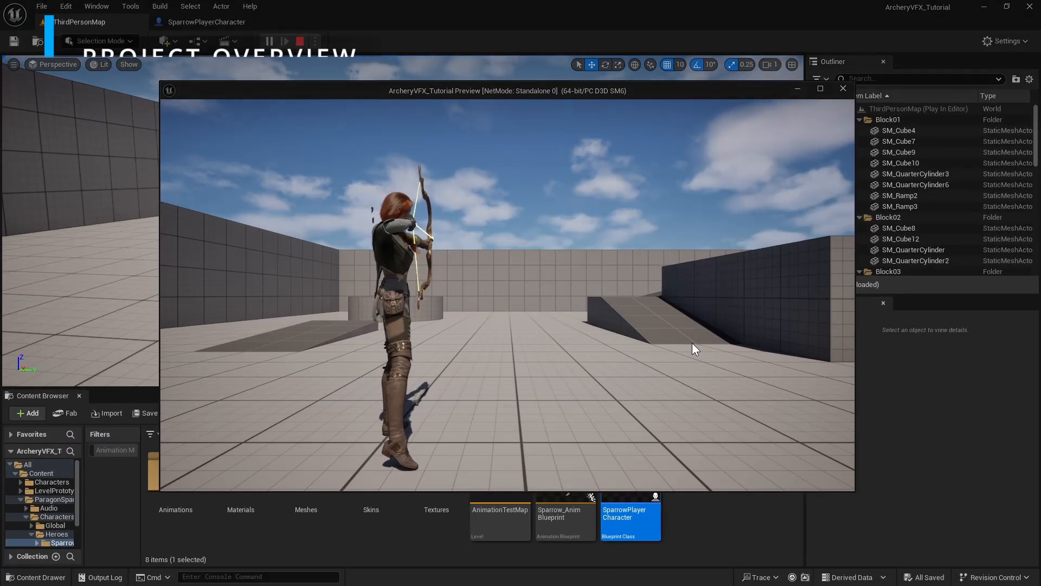
# - Try the bow attack in the running game preview, and open the SparrowPlayerCharacter event graph at its Play Anim Montage nodes
pyautogui.click(692, 342)
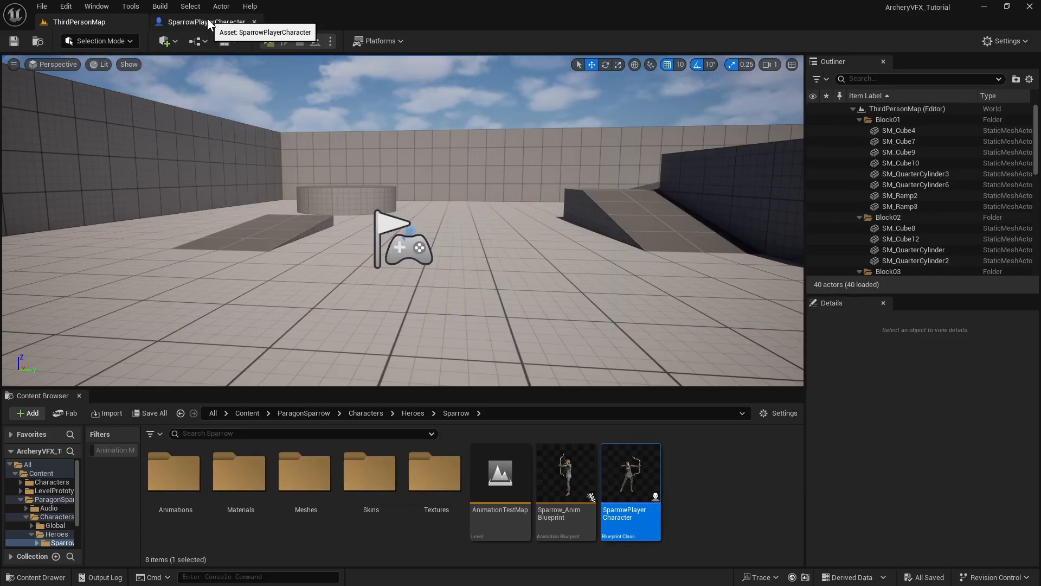
pyautogui.click(207, 22)
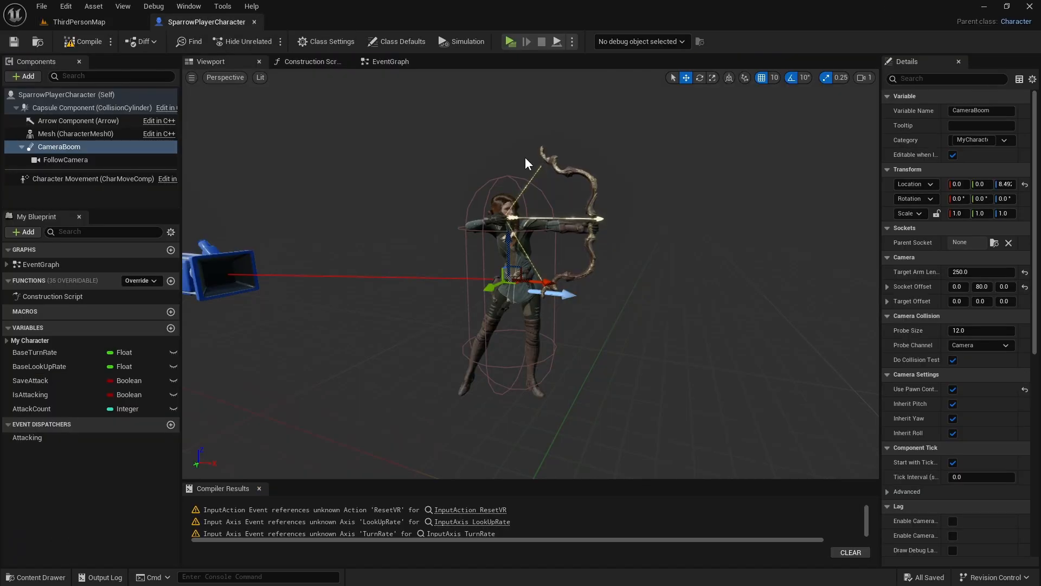
pyautogui.click(382, 63)
pyautogui.scroll(3, 638, 237)
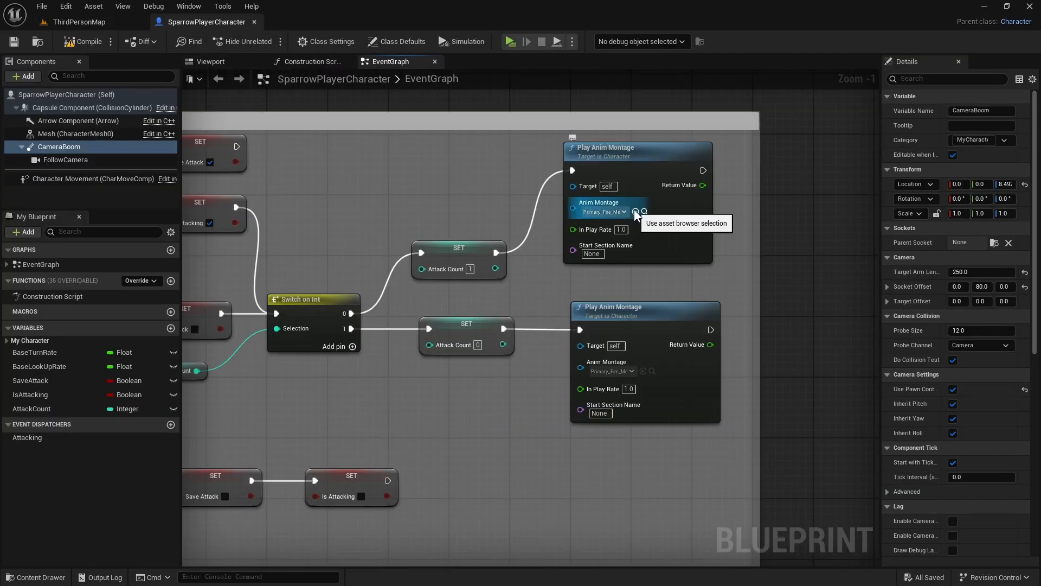
# - Locate the montage asset used by the upper Play Anim Montage node, open it and inspect the bow-firing animation
pyautogui.click(644, 212)
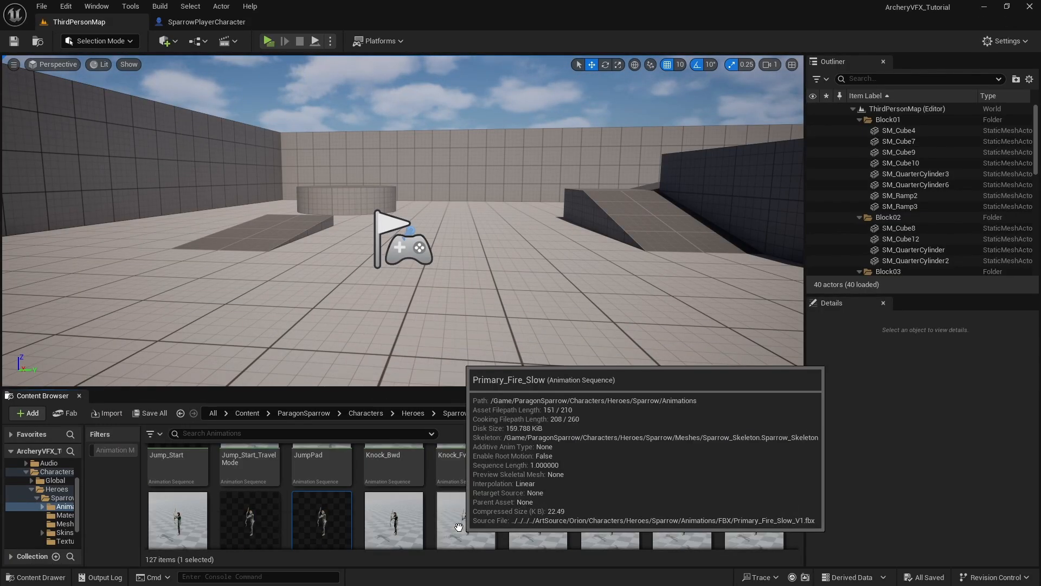
pyautogui.scroll(-1, 379, 488)
pyautogui.click(327, 490)
pyautogui.doubleClick(327, 490)
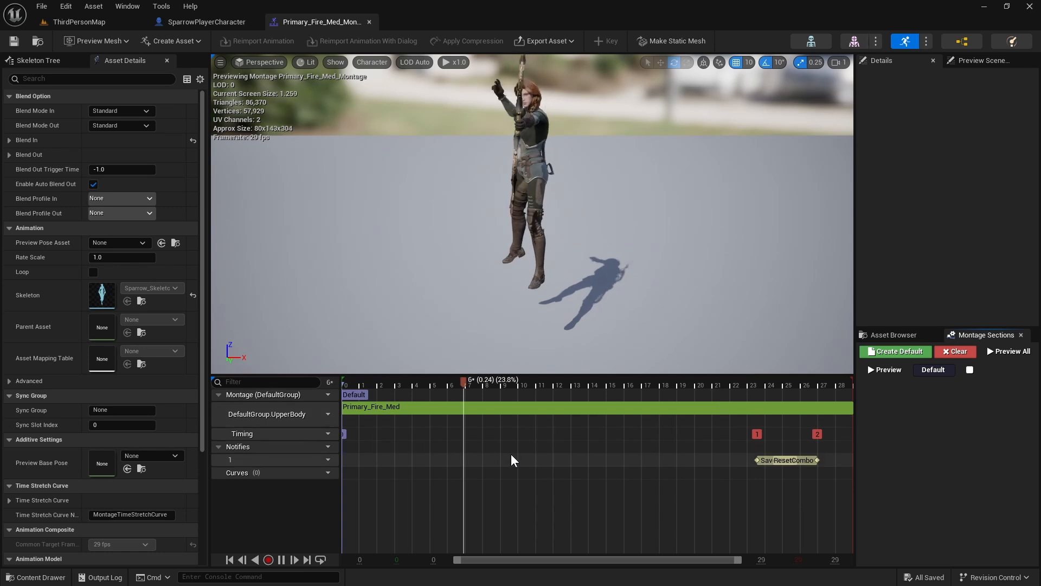
pyautogui.moveTo(459, 279); pyautogui.dragTo(445, 283)
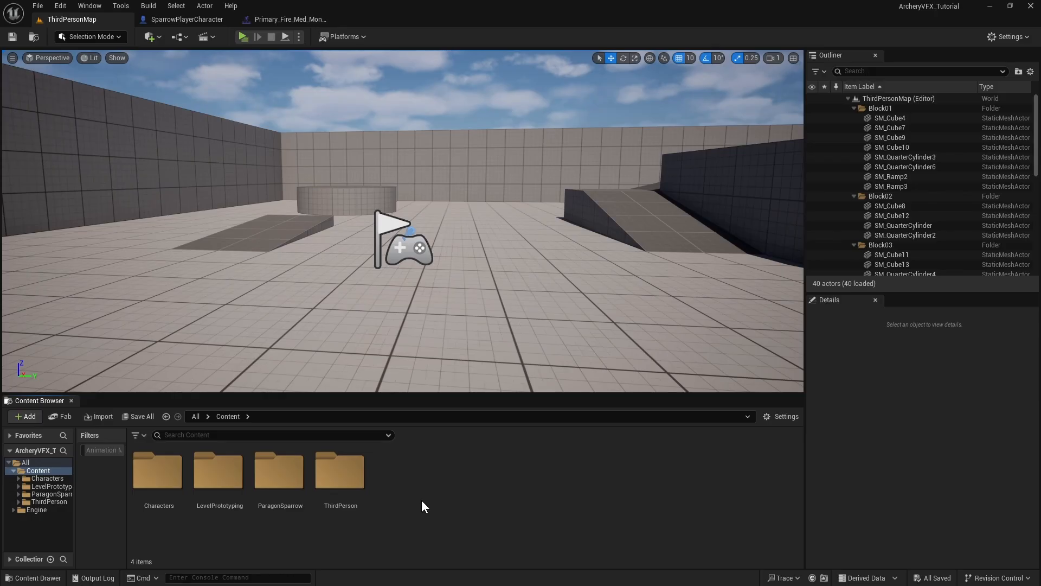
# - Create a folder named ArcheryVFX in the project's Content folder and open it
pyautogui.rightClick(412, 493)
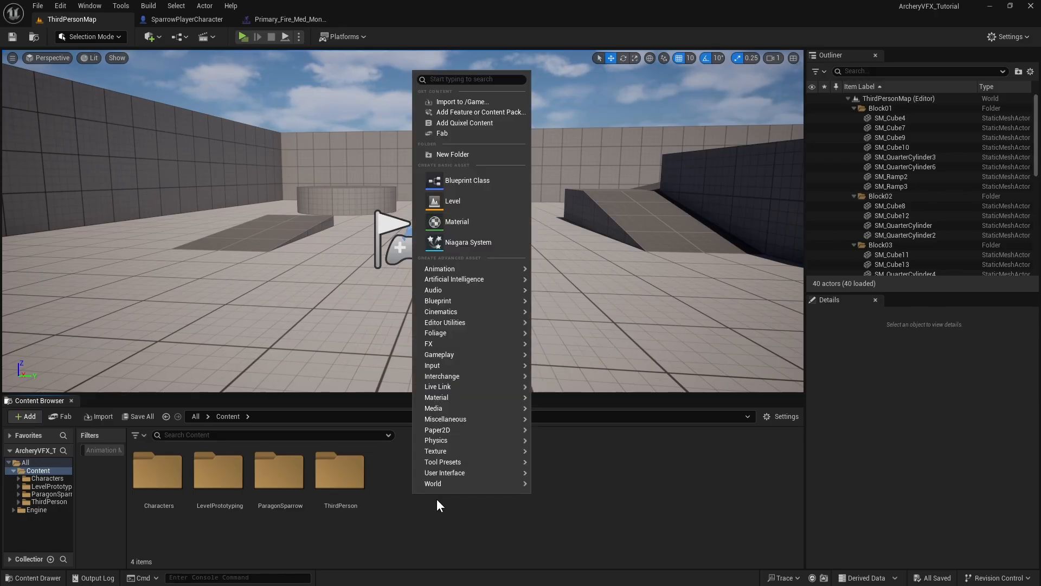
pyautogui.click(455, 155)
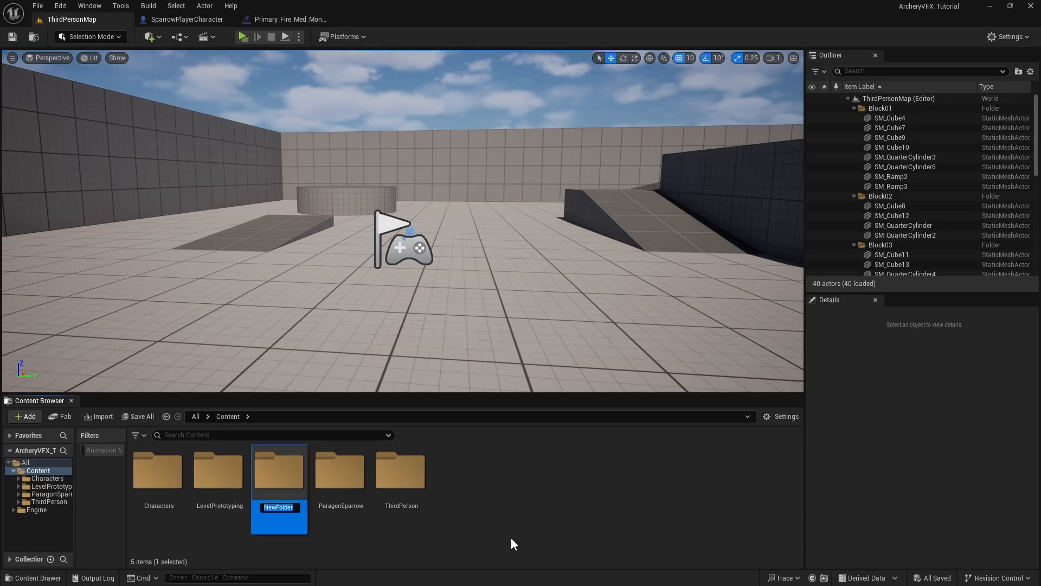
pyautogui.write('ArcheryVFX')
pyautogui.press('Return')
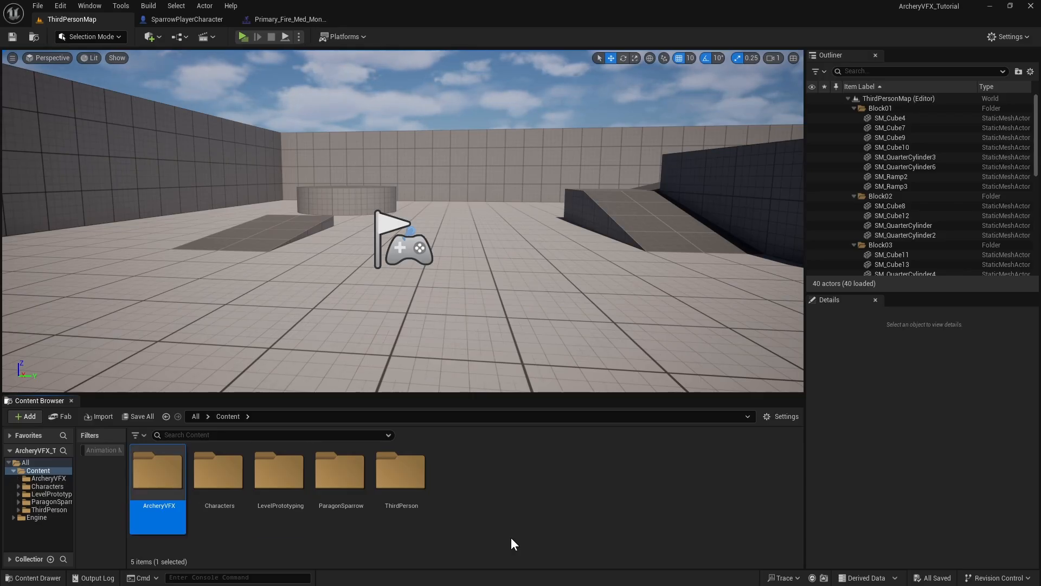
pyautogui.press('Return')
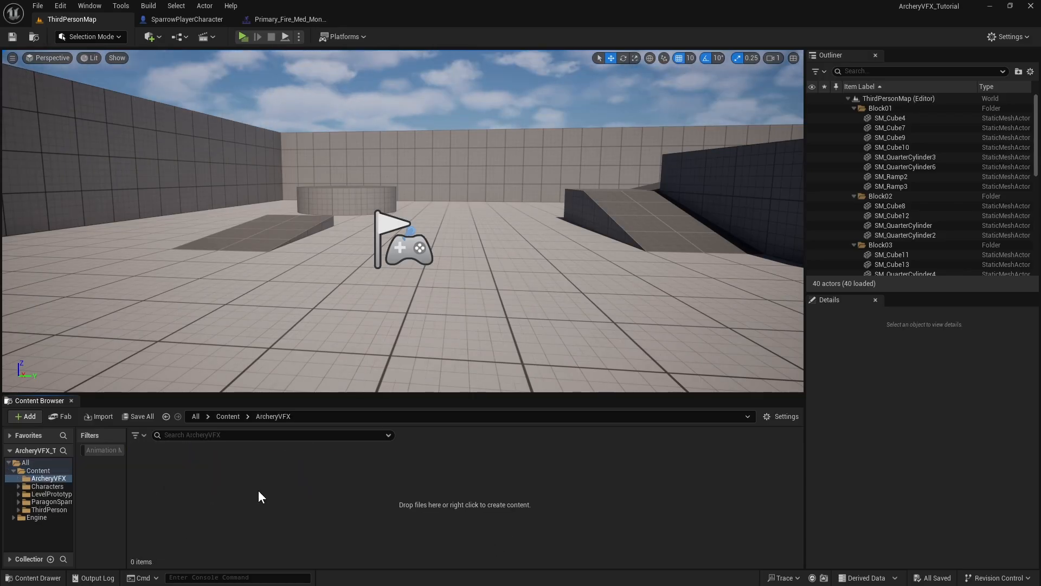
# - Create a Niagara System from the DirectionalBurst template, name it NS_SparrowLoad and open it for editing
pyautogui.rightClick(258, 490)
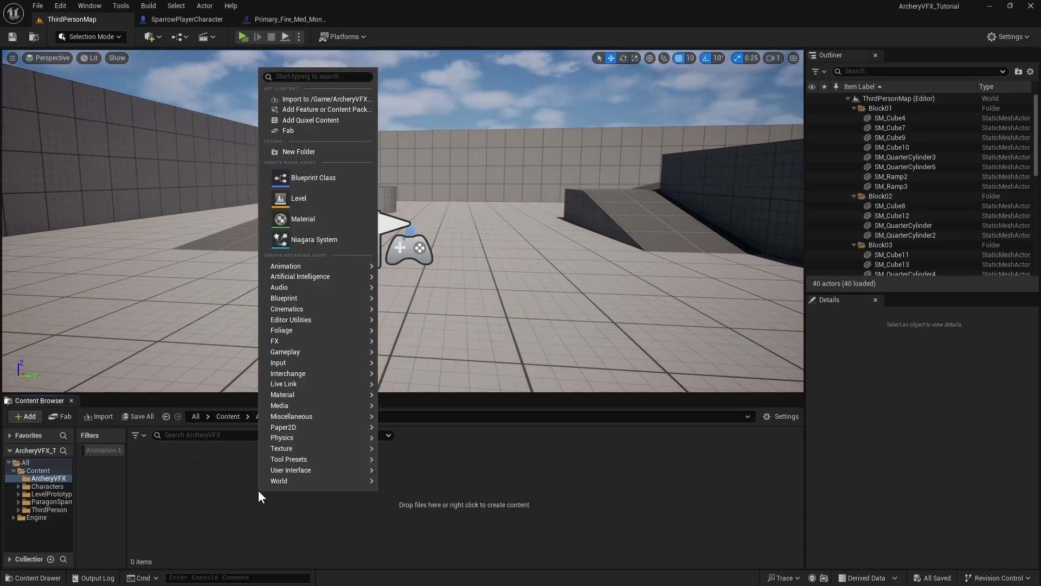
pyautogui.click(328, 238)
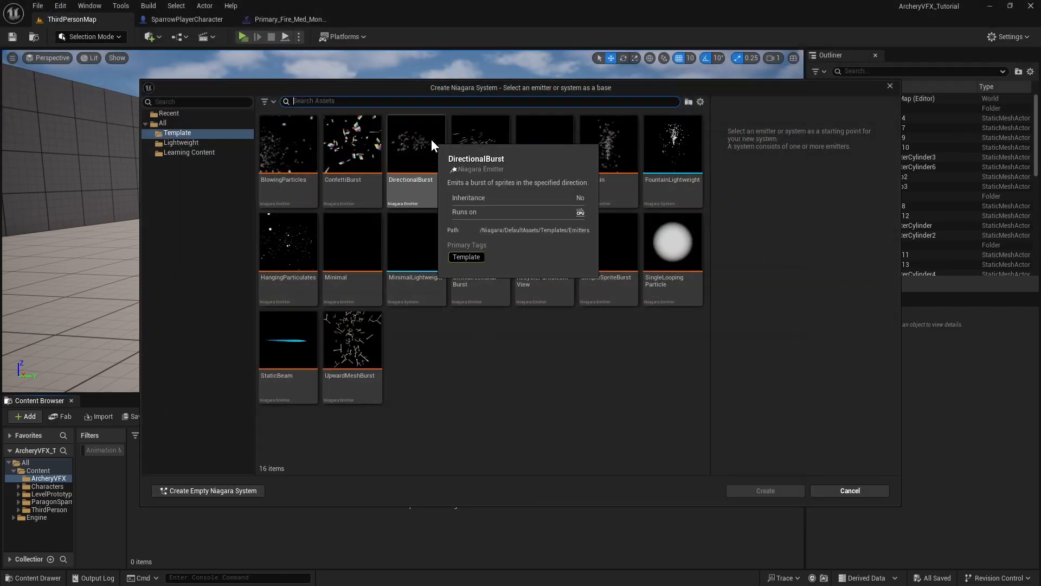
pyautogui.click(431, 139)
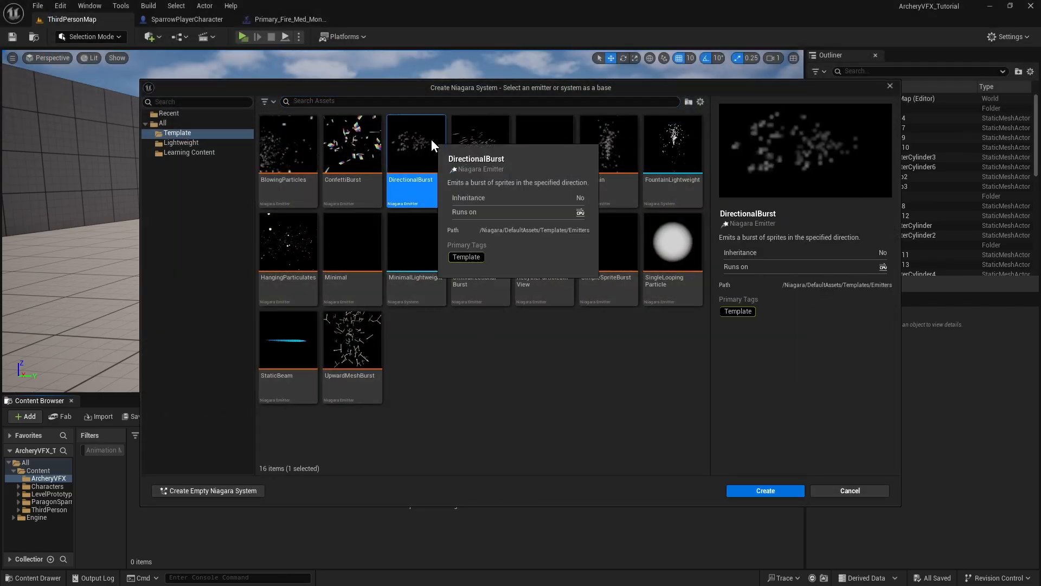
pyautogui.click(766, 491)
pyautogui.write('NS_SparrowLoad')
pyautogui.press('Return')
pyautogui.doubleClick(155, 473)
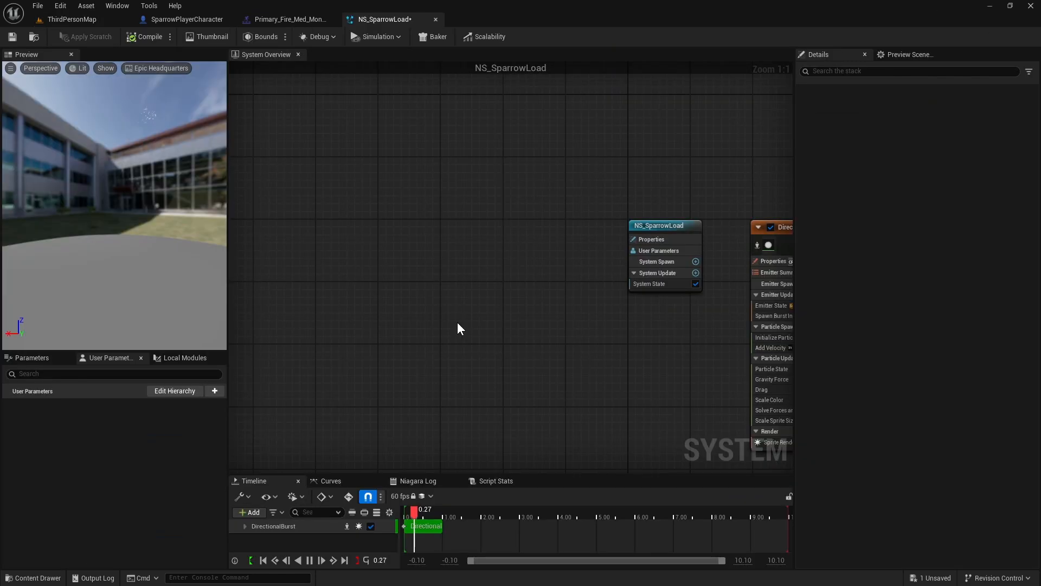
# - Switch the particle preview's environment profile to Grey Wireframe and pause the simulation playback
pyautogui.click(163, 68)
pyautogui.click(167, 107)
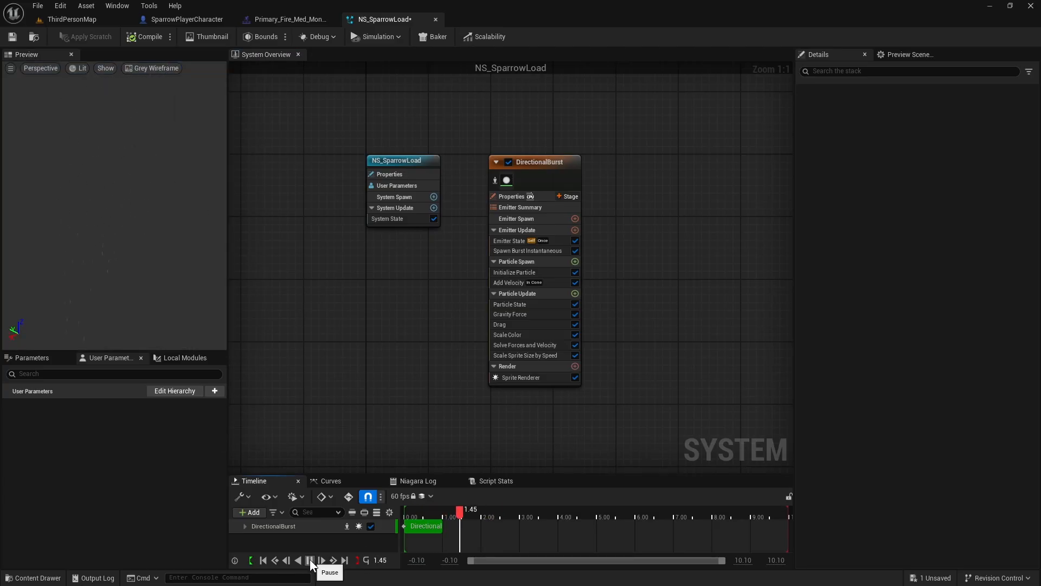
pyautogui.click(309, 560)
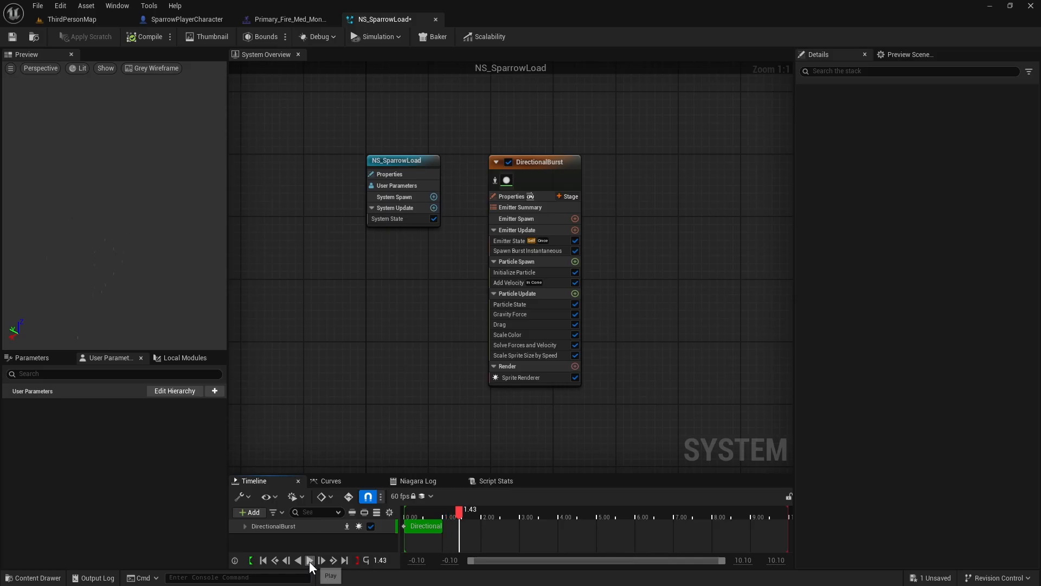
# - Rename the DirectionalBurst emitter to Spiral
pyautogui.click(549, 165)
pyautogui.moveTo(520, 176); pyautogui.dragTo(444, 173, button='right')
pyautogui.press('F2')
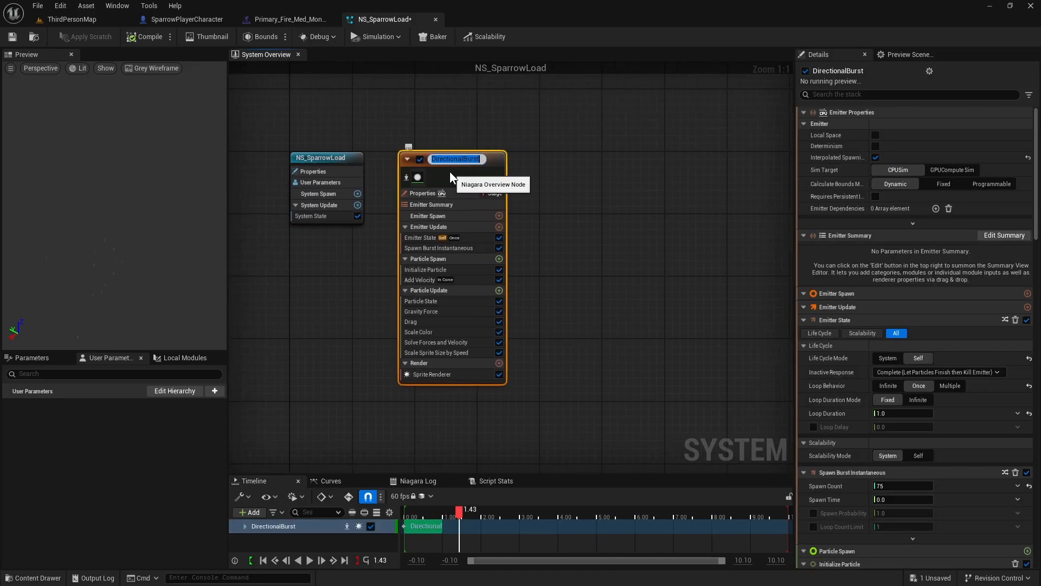
pyautogui.write('Spira')
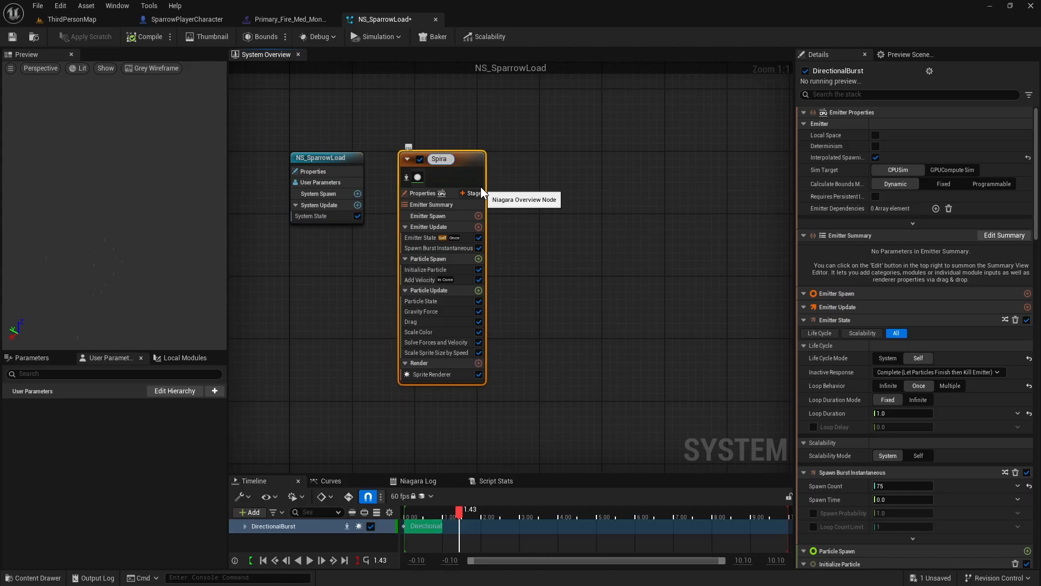
pyautogui.write('l')
pyautogui.press('Return')
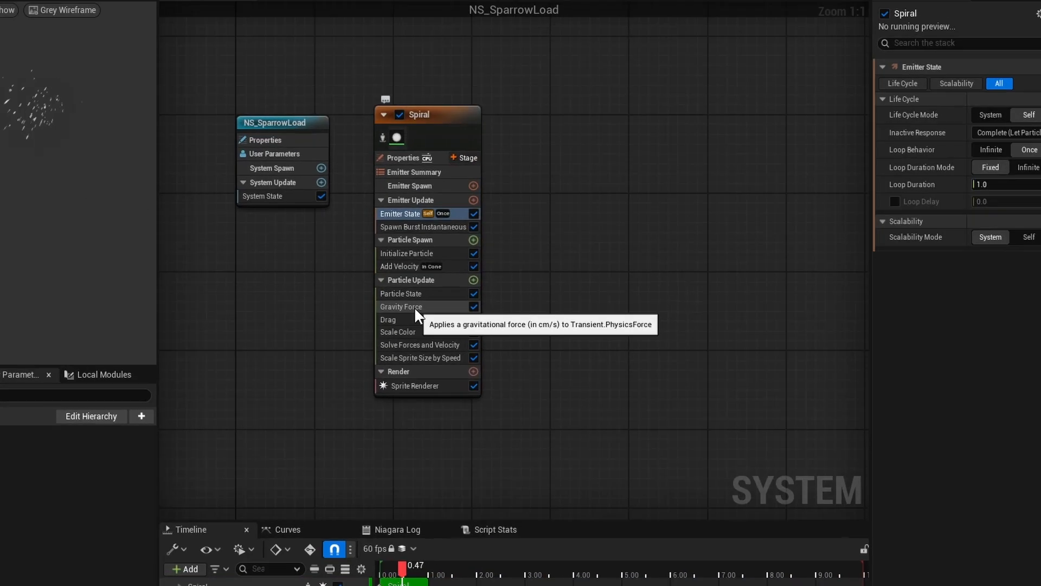
# - Delete the Gravity Force, Drag, Scale Color, Scale Sprite Size by Speed and Add Velocity modules from the Spiral emitter
pyautogui.click(428, 304)
pyautogui.press('Delete')
pyautogui.press('Delete')
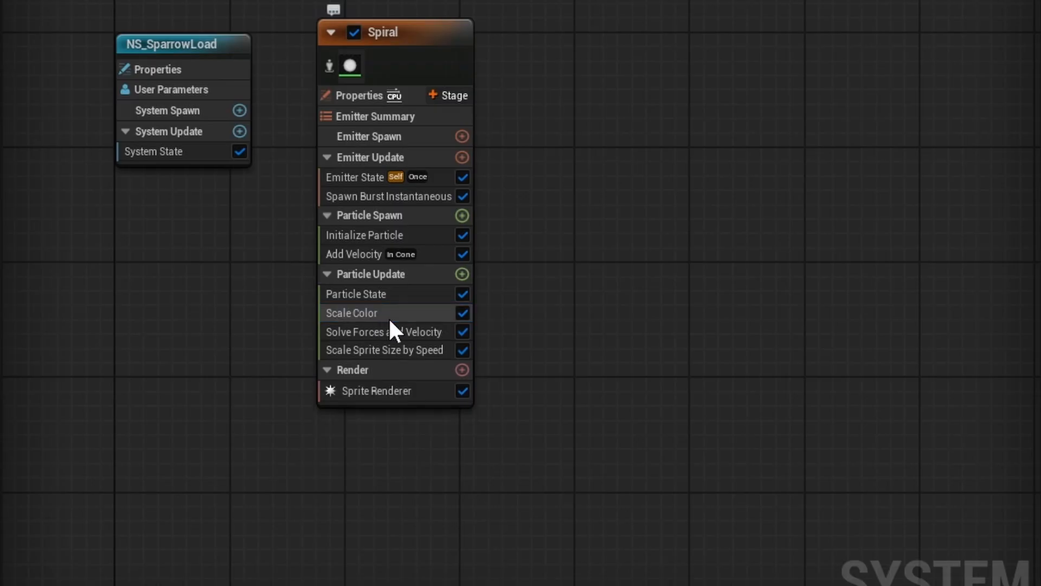
pyautogui.click(401, 318)
pyautogui.press('Delete')
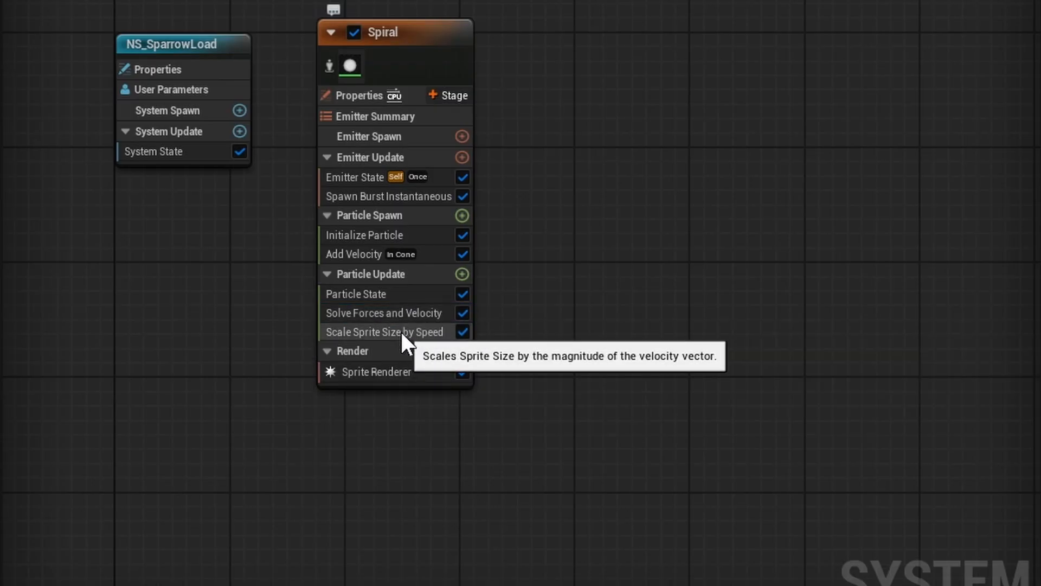
pyautogui.click(402, 331)
pyautogui.press('Delete')
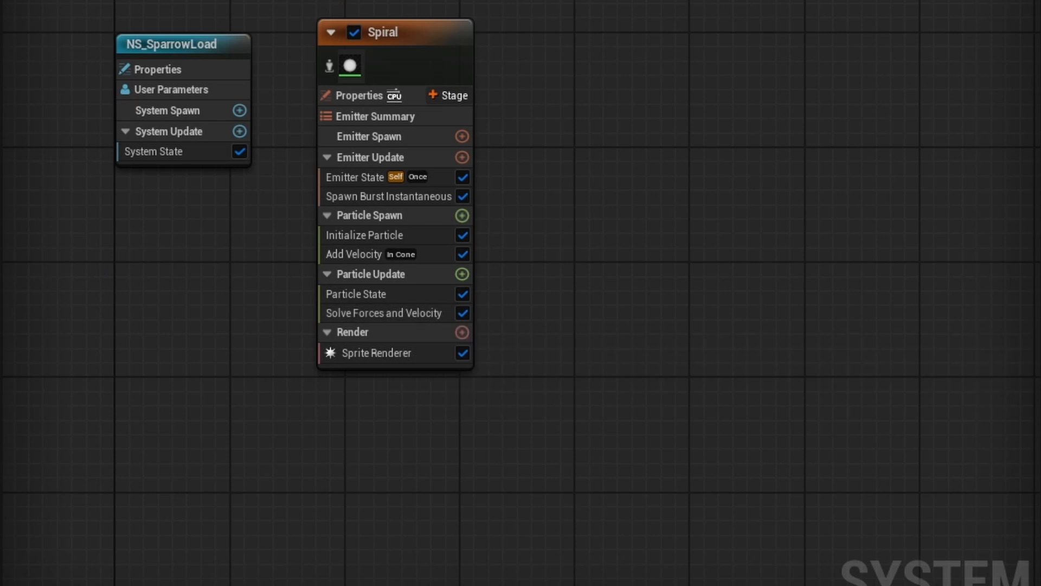
pyautogui.click(341, 253)
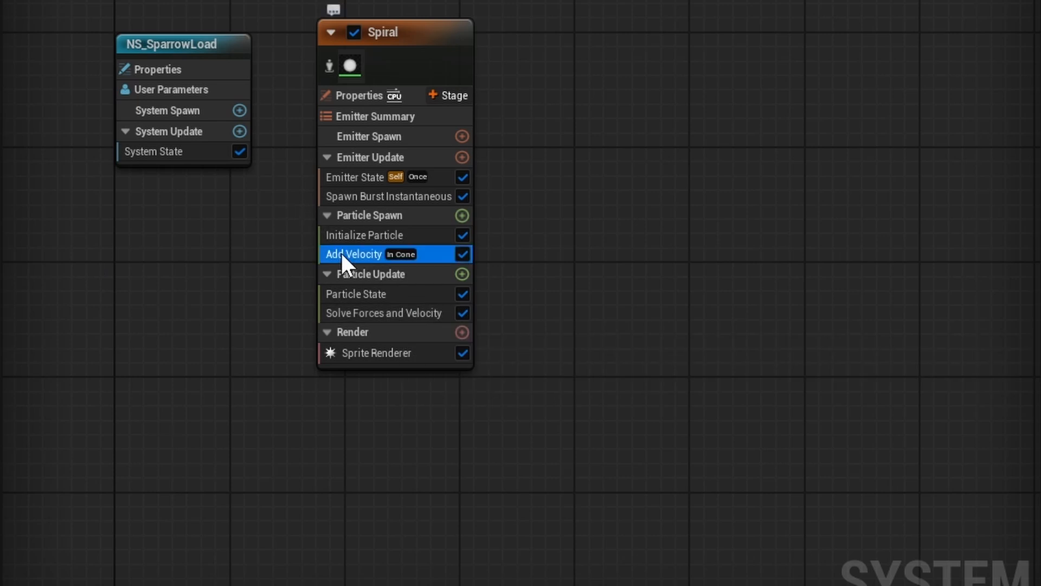
pyautogui.press('Delete')
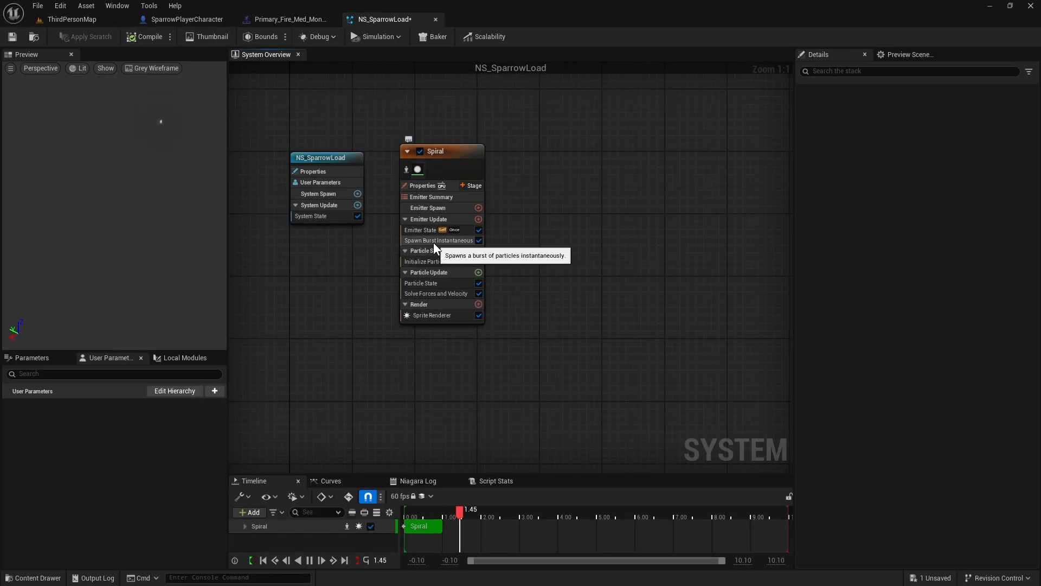
# - Set the Spawn Count of the Spiral emitter's Spawn Burst Instantaneous module to 10
pyautogui.click(435, 241)
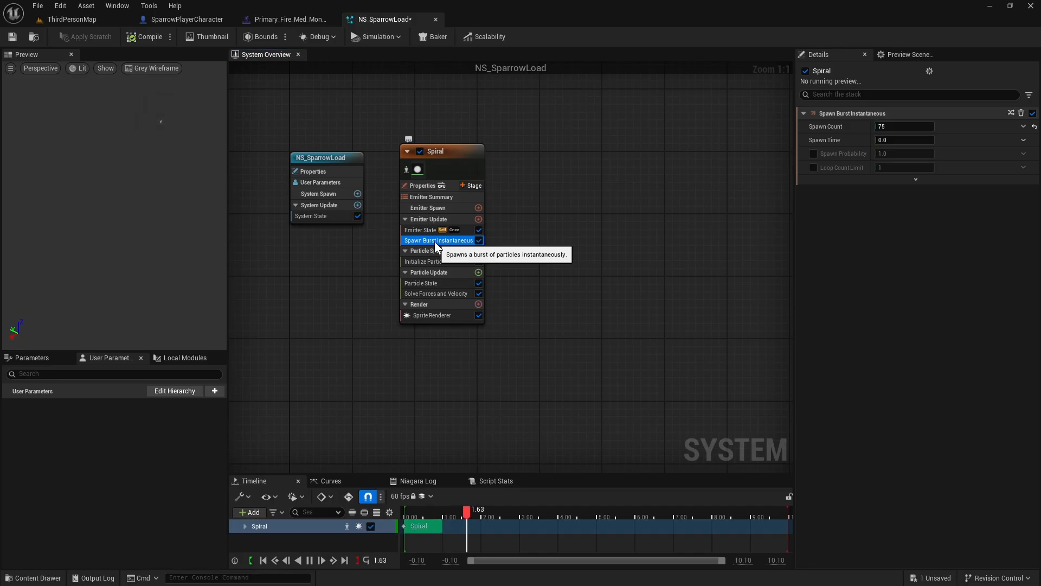
pyautogui.click(903, 126)
pyautogui.write('10')
pyautogui.press('Return')
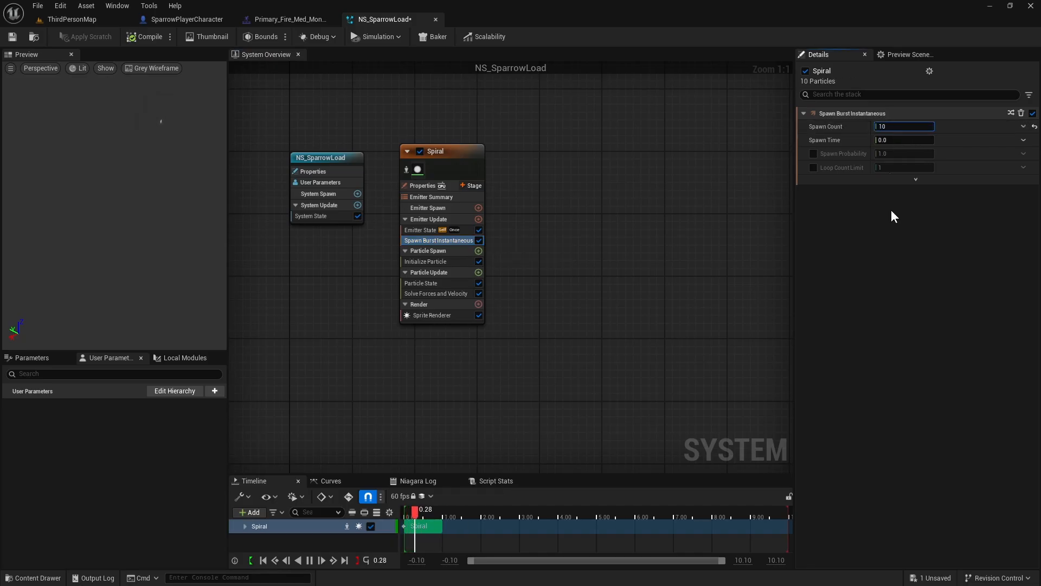
# - Add a Rotate Around Point module to the Spiral emitter's Particle Update stage and set its Radius to 200
pyautogui.click(479, 273)
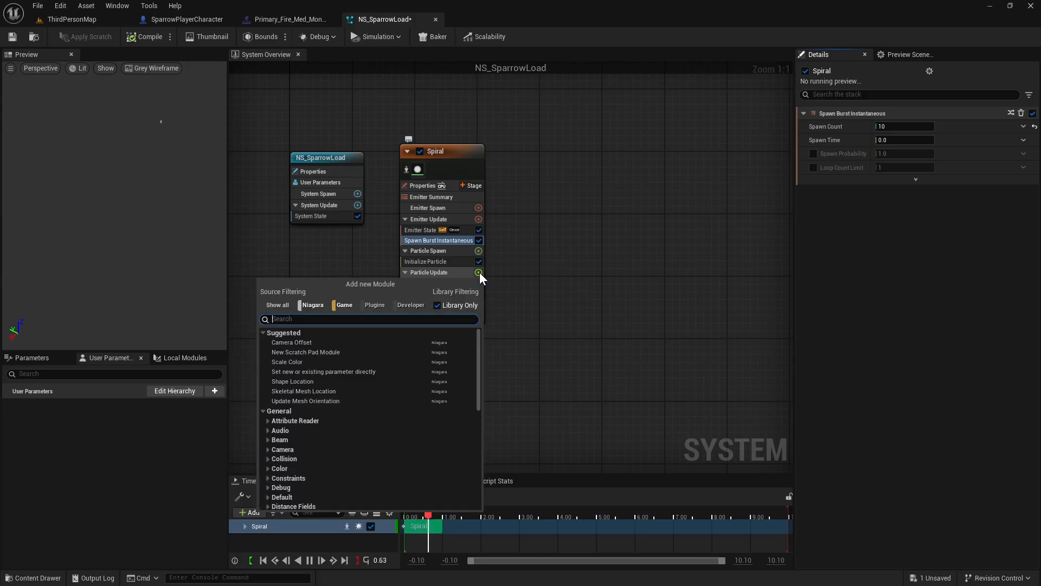
pyautogui.write('rota')
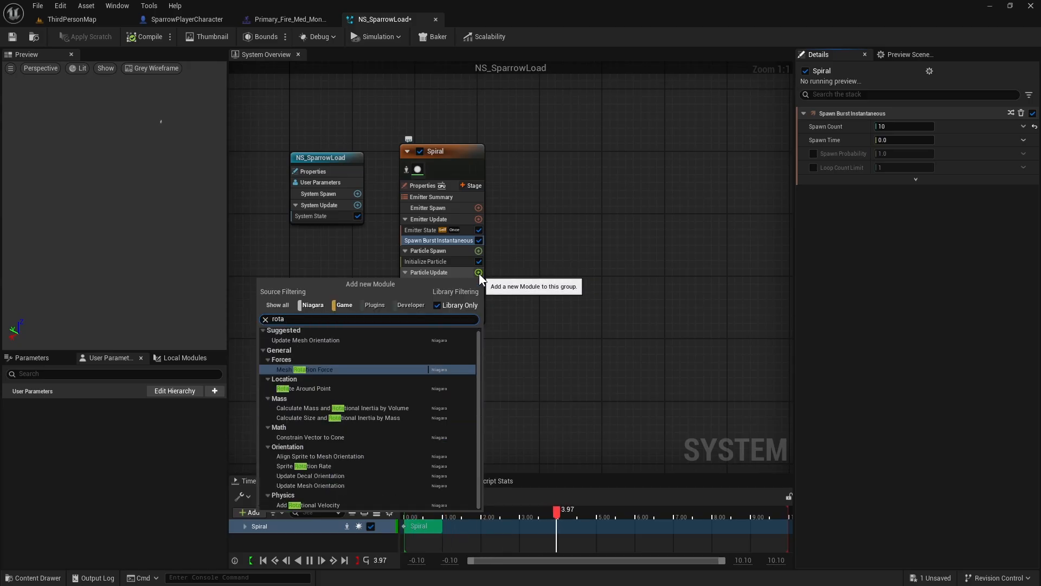
pyautogui.click(312, 389)
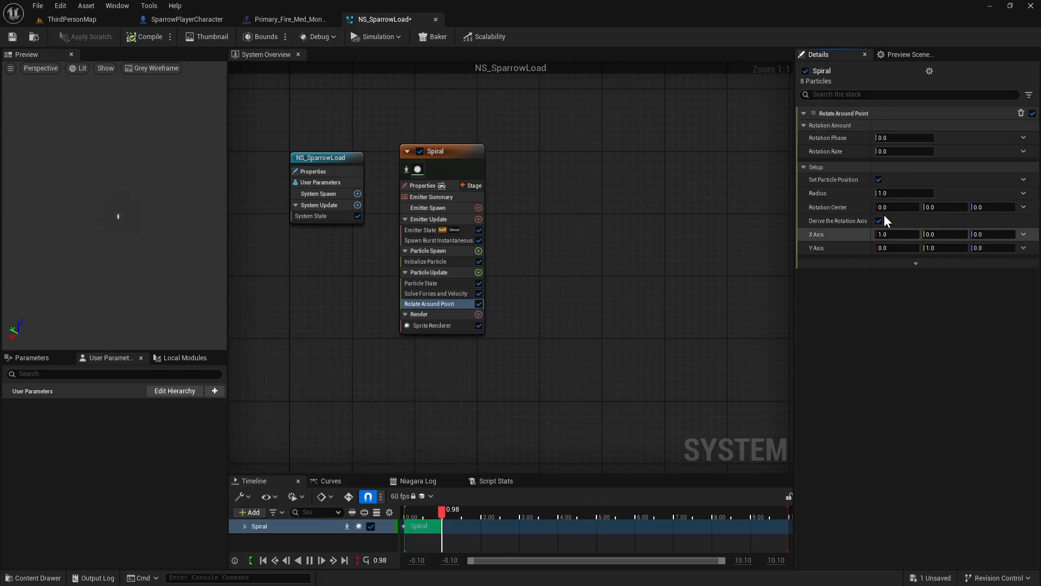
pyautogui.click(901, 193)
pyautogui.write('200')
pyautogui.press('Return')
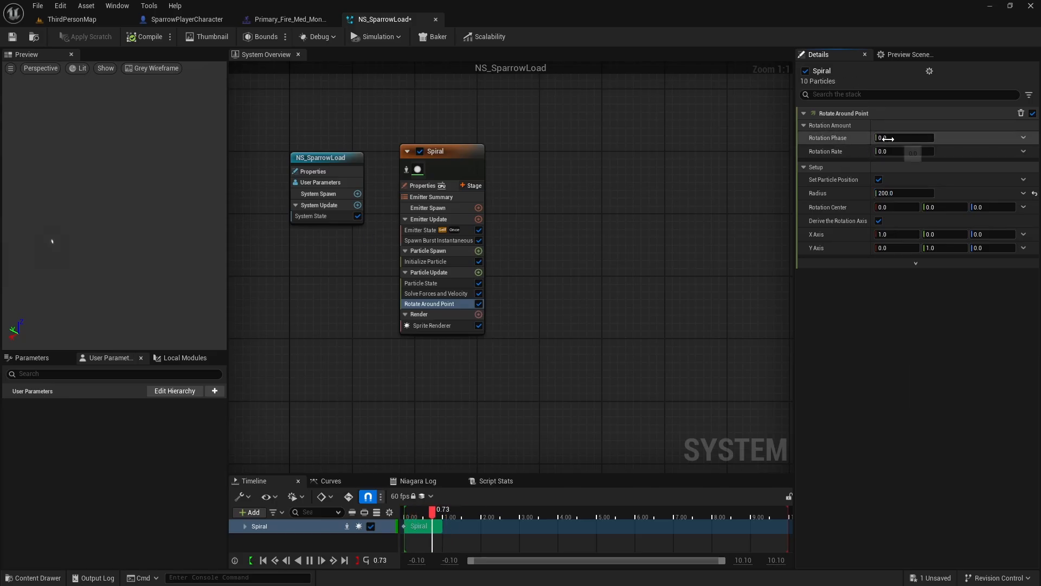
# - Try different Rotation Phase values in the Rotate Around Point module, and drive the phase with Return Normalized Exec Index
pyautogui.moveTo(889, 140); pyautogui.dragTo(928, 140)
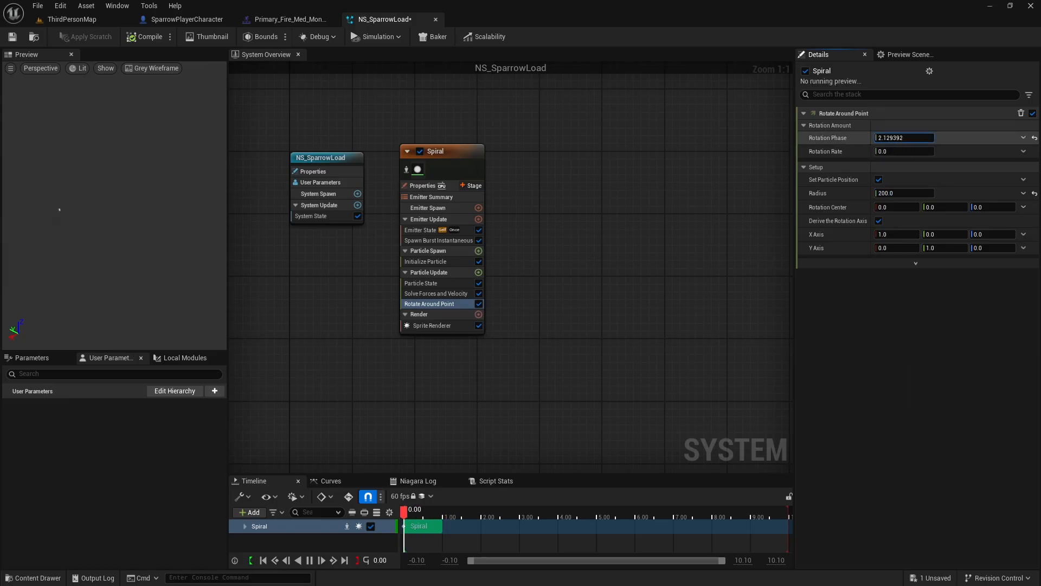
pyautogui.moveTo(900, 137)
pyautogui.mouseDown()
pyautogui.moveTo(954, 138)
pyautogui.moveTo(911, 138)
pyautogui.mouseUp()
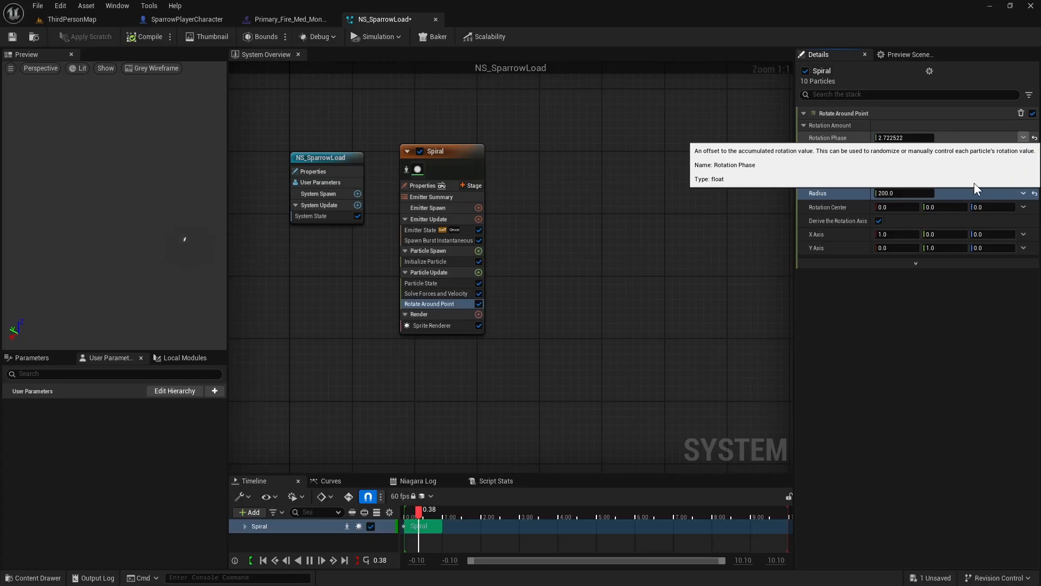
pyautogui.click(1023, 137)
pyautogui.write('index')
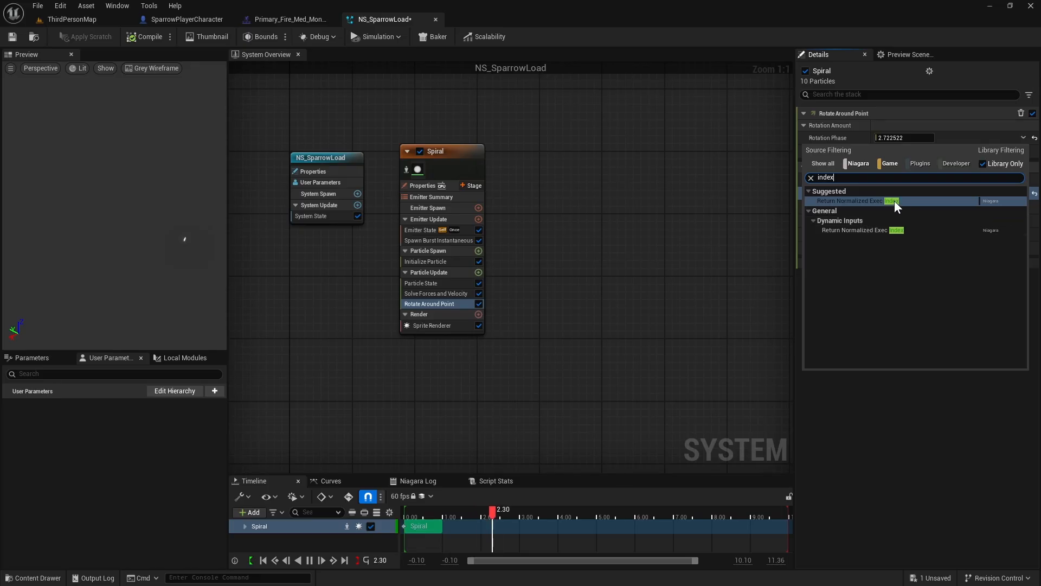
pyautogui.click(876, 201)
pyautogui.click(879, 208)
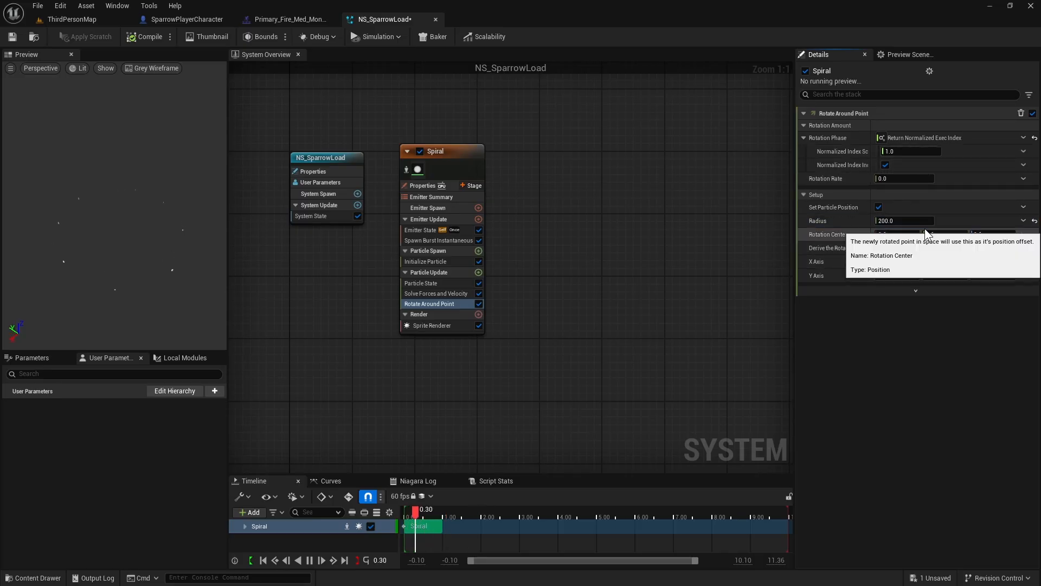
# - Drive the Rotate Around Point Radius with Float from Curve and set its Scale Curve to 200
pyautogui.click(1024, 221)
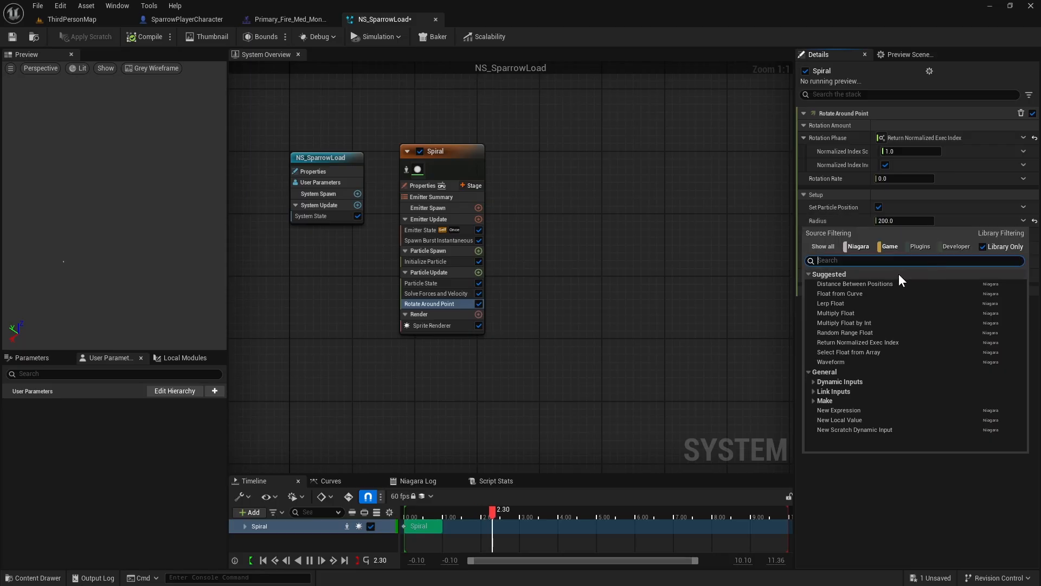
pyautogui.click(855, 292)
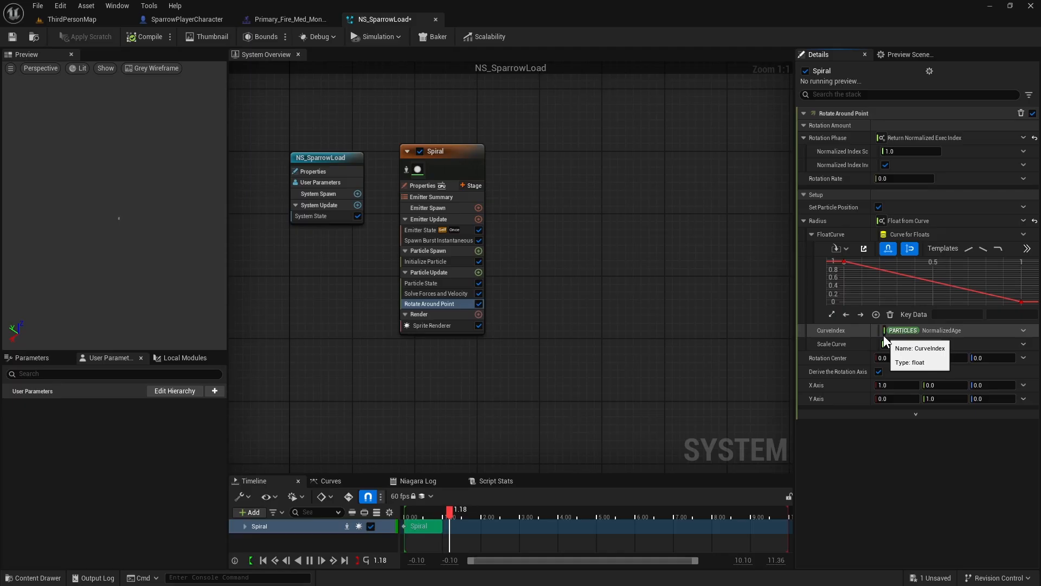
pyautogui.click(902, 344)
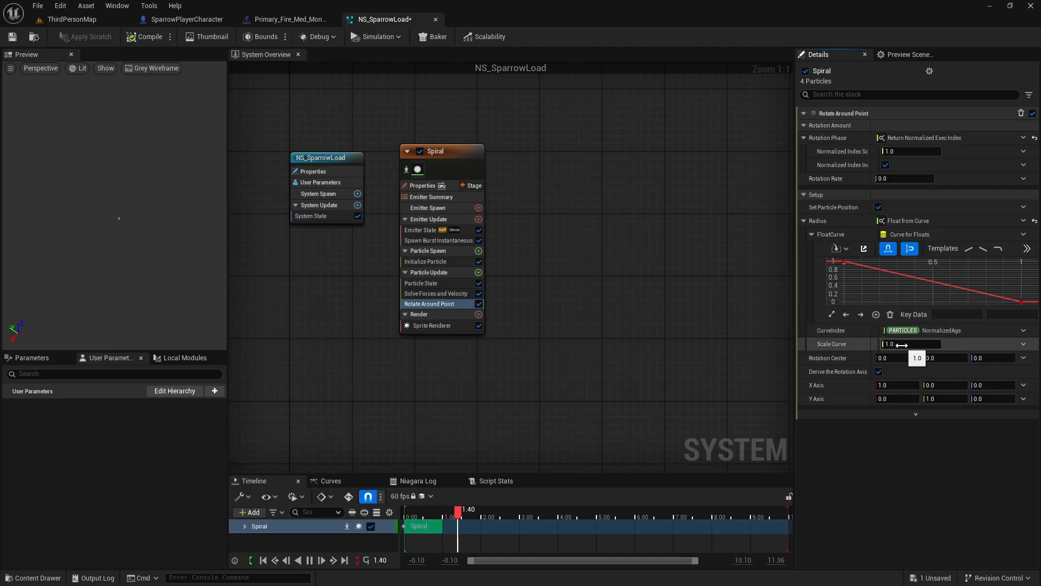
pyautogui.write('200')
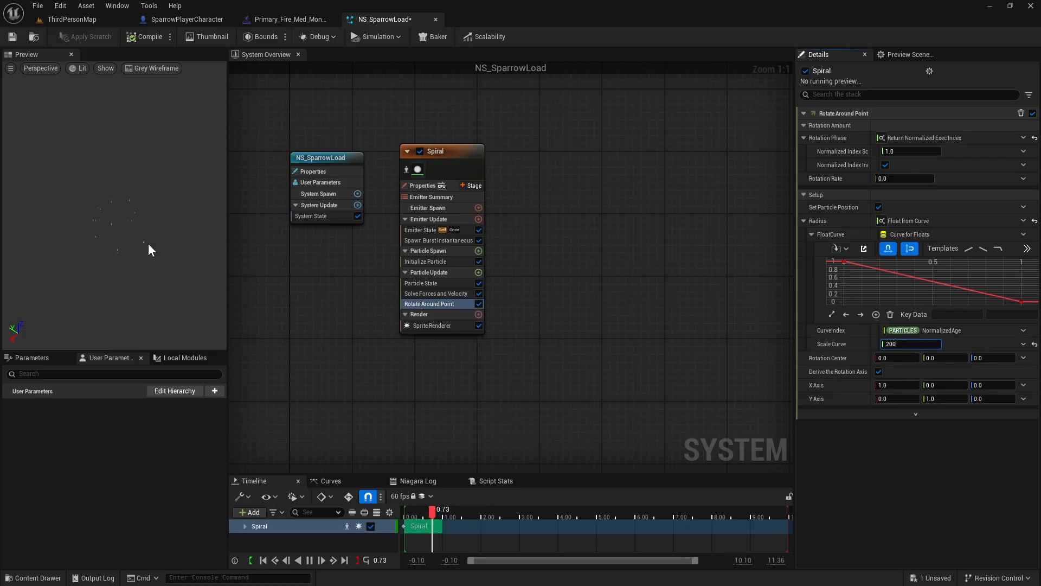
# - Set the Rotation Rate of the Rotate Around Point module to 1
pyautogui.click(901, 178)
pyautogui.write('1')
pyautogui.press('Return')
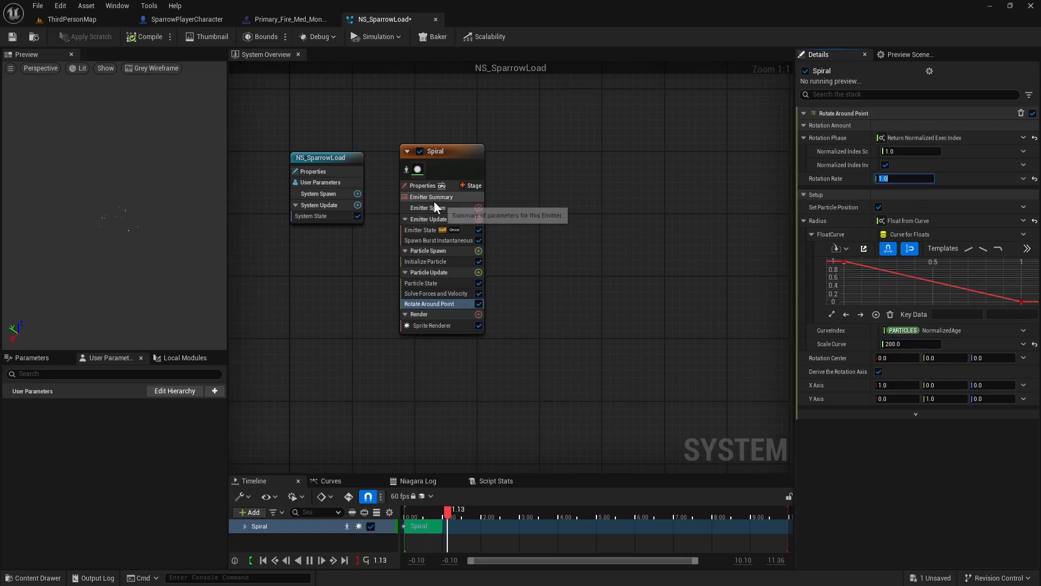
# - Shorten the Spiral emitter's Loop Duration, and in Initialize Particle set Lifetime Mode to Direct Set with a Lifetime of 0.4
pyautogui.click(421, 230)
pyautogui.click(883, 207)
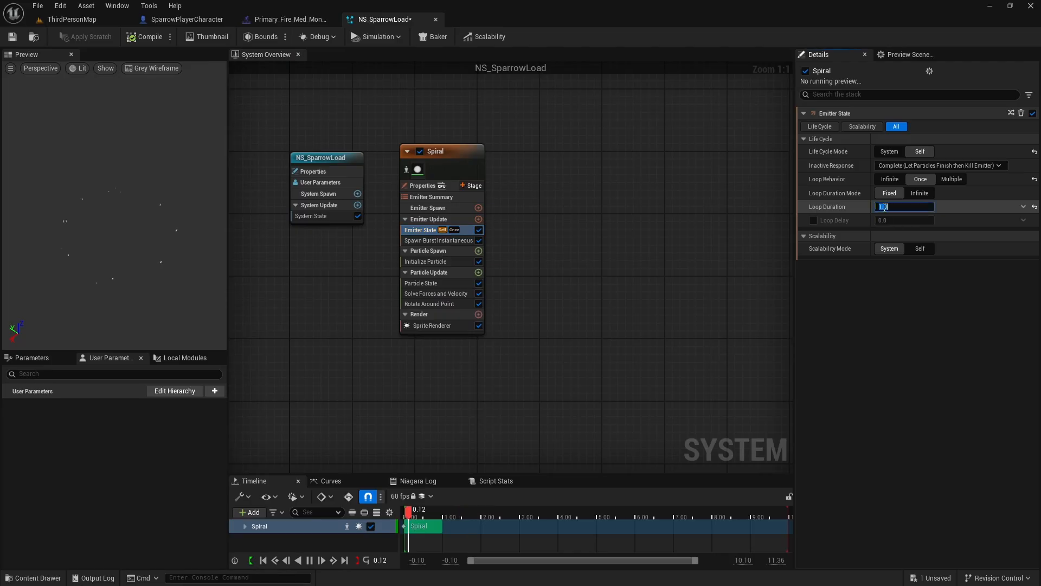
pyautogui.click(426, 261)
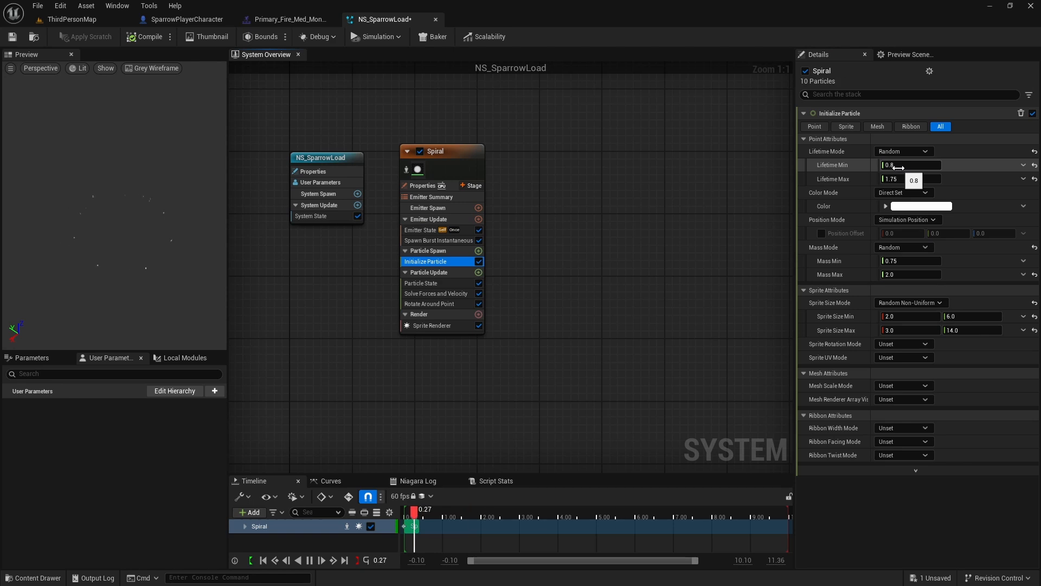
pyautogui.click(903, 151)
pyautogui.click(900, 166)
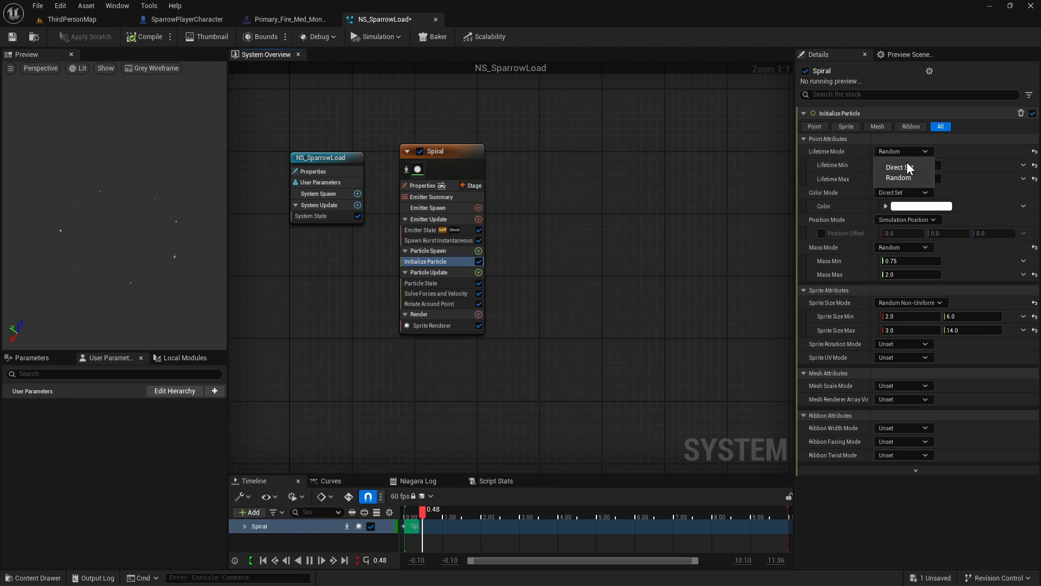
pyautogui.click(901, 167)
pyautogui.write('0.4')
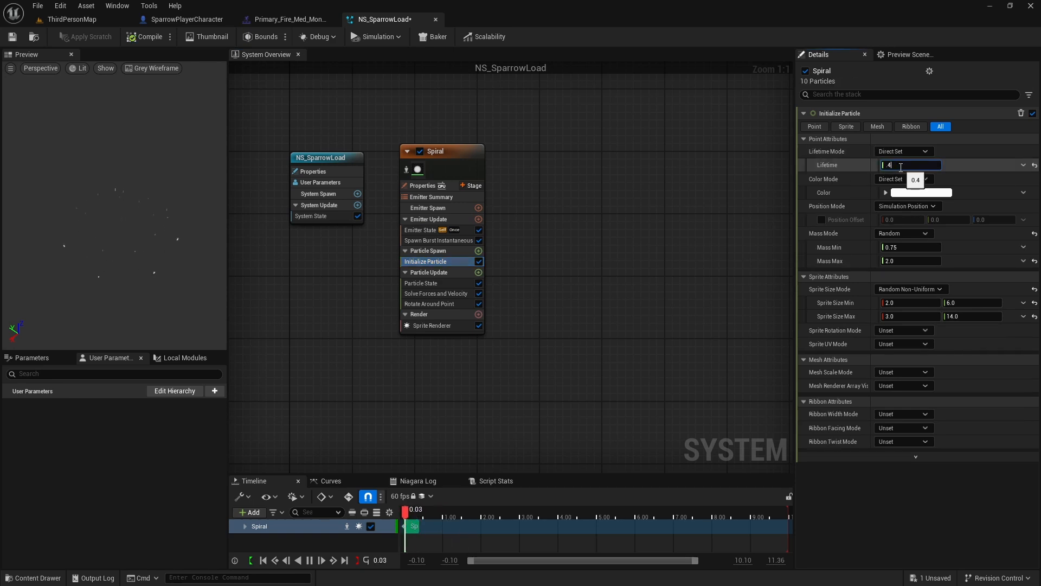
pyautogui.click(968, 169)
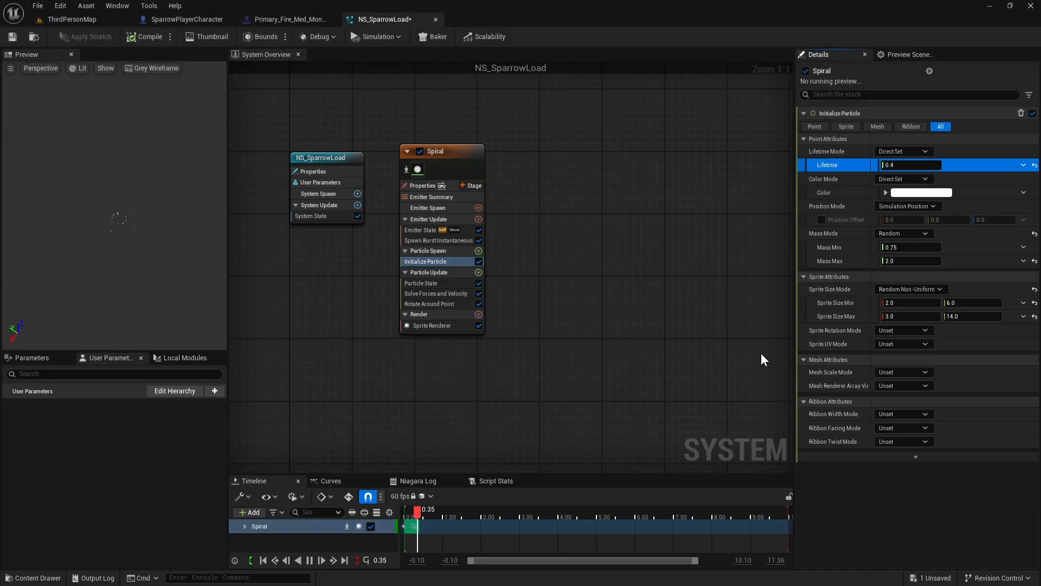
# - Add a Minimal template emitter to the system, name it SpiralRibbon and place it beside the Spiral emitter
pyautogui.rightClick(550, 175)
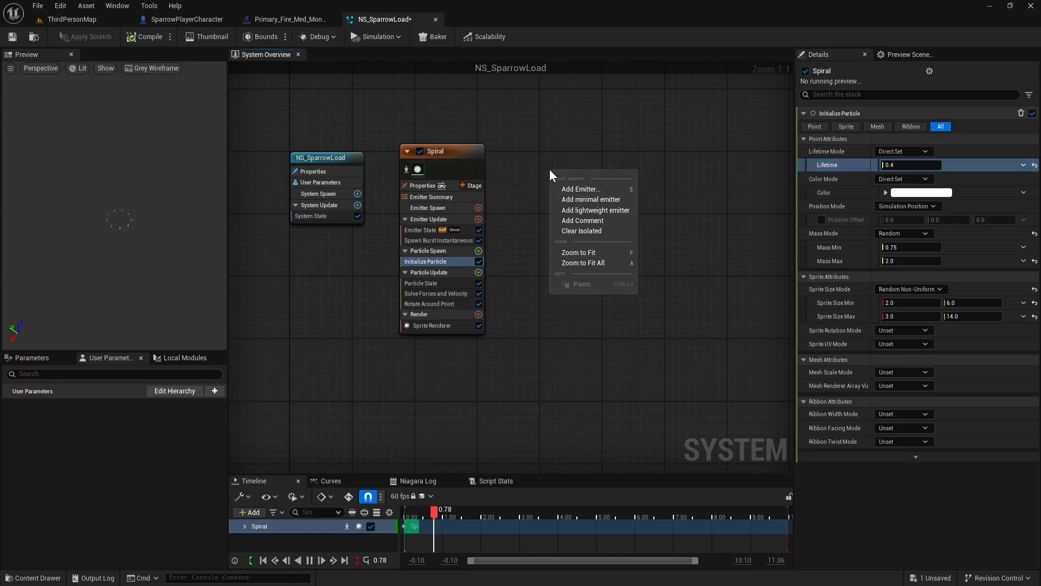
pyautogui.click(573, 189)
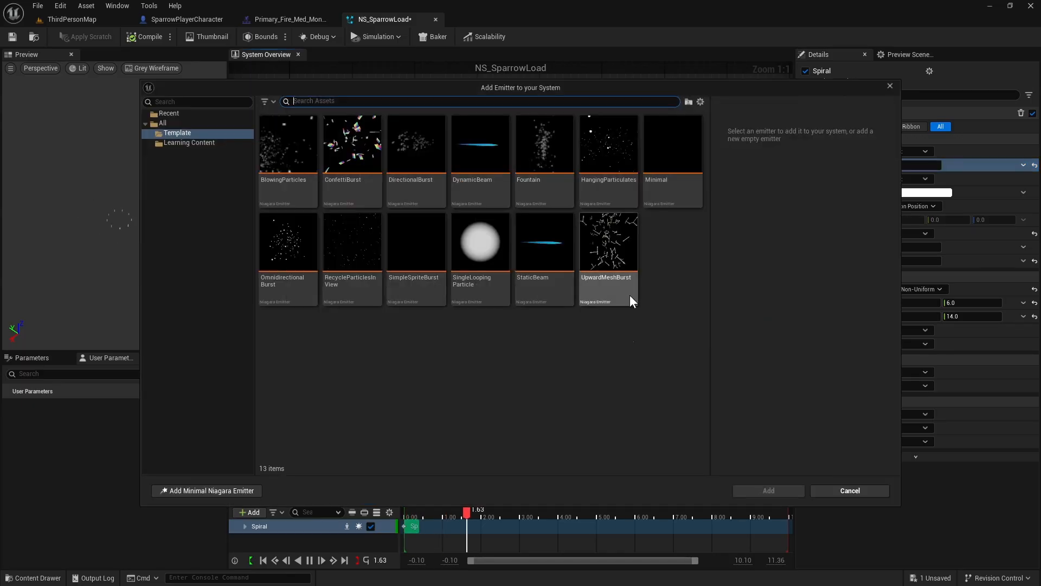
pyautogui.click(667, 150)
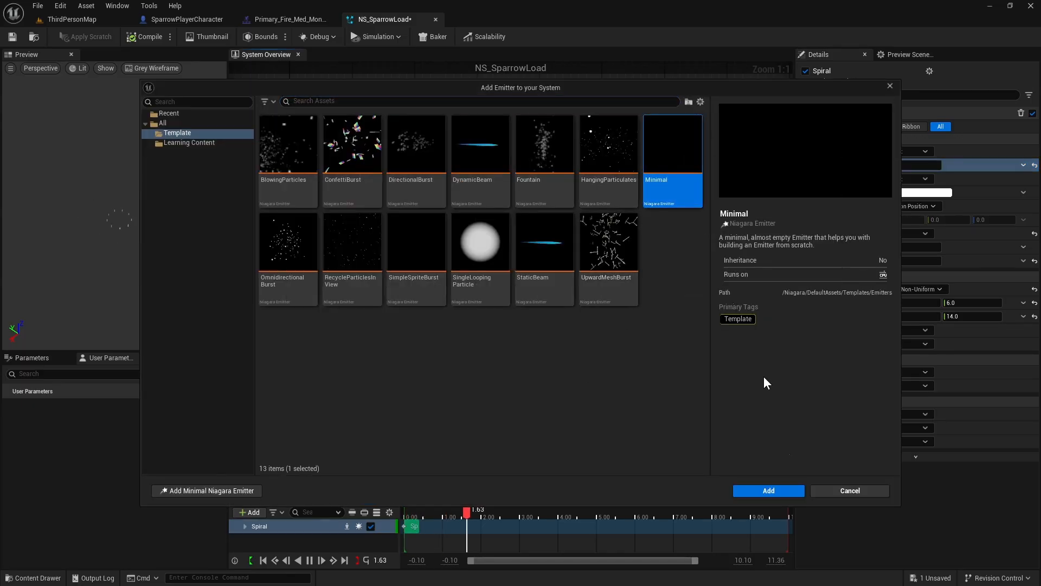
pyautogui.click(772, 493)
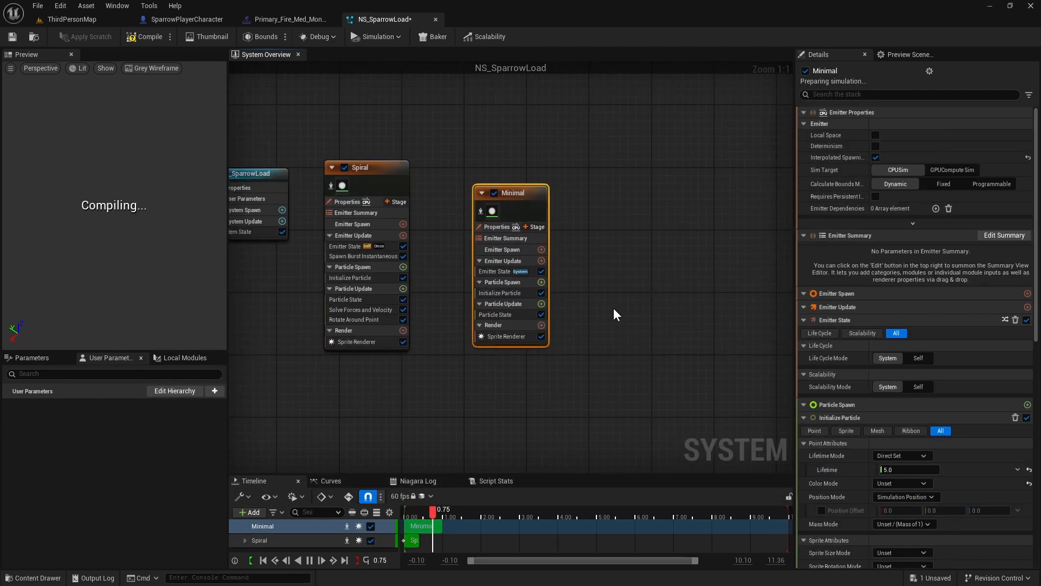
pyautogui.write('piralRibbon')
pyautogui.press('Return')
pyautogui.moveTo(522, 199); pyautogui.dragTo(505, 184)
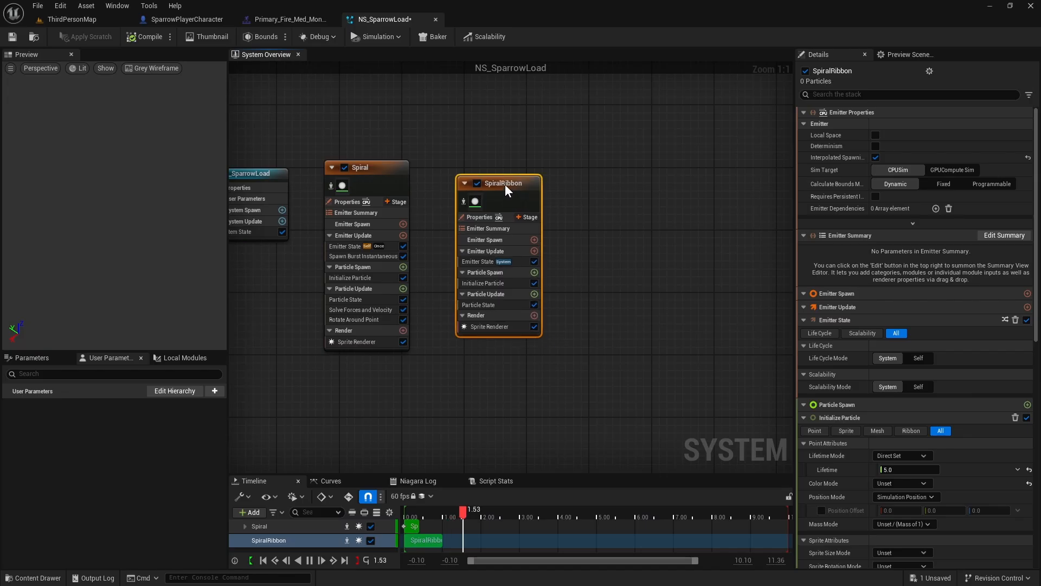
# - Set SpiralRibbon's Emitter State to Life Cycle Mode Self, Loop Behavior Once and Loop Duration 0.4
pyautogui.click(480, 255)
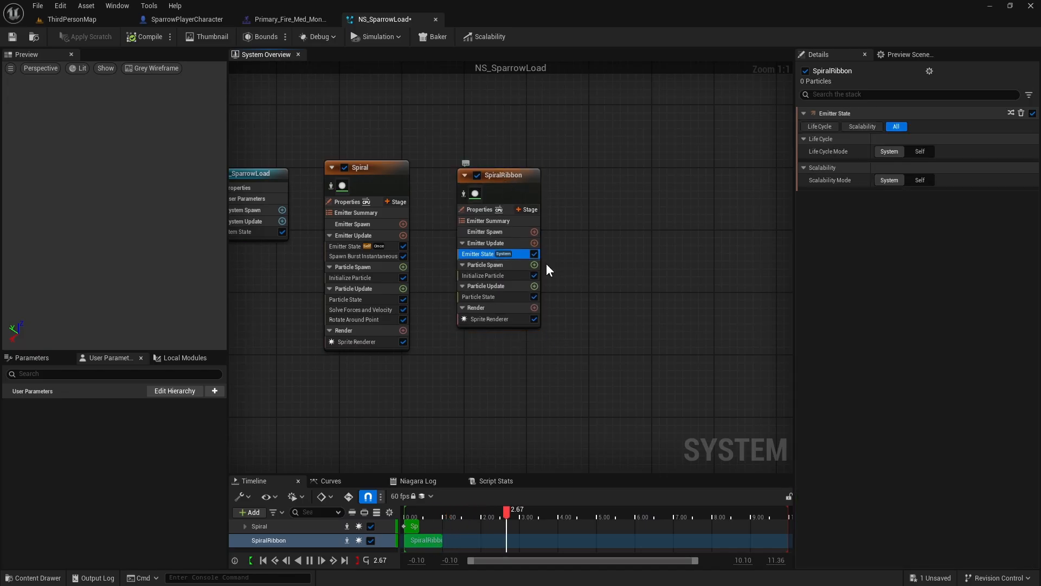
pyautogui.click(919, 151)
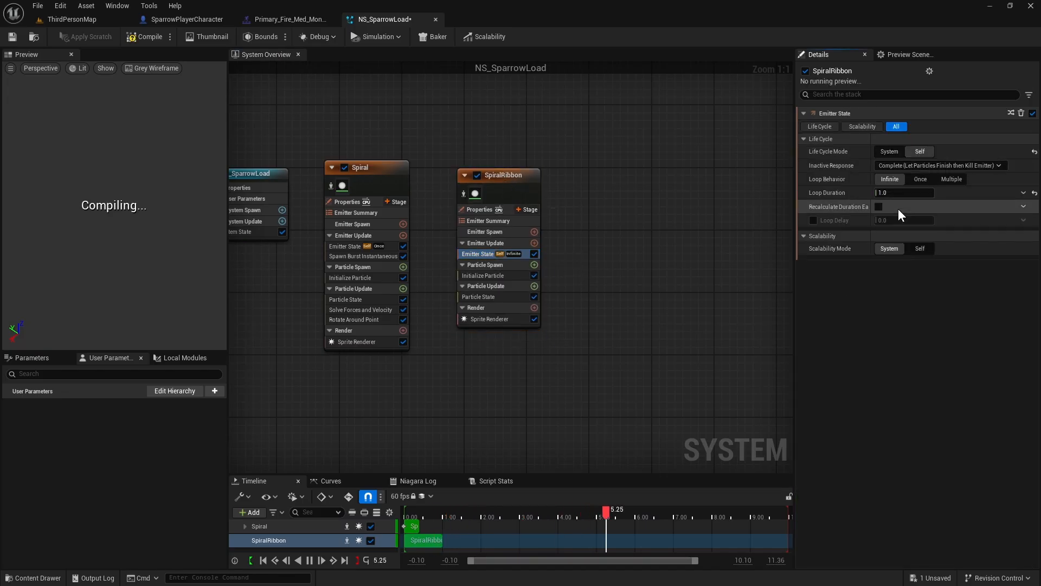
pyautogui.click(921, 179)
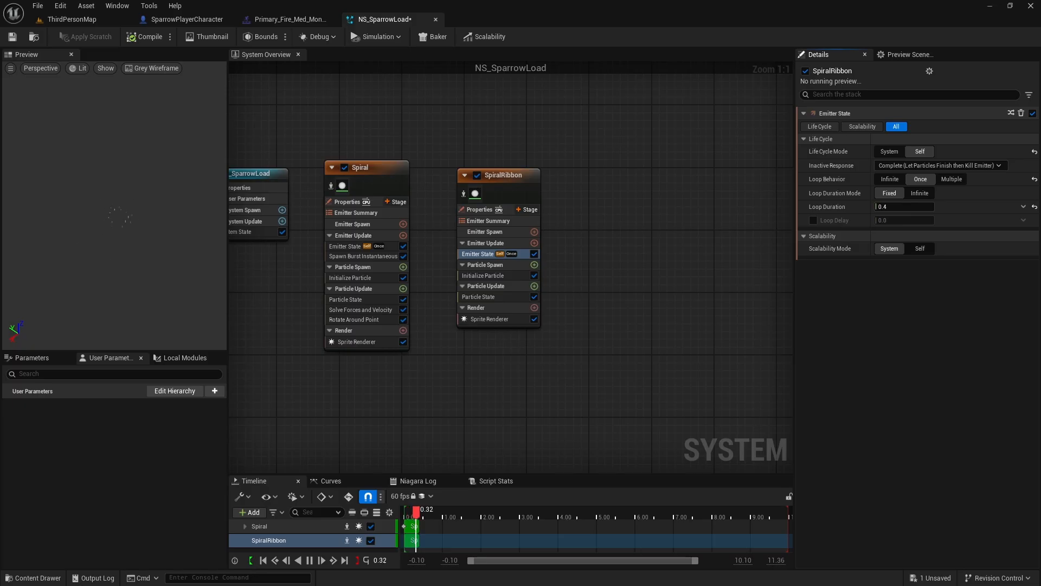
# - Add a Generate Location Event module to the Spiral emitter's Particle Update stage and order it after Rotate Around Point
pyautogui.moveTo(500, 365); pyautogui.dragTo(598, 365, button='right')
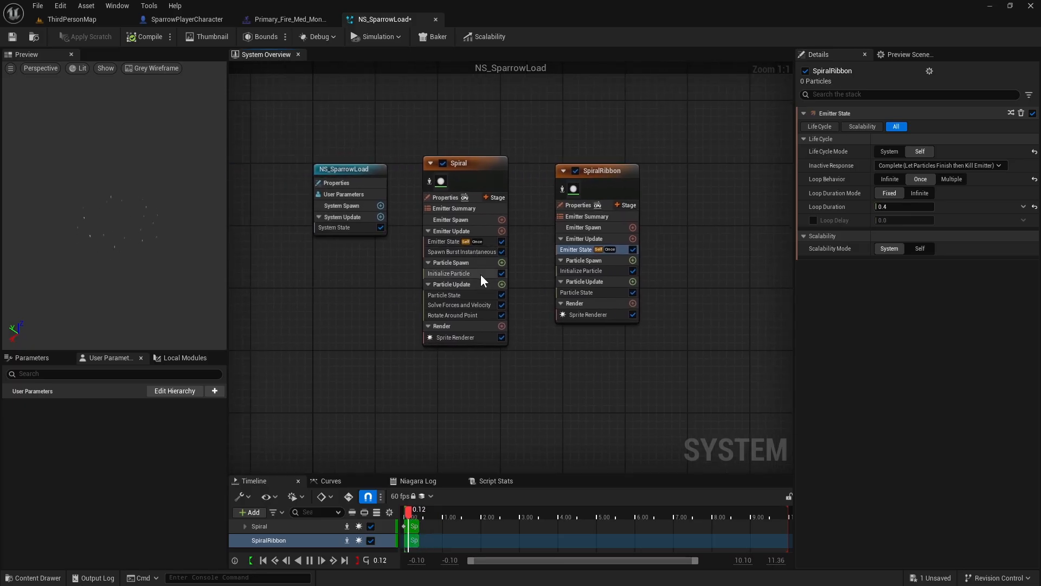
pyautogui.click(501, 284)
pyautogui.write('gene')
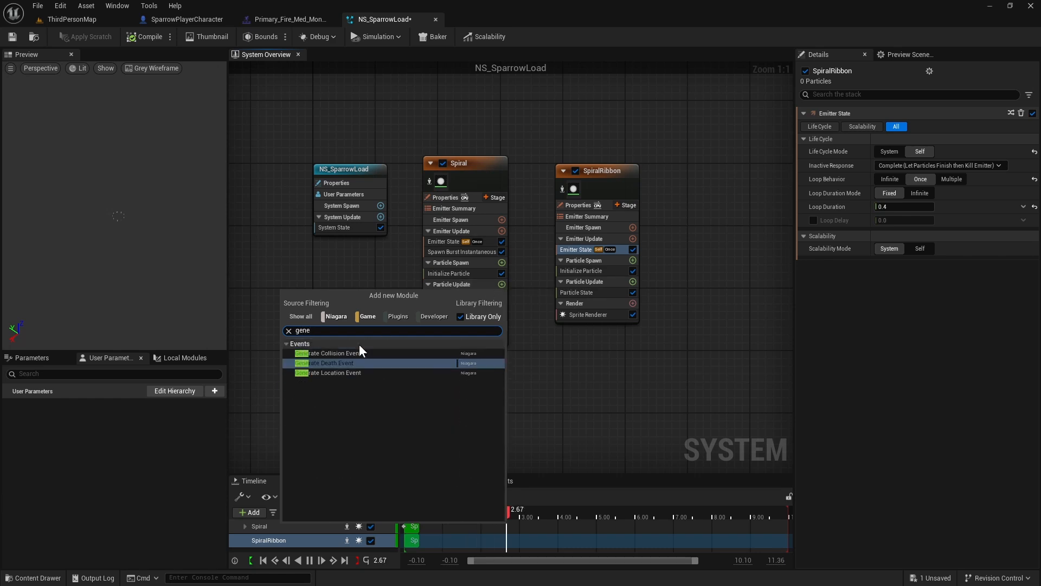
pyautogui.click(339, 372)
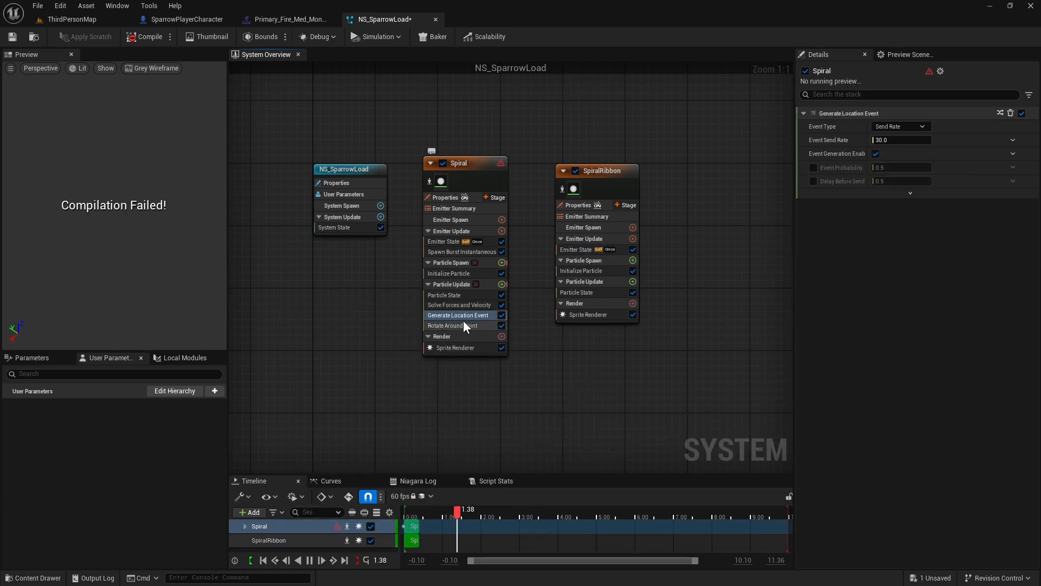
pyautogui.moveTo(459, 316); pyautogui.dragTo(458, 330)
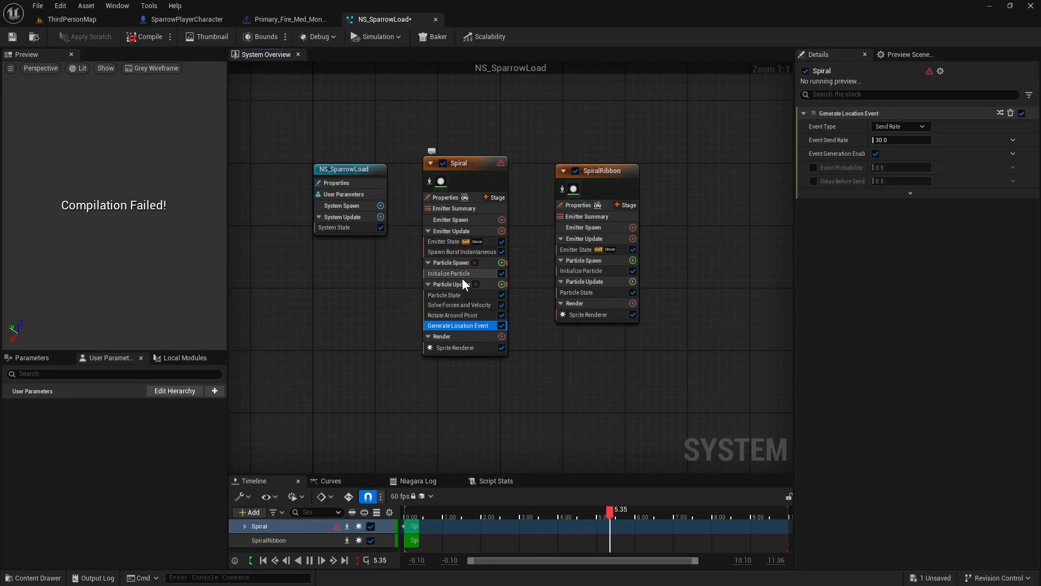
# - Enable Requires Persistent IDs in the Spiral emitter's properties to fix the compile errors
pyautogui.click(460, 283)
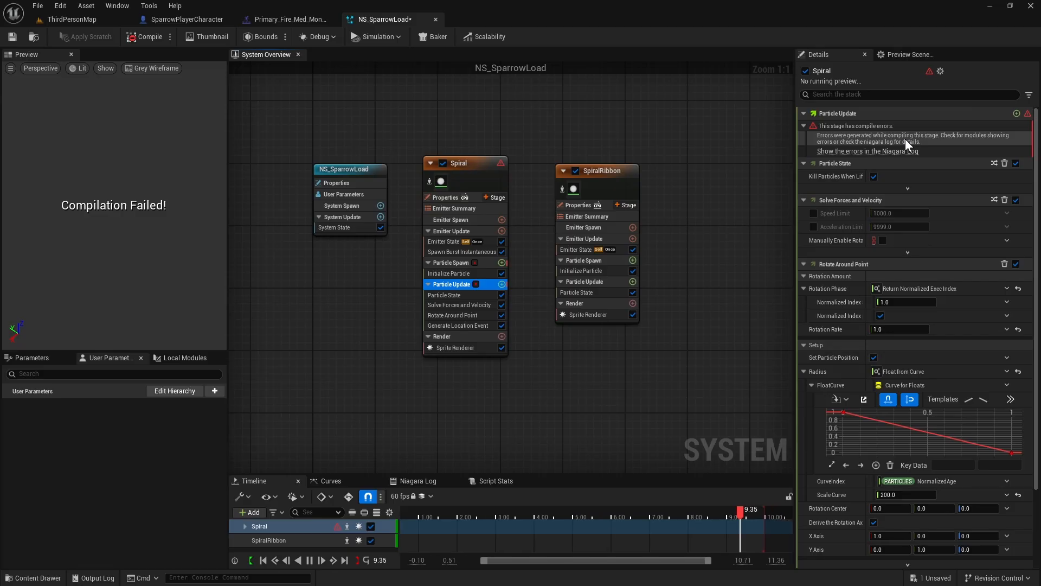
pyautogui.click(453, 198)
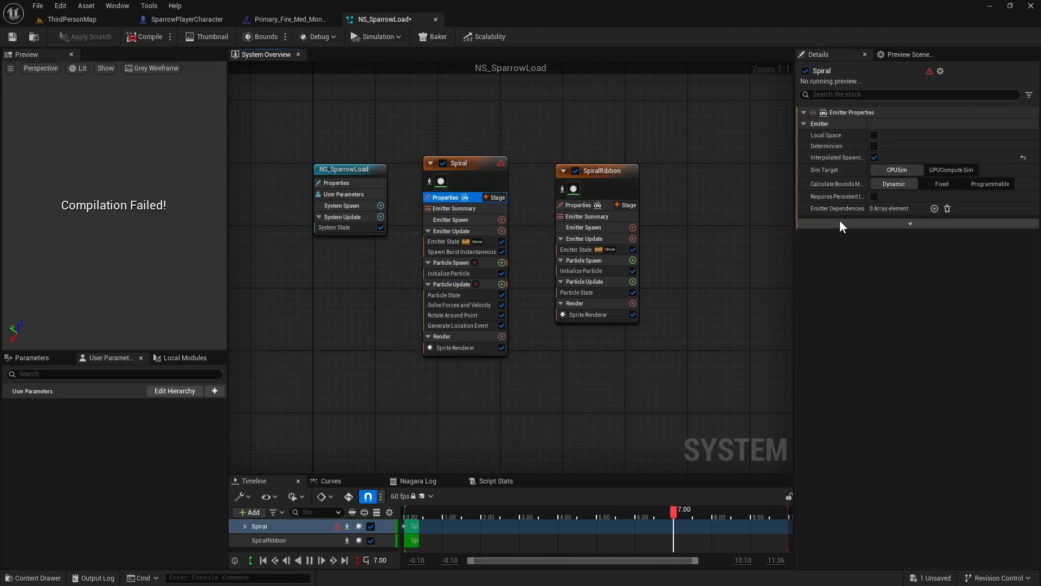
pyautogui.click(874, 197)
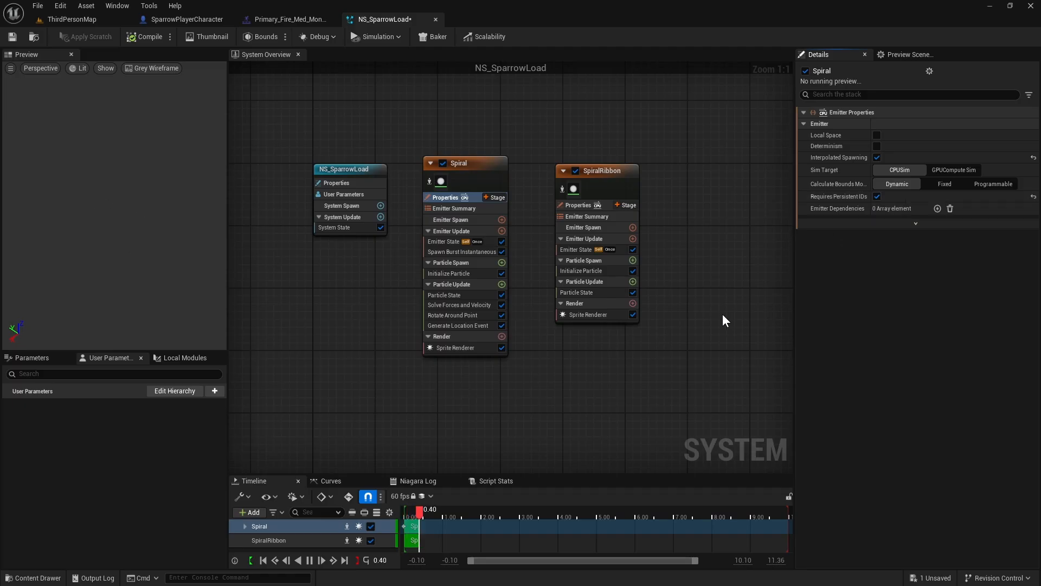
pyautogui.click(461, 327)
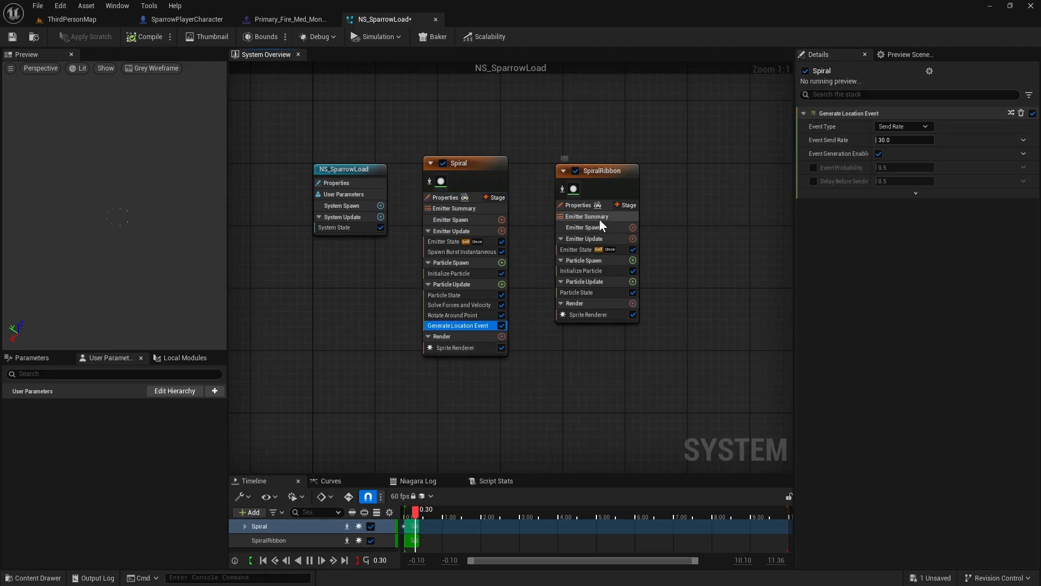
# - Add an Event Handler stage to SpiralRibbon with the Spiral emitter's LocationEvent as Source and Spawned Particles as Execution Mode
pyautogui.click(621, 205)
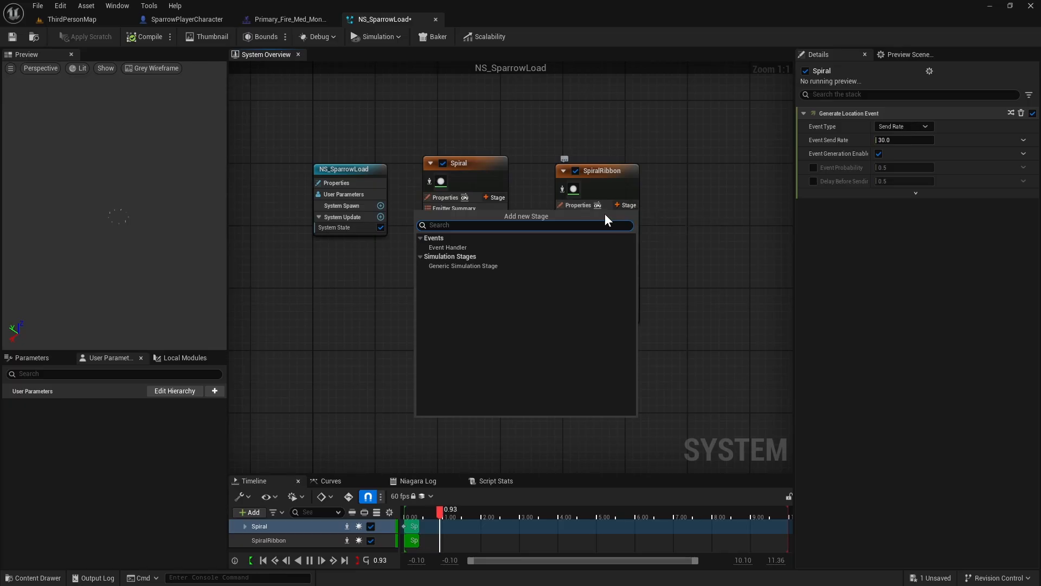
pyautogui.click(480, 247)
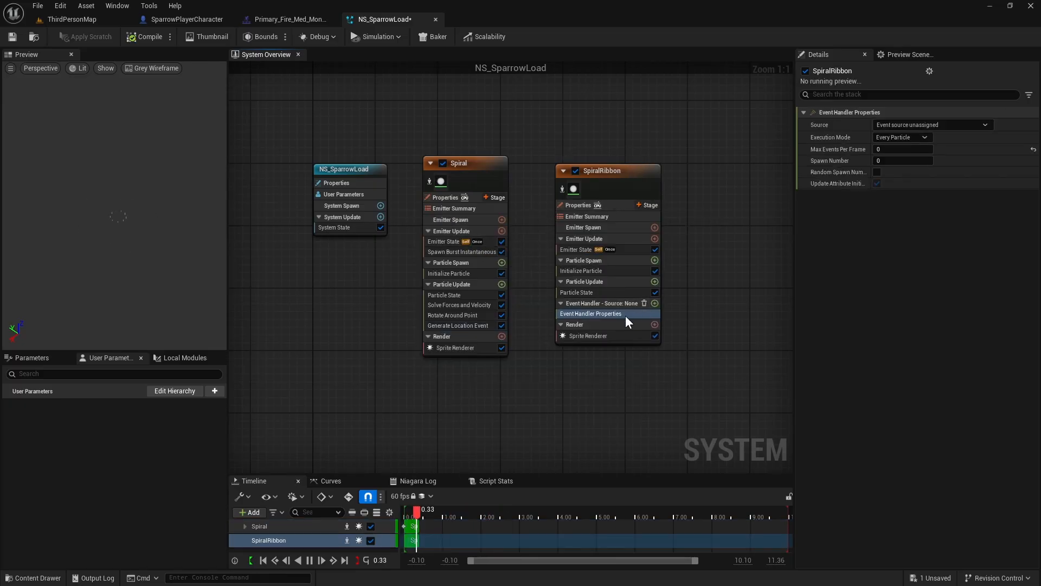
pyautogui.click(899, 125)
pyautogui.click(905, 161)
pyautogui.click(913, 138)
pyautogui.click(905, 156)
# - Add a Receive Location Event module to SpiralRibbon's Event Handler stage
pyautogui.click(655, 303)
pyautogui.write('rece')
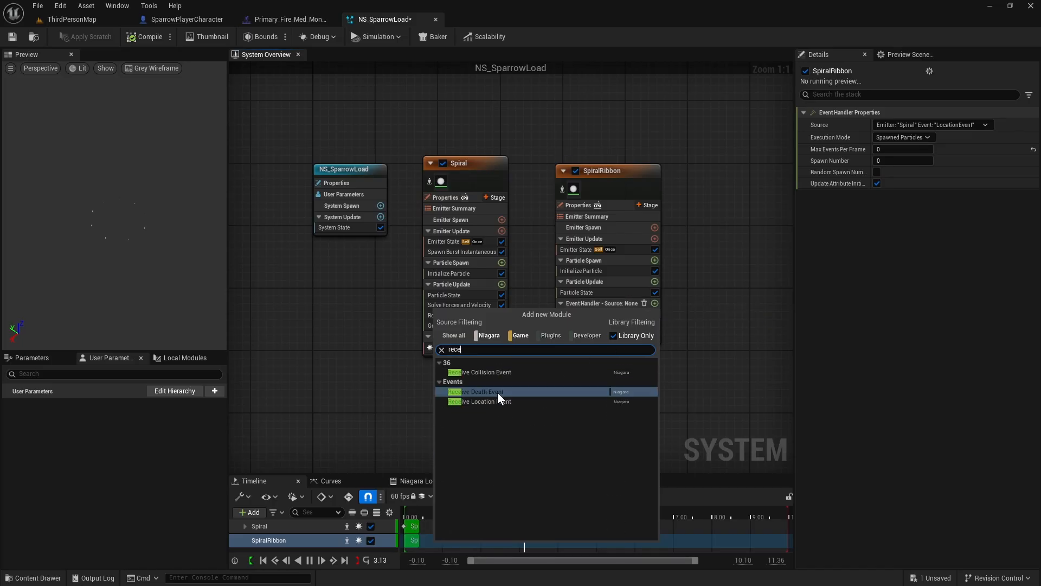
pyautogui.click(483, 403)
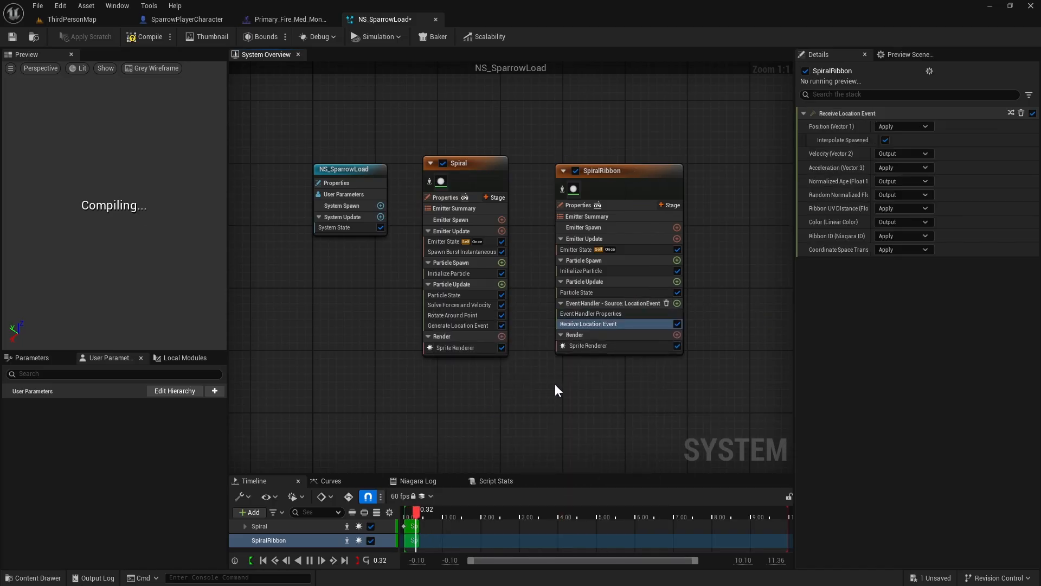
# - Set the Spawn Number in SpiralRibbon's Event Handler Properties to 1 and scrub the timeline to preview the trails
pyautogui.click(608, 314)
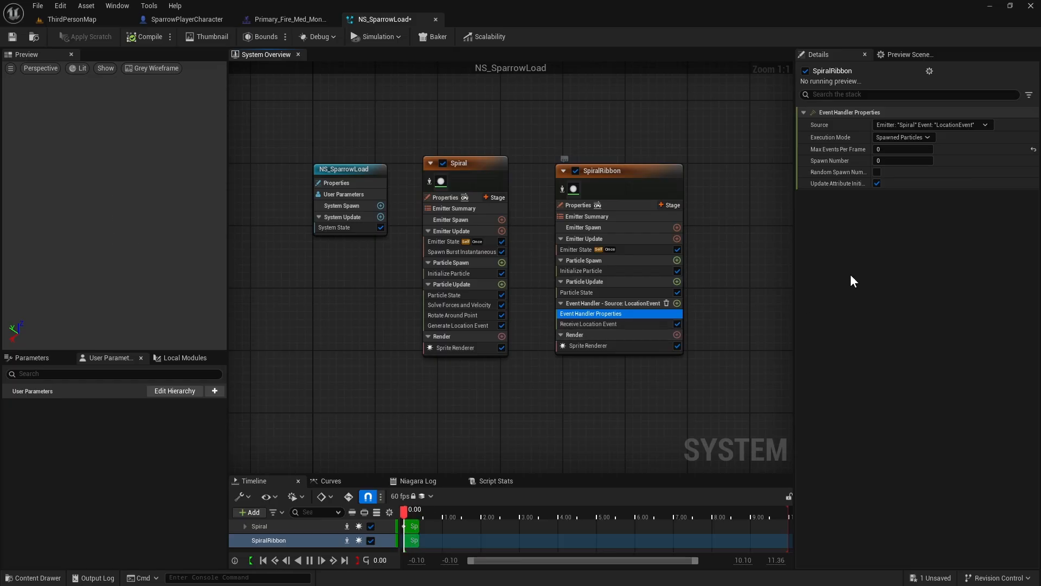
pyautogui.click(893, 161)
pyautogui.write('1')
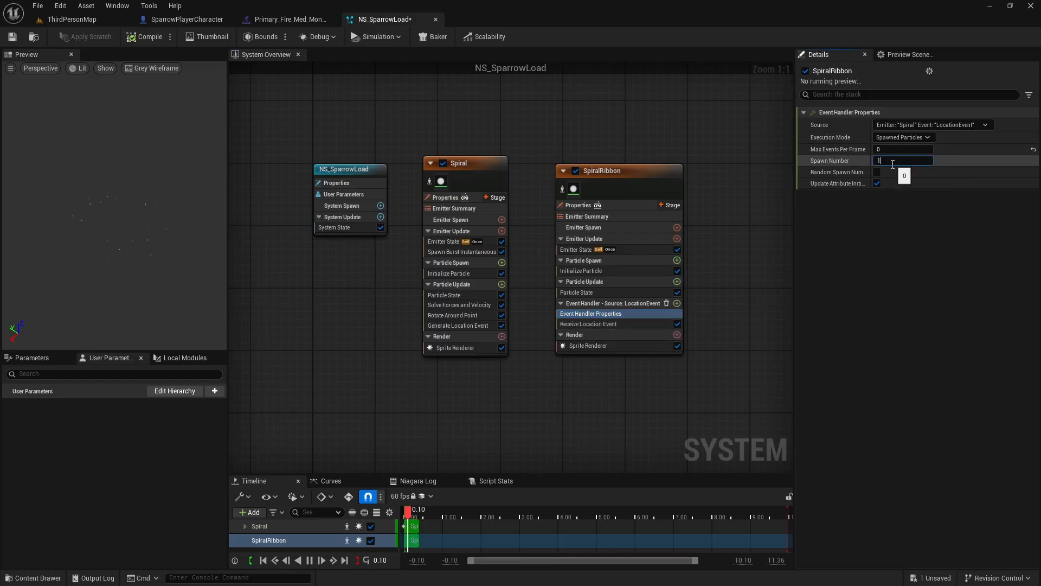
pyautogui.press('Return')
pyautogui.moveTo(432, 512); pyautogui.dragTo(435, 511)
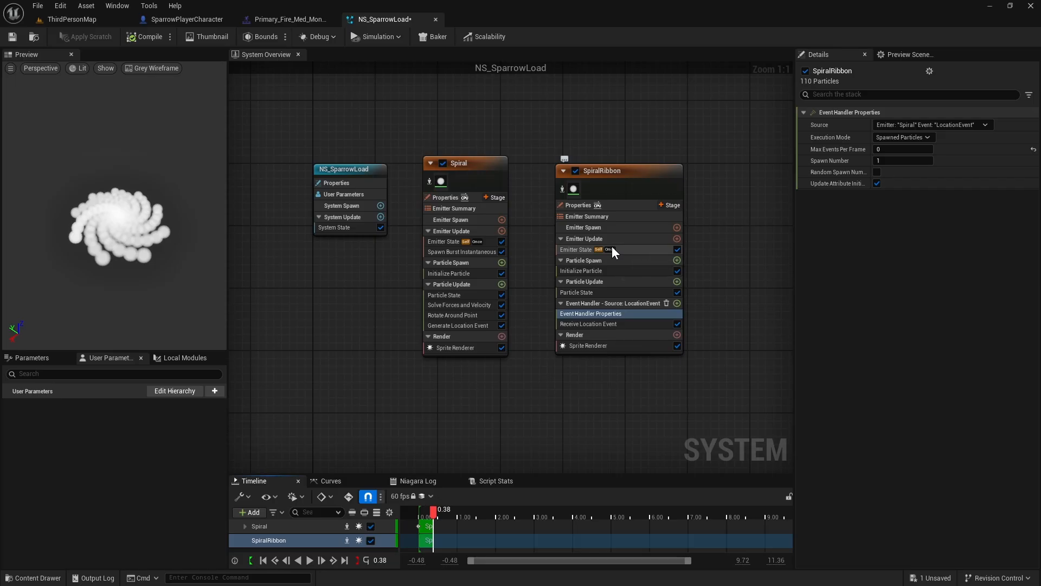
# - Set the particle Lifetime to 0.4 in SpiralRibbon's Initialize Particle module
pyautogui.click(584, 271)
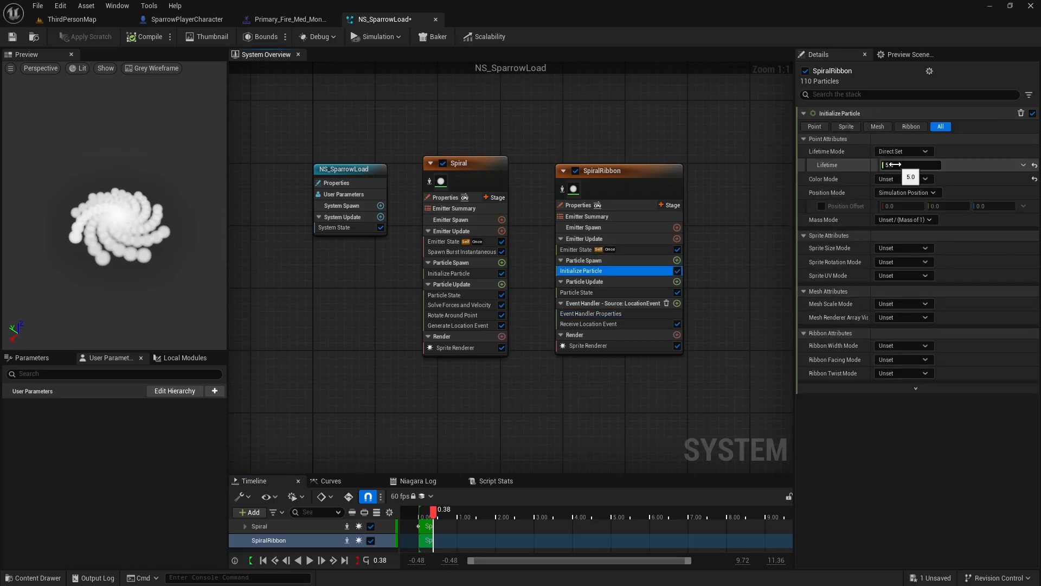
pyautogui.click(894, 165)
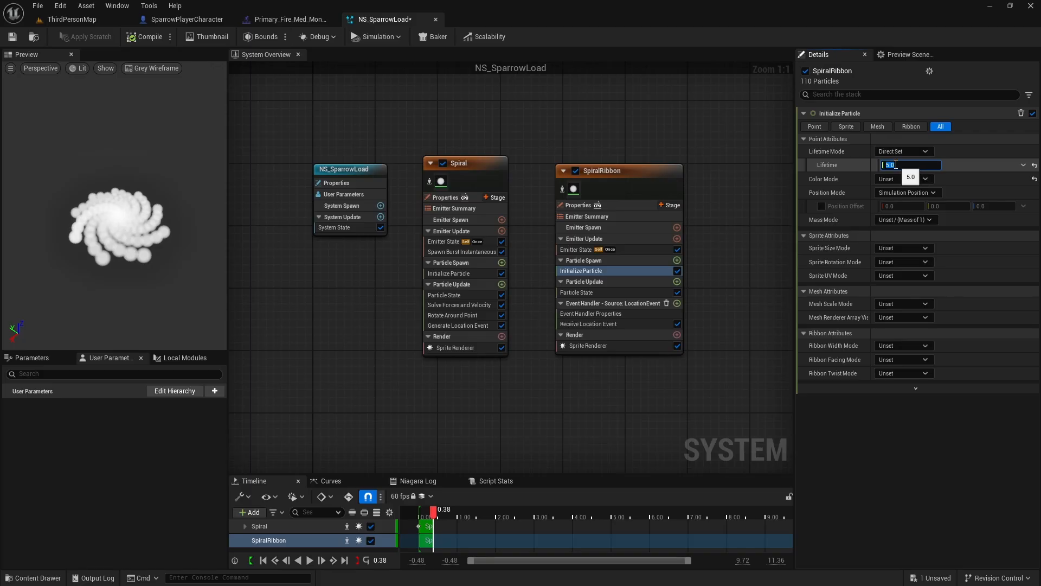
pyautogui.write('.4')
pyautogui.press('Return')
pyautogui.click(577, 248)
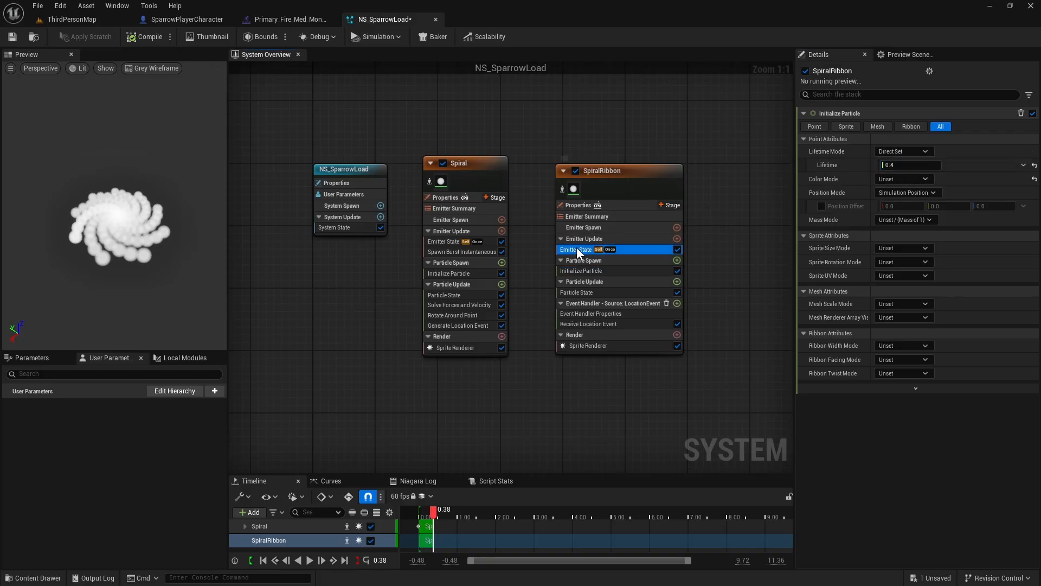
pyautogui.click(577, 270)
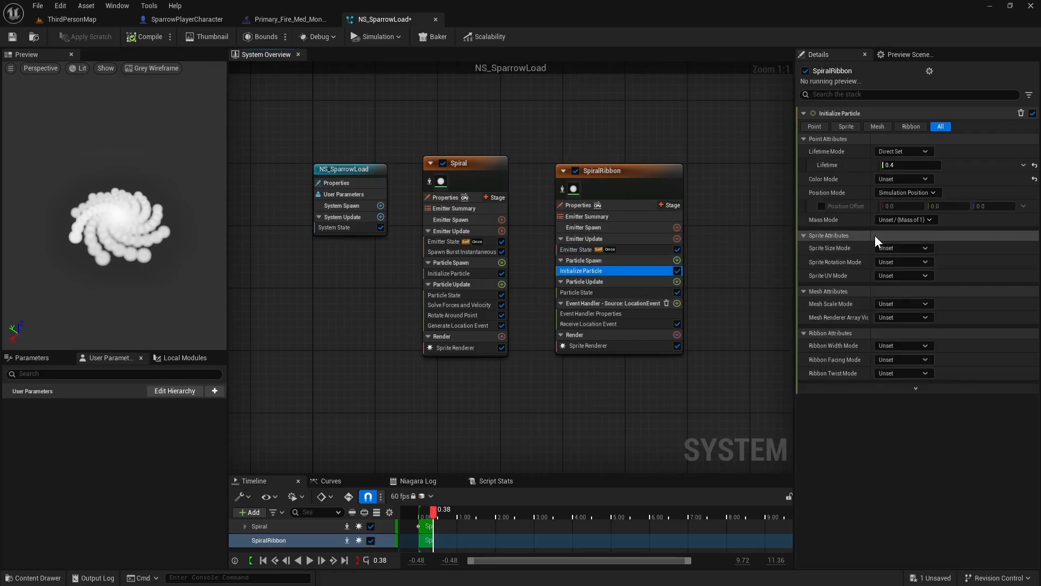
# - Disable SpiralRibbon's Sprite Renderer and add a Ribbon Renderer to its Render stage
pyautogui.click(677, 346)
pyautogui.click(677, 335)
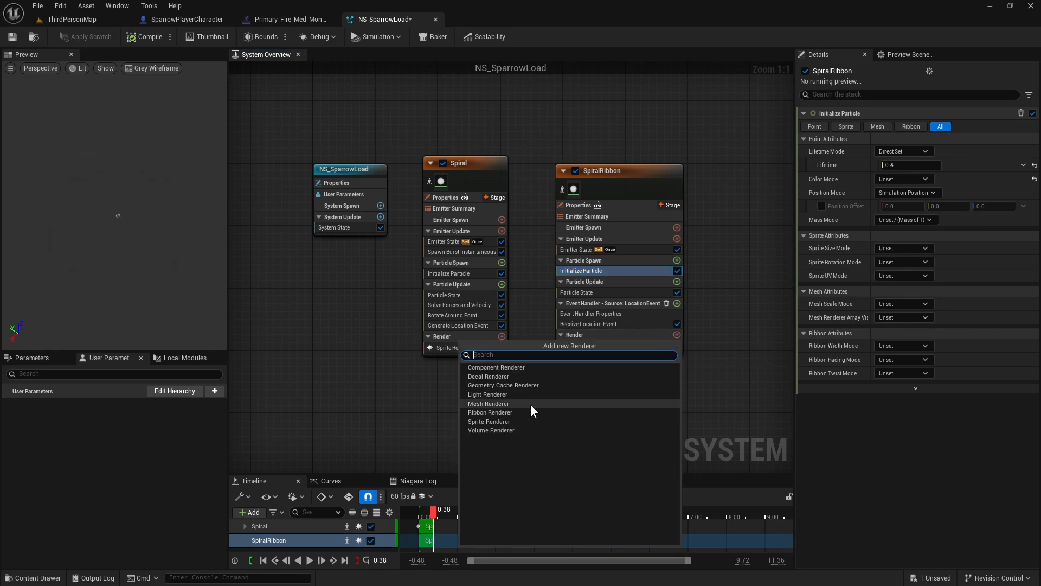
pyautogui.click(514, 412)
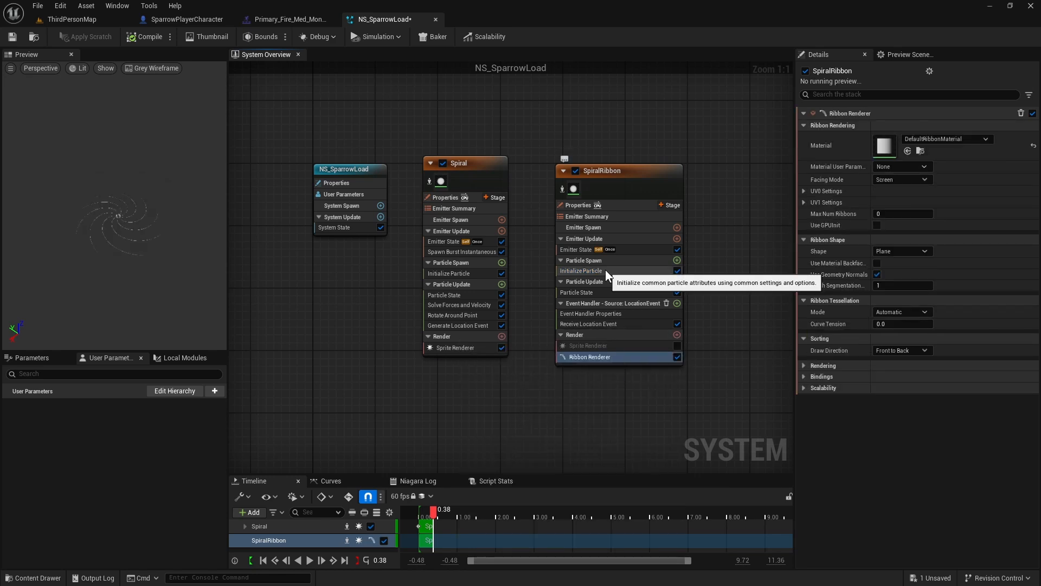
# - In SpiralRibbon's Initialize Particle, set Ribbon Width Mode to Direct Set with a width of 20 and play the preview
pyautogui.click(633, 271)
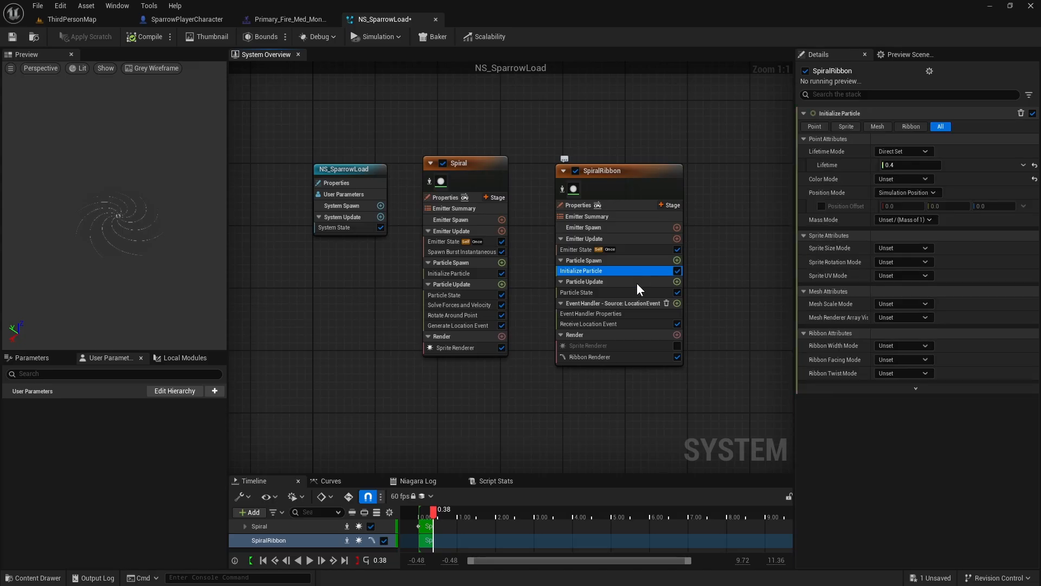
pyautogui.click(917, 345)
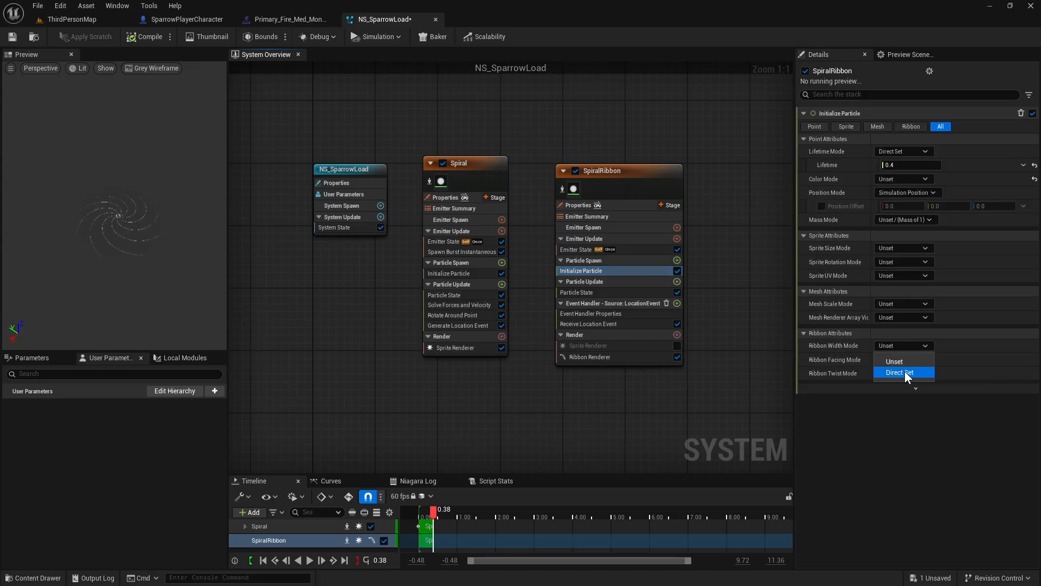
pyautogui.click(905, 371)
pyautogui.click(903, 360)
pyautogui.write('20')
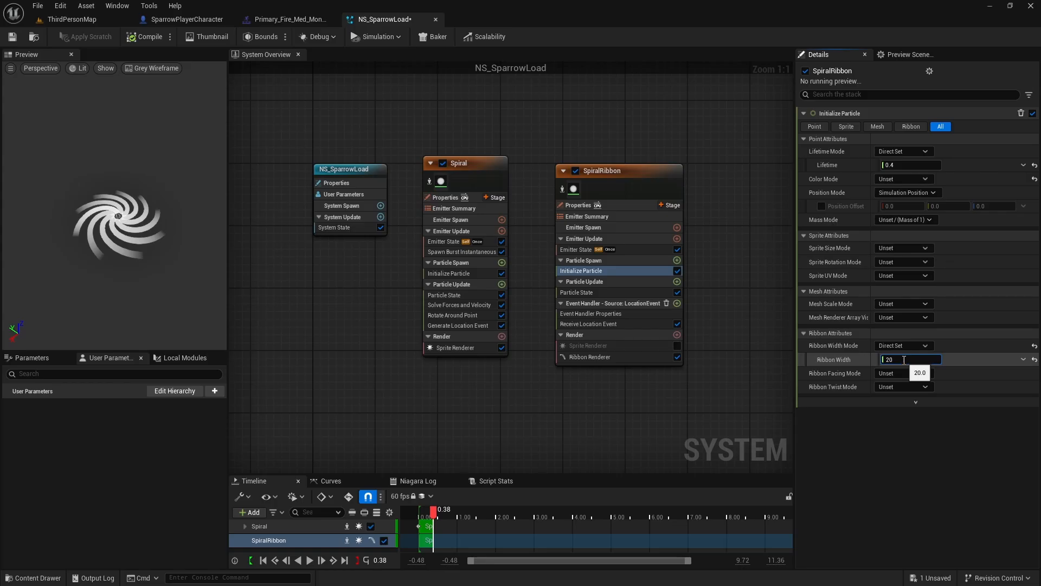
pyautogui.click(832, 360)
pyautogui.click(310, 560)
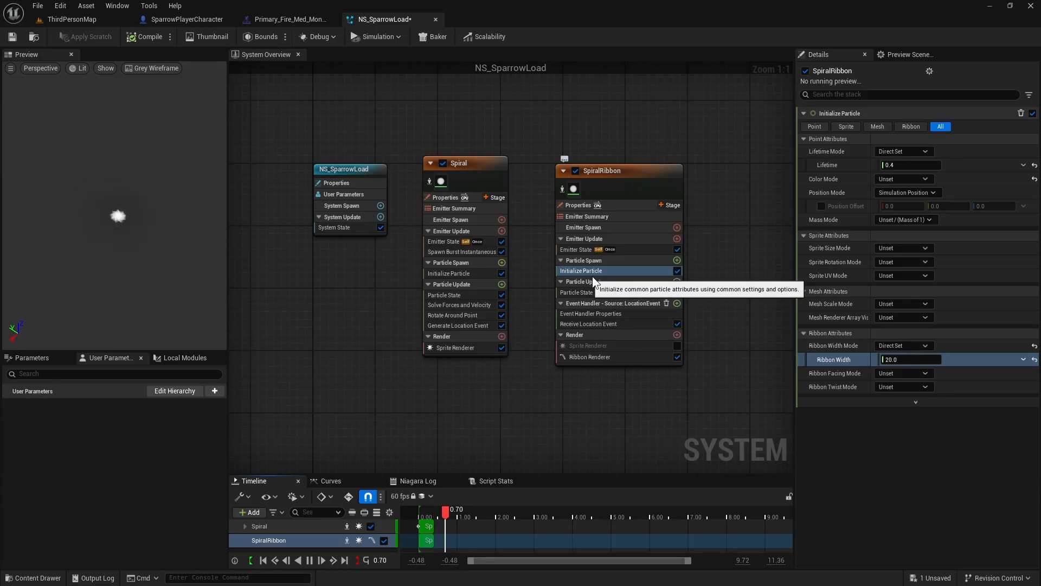
# - Set SpiralRibbon's Color Mode to Direct Set with a golden yellow at Value (V) 10, and save that colour as a swatch
pyautogui.click(905, 176)
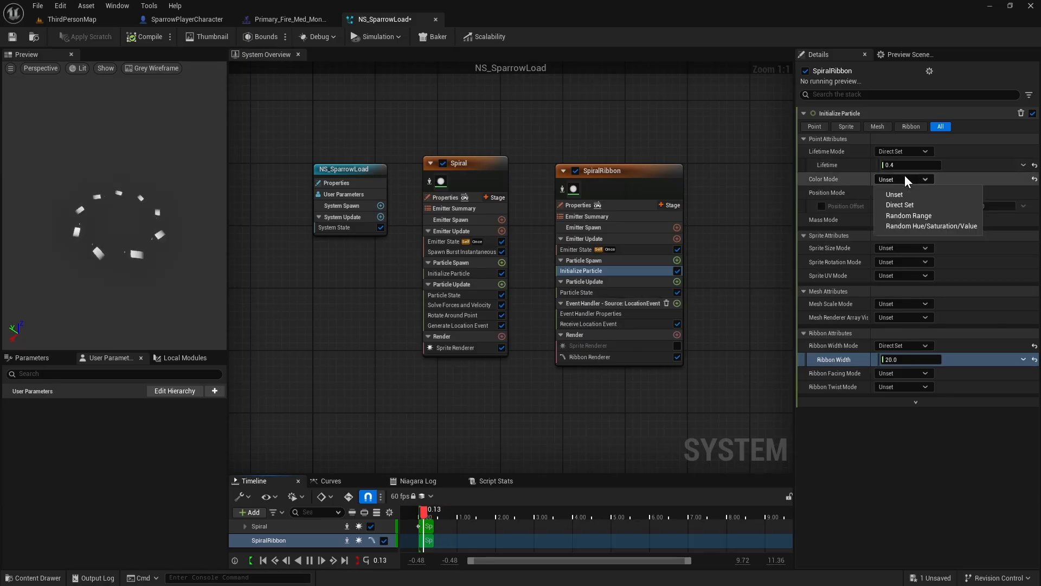
pyautogui.click(901, 203)
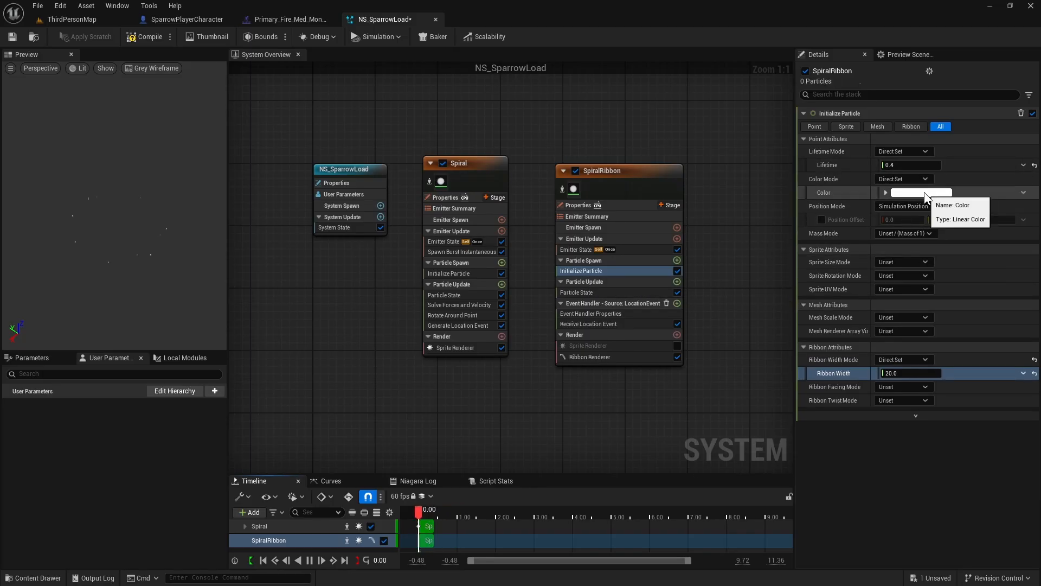
pyautogui.click(924, 192)
pyautogui.moveTo(766, 301); pyautogui.dragTo(770, 304)
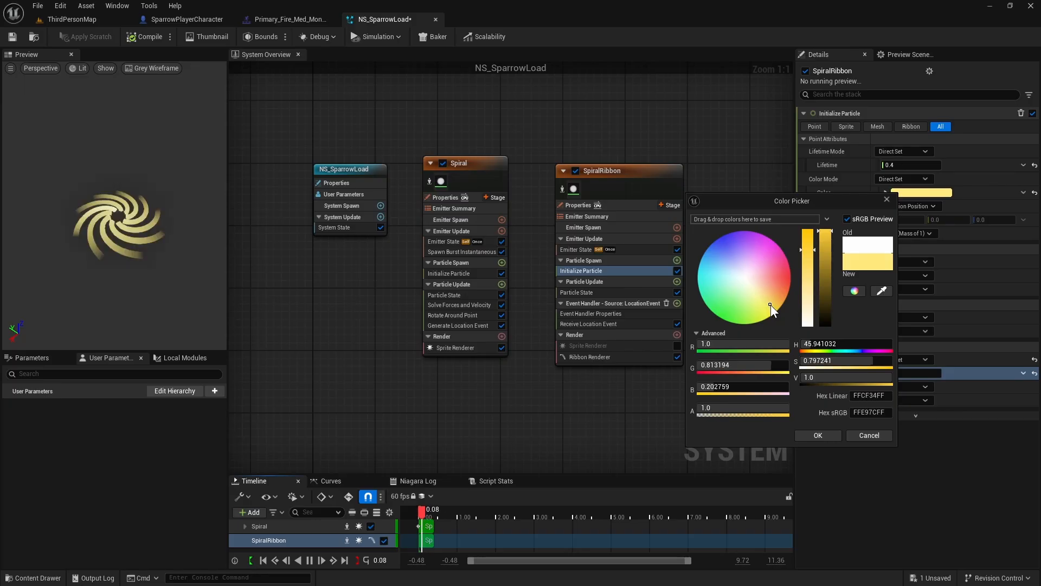
pyautogui.click(819, 377)
pyautogui.write('10')
pyautogui.press('Return')
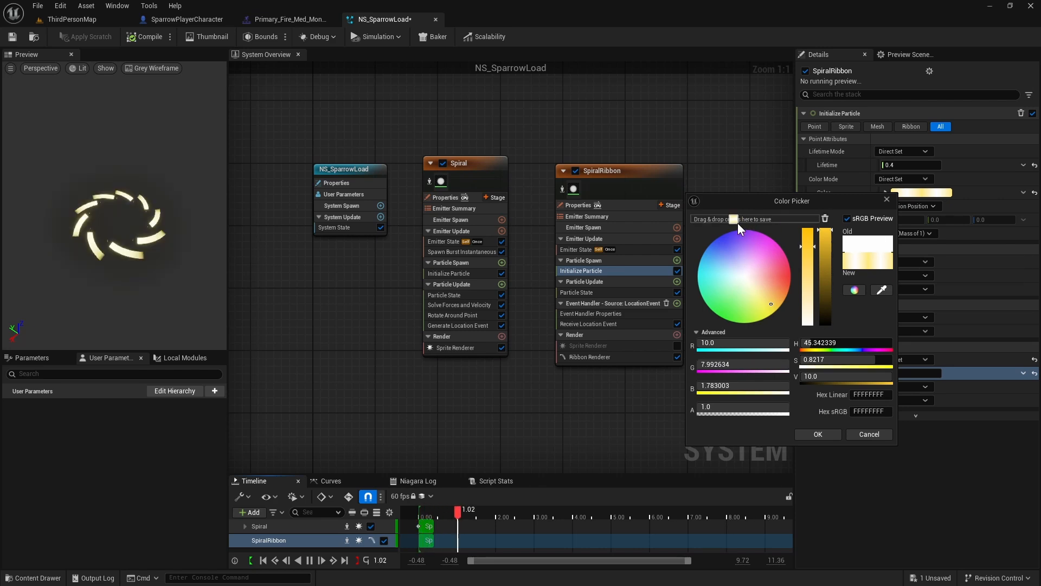
pyautogui.moveTo(867, 261); pyautogui.dragTo(725, 220)
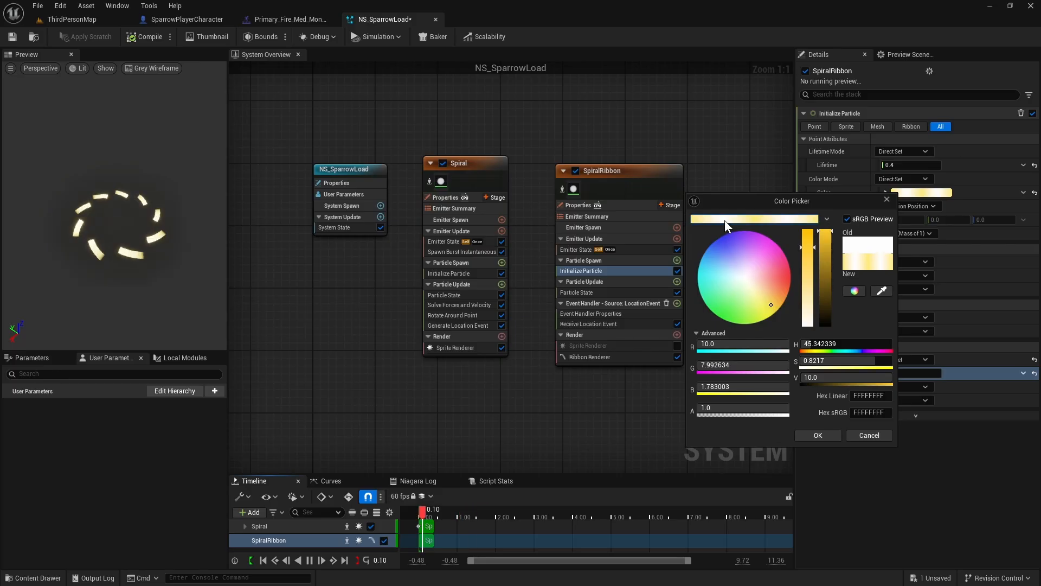
pyautogui.click(819, 436)
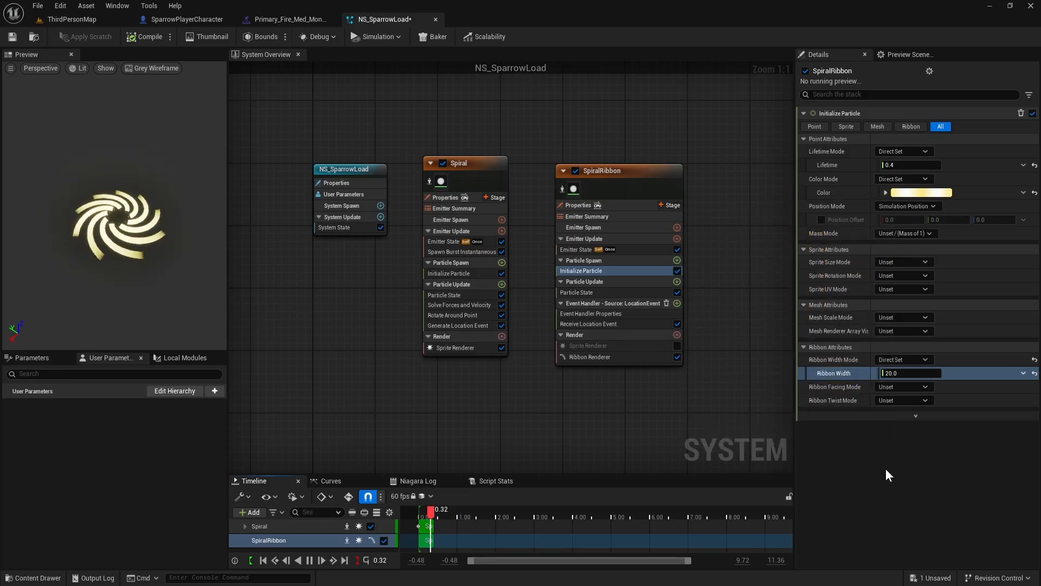
# - Raise the Value (V) of SpiralRibbon's golden particle colour to 100 for a stronger glow
pyautogui.click(920, 192)
pyautogui.click(812, 374)
pyautogui.write('100')
pyautogui.press('Return')
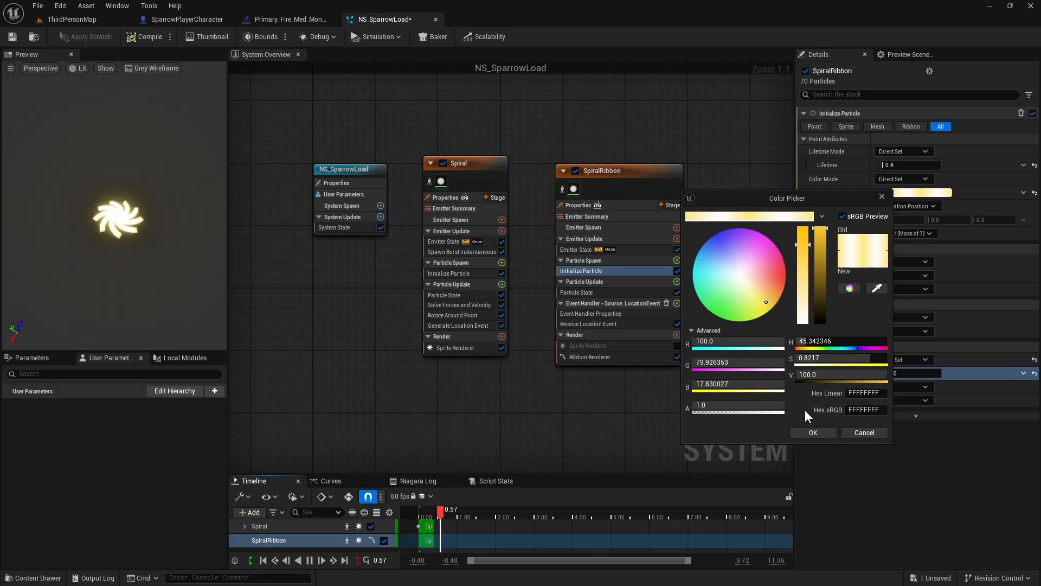
pyautogui.click(818, 432)
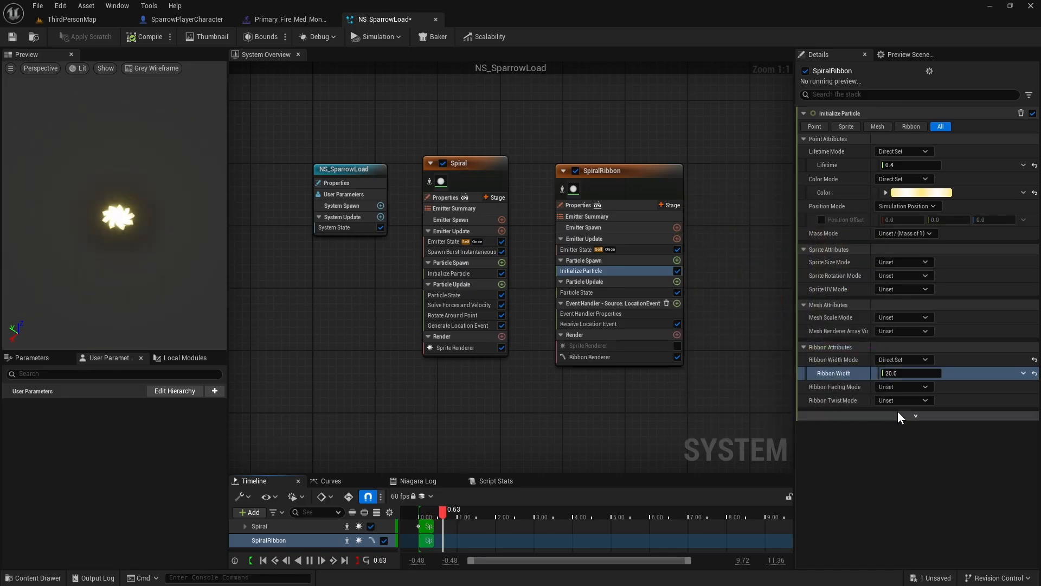
# - Add a Scale Ribbon Width module to SpiralRibbon's Particle Update, driving Ribbon Width Scale by a Float from Curve with the Pulse Out template
pyautogui.click(677, 281)
pyautogui.write('scale rib')
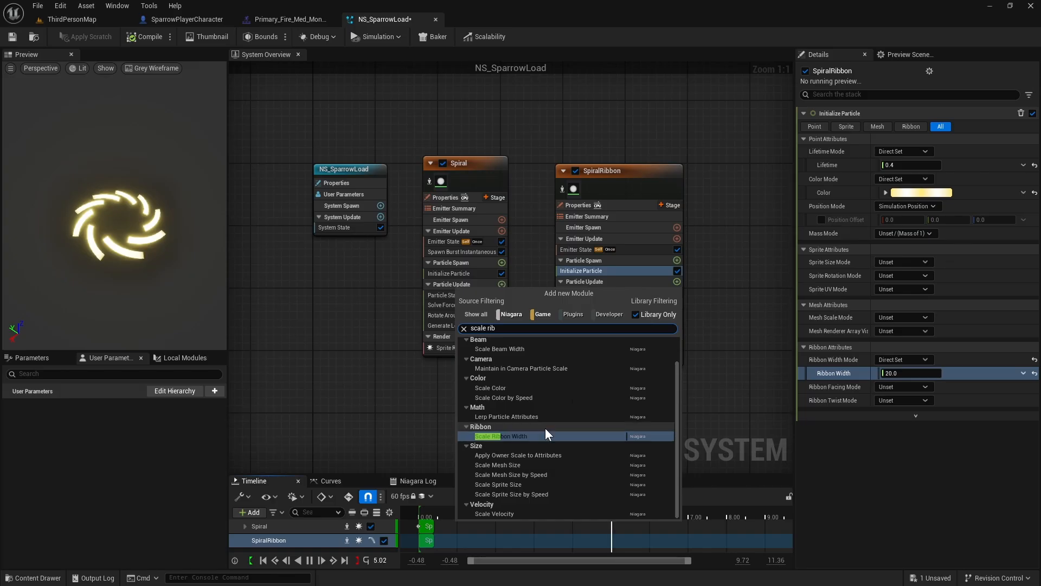
pyautogui.click(529, 433)
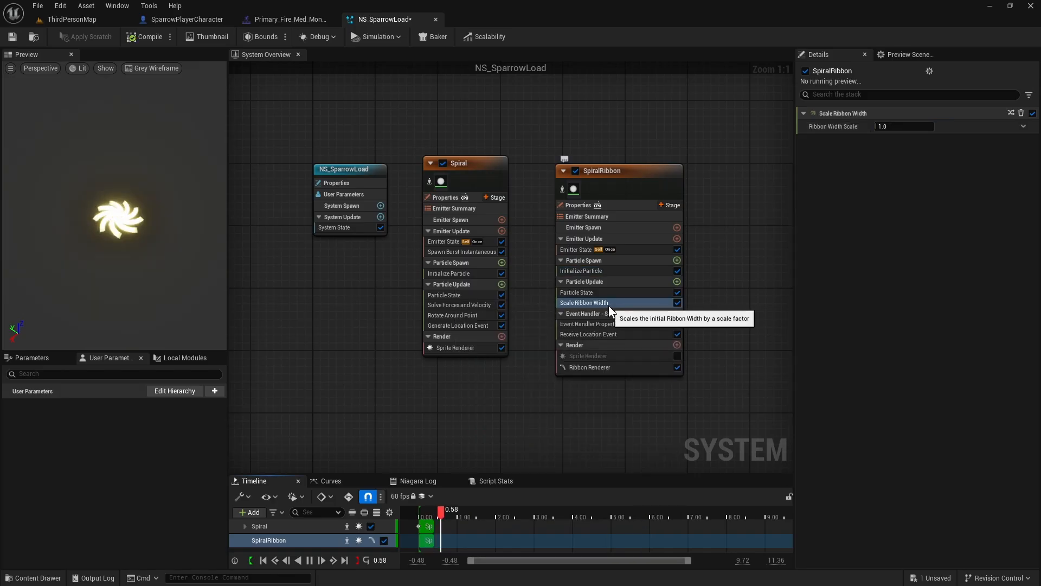
pyautogui.click(1020, 126)
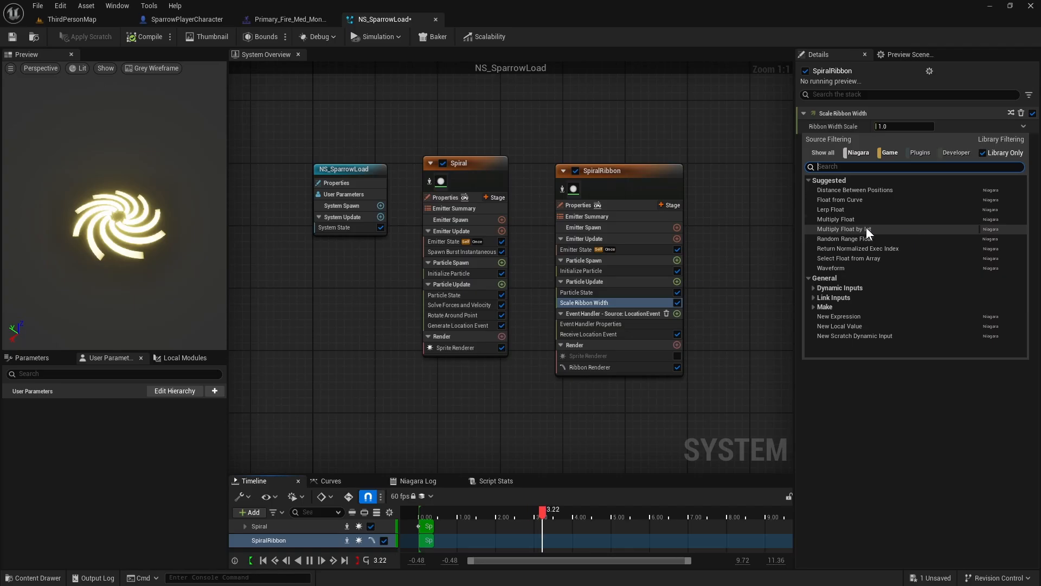
pyautogui.click(856, 200)
pyautogui.moveTo(795, 273); pyautogui.dragTo(742, 277)
pyautogui.click(975, 155)
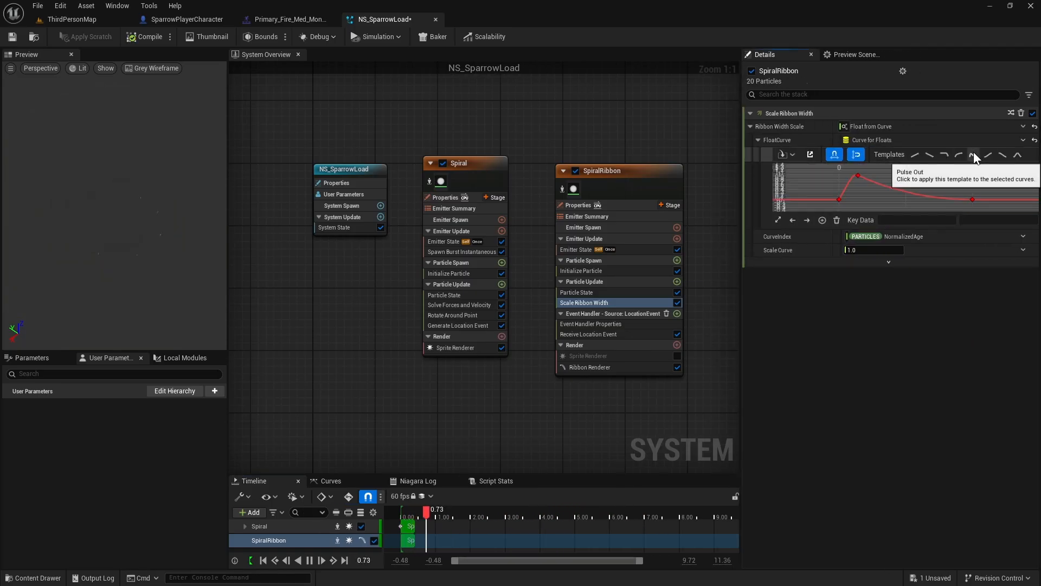
# - Add a Scale Color module to SpiralRibbon's Particle Update, driving Scale Alpha by a Float from Curve with the Pulse Out template
pyautogui.click(676, 282)
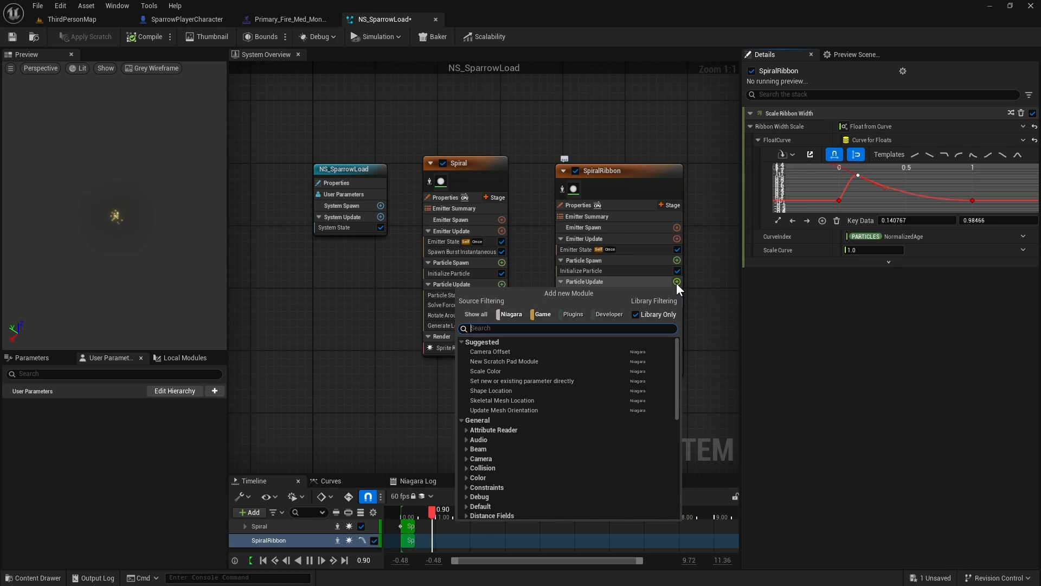
pyautogui.write('sca')
pyautogui.click(489, 352)
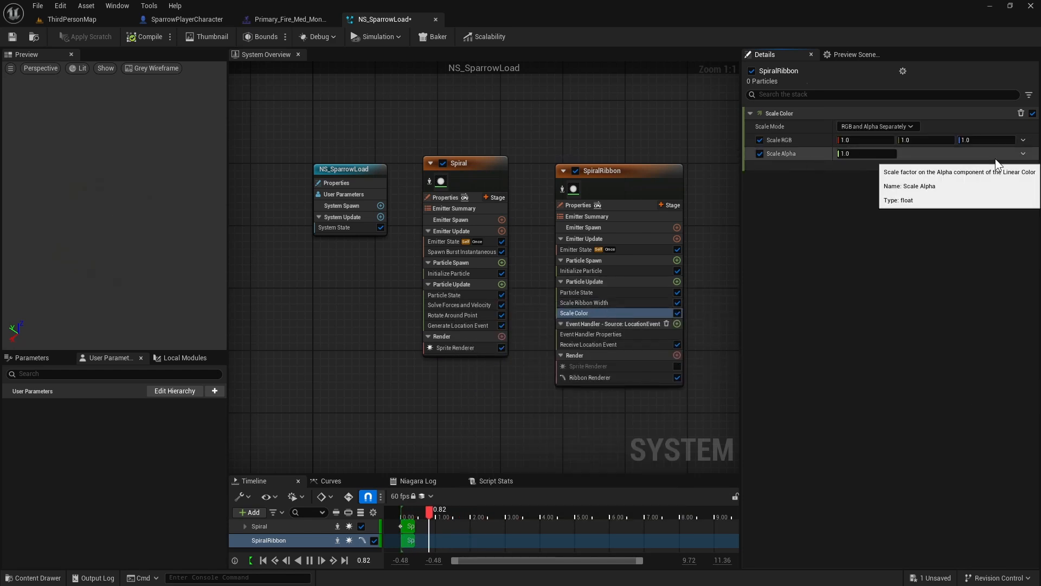
pyautogui.click(1023, 154)
pyautogui.click(852, 227)
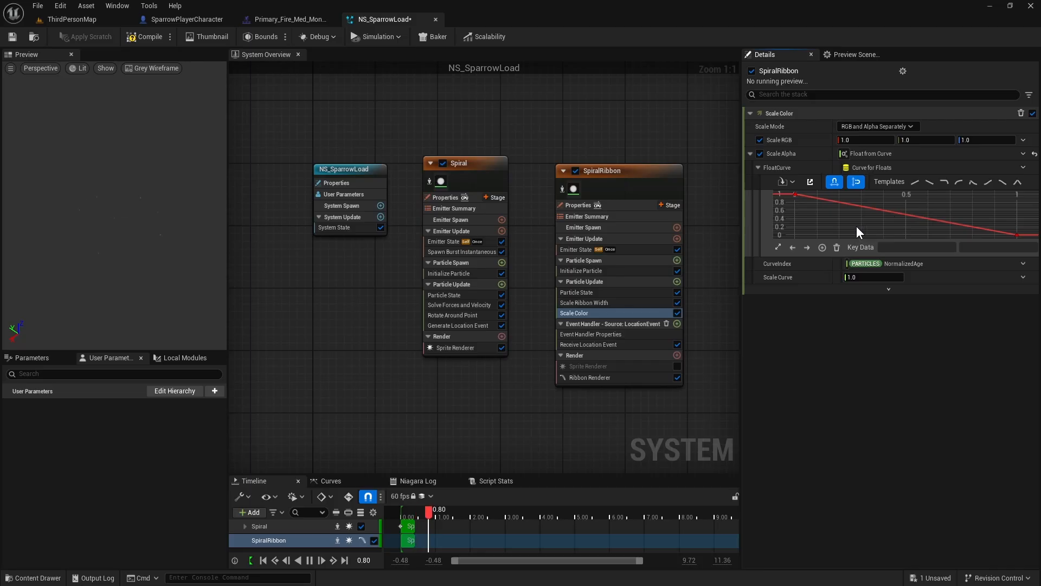
pyautogui.click(976, 183)
pyautogui.click(869, 205)
pyautogui.moveTo(887, 207); pyautogui.dragTo(888, 204)
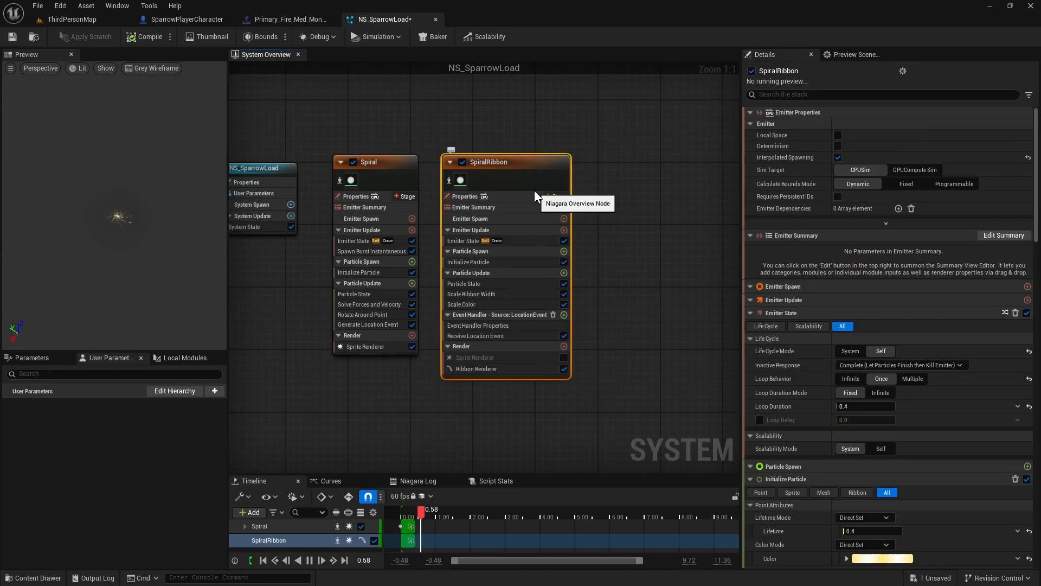
# - In the Primary_Fire_Med montage, add notify track 2 with a Play Niagara Particle Effect notify at about frame 17
pyautogui.click(279, 20)
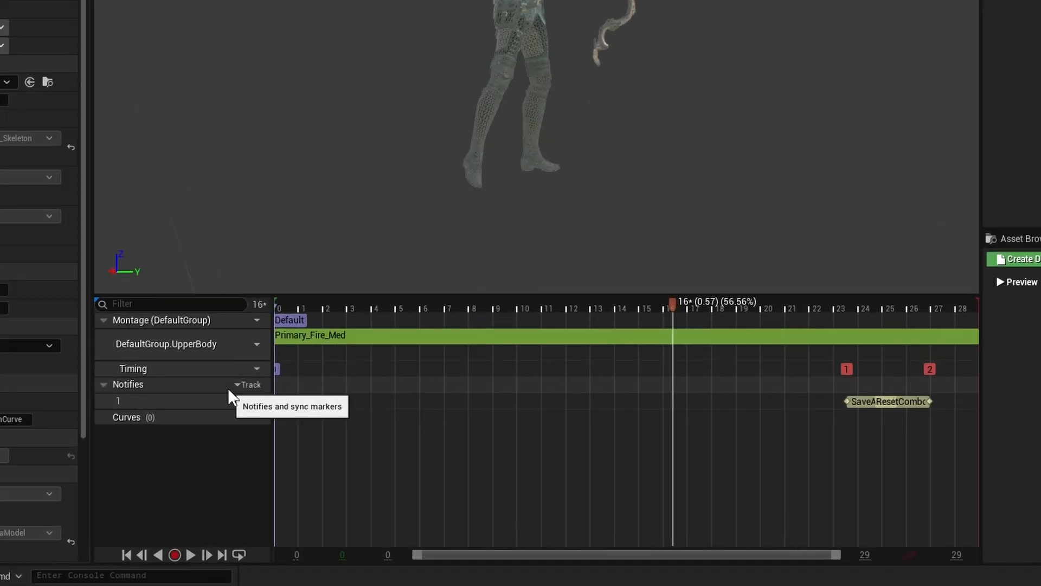
pyautogui.click(324, 438)
pyautogui.click(254, 412)
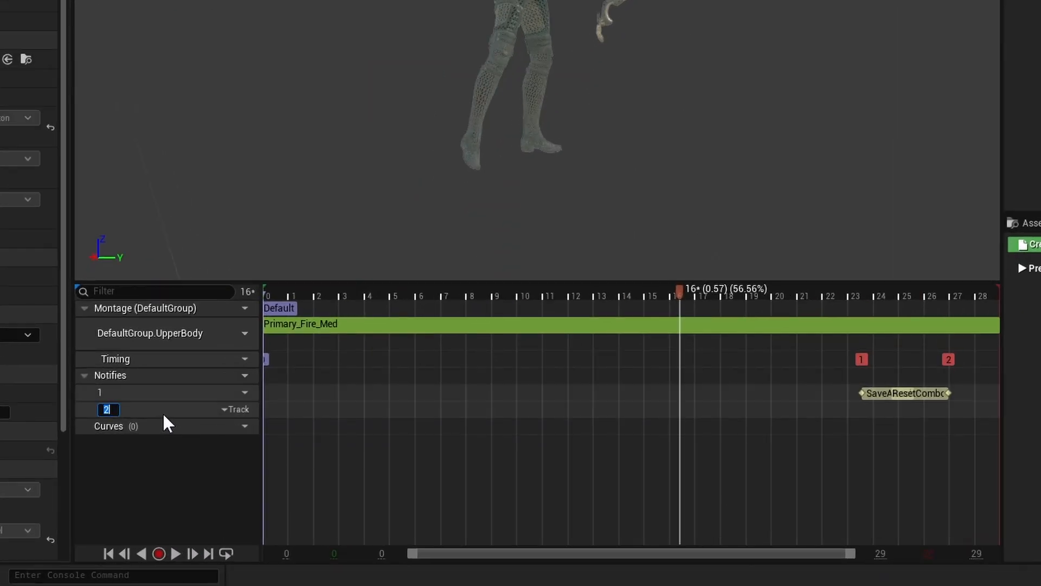
pyautogui.rightClick(686, 411)
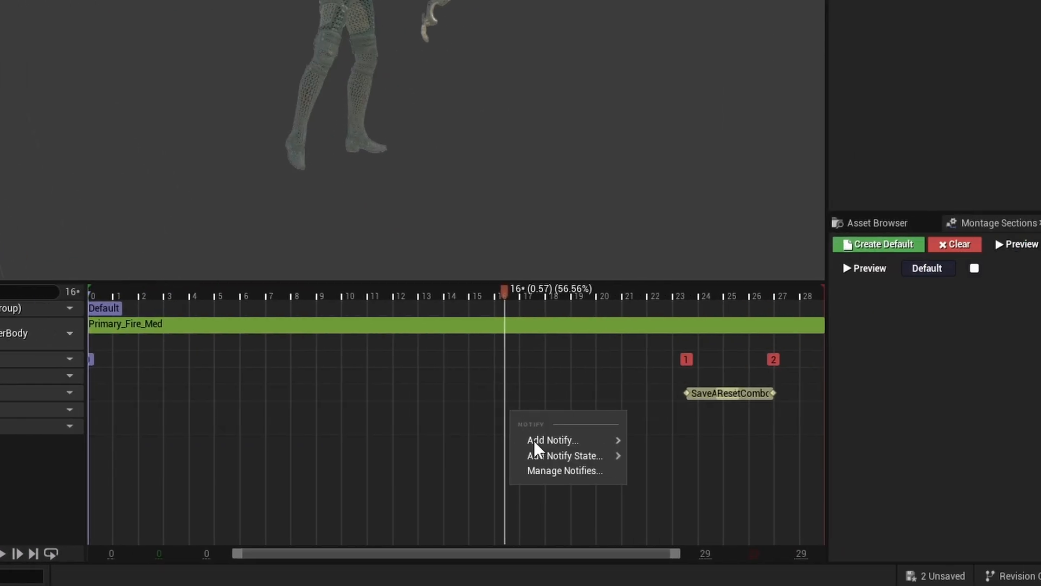
pyautogui.moveTo(536, 440)
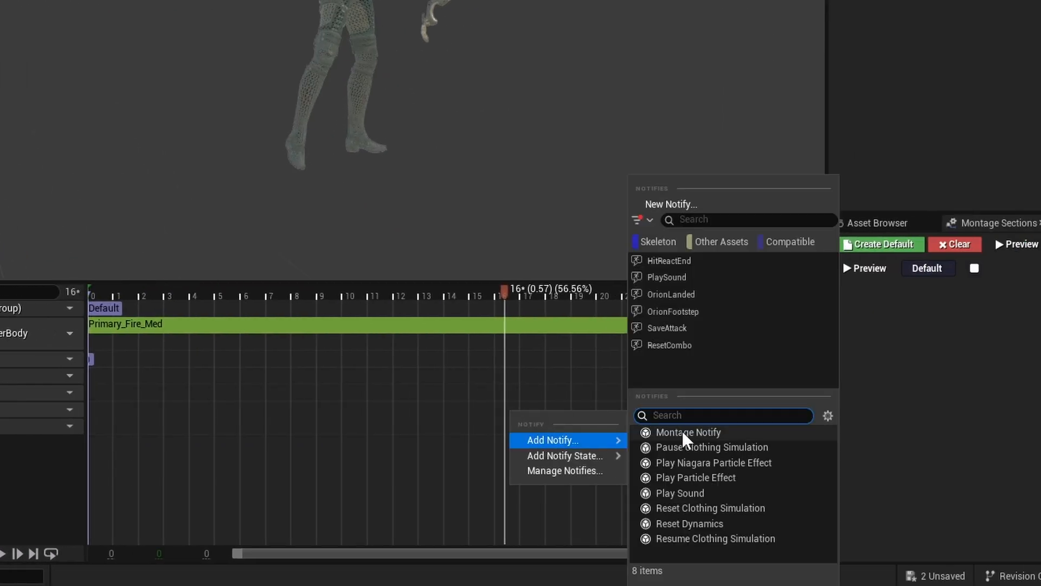
pyautogui.click(721, 462)
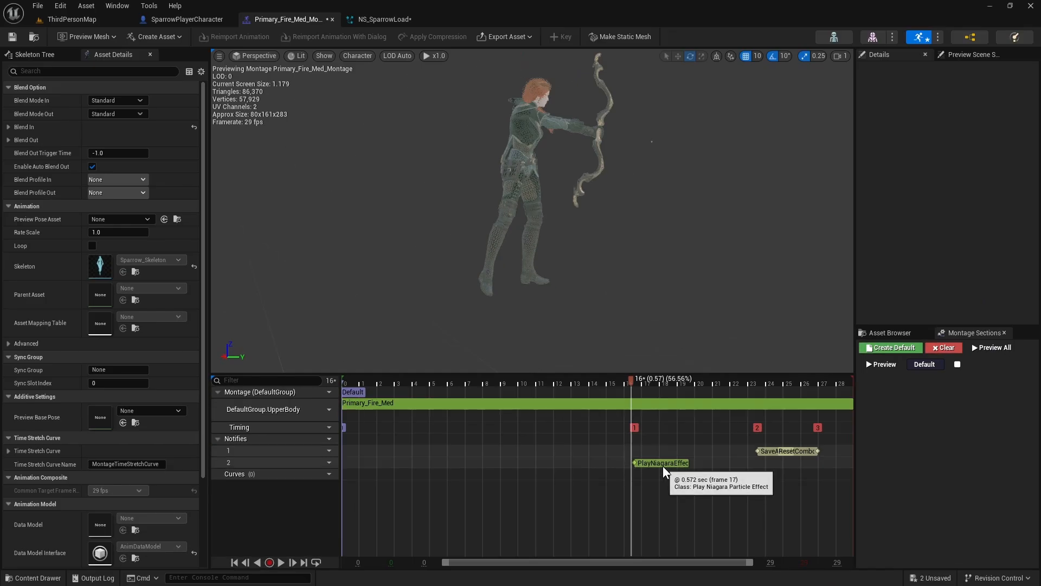
# - Assign NS_SparrowLoad as the Niagara System of the new particle effect notify and play the montage
pyautogui.click(660, 465)
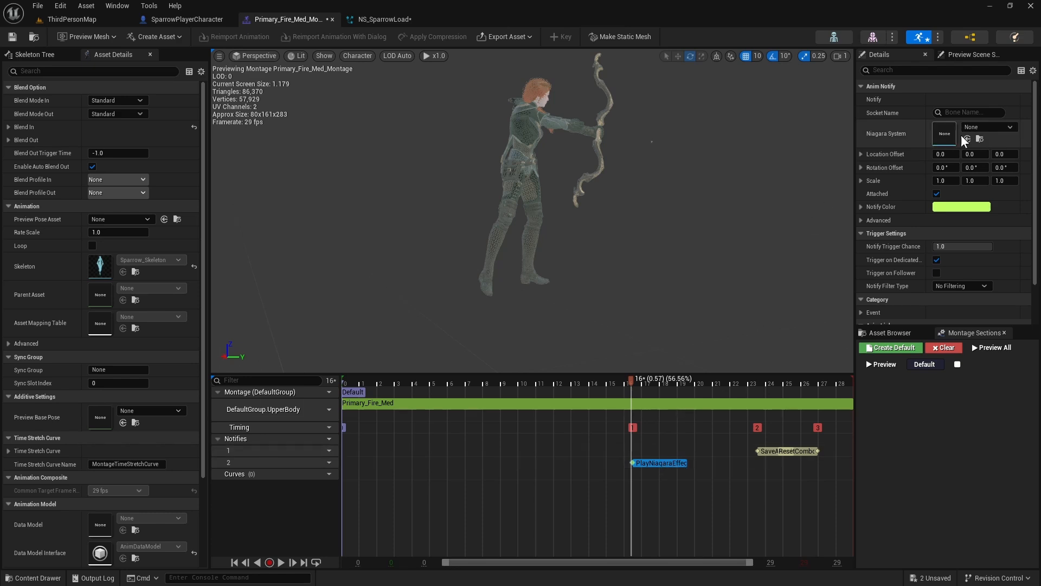
pyautogui.click(982, 127)
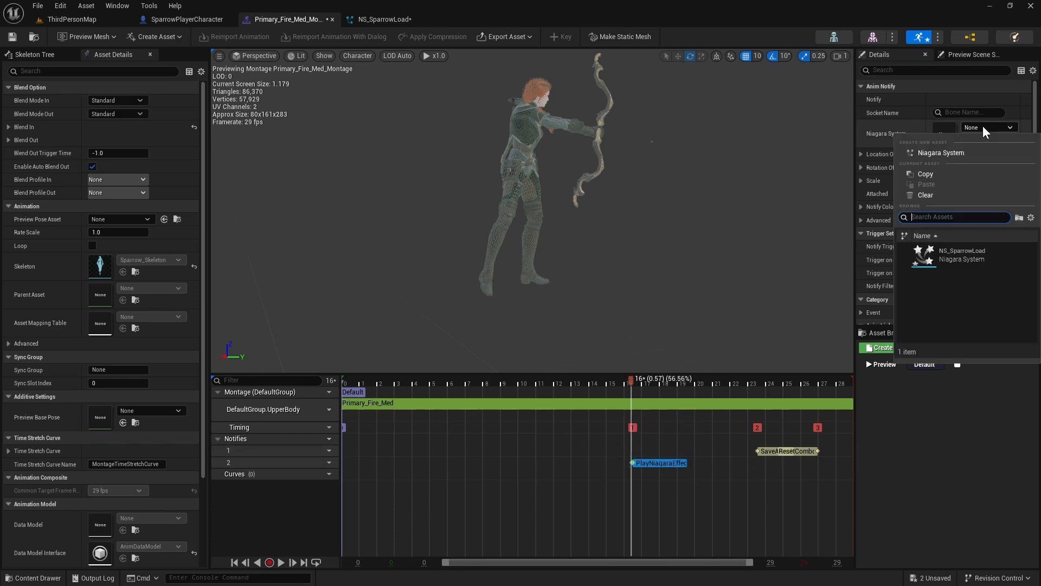
pyautogui.click(974, 255)
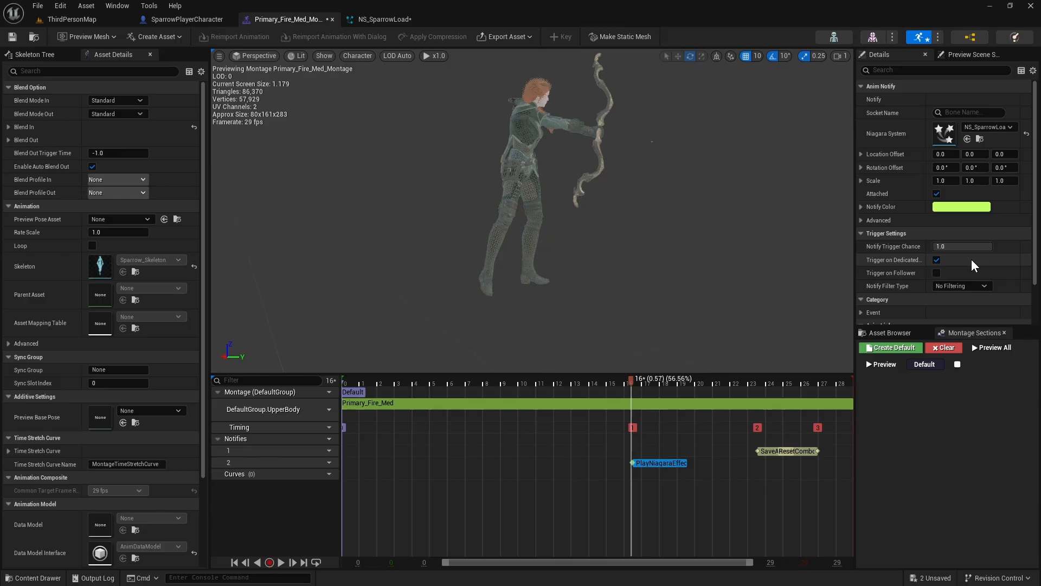
pyautogui.click(284, 563)
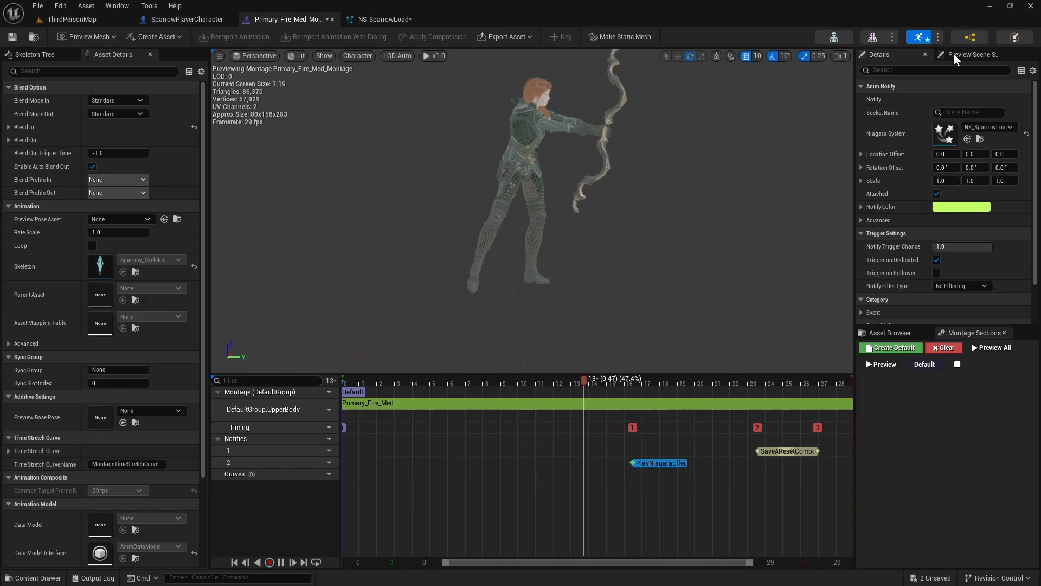
# - Open Sparrow's skeleton and set the preview controller to Use Specific Animation with AO_idle
pyautogui.click(836, 37)
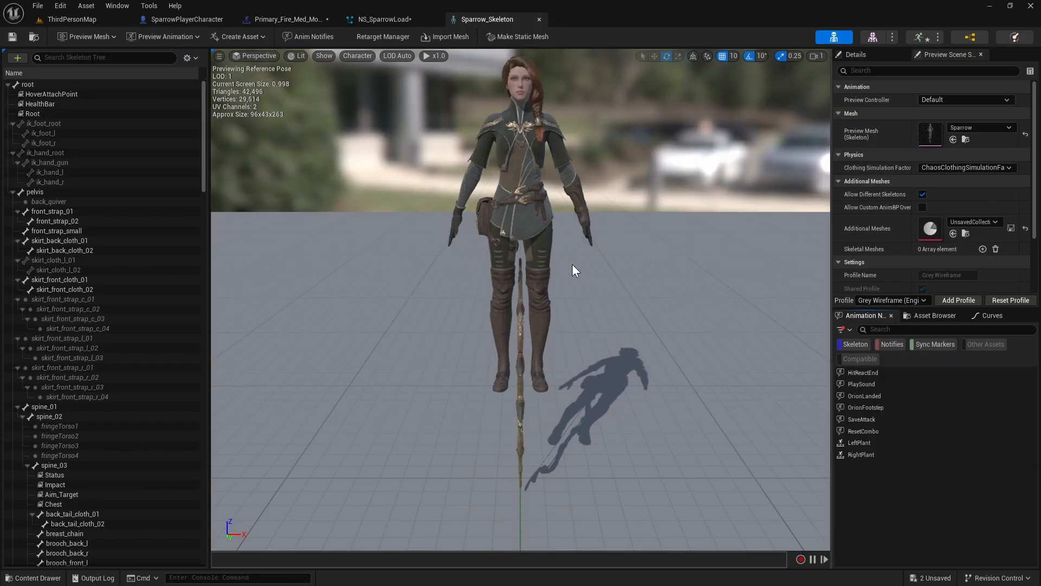
pyautogui.click(940, 99)
pyautogui.click(961, 129)
pyautogui.click(981, 115)
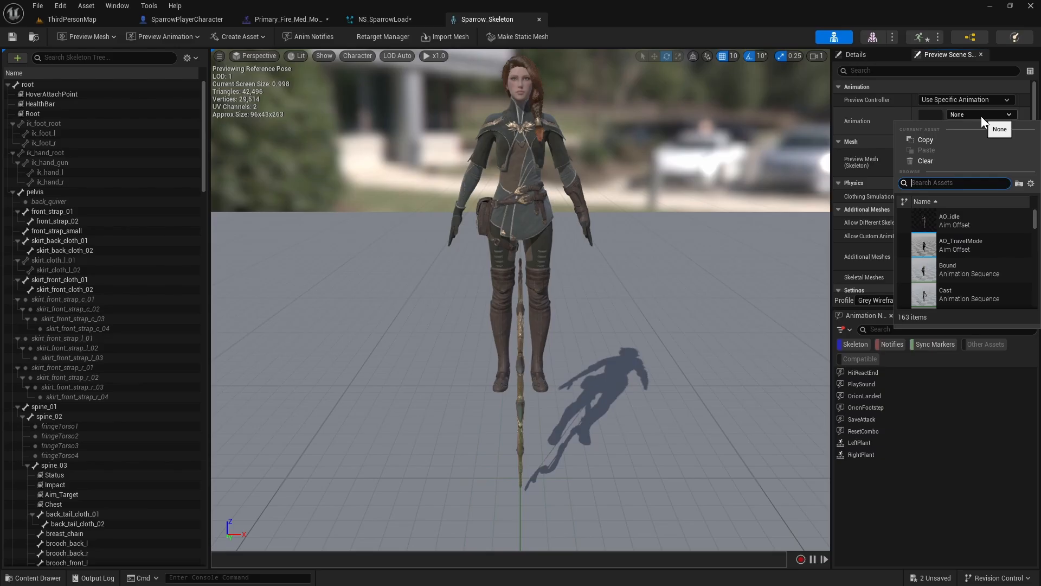
pyautogui.click(959, 218)
pyautogui.moveTo(476, 276); pyautogui.dragTo(433, 274)
# - Search the skeleton tree for "arr" and examine the arrow_anchor socket under bow_base up close on the bow
pyautogui.click(70, 58)
pyautogui.write('a')
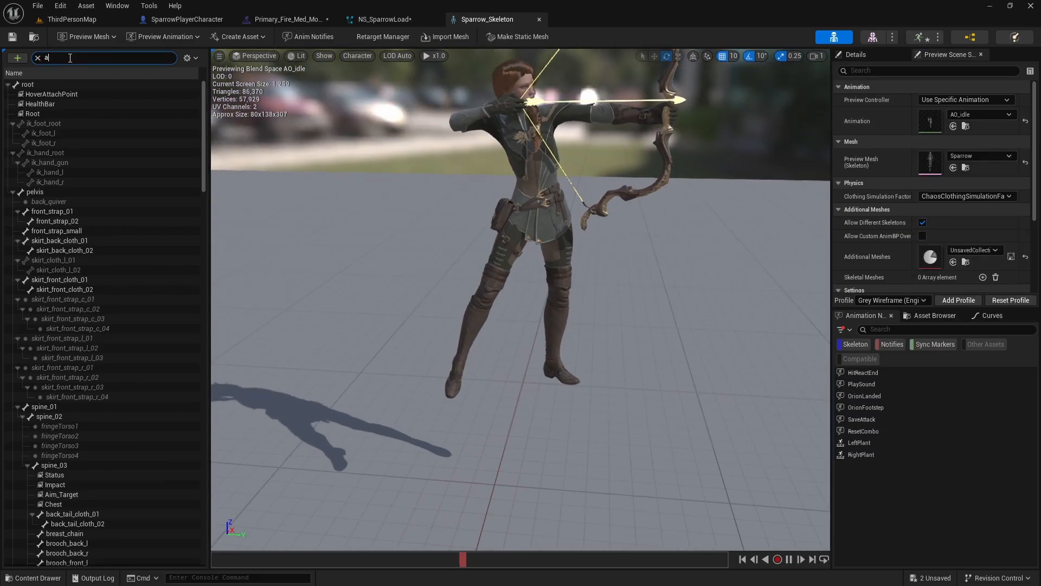
pyautogui.write('rr')
pyautogui.click(96, 182)
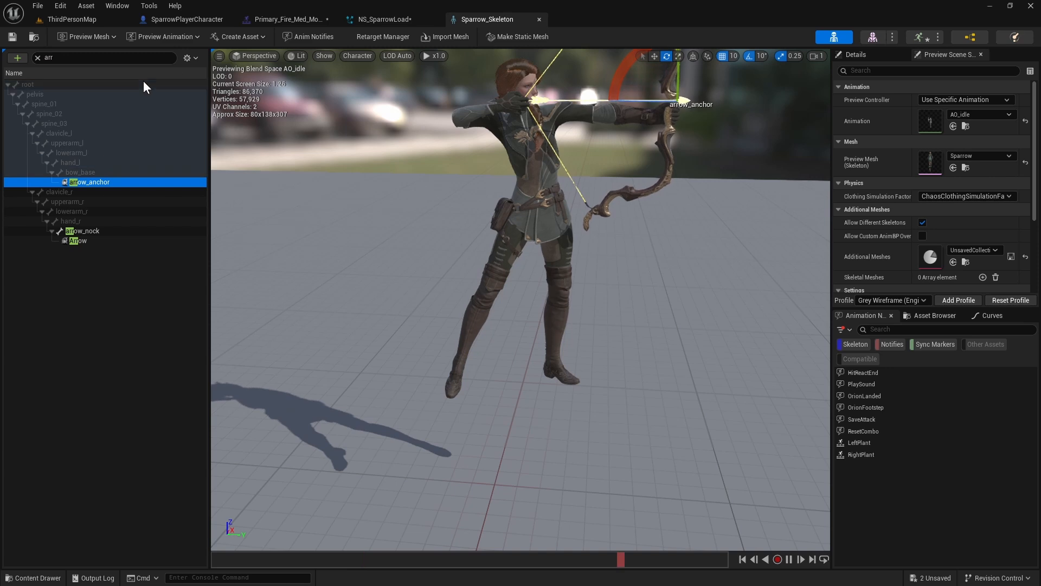
pyautogui.click(38, 57)
pyautogui.moveTo(204, 144); pyautogui.dragTo(197, 223)
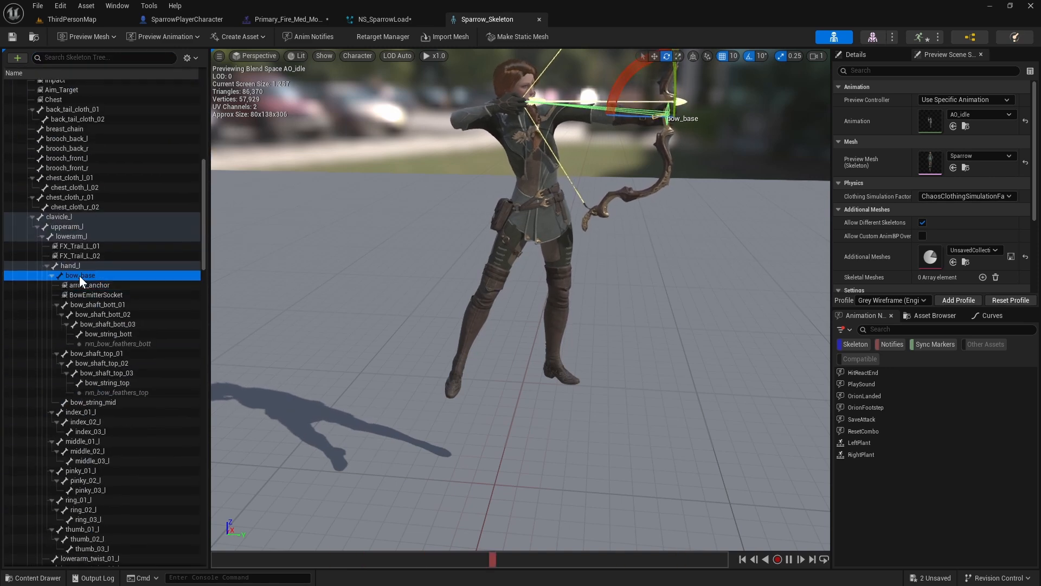
pyautogui.press('f')
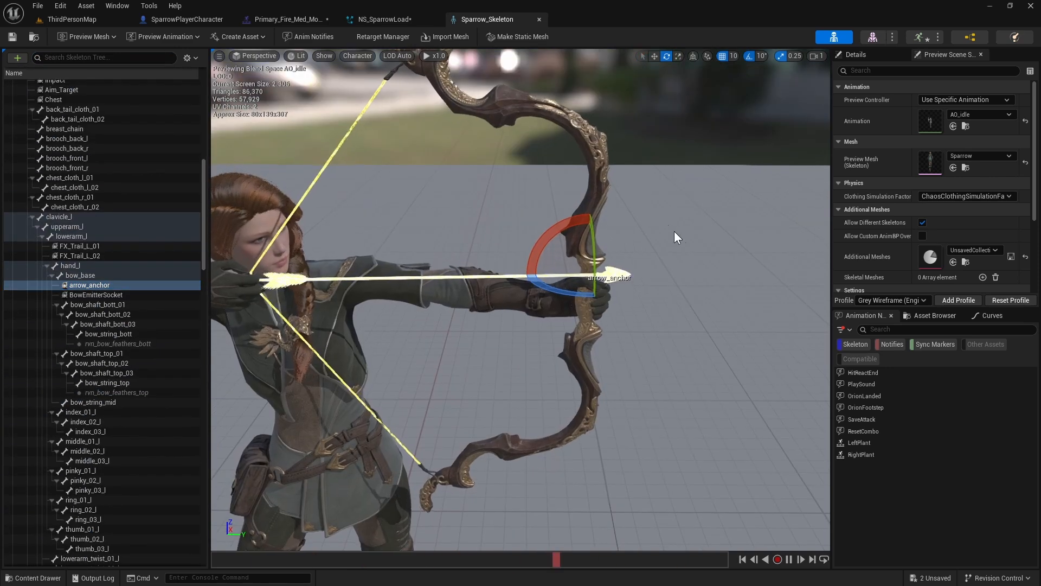
# - In the Primary_Fire_Med montage, set the Niagara effect notify's Socket Name to arrow_anchor
pyautogui.click(293, 19)
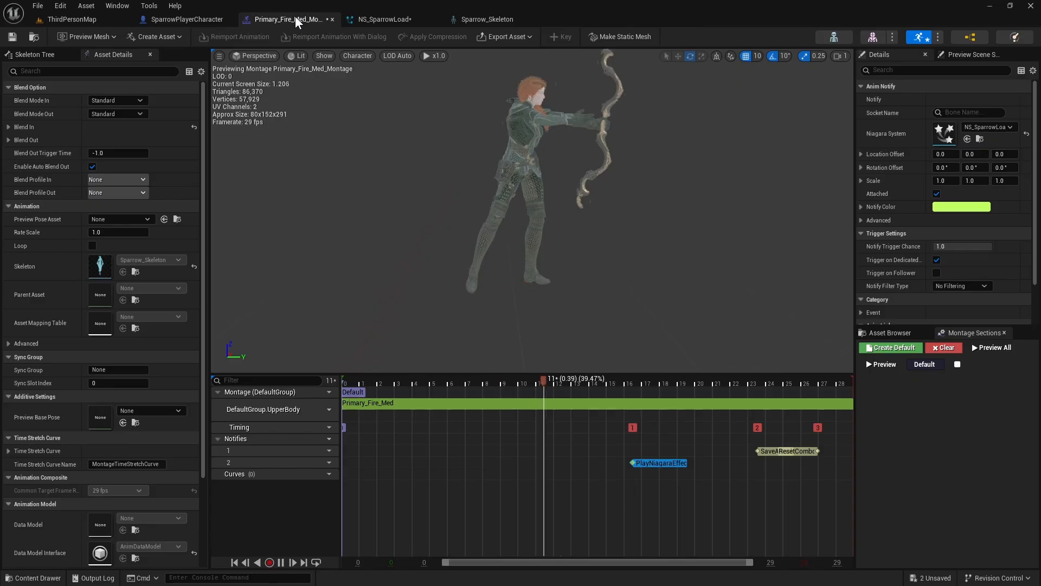
pyautogui.click(971, 112)
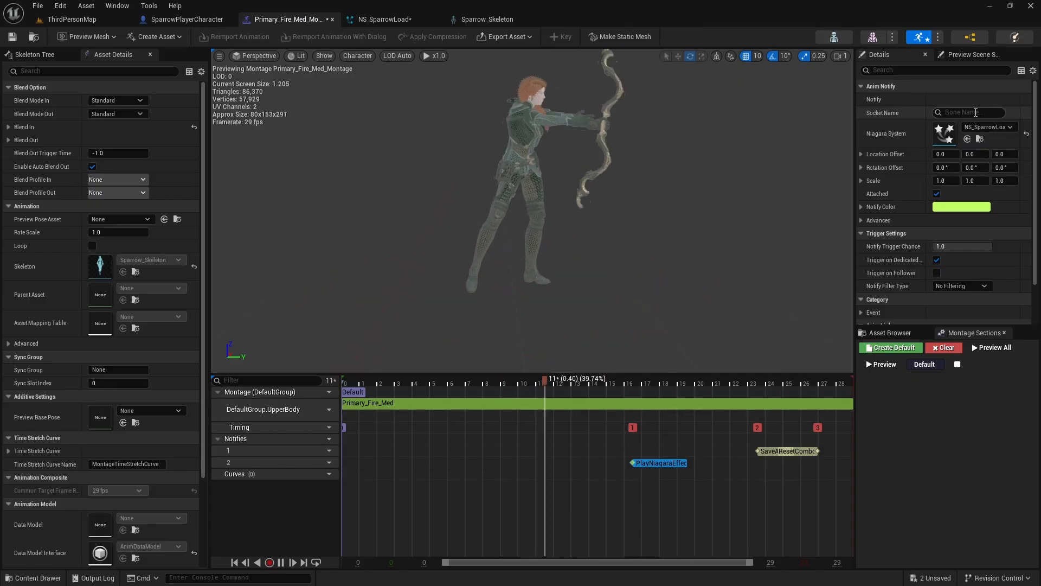
pyautogui.write('arrow')
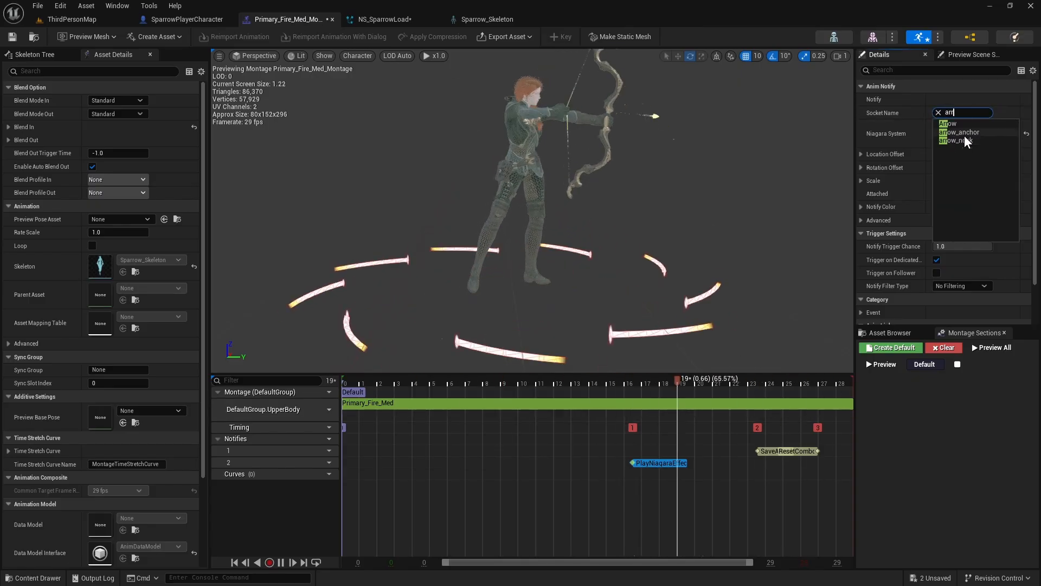
pyautogui.click(978, 132)
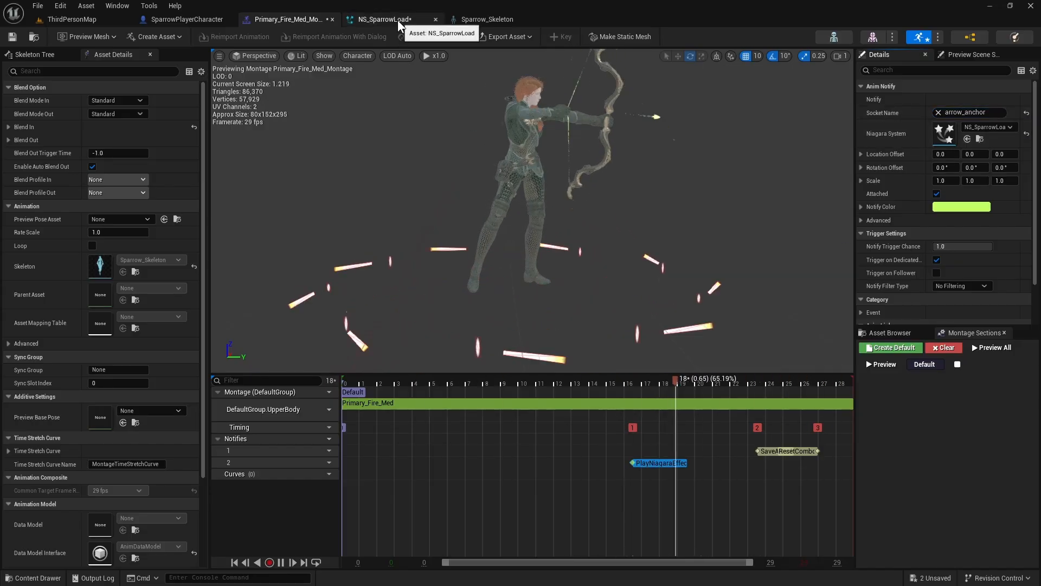
# - In NS_SparrowLoad, link the Rotation Center of Spiral's Rotate Around Point to Engine Emitter SimulationPosition and check the montage preview
pyautogui.click(376, 19)
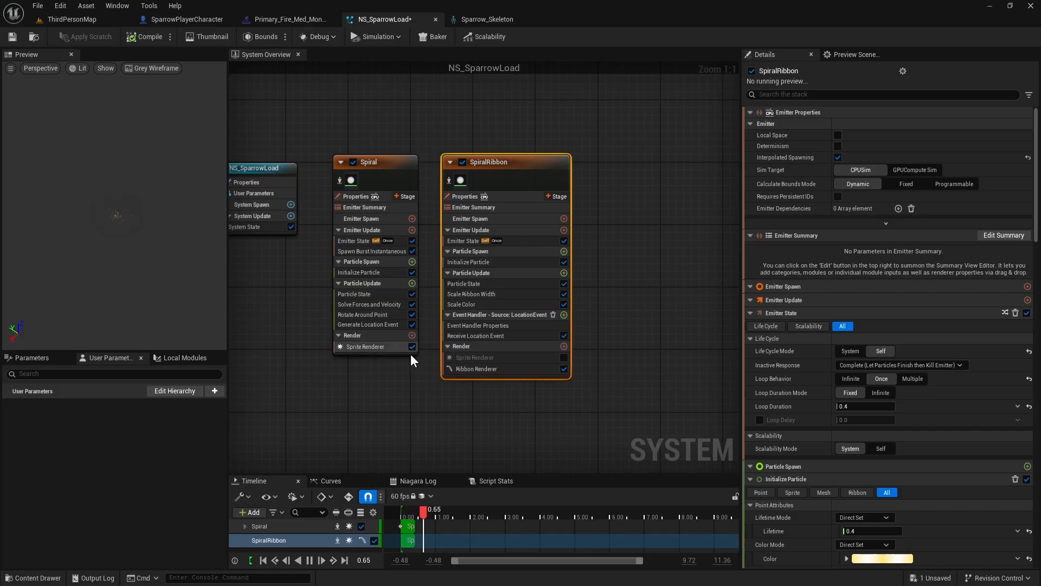
pyautogui.click(431, 316)
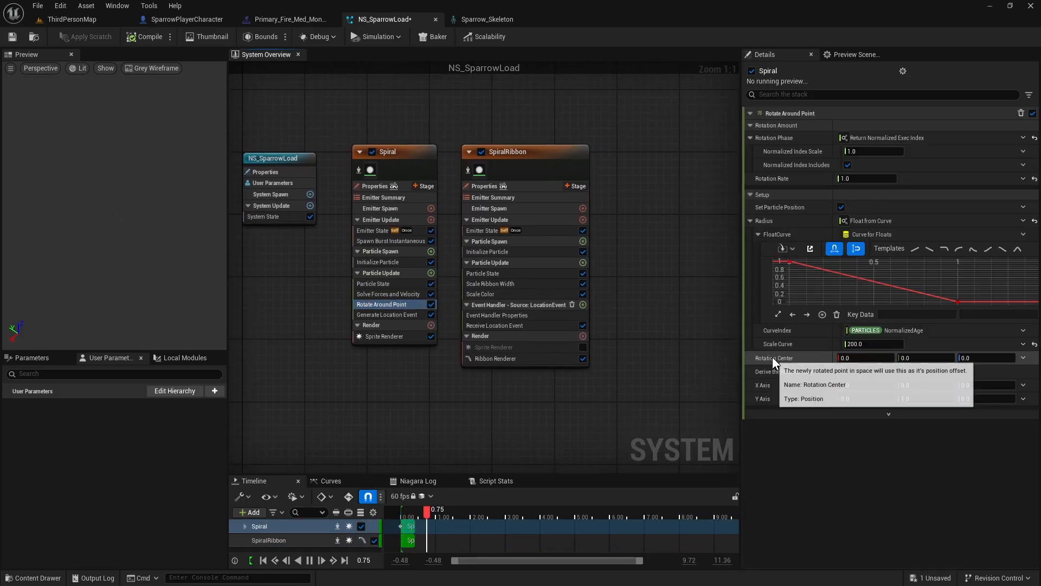
pyautogui.click(1023, 358)
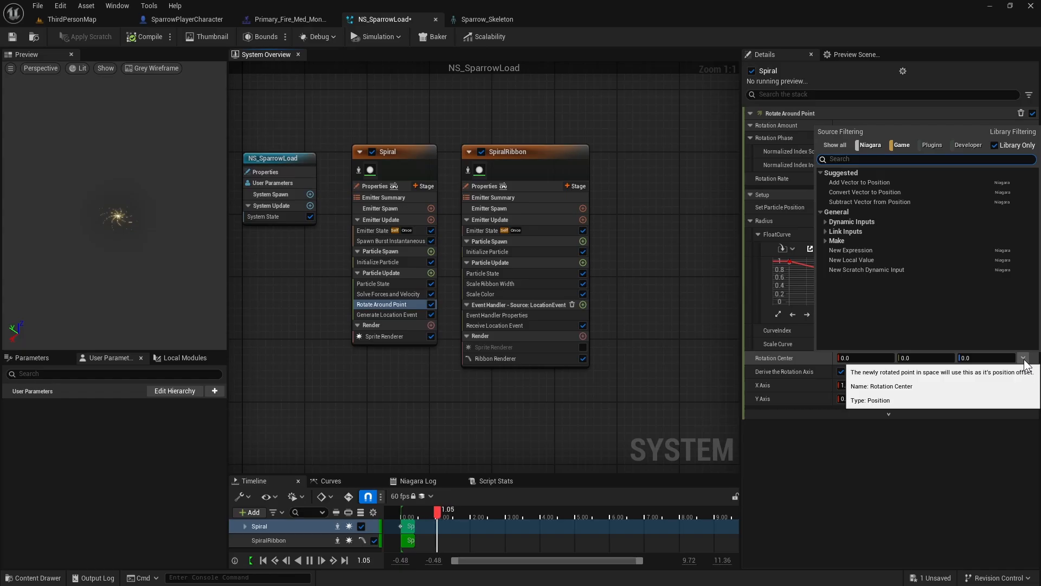
pyautogui.write('simula')
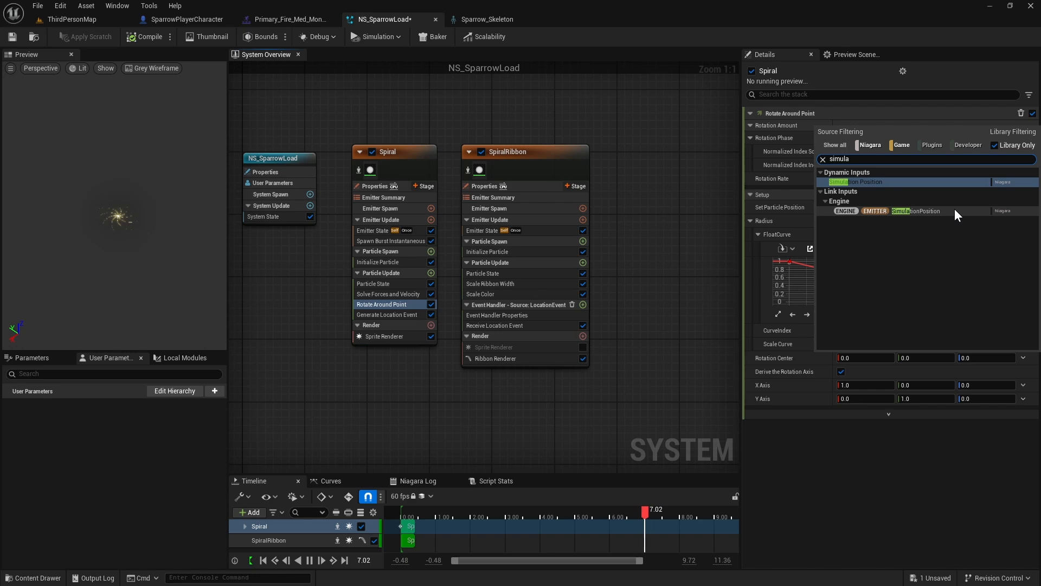
pyautogui.click(954, 209)
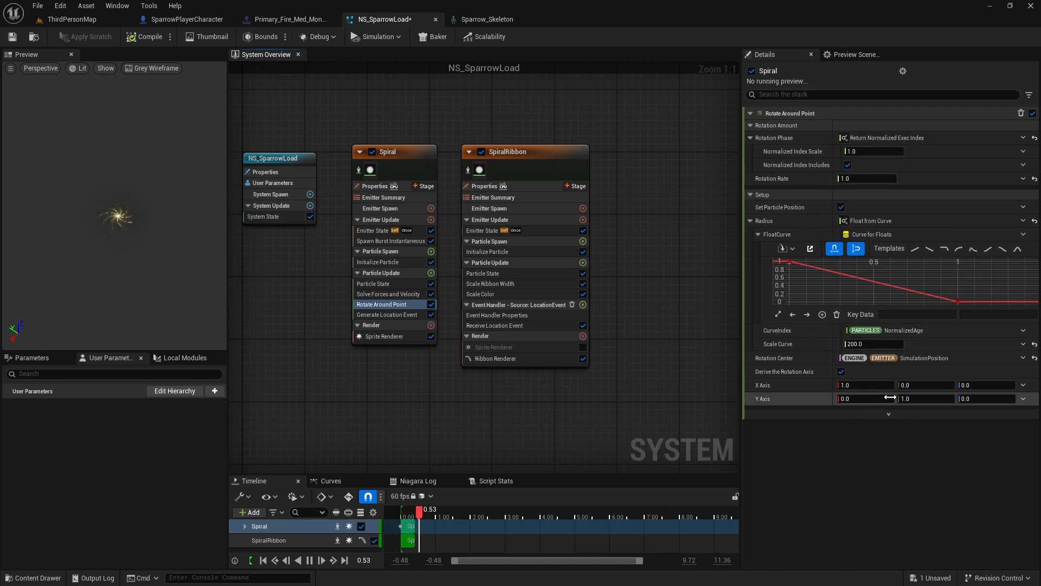
pyautogui.click(288, 20)
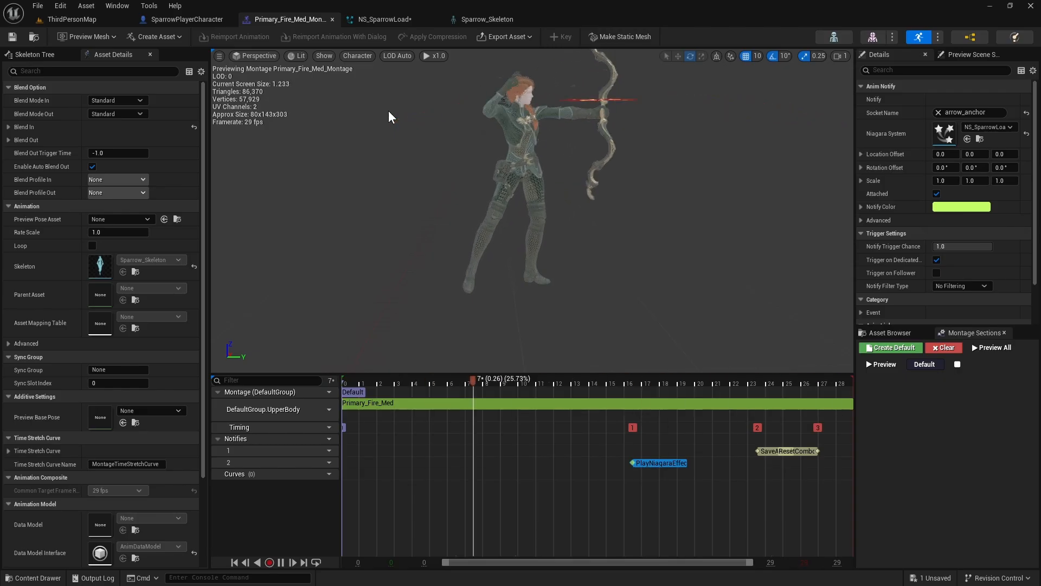
# - In Spiral's Rotate Around Point, disable Derive the Rotation Axis and set the Rotation Axis to 0, 1, 0
pyautogui.click(197, 16)
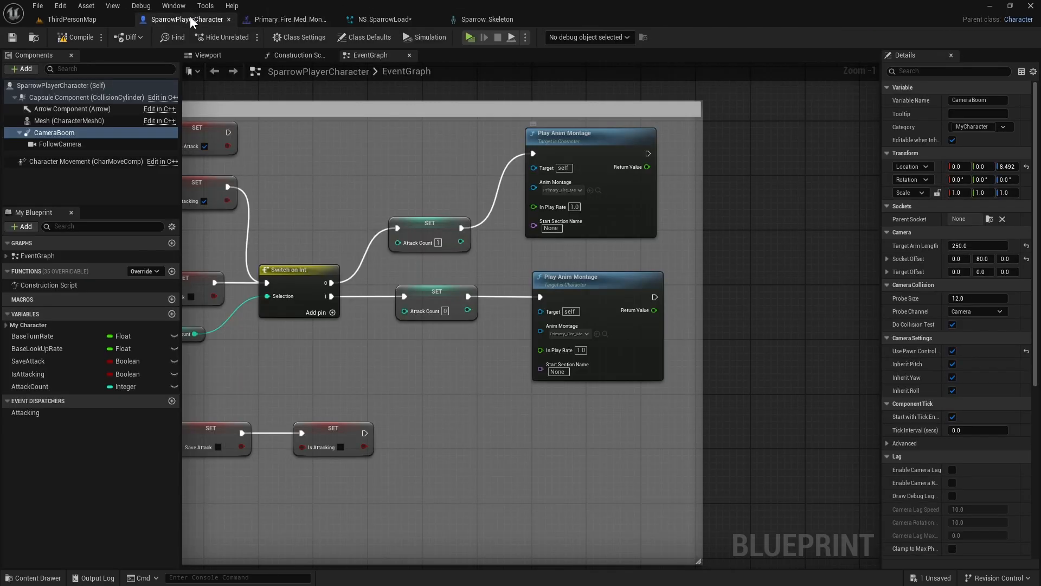
pyautogui.click(307, 19)
pyautogui.click(369, 20)
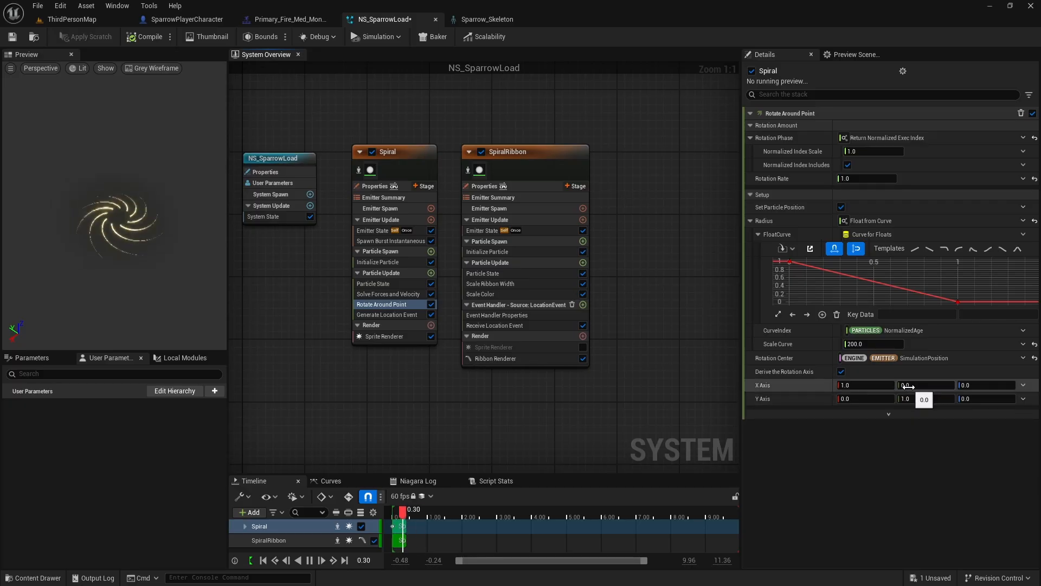
pyautogui.click(841, 372)
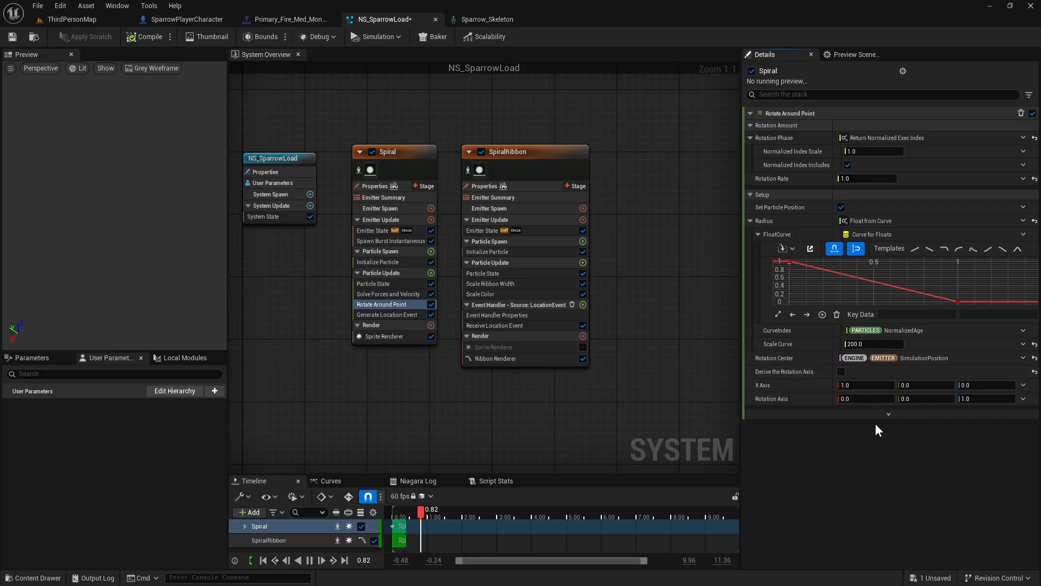
pyautogui.press('Tab')
pyautogui.write('0')
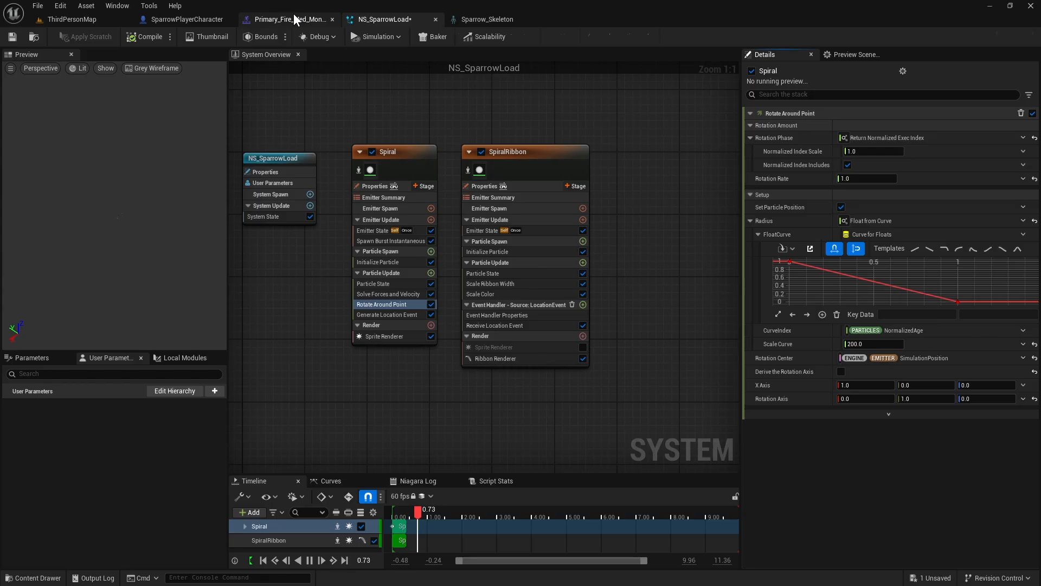
# - Play-test SparrowPlayerCharacter, fire the bow repeatedly to examine the spiral effect's orientation, and stop the session
pyautogui.click(294, 17)
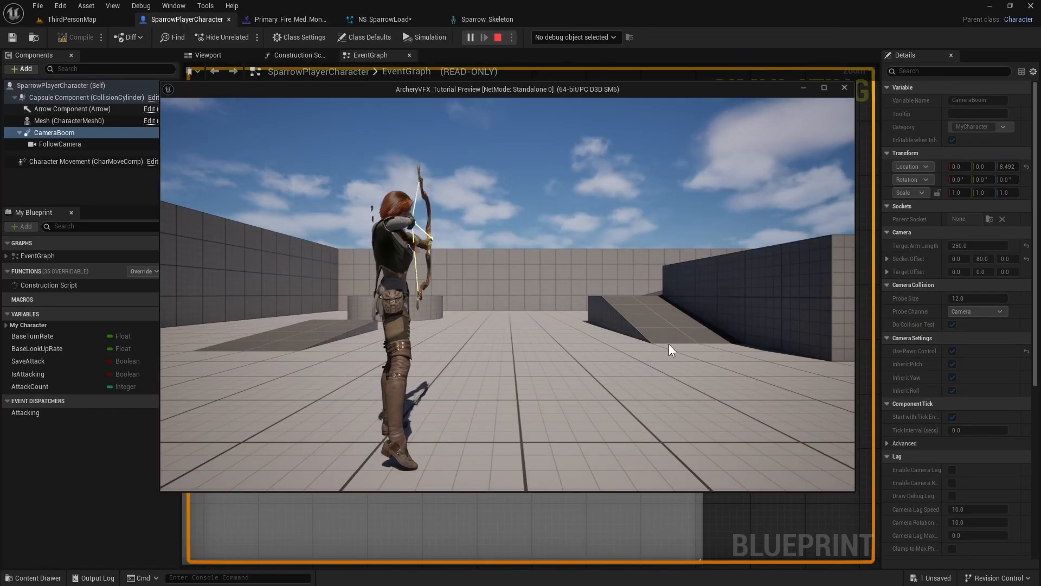
pyautogui.click(668, 344)
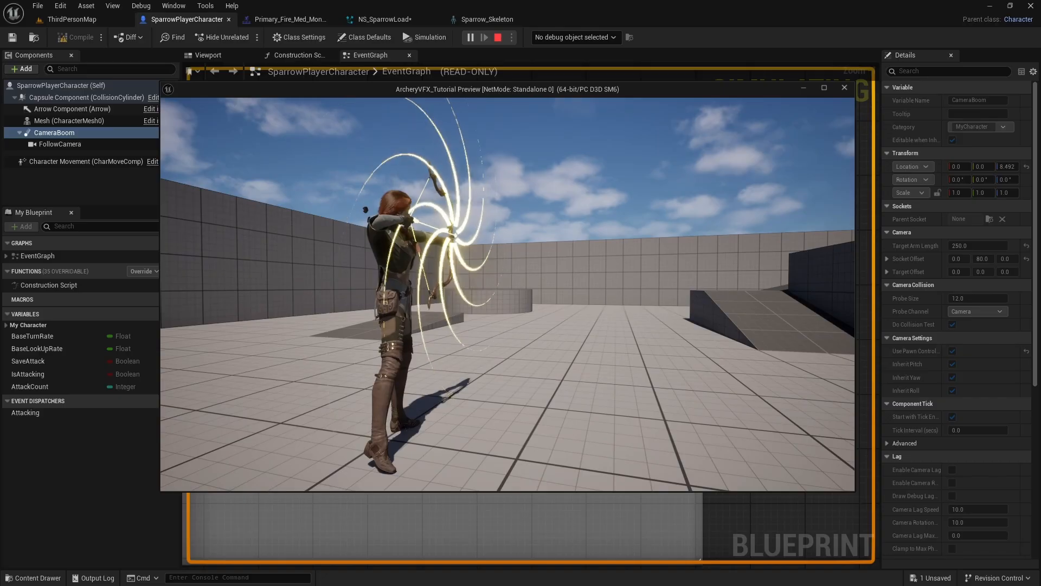
pyautogui.click(508, 294)
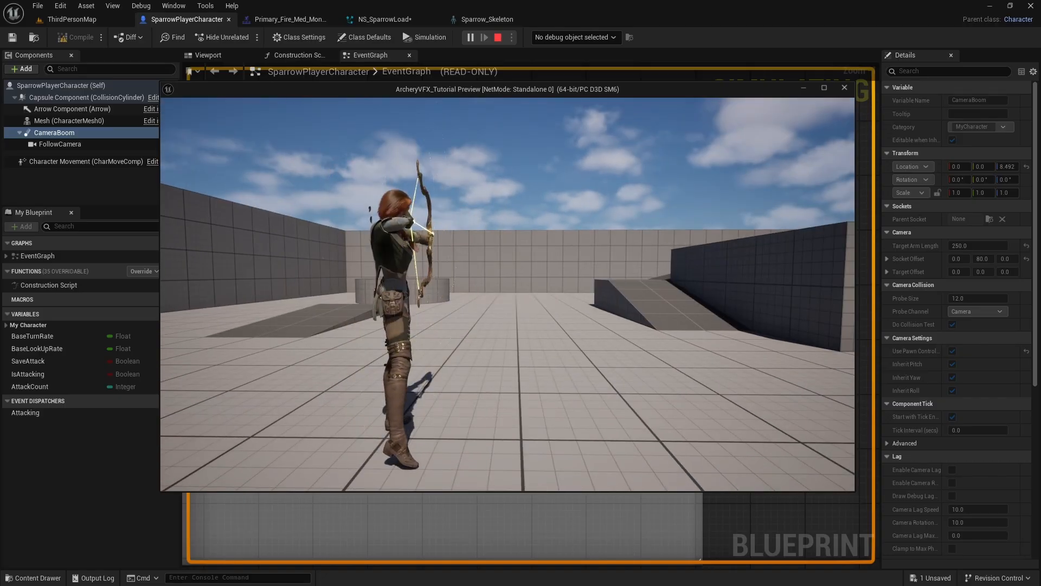
pyautogui.click(507, 294)
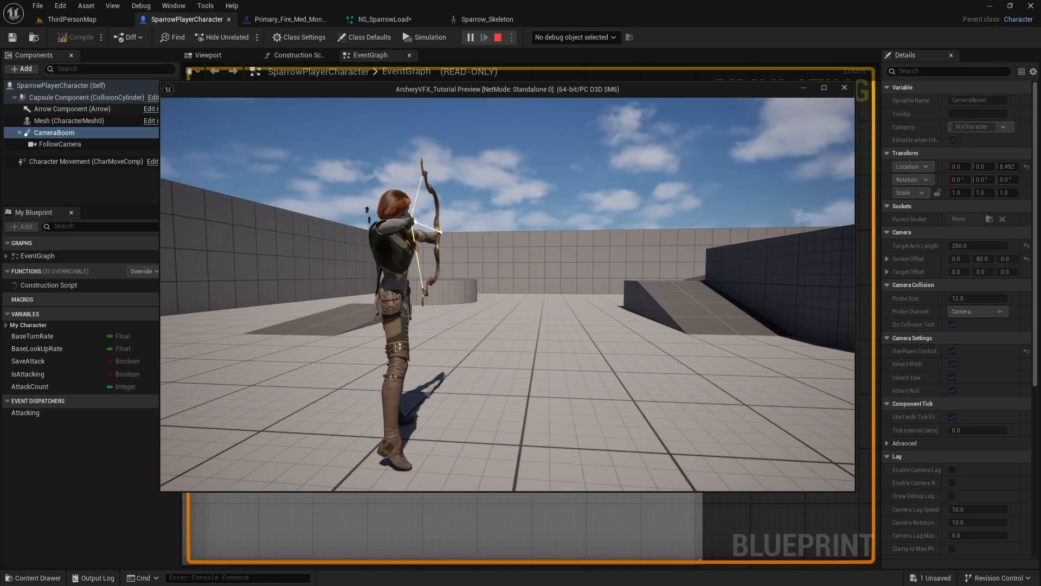
pyautogui.click(507, 294)
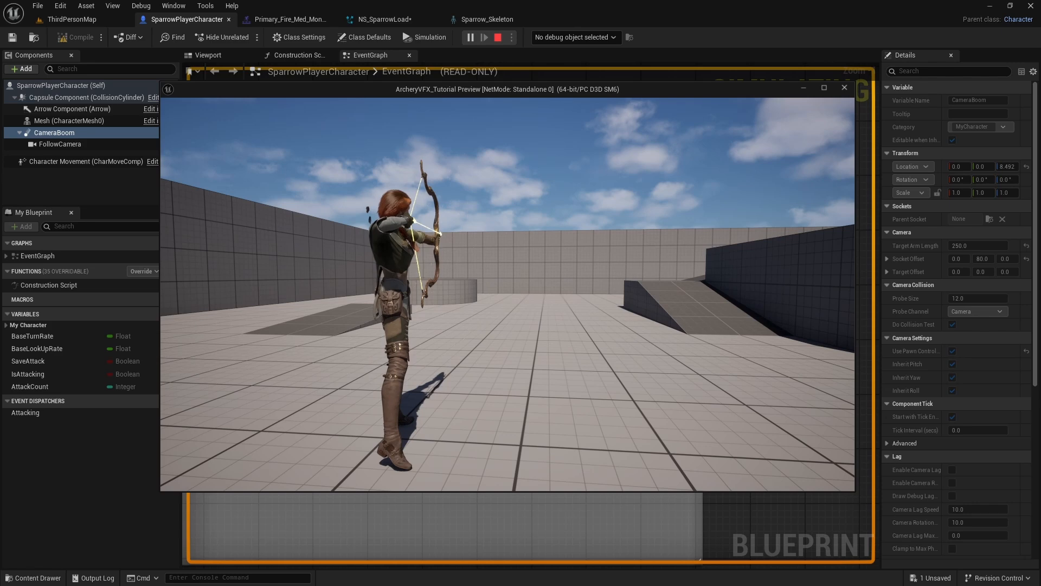
pyautogui.press('Escape')
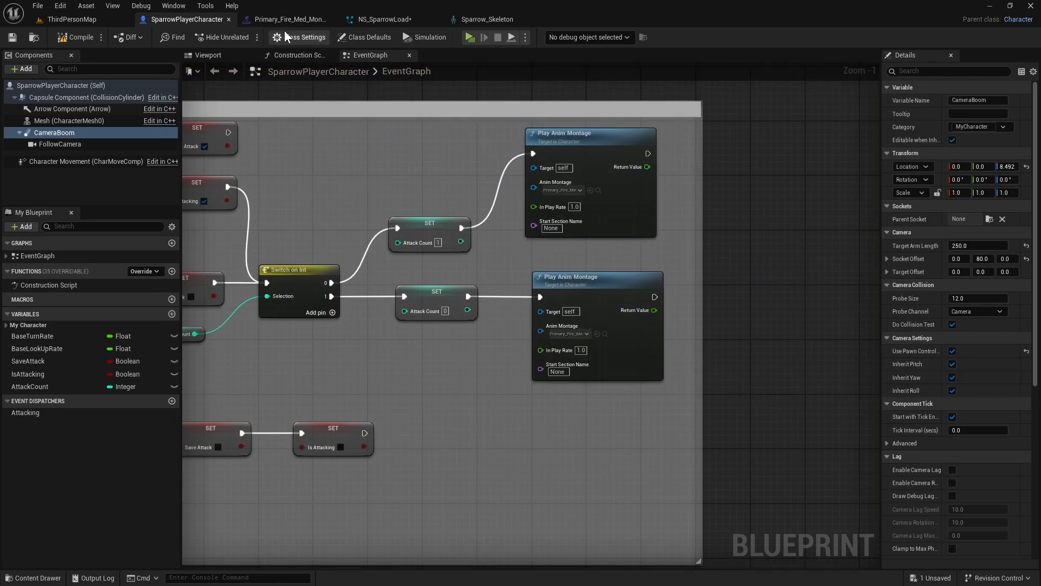
# - Enable Local Space in the emitter properties of NS_SparrowLoad's Spiral emitter
pyautogui.click(293, 19)
pyautogui.click(383, 19)
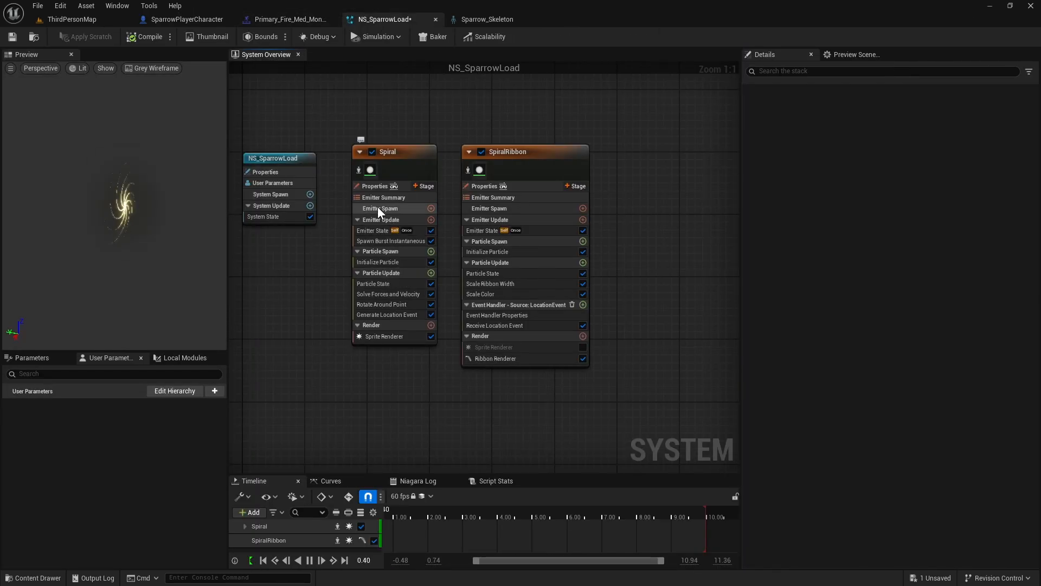
pyautogui.click(378, 186)
pyautogui.click(839, 135)
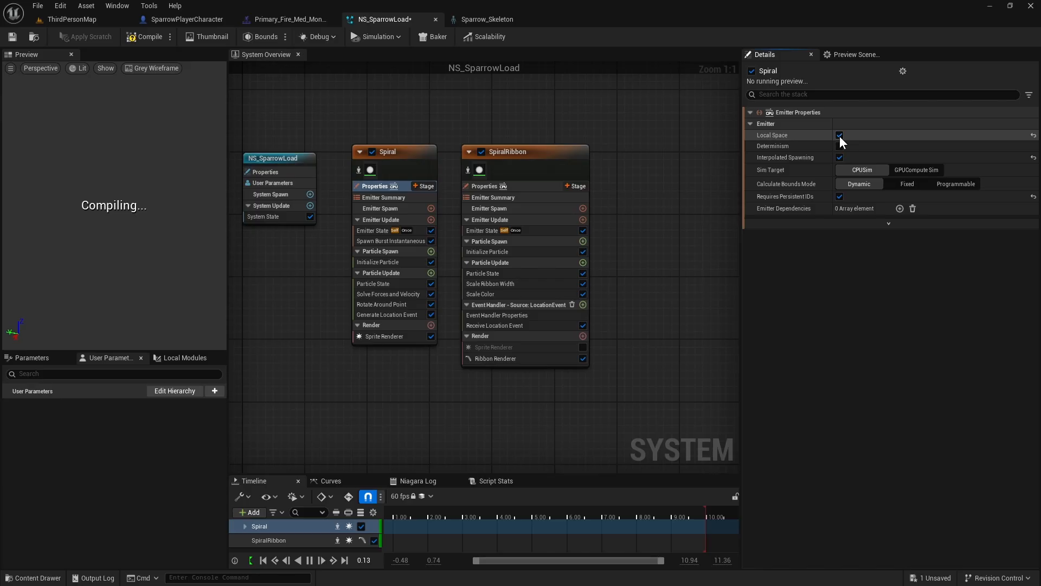
# - Play-test SparrowPlayerCharacter again and fire the bow to examine the spiral effect with local space enabled
pyautogui.click(187, 19)
pyautogui.click(486, 39)
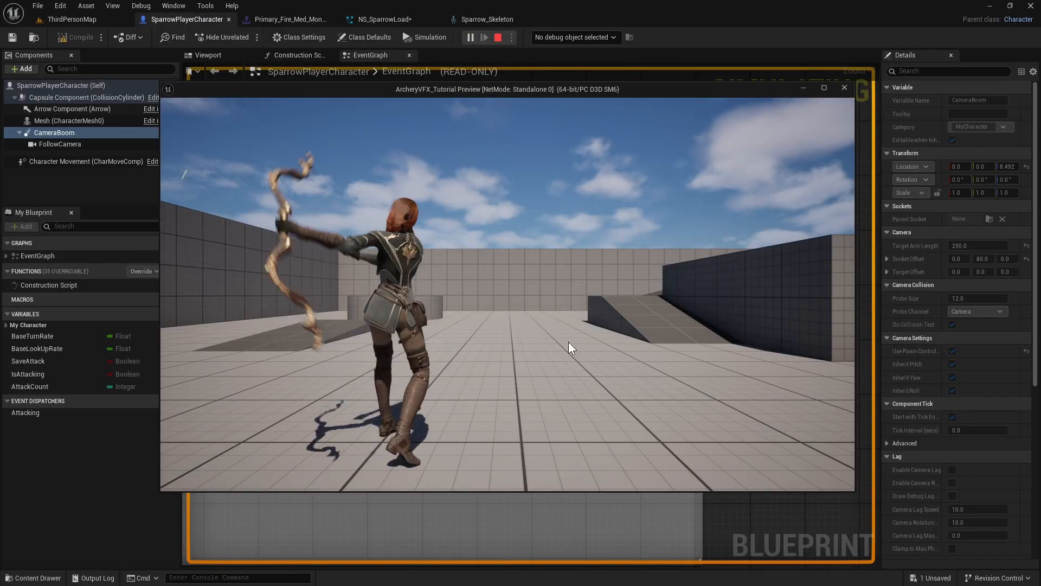
pyautogui.click(559, 334)
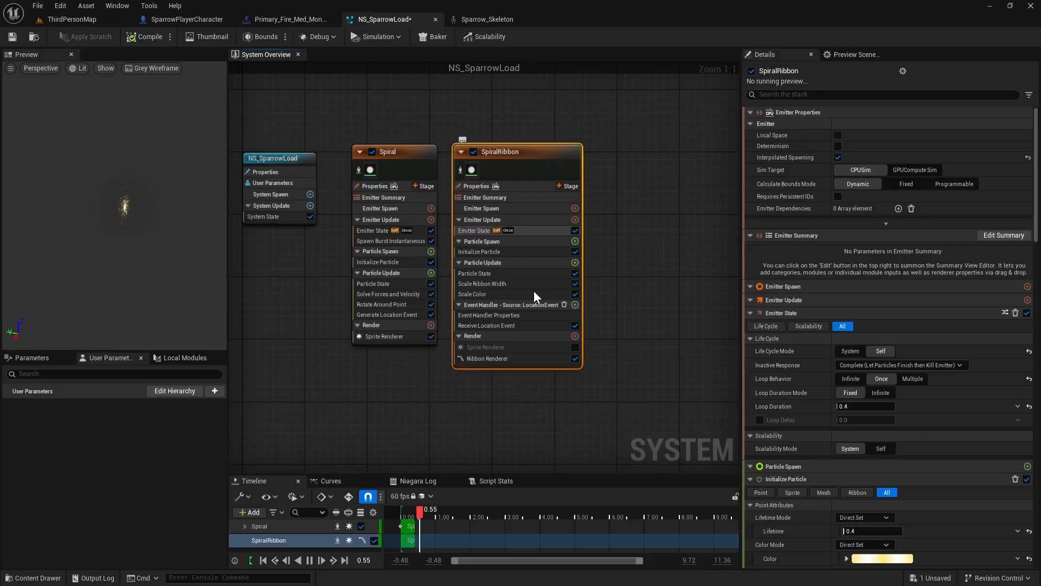
# - Add the Starter Content pack to the project's Content folder
pyautogui.click(493, 356)
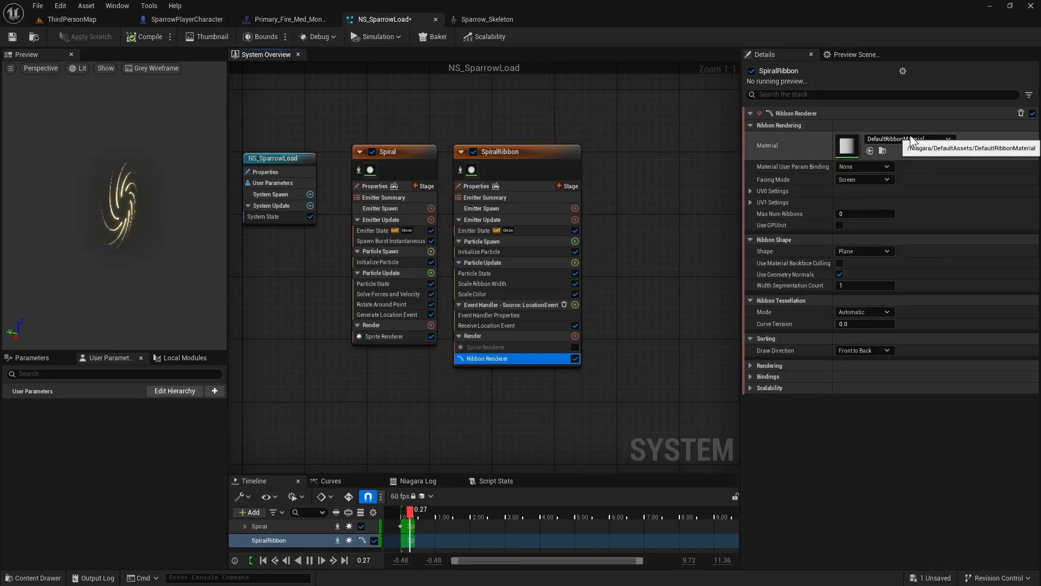
pyautogui.click(83, 20)
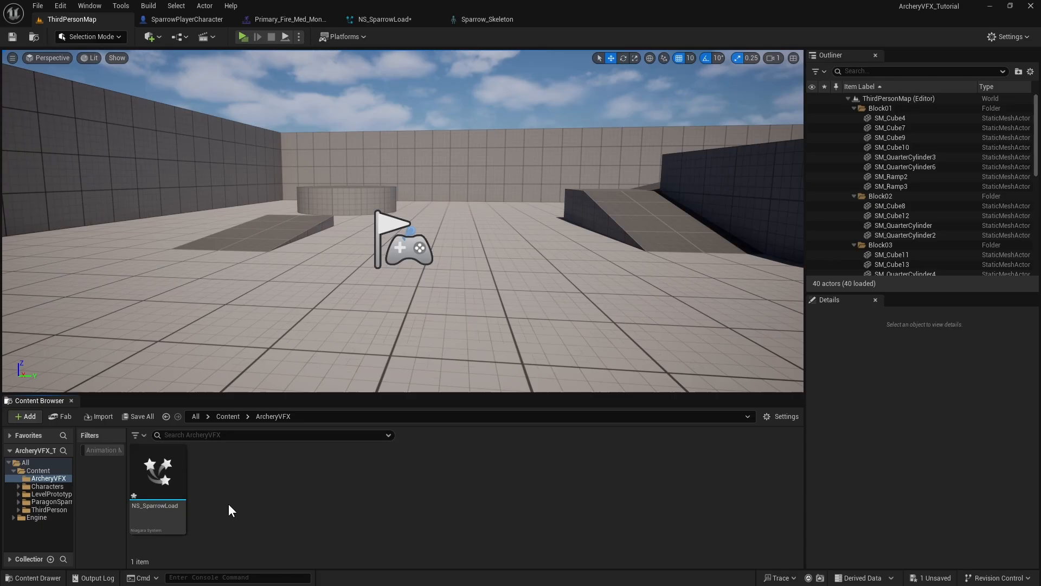
pyautogui.click(37, 471)
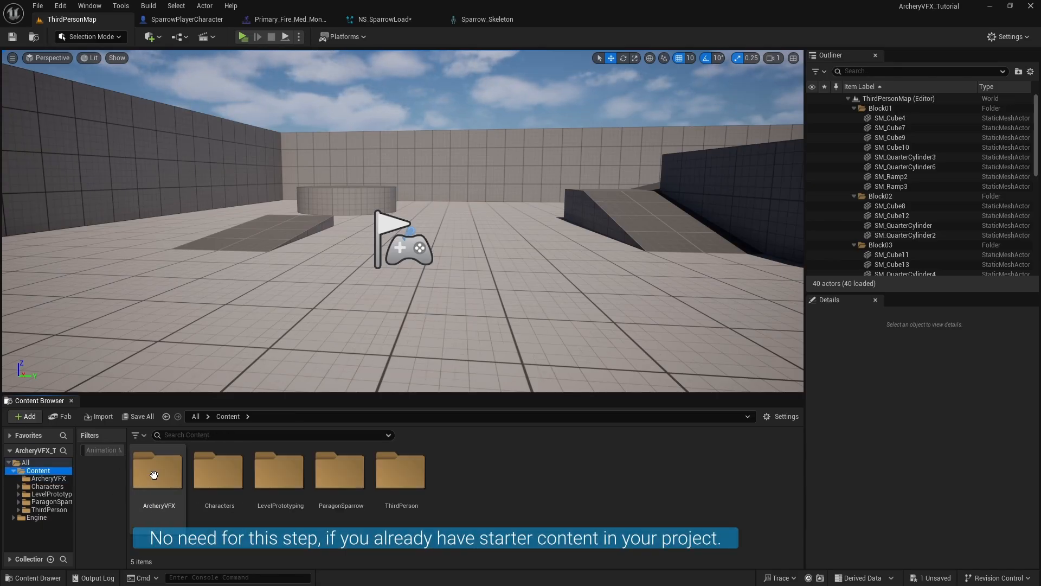
pyautogui.click(31, 418)
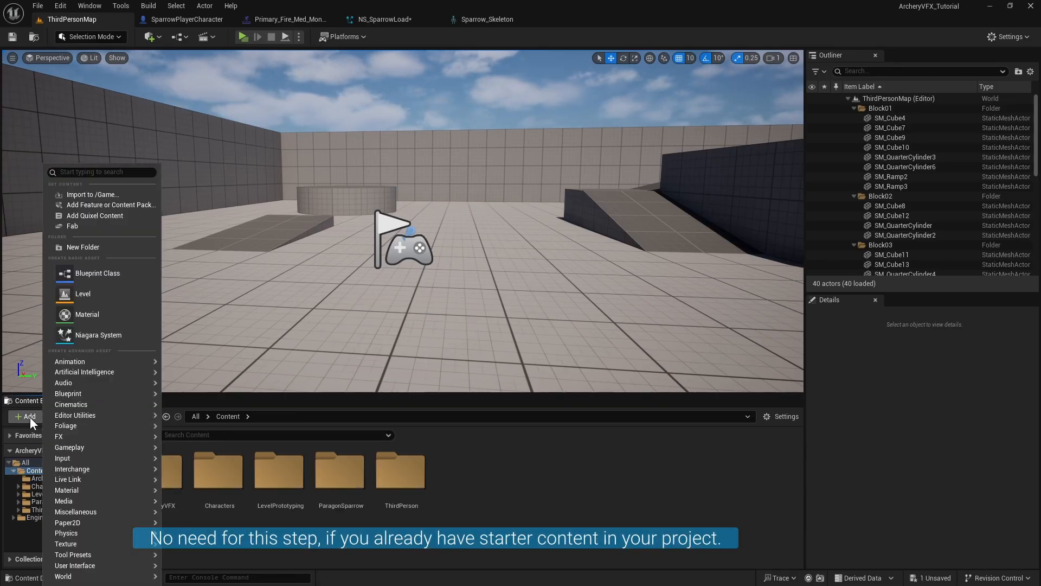
pyautogui.click(100, 206)
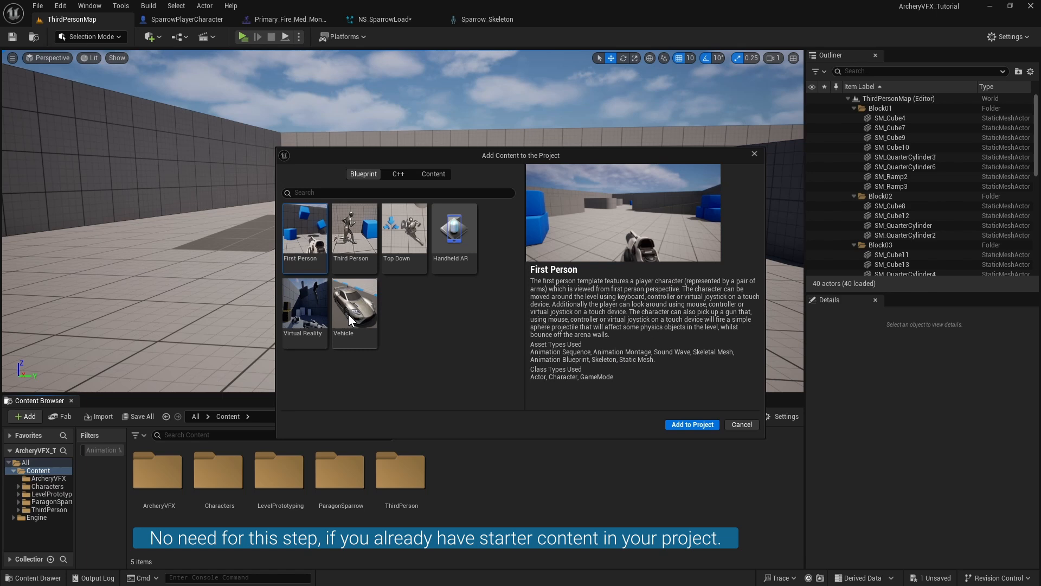
pyautogui.click(433, 177)
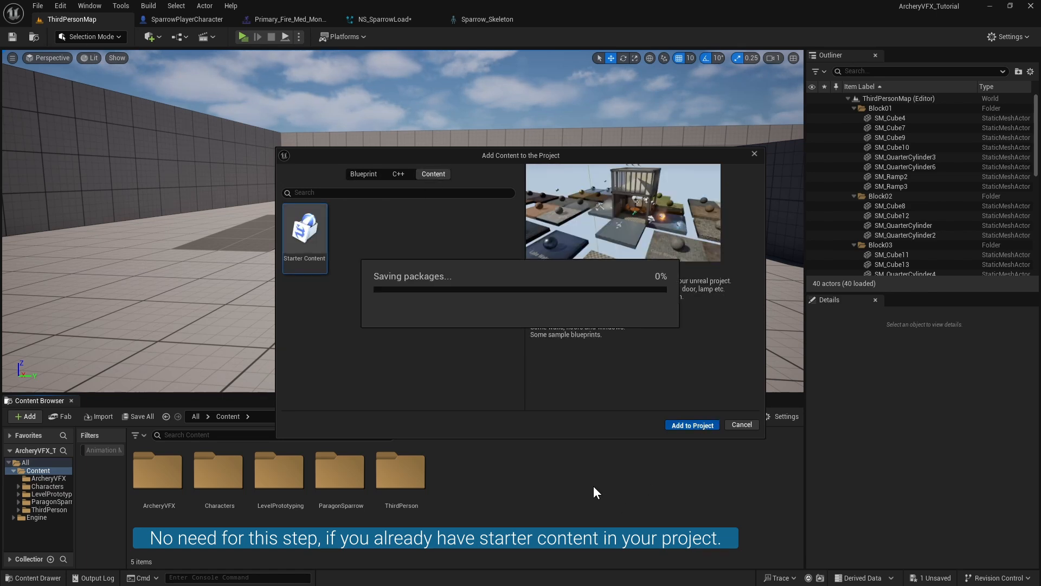
pyautogui.click(754, 155)
# - Copy M_Radial_Gradient from StarterContent/Particles/Materials into the ArcheryVFX folder and open that folder
pyautogui.doubleClick(402, 472)
pyautogui.doubleClick(523, 473)
pyautogui.doubleClick(160, 471)
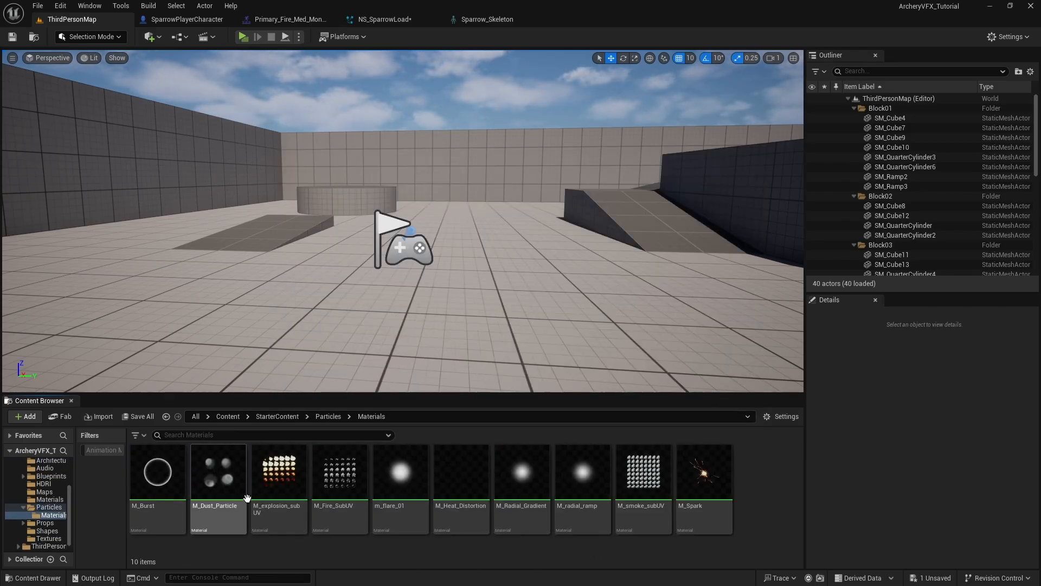
pyautogui.moveTo(530, 471)
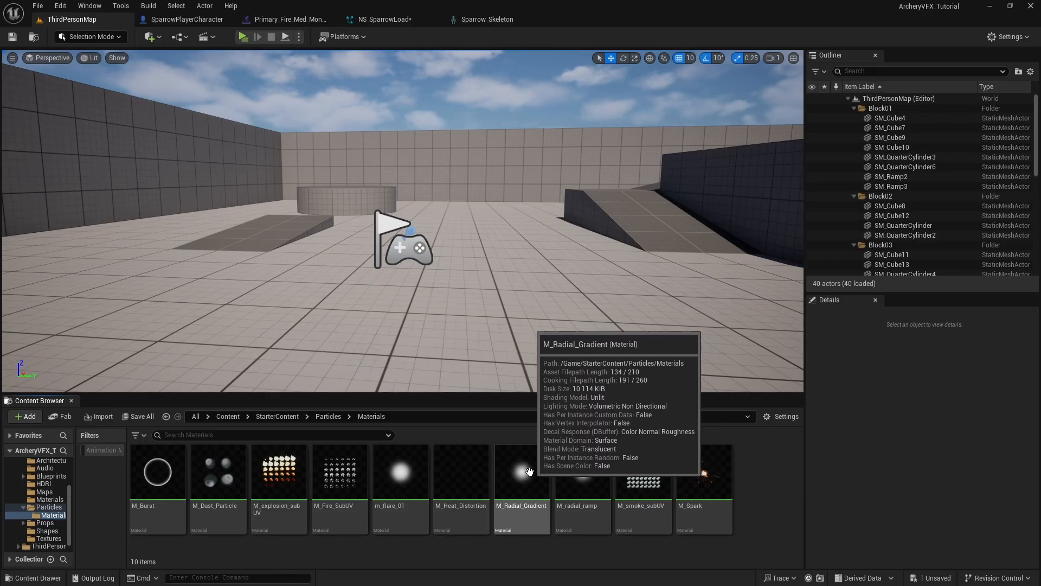
pyautogui.click(530, 471)
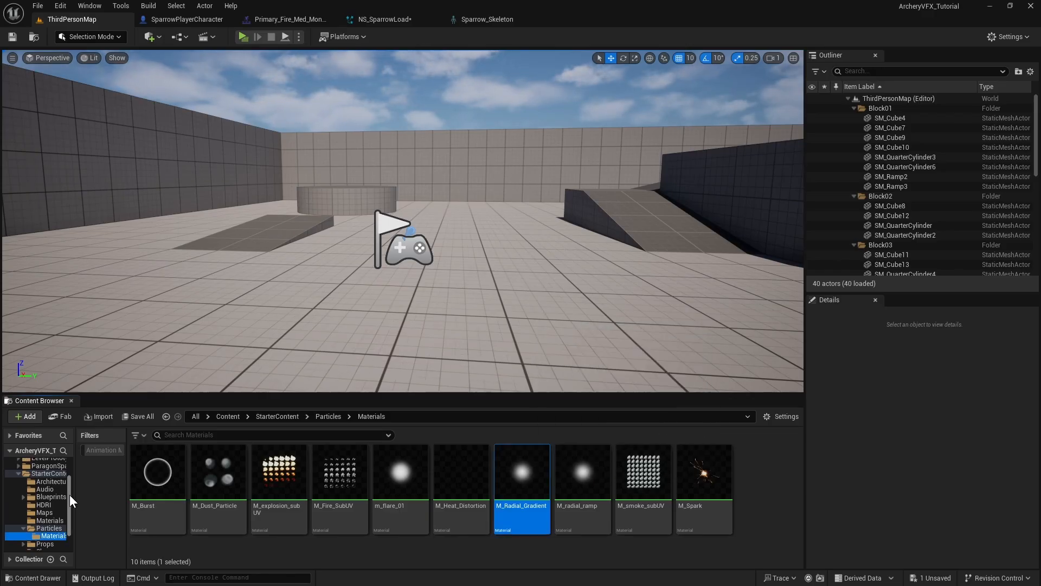
pyautogui.moveTo(77, 495); pyautogui.dragTo(93, 494)
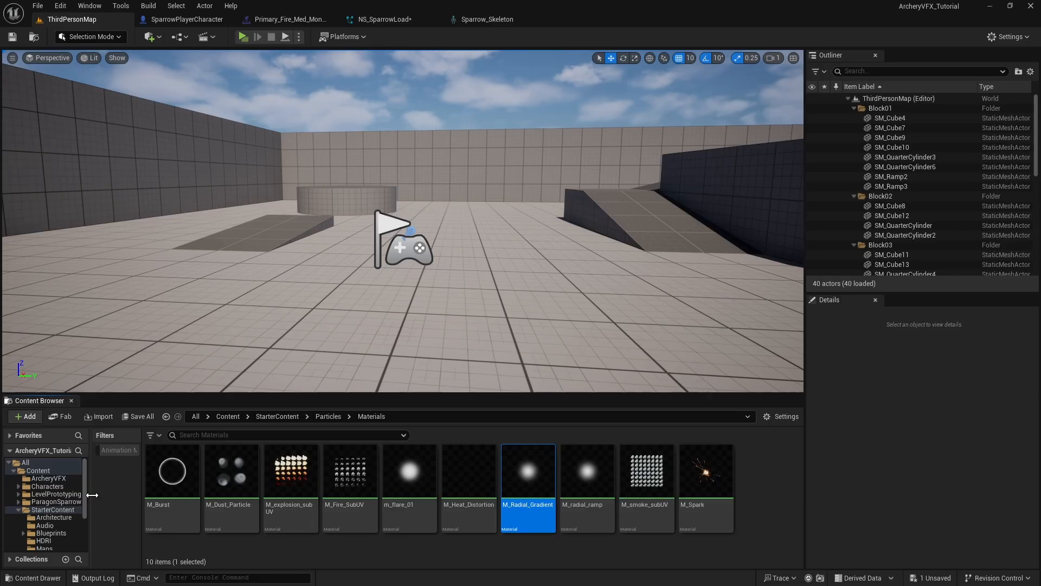
pyautogui.moveTo(529, 472); pyautogui.dragTo(46, 479)
pyautogui.click(69, 507)
pyautogui.click(44, 477)
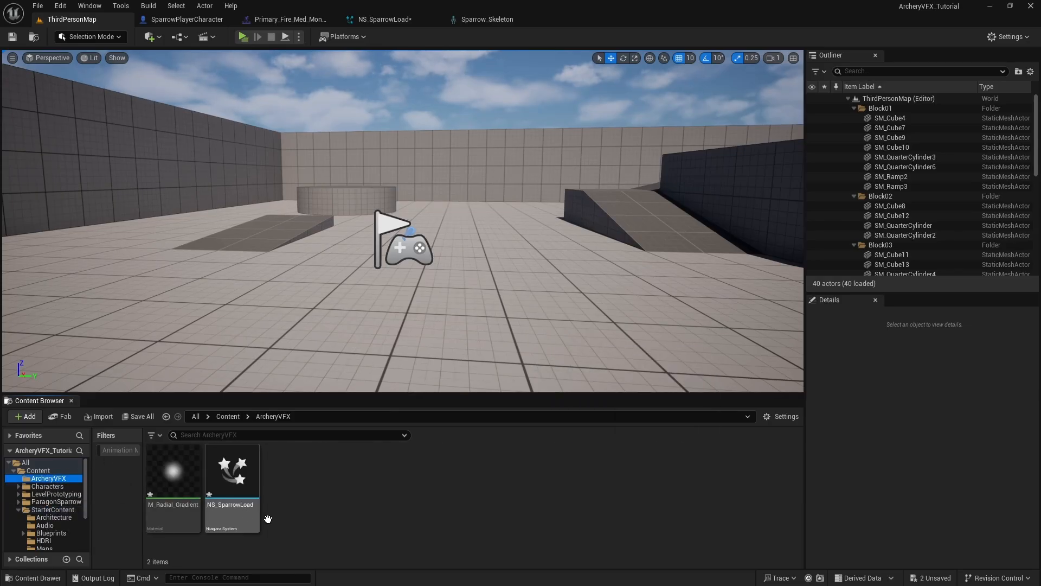
# - Rename the copied radial gradient material to M_Copy_Radial_Gradient and open it for editing
pyautogui.click(179, 502)
pyautogui.click(195, 506)
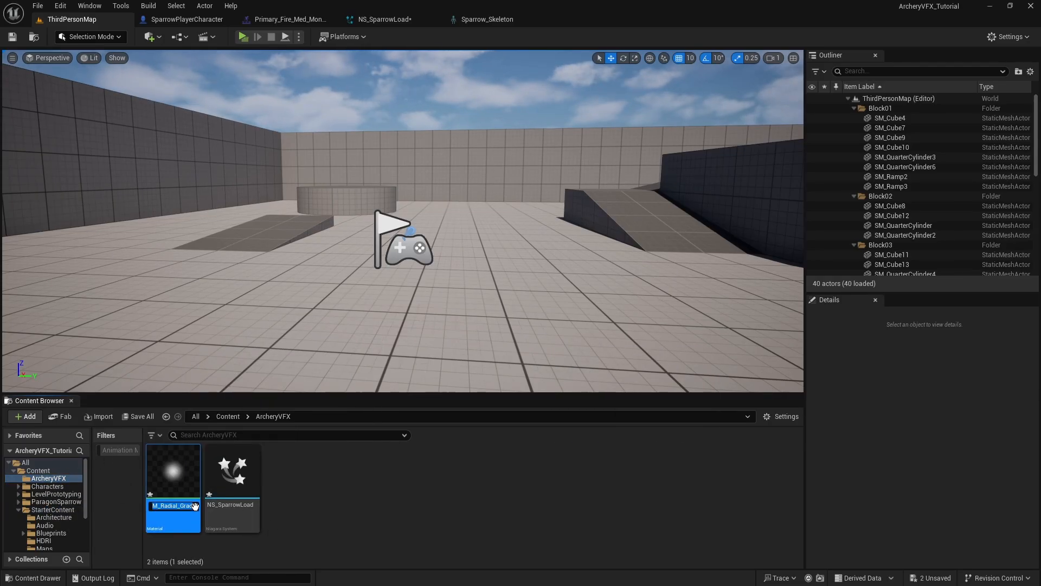
pyautogui.write('Copy_')
pyautogui.press('Return')
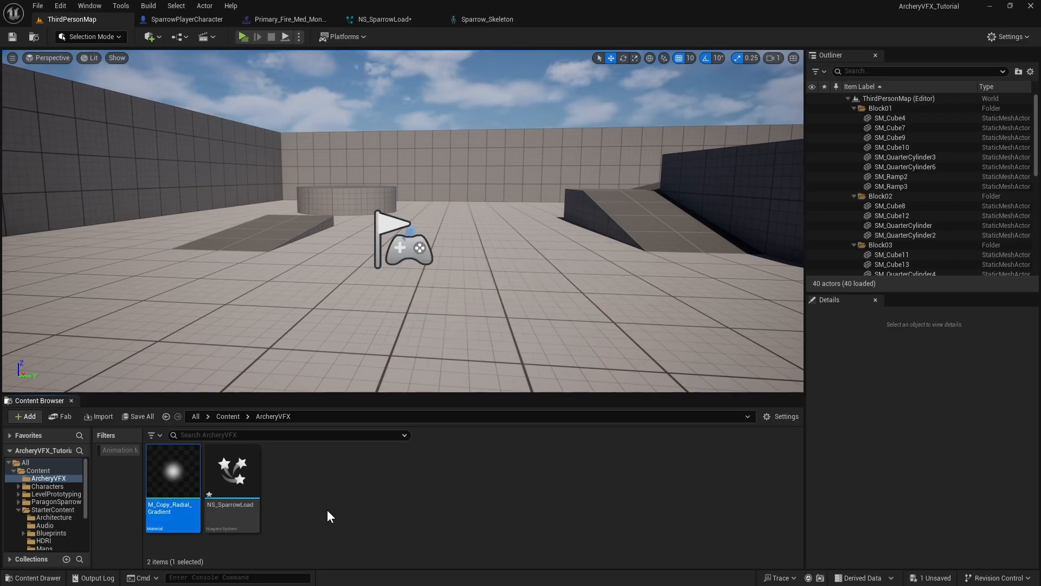
pyautogui.click(173, 470)
pyautogui.doubleClick(175, 470)
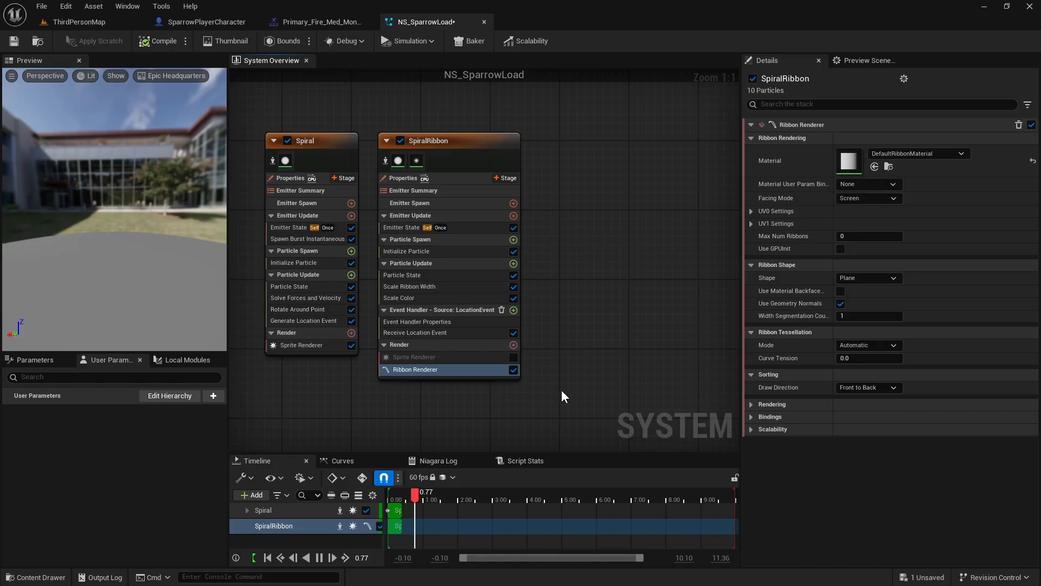
# - In NS_SparrowLoad, disable Spiral's Sprite Renderer and set SpiralRibbon's ribbon material to M_Copy_Radial_Gradient
pyautogui.click(353, 346)
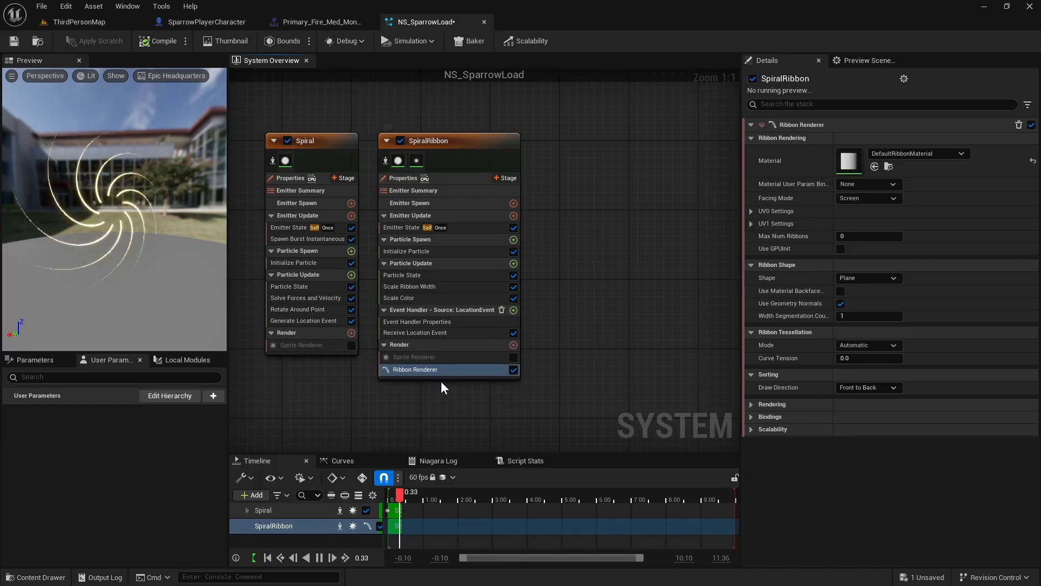
pyautogui.click(932, 154)
pyautogui.write('radia')
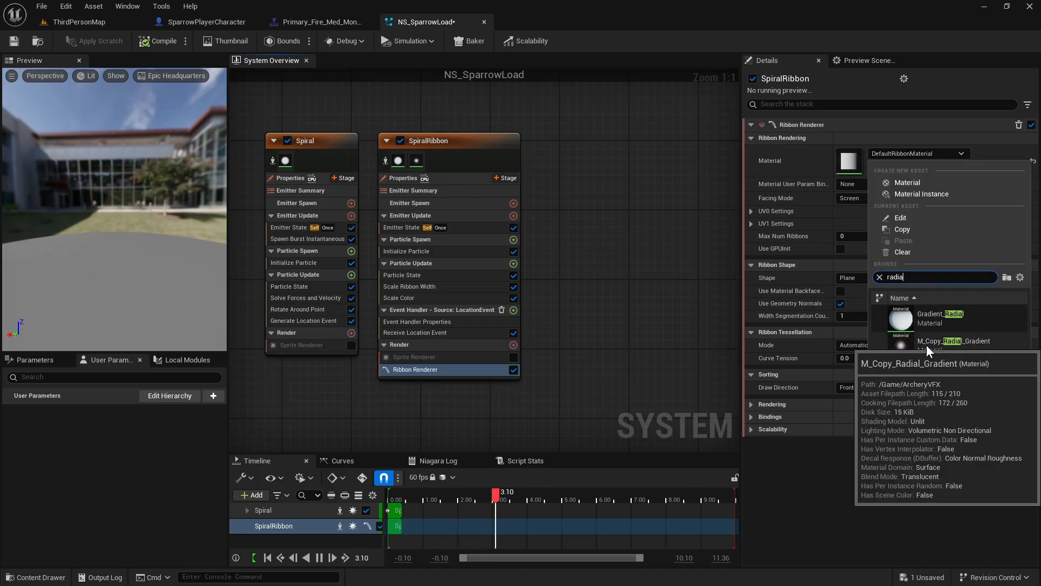
pyautogui.click(927, 331)
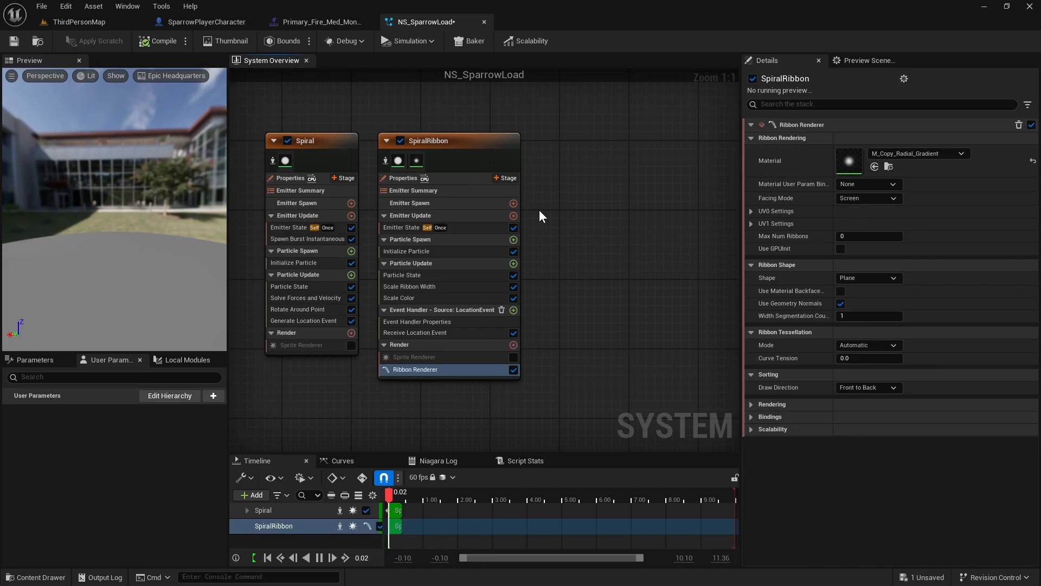
# - Duplicate the SpiralRibbon emitter, place the copy beside it, and set the copy's Ribbon Width to 400 in Initialize Particle
pyautogui.click(454, 148)
pyautogui.hotkey('ctrl', 'd')
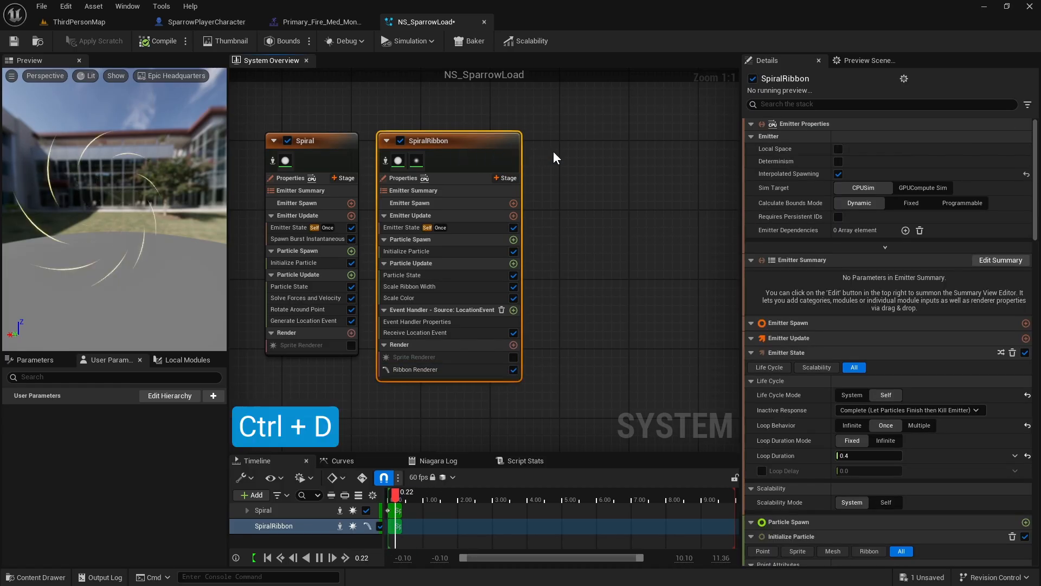
pyautogui.moveTo(625, 163); pyautogui.dragTo(607, 146)
pyautogui.click(602, 251)
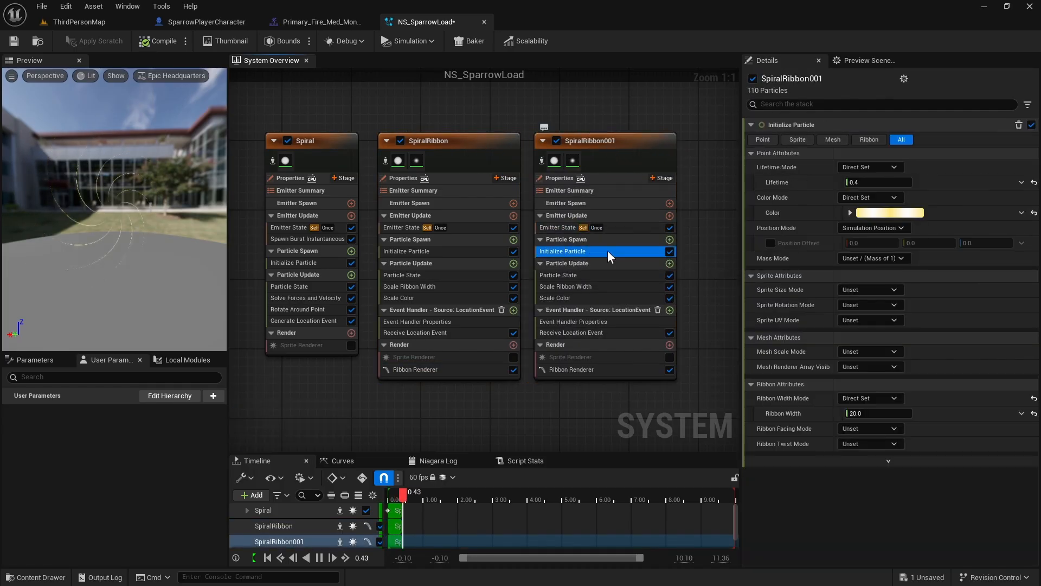
pyautogui.click(864, 414)
# - Set the Width Segmentation Count to 3 in the duplicated ribbon emitter's Ribbon Renderer
pyautogui.click(565, 286)
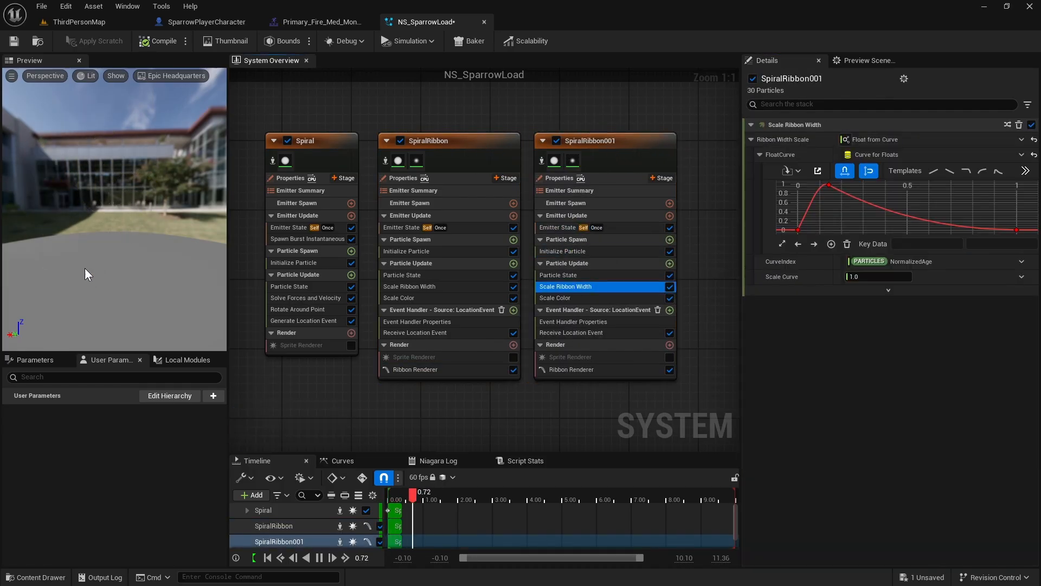
pyautogui.click(565, 366)
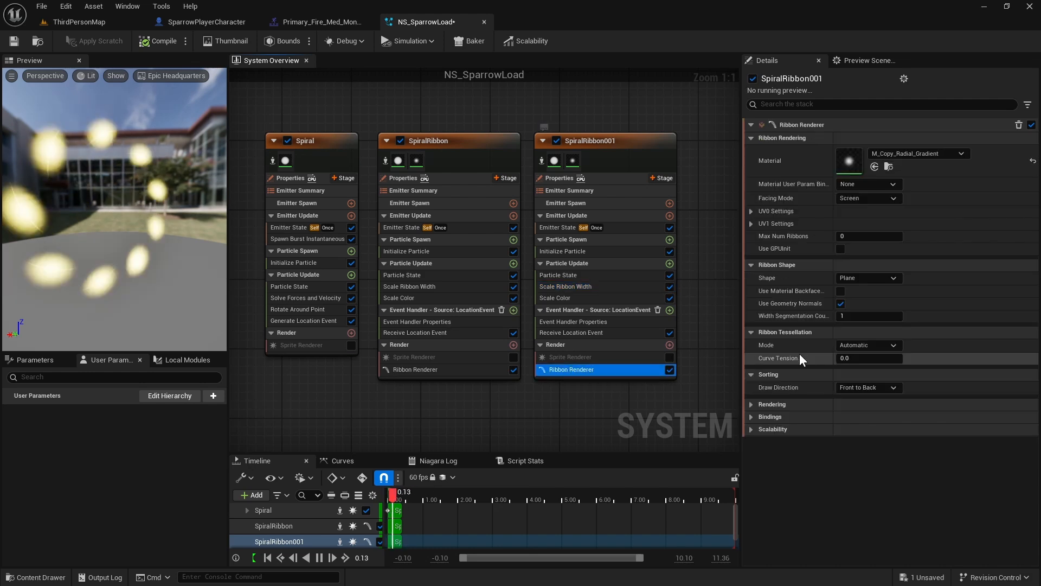
pyautogui.click(857, 317)
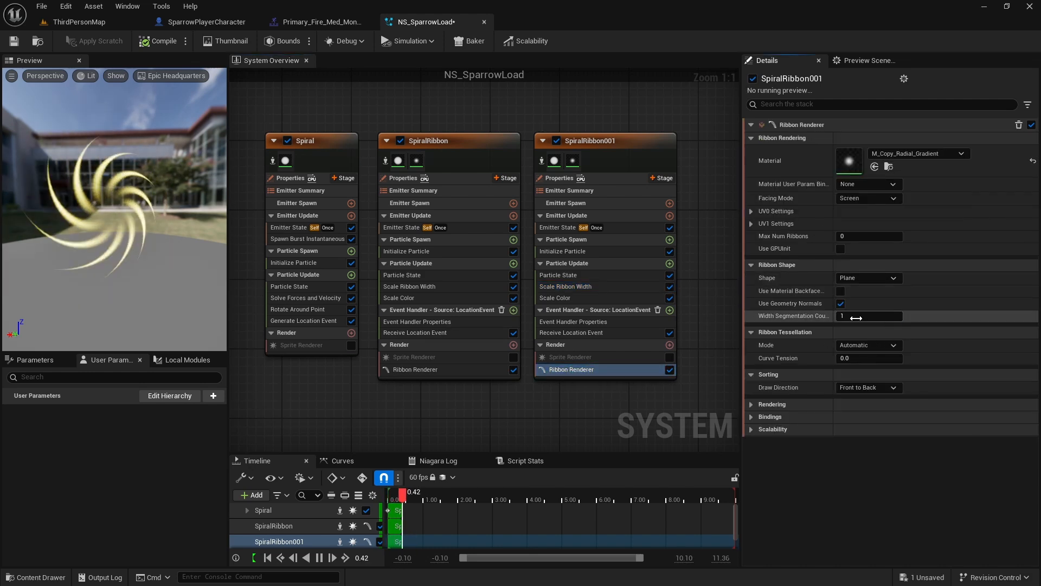
pyautogui.write('3')
pyautogui.press('Return')
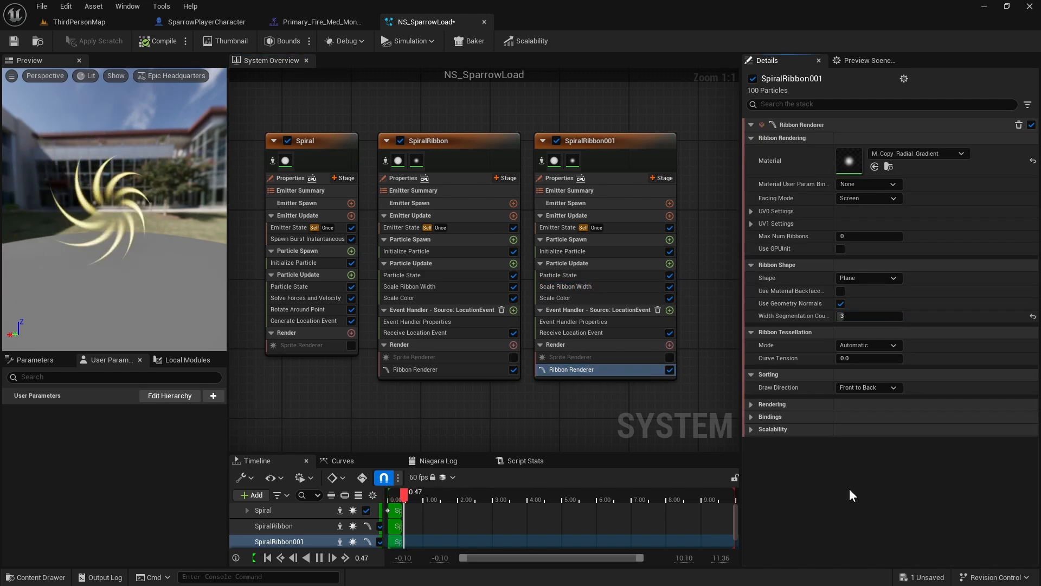
# - Set the V value of the duplicated ribbon emitter's Initialize Particle color to 10
pyautogui.click(561, 251)
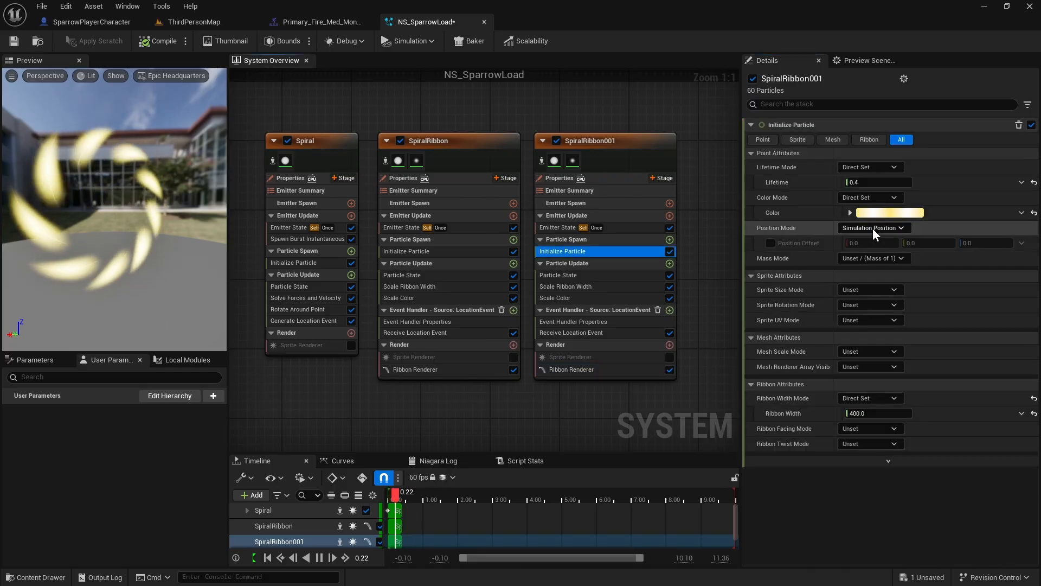
pyautogui.click(884, 212)
pyautogui.click(798, 419)
pyautogui.write('10')
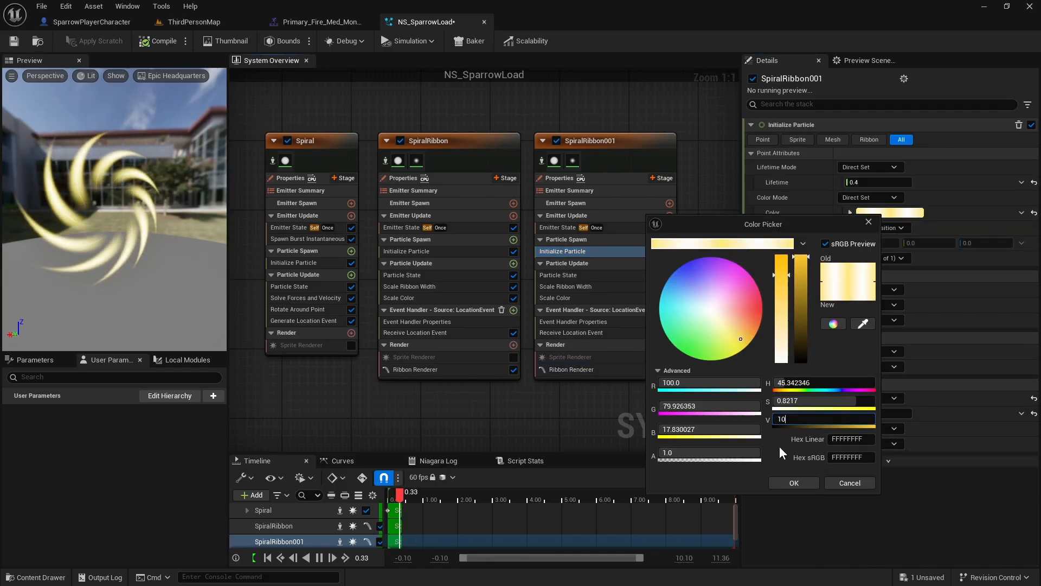
pyautogui.press('Return')
pyautogui.click(794, 482)
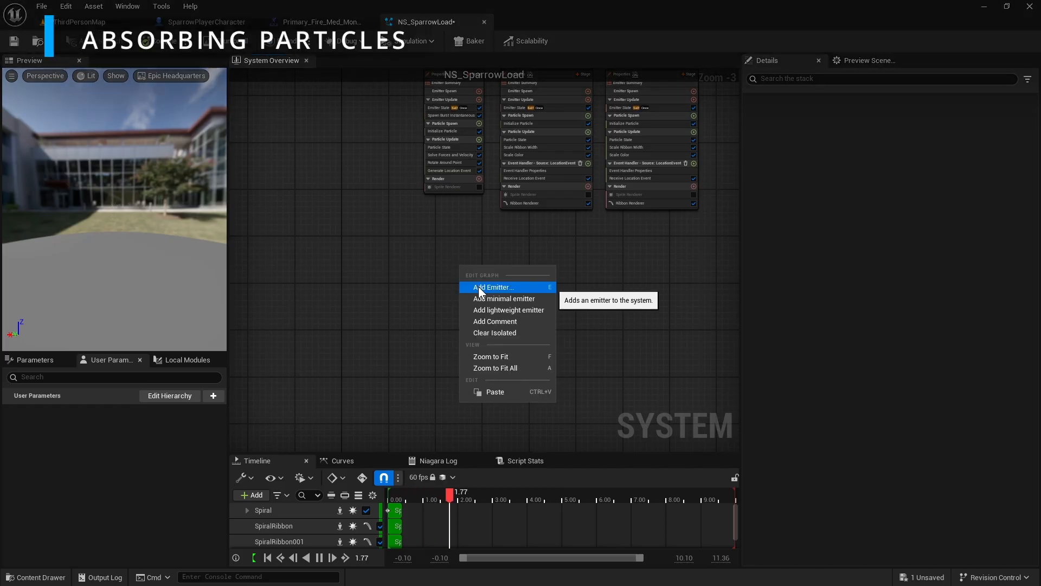
# - Add a new emitter from the SimpleSpriteBurst template below the existing emitters in NS_SparrowLoad
pyautogui.click(482, 288)
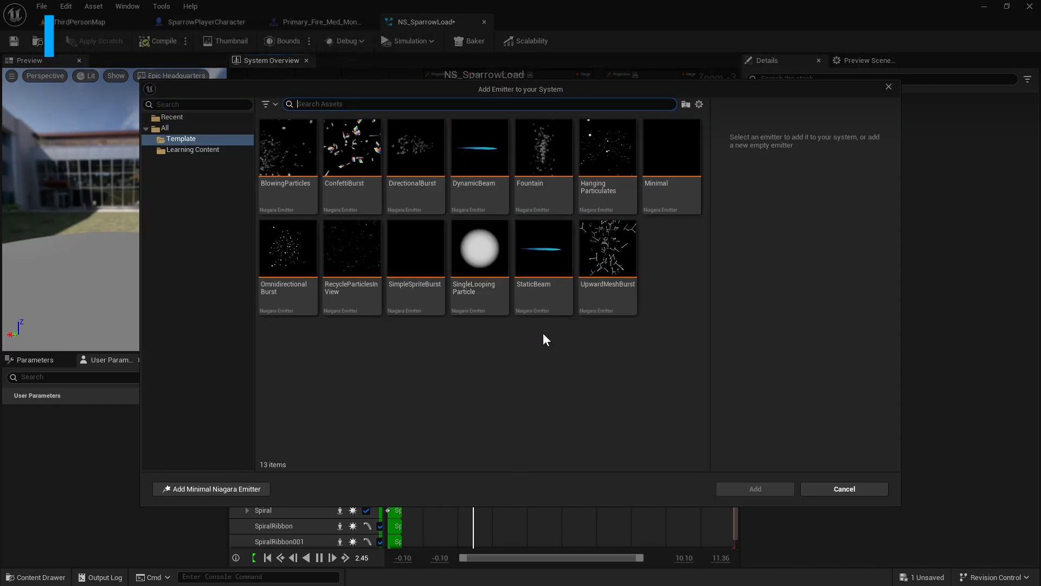
pyautogui.click(409, 259)
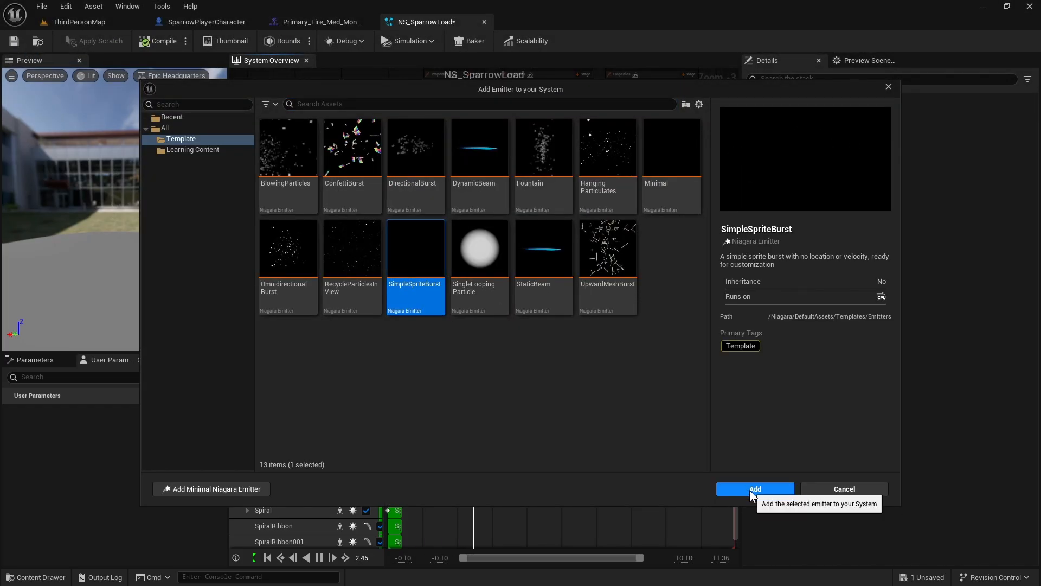
pyautogui.click(754, 490)
# - Set SimpleSpriteBurst's Loop Duration to 0.5 and its Spawn Burst Instantaneous Spawn Count to 40
pyautogui.click(434, 261)
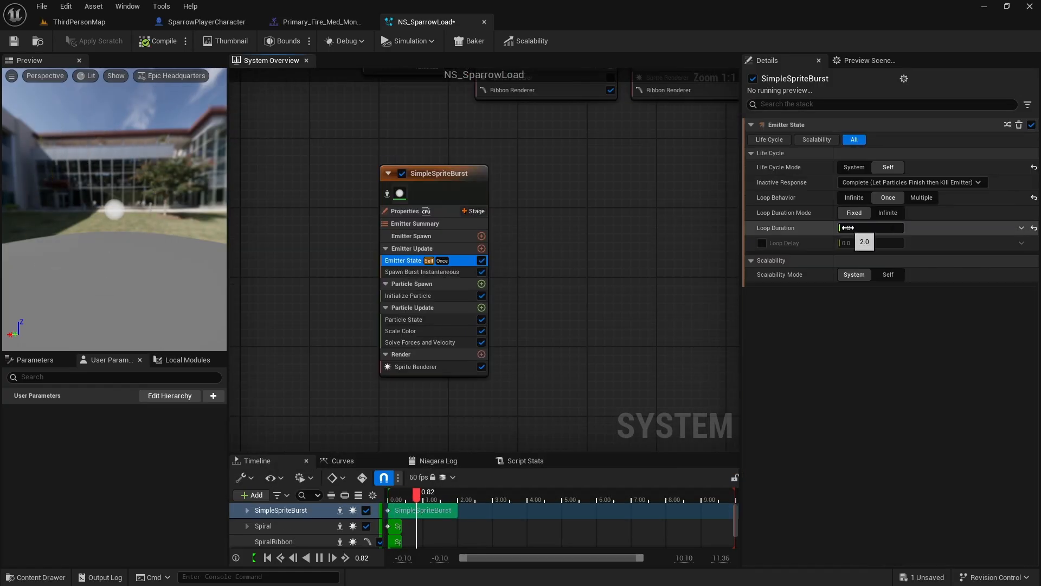
pyautogui.write('.5')
pyautogui.press('Return')
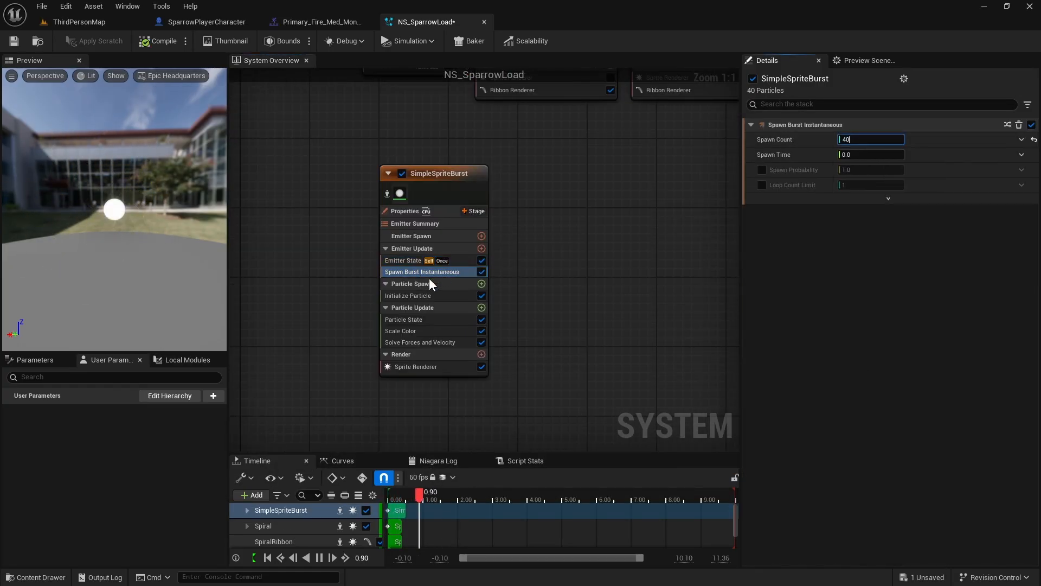
# - In SimpleSpriteBurst's Initialize Particle, set Lifetime Mode to Random with a minimum of 0.4 and a maximum of 0.6
pyautogui.click(466, 295)
pyautogui.click(870, 167)
pyautogui.click(864, 196)
pyautogui.click(862, 183)
pyautogui.write('.4')
pyautogui.write('.6')
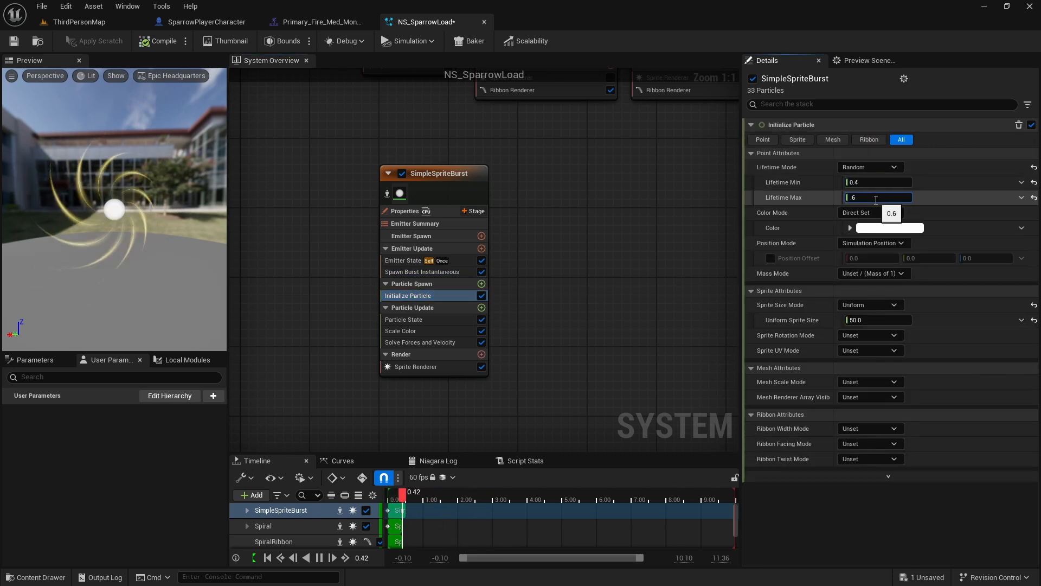
pyautogui.press('Return')
# - Add a Shape Location module to SimpleSpriteBurst's Particle Spawn, using the Ring / Disc primitive with a Ring Radius of 300
pyautogui.click(482, 283)
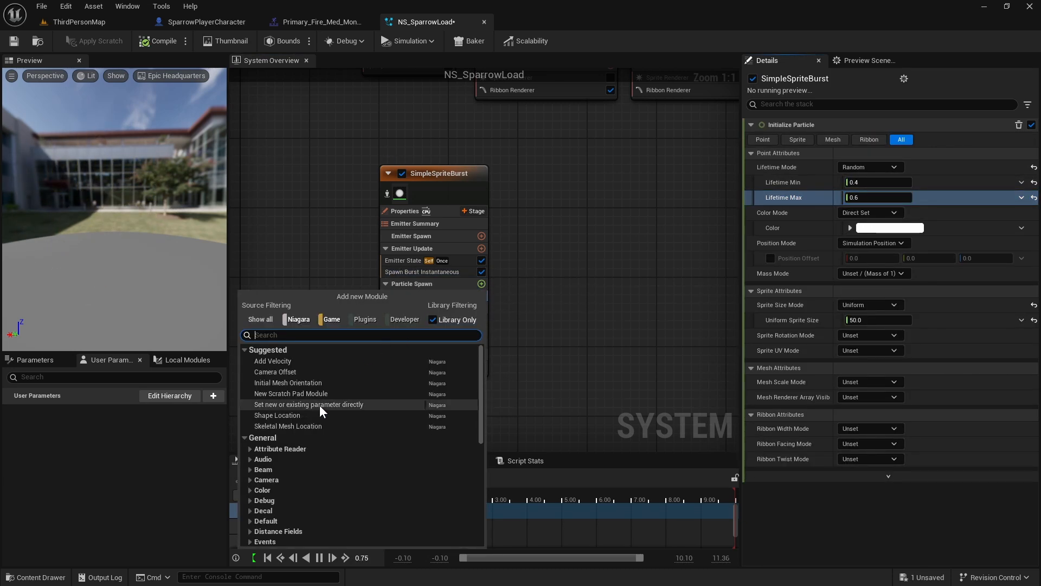
pyautogui.click(311, 416)
pyautogui.click(880, 167)
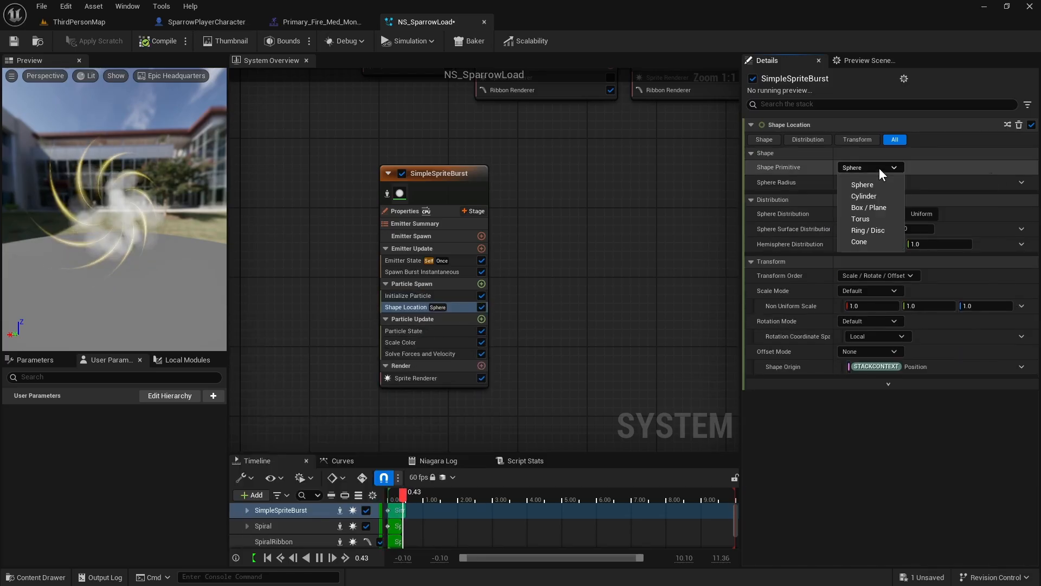
pyautogui.click(857, 232)
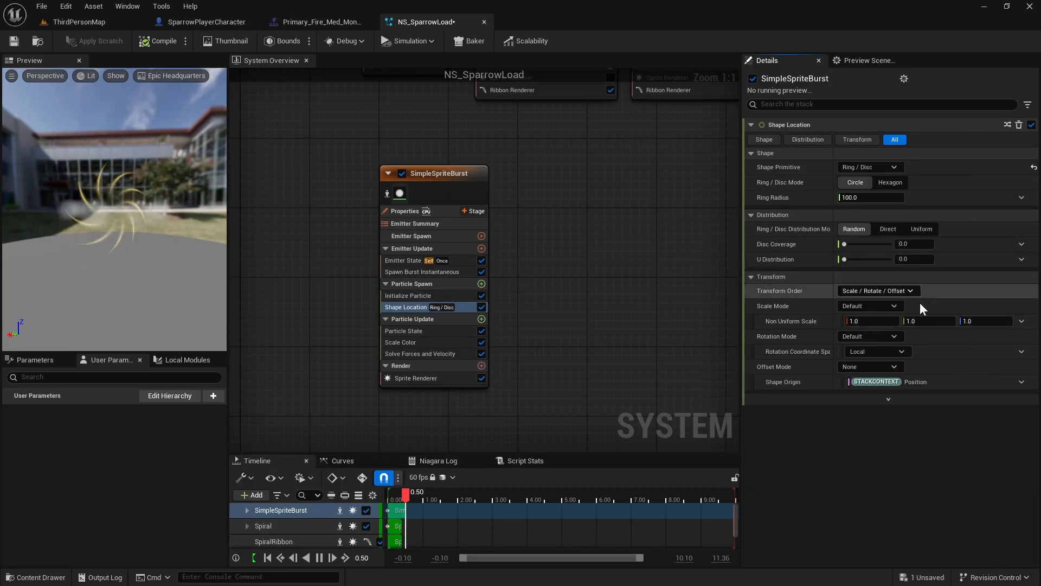
pyautogui.click(857, 197)
pyautogui.write('300')
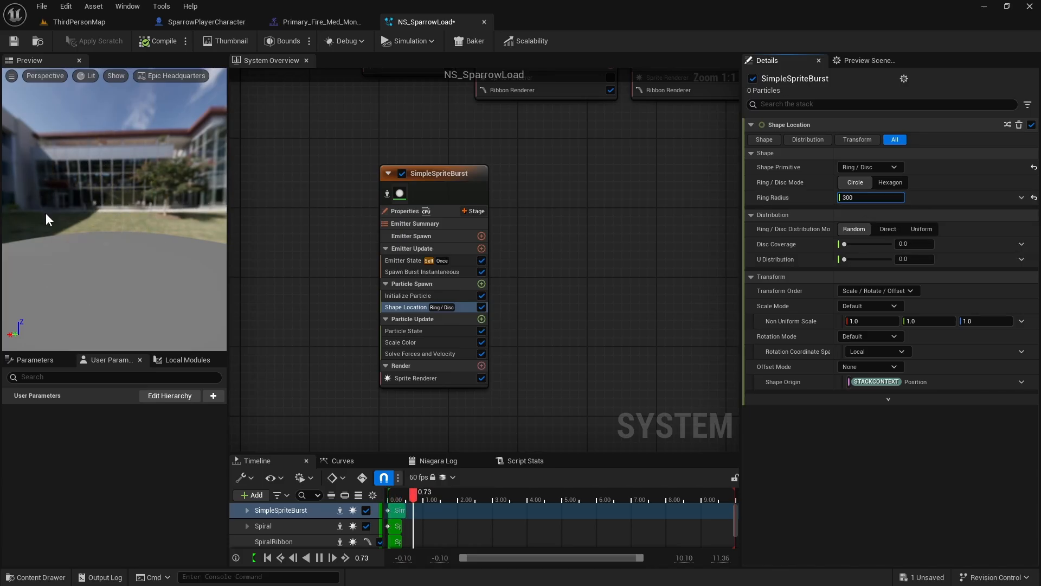
# - In Shape Location, set Disc Coverage to about 0.63 and Rotation Mode to Axis Angle with Rotation Axis 0, 1, 0
pyautogui.moveTo(865, 247); pyautogui.dragTo(873, 244)
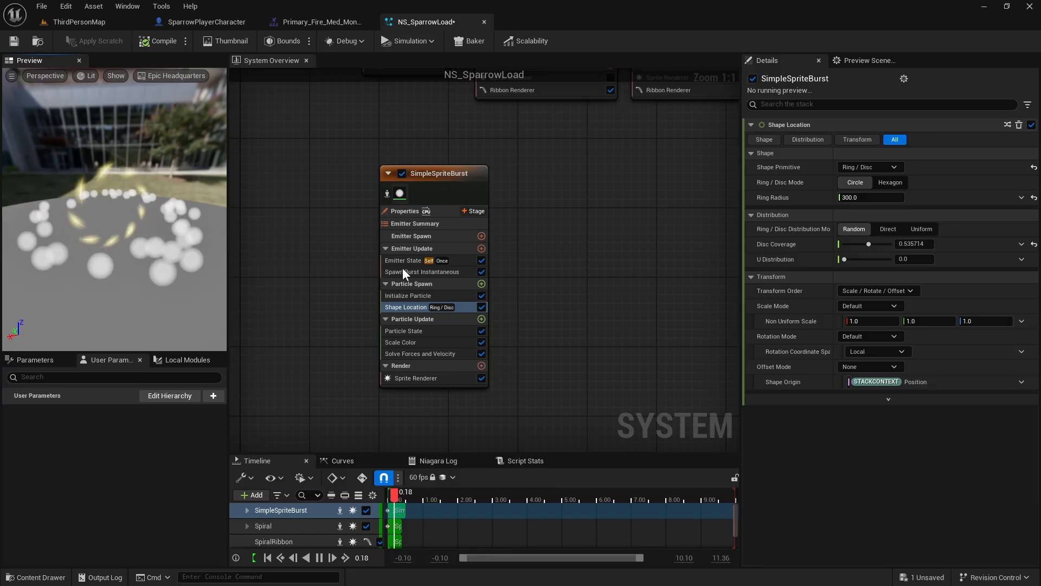
pyautogui.click(878, 335)
pyautogui.click(877, 352)
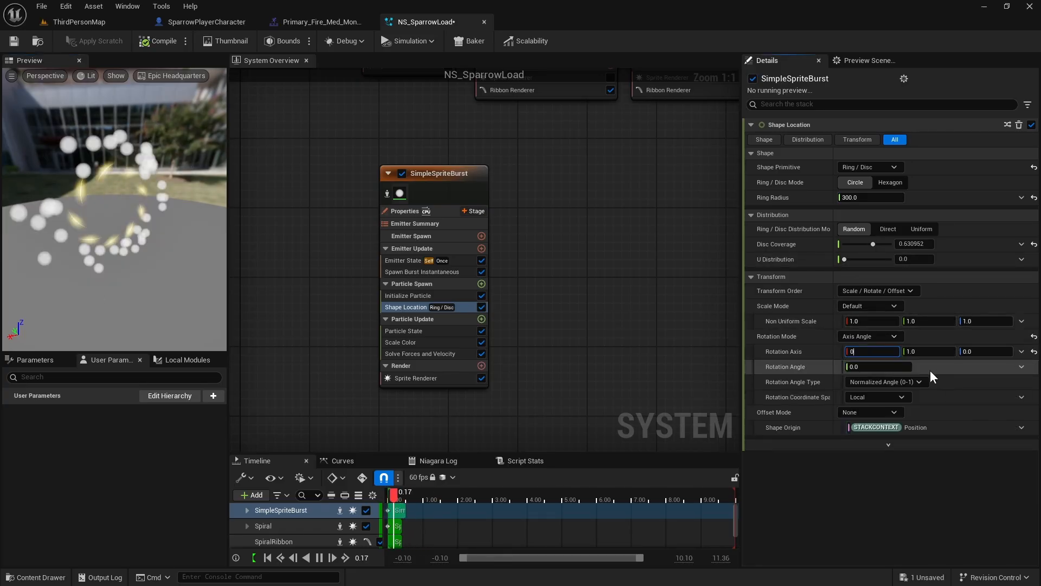
# - Add an Add Velocity module to SimpleSpriteBurst's Particle Spawn, using From Point mode with a Velocity Speed of -400
pyautogui.click(408, 295)
pyautogui.click(481, 284)
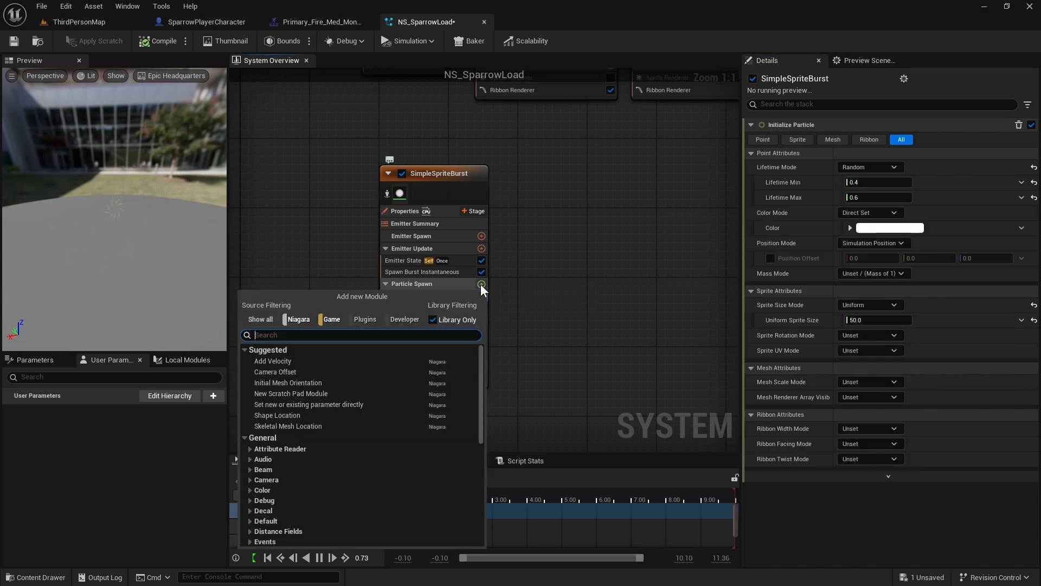
pyautogui.click(316, 360)
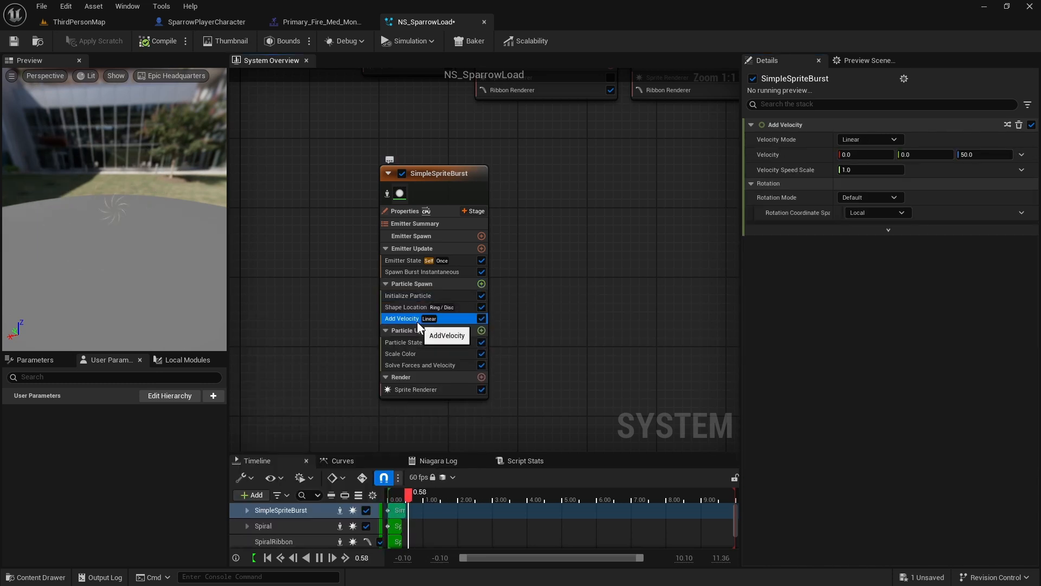
pyautogui.click(892, 142)
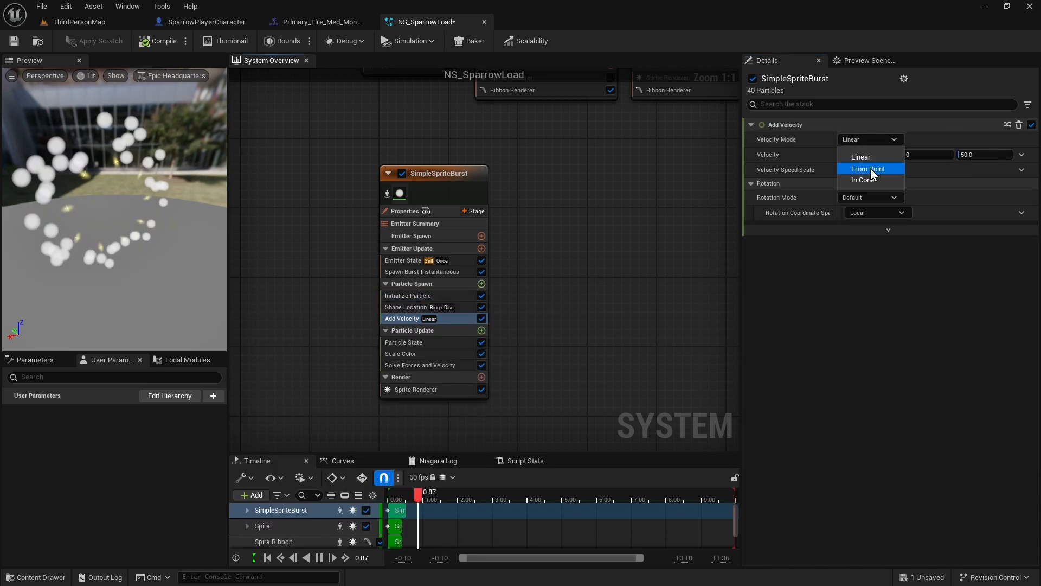
pyautogui.click(871, 168)
pyautogui.click(863, 155)
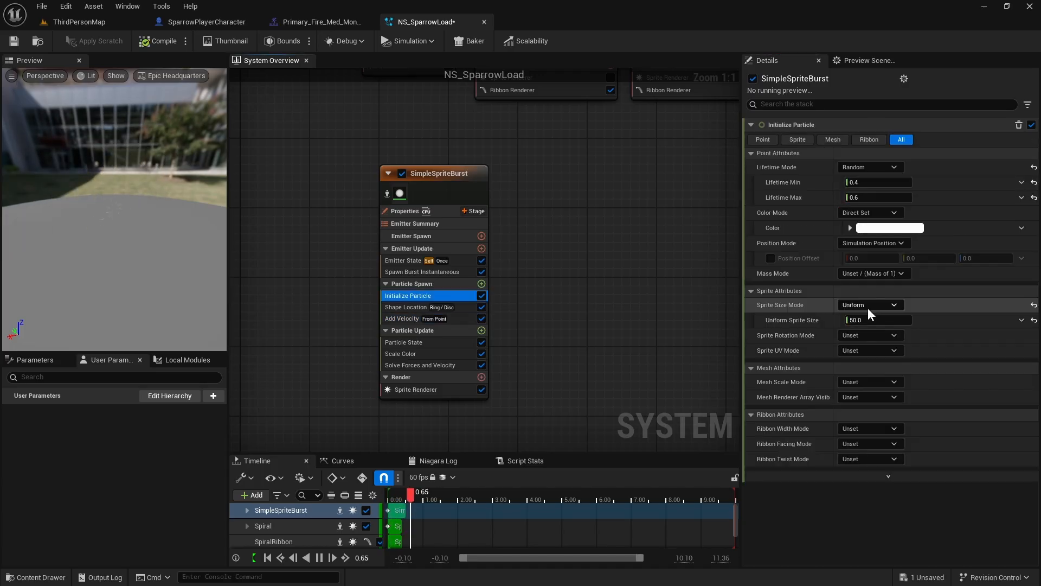
# - In Initialize Particle, set Sprite Size Mode to Random Non-Uniform, with minimum 0.5 by 5 and maximum 1 by 20
pyautogui.click(870, 305)
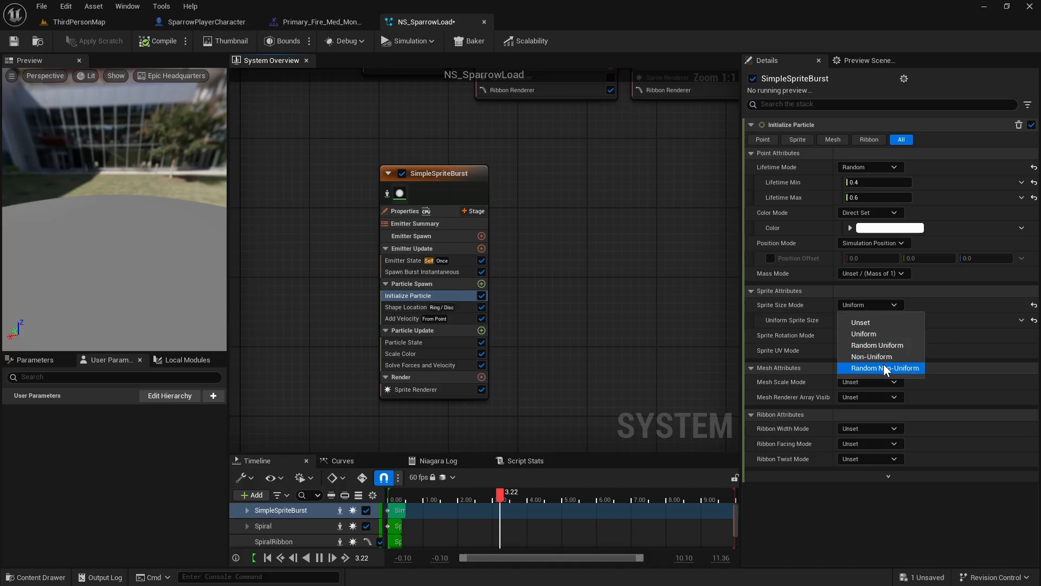
pyautogui.click(883, 368)
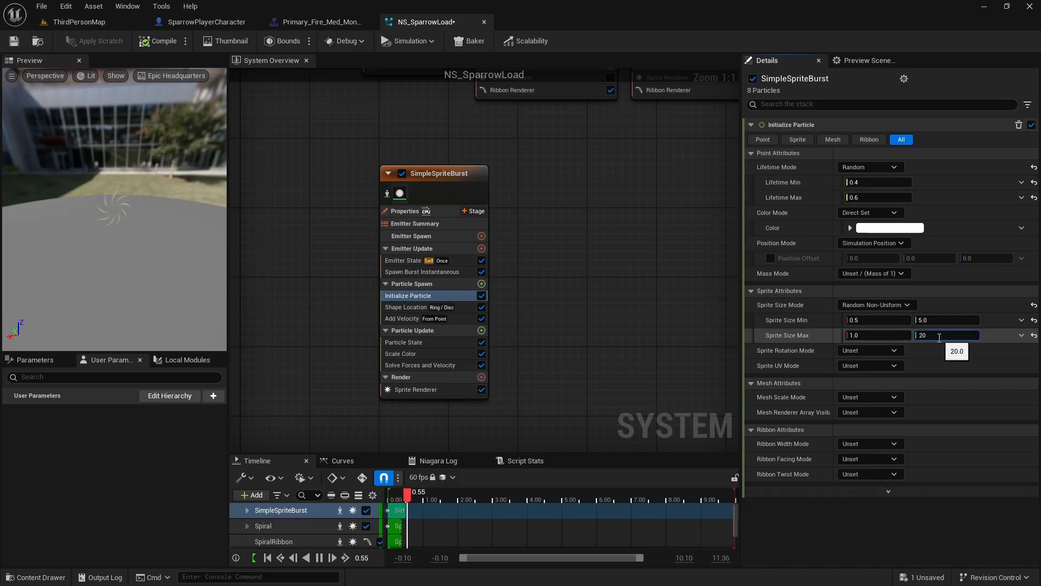
pyautogui.press('Return')
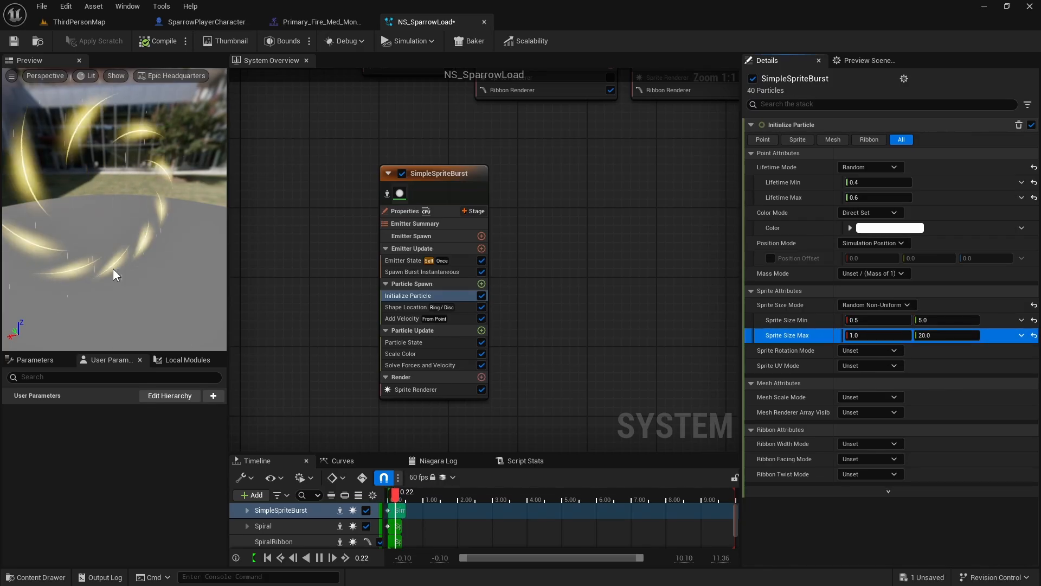
# - Set SimpleSpriteBurst's Sprite Renderer alignment to Velocity Aligned
pyautogui.click(421, 389)
pyautogui.click(870, 210)
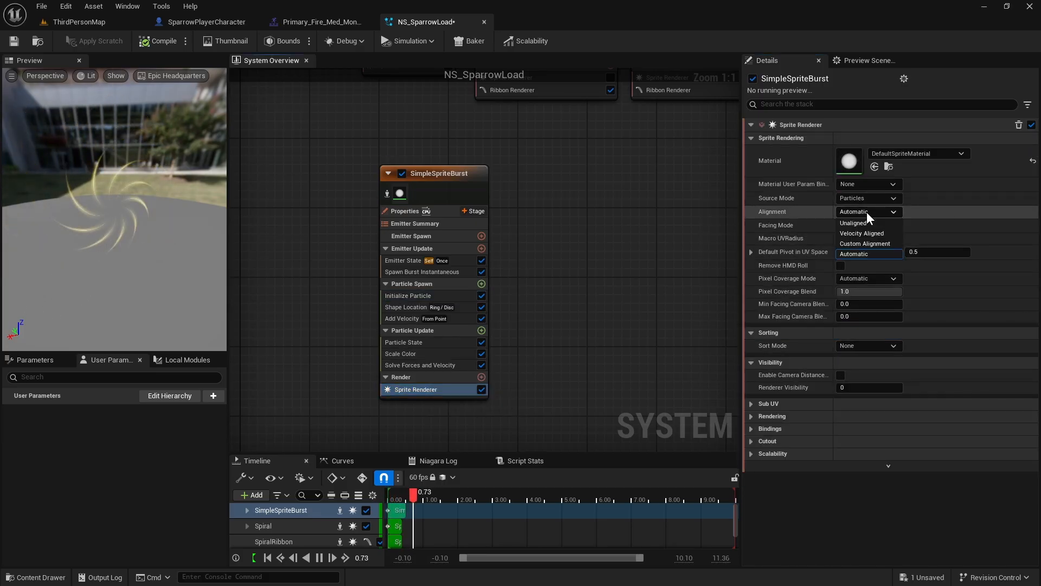
pyautogui.click(863, 235)
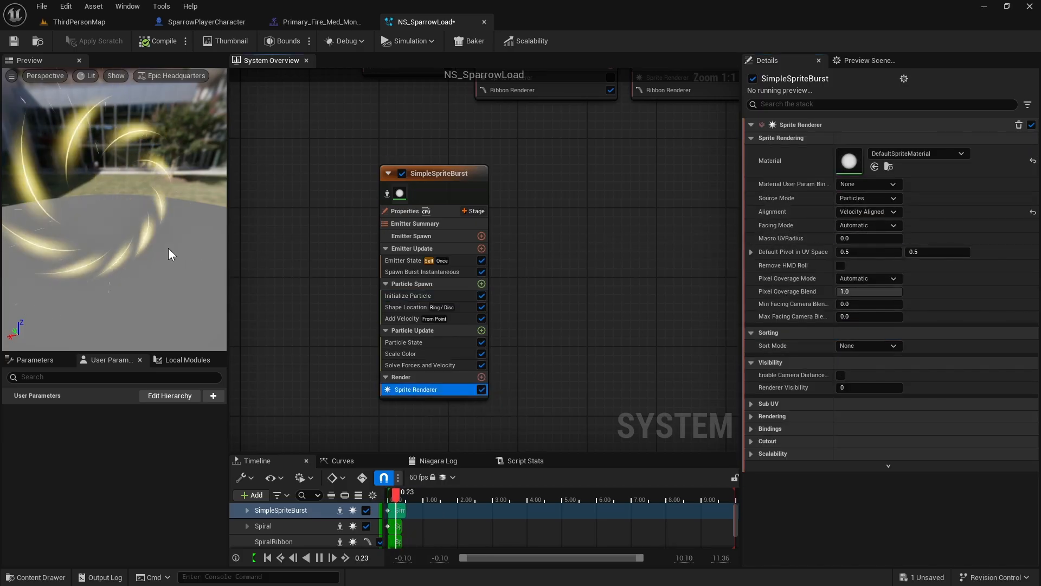
# - Give SimpleSpriteBurst's particles the saved golden color in Initialize Particle, with a color value (V) of 100
pyautogui.click(402, 294)
pyautogui.click(871, 228)
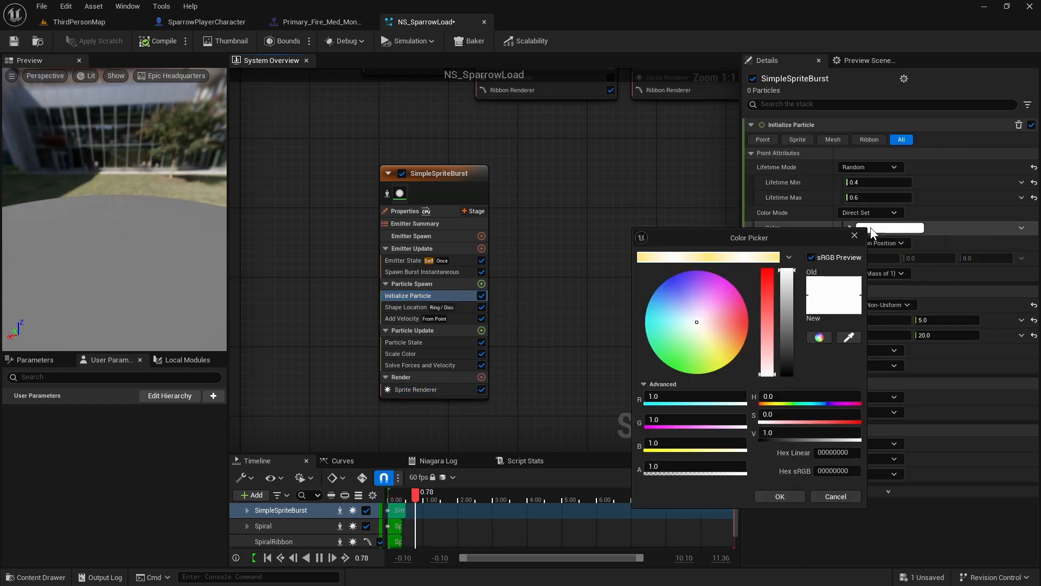
pyautogui.click(705, 253)
pyautogui.click(779, 433)
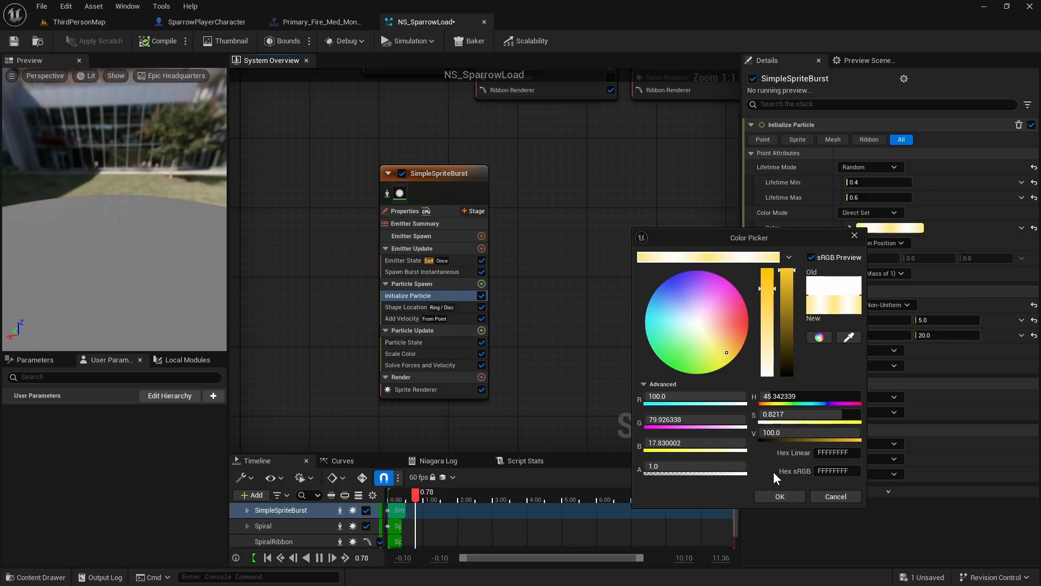
pyautogui.click(786, 494)
# - In SimpleSpriteBurst's properties, choose GPUCompute Sim, set Calculate Bounds Mode to Fixed, and enable Local Space
pyautogui.click(410, 212)
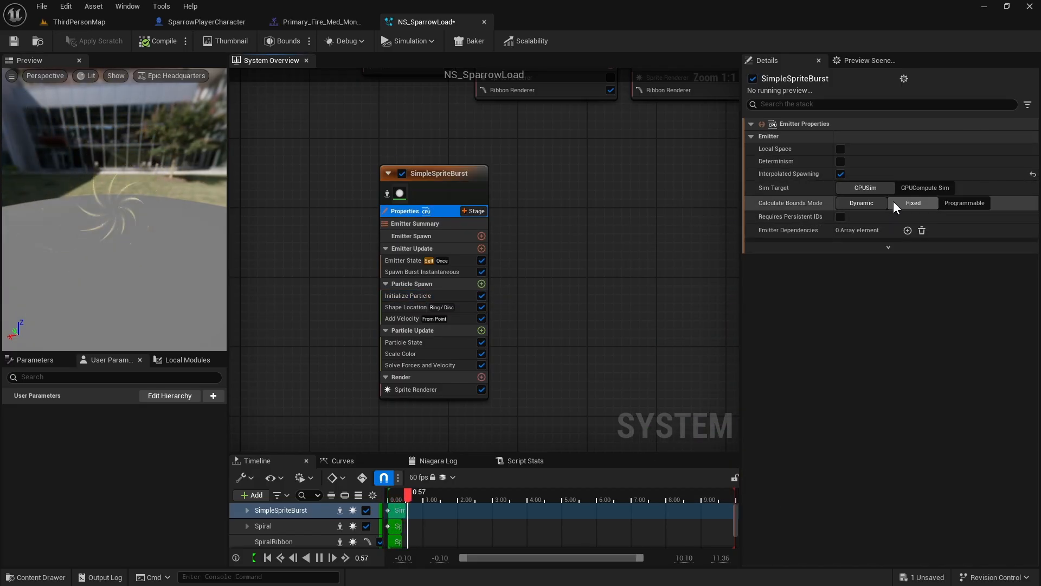
pyautogui.click(916, 188)
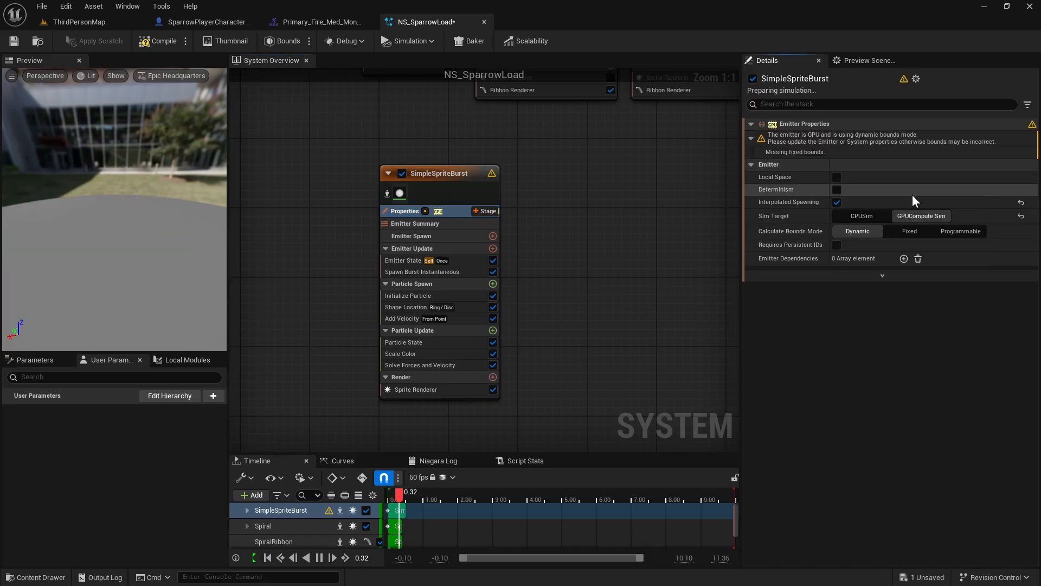
pyautogui.click(902, 230)
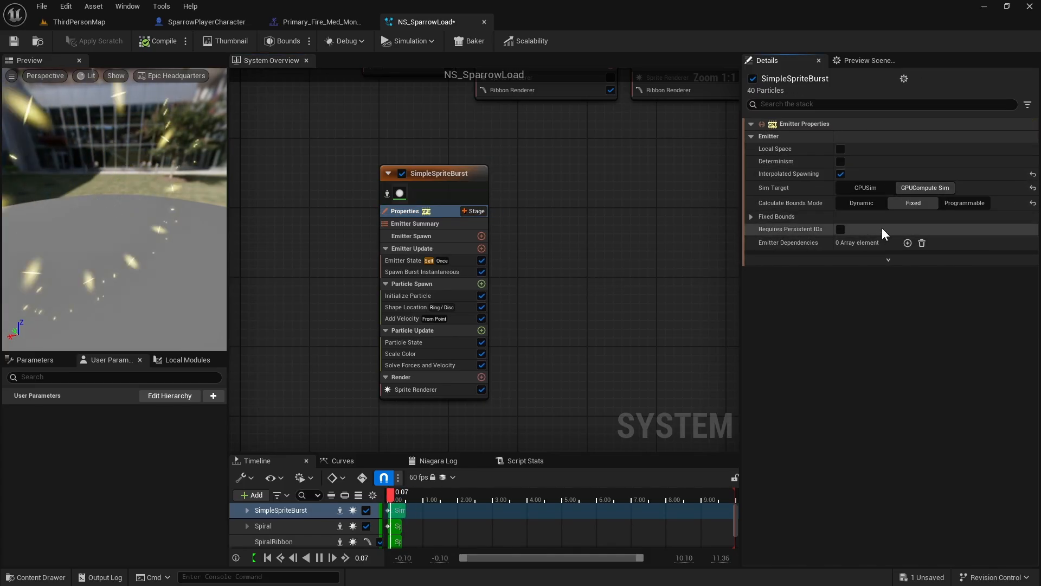
pyautogui.click(841, 149)
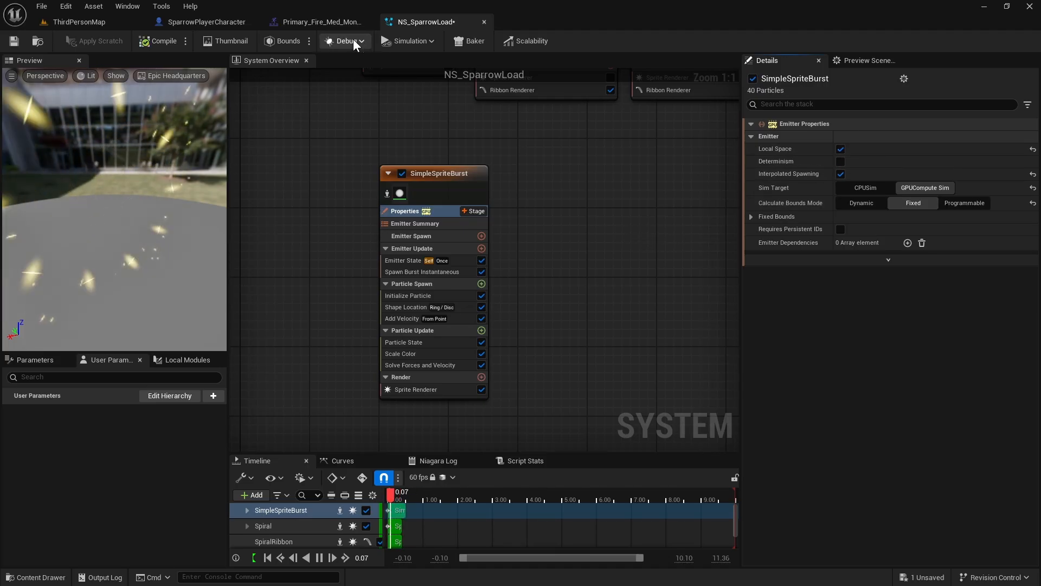
# - Examine the spiral and particles around the bow in the Primary_Fire_Med_Montage preview from another angle
pyautogui.click(315, 22)
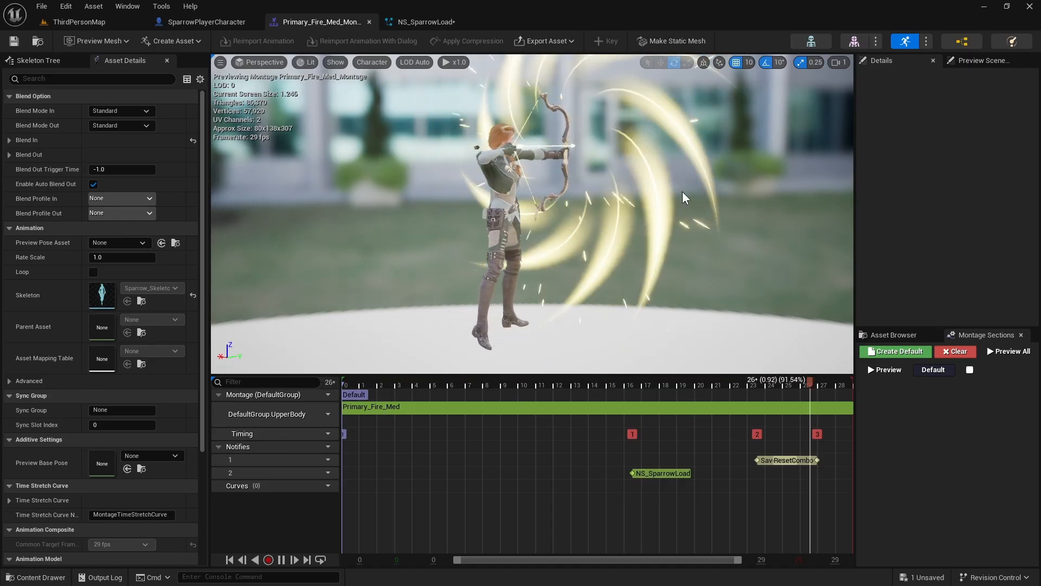
pyautogui.moveTo(620, 234); pyautogui.dragTo(558, 237)
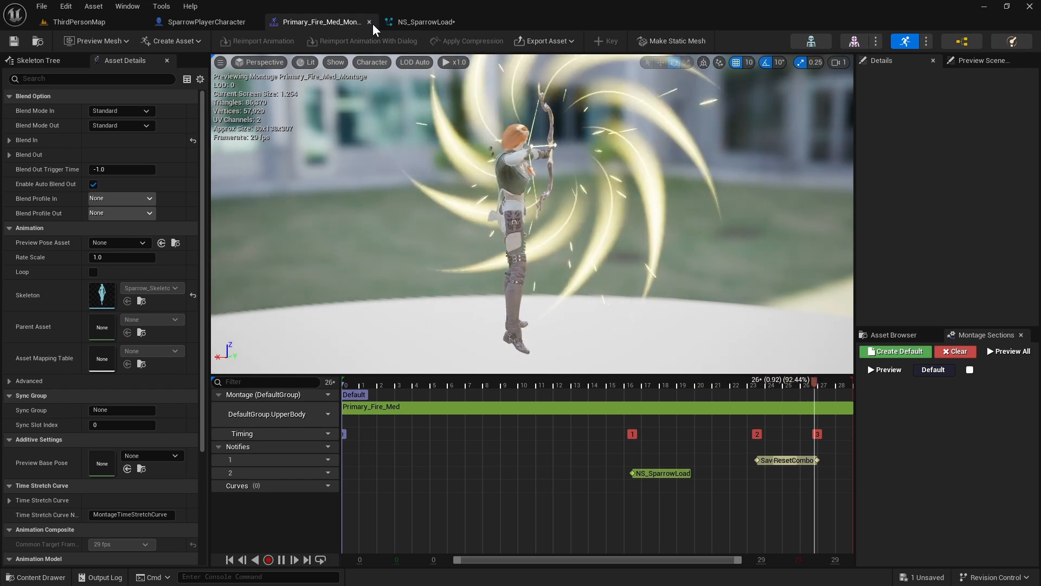
# - Disable Local Space on SimpleSpriteBurst, set Add Velocity's Origin Offset to 0, 0, 7, and check the montage preview
pyautogui.click(410, 21)
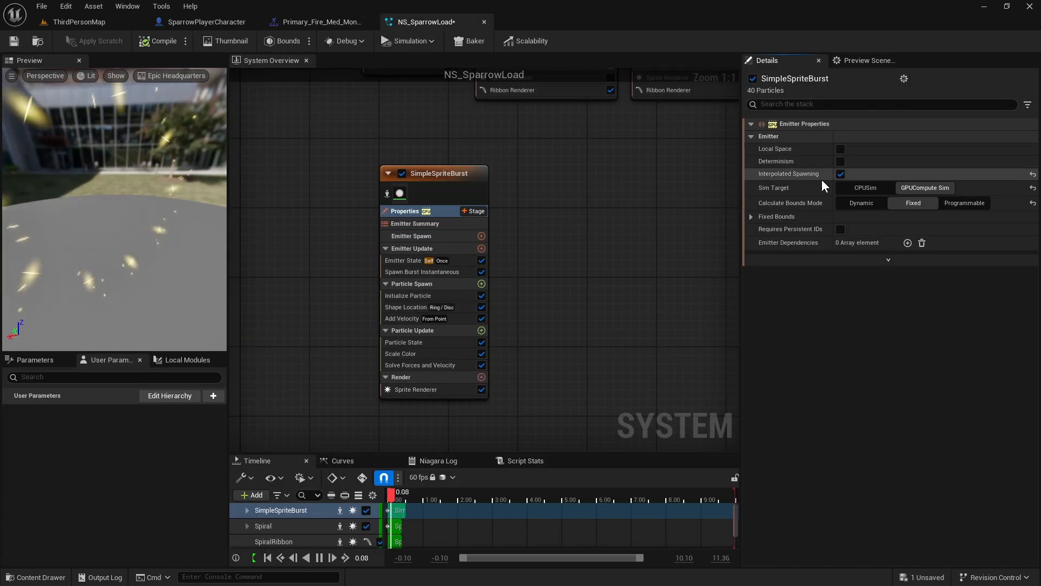
pyautogui.click(421, 307)
pyautogui.click(407, 319)
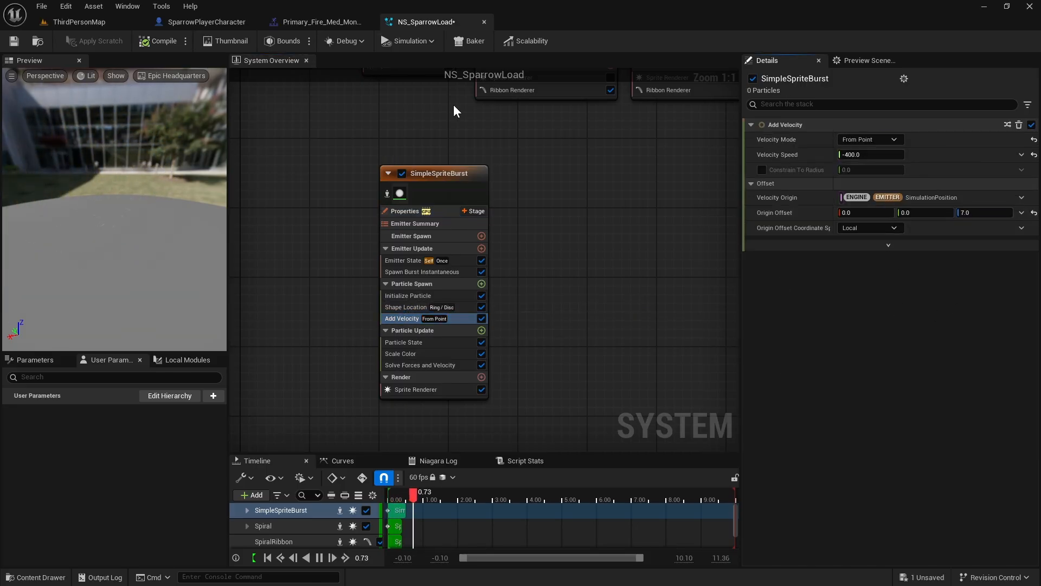
pyautogui.click(320, 23)
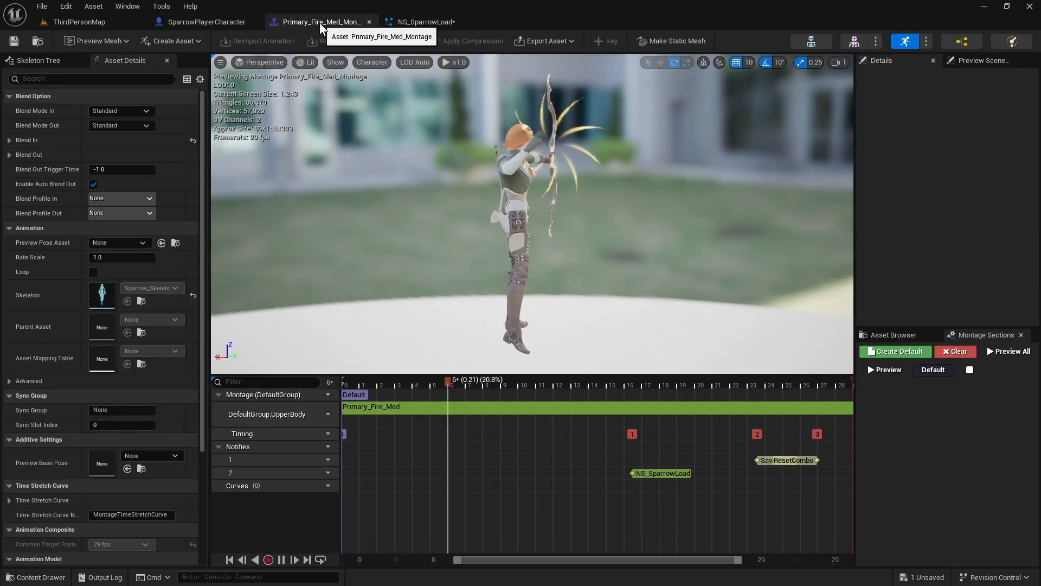
# - Apply the rise-and-fall curve template to the Scale Alpha curve in SimpleSpriteBurst's Scale Color module
pyautogui.click(426, 22)
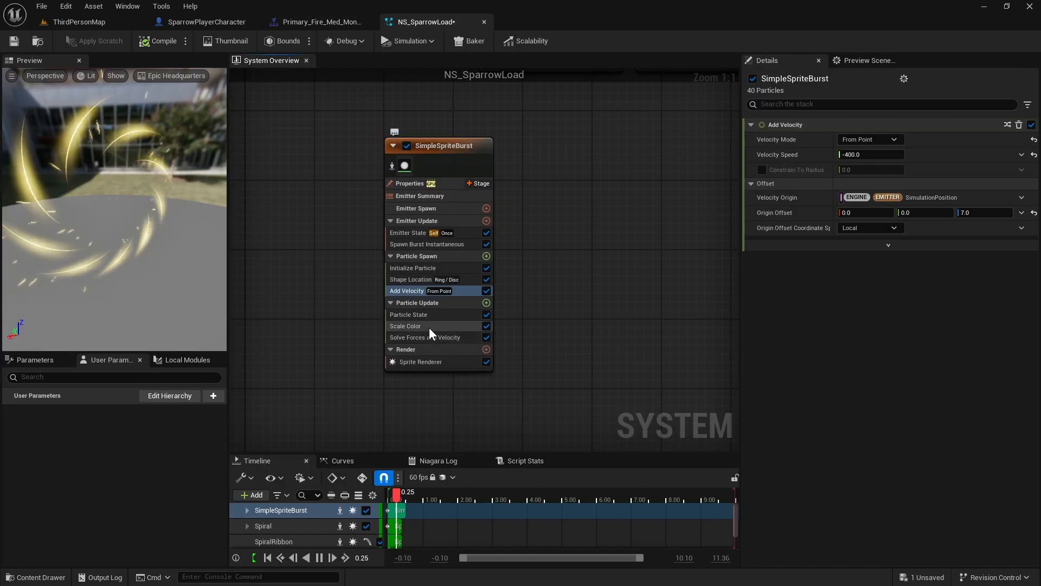
pyautogui.click(428, 326)
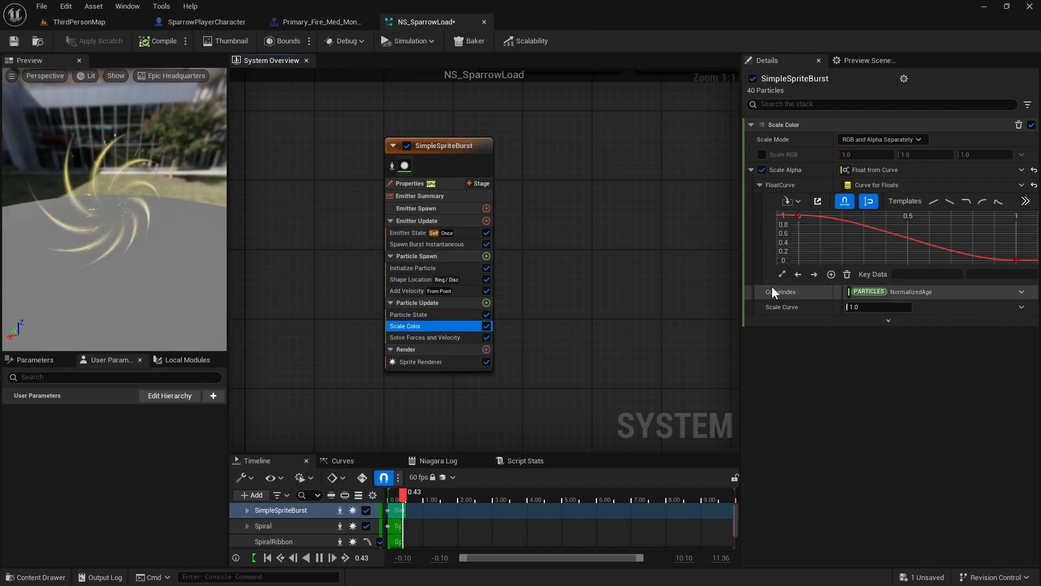
pyautogui.click(998, 202)
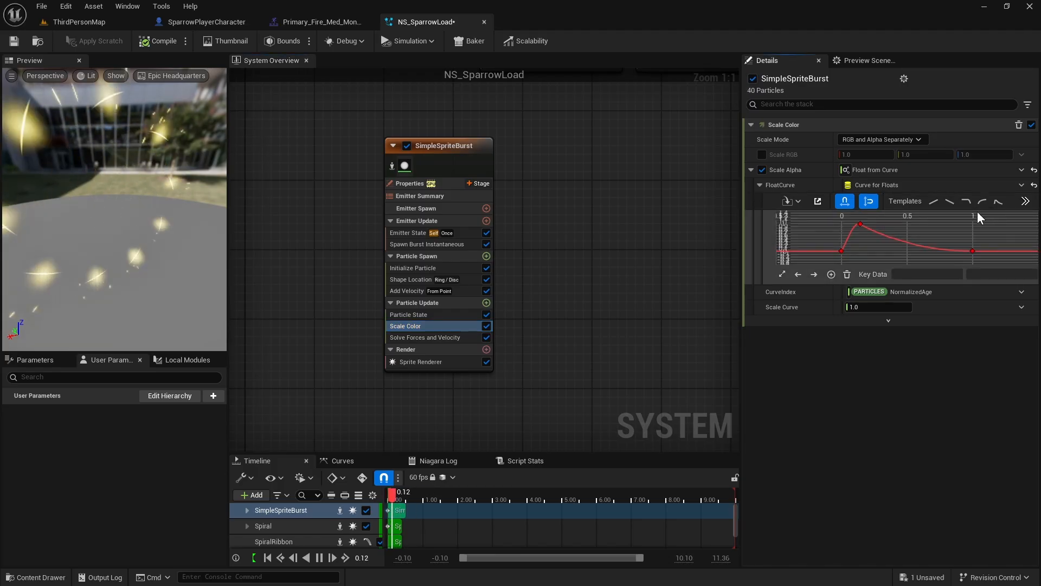
# - Try to rename the SimpleSpriteBurst emitter to AbsorbingParticles, and undo the rename
pyautogui.doubleClick(454, 155)
pyautogui.write('AbsorbingParticles')
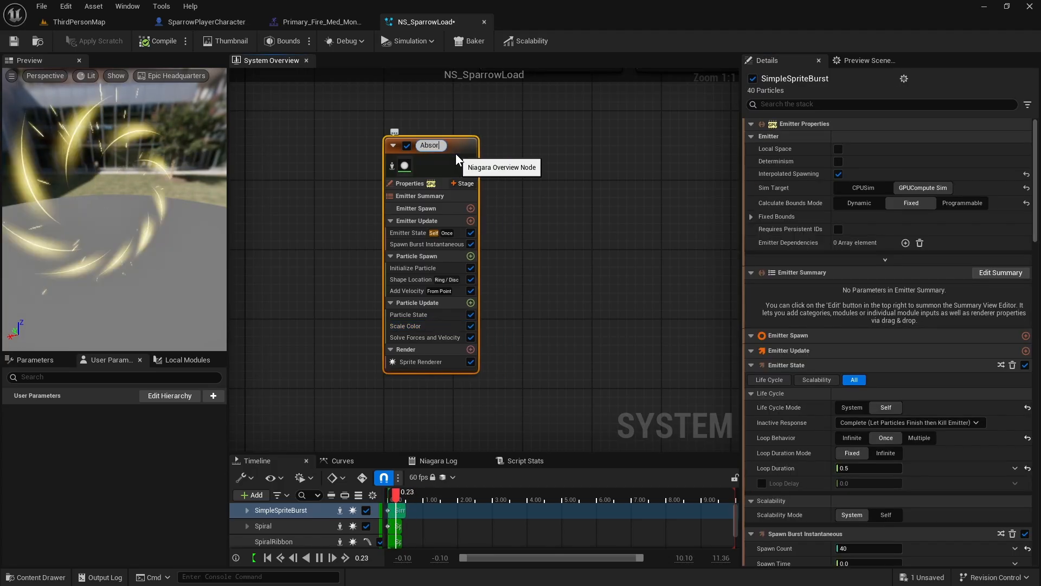
pyautogui.press('Return')
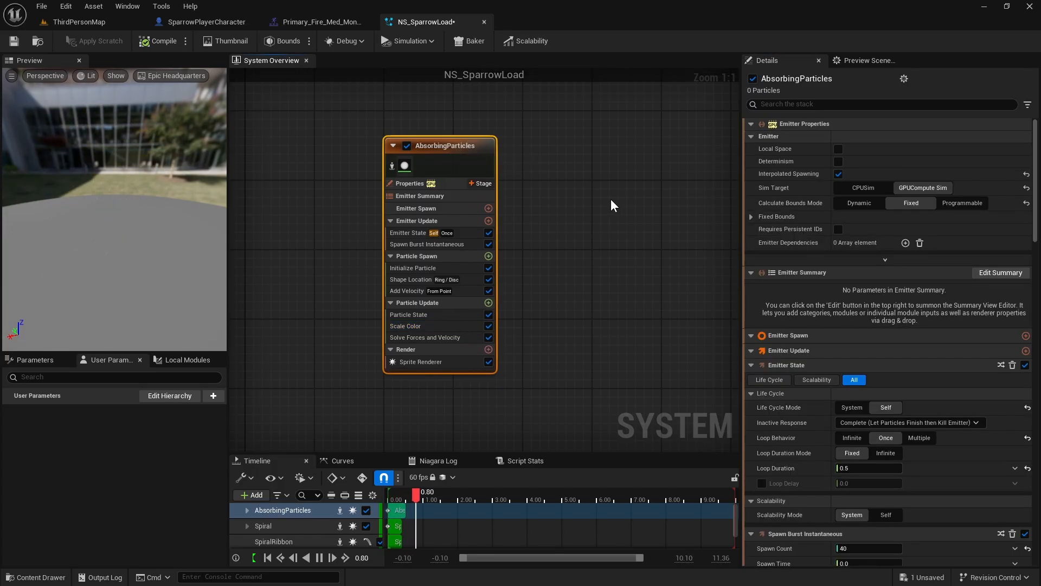
pyautogui.click(588, 196)
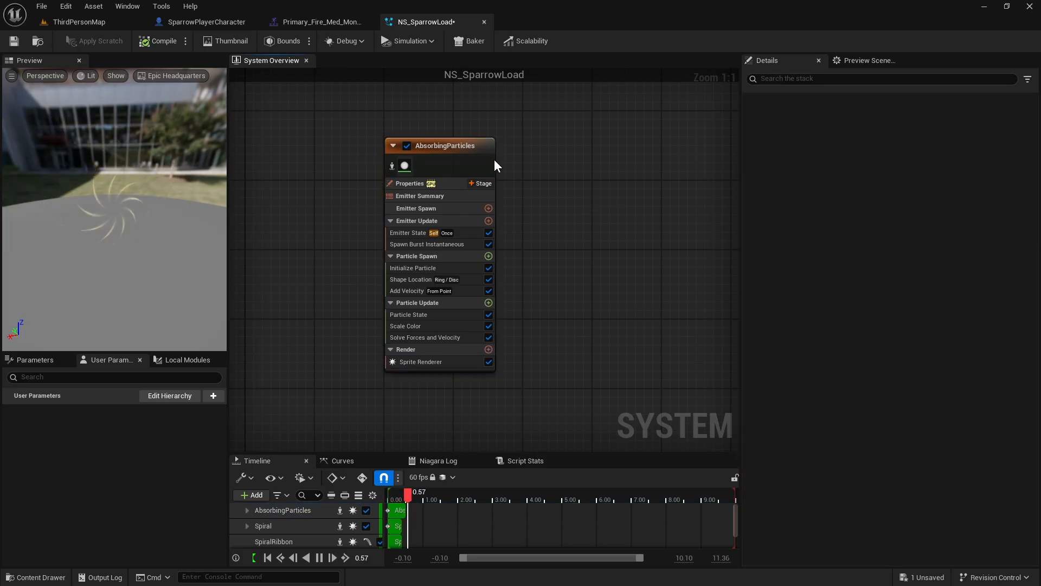
pyautogui.click(457, 148)
pyautogui.hotkey('ctrl', 'z')
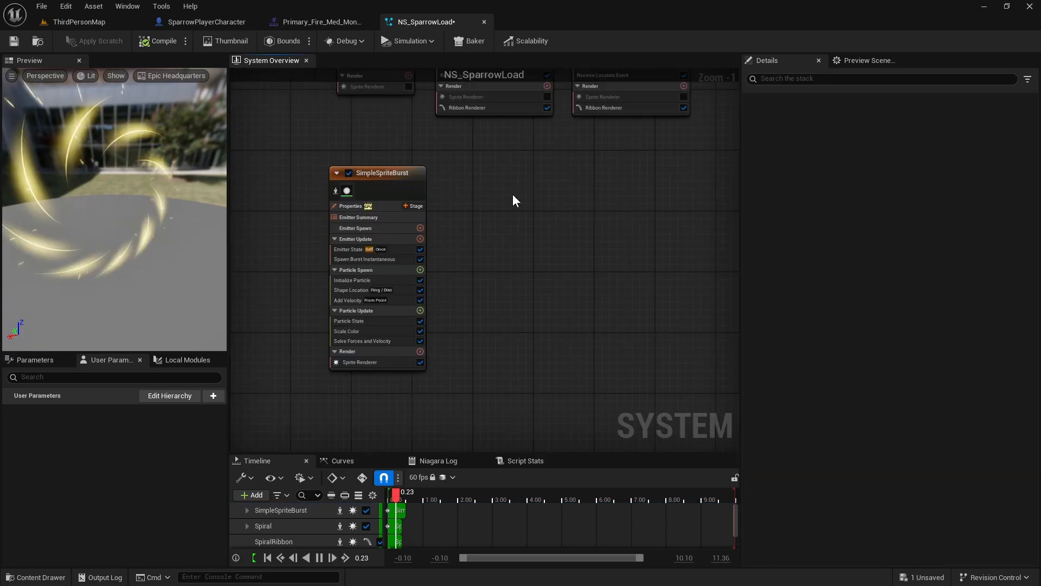
# - Add a SingleLoopingParticle template emitter beside SimpleSpriteBurst and set its Sim Target to GPUCompute Sim
pyautogui.rightClick(519, 183)
pyautogui.click(538, 206)
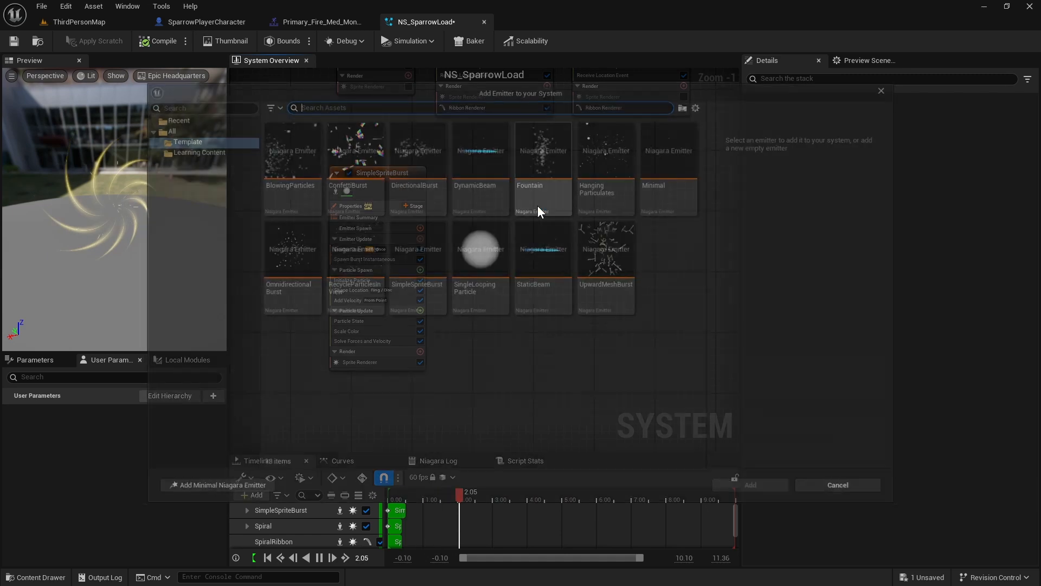
pyautogui.click(494, 261)
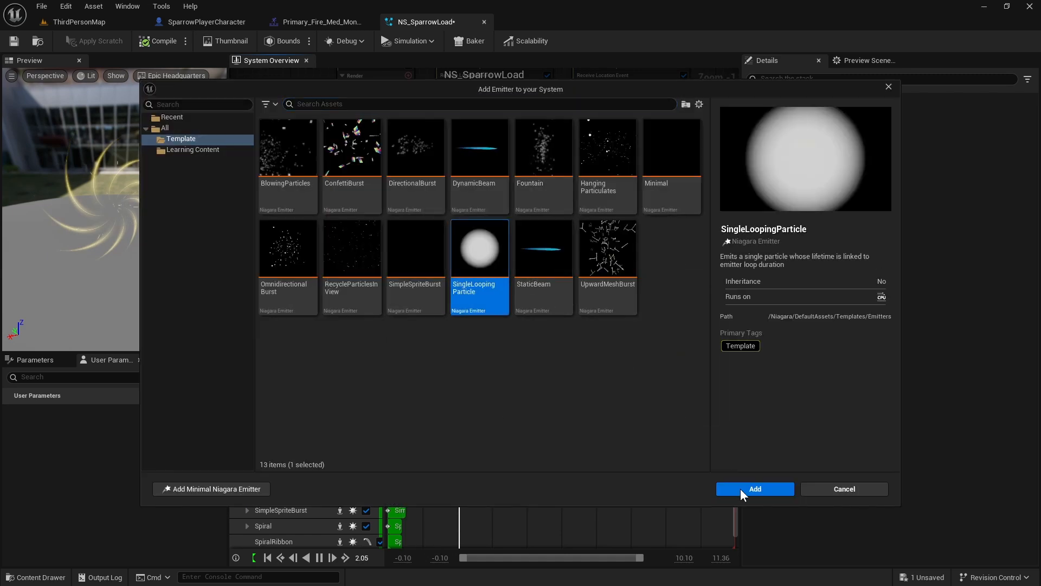
pyautogui.click(769, 489)
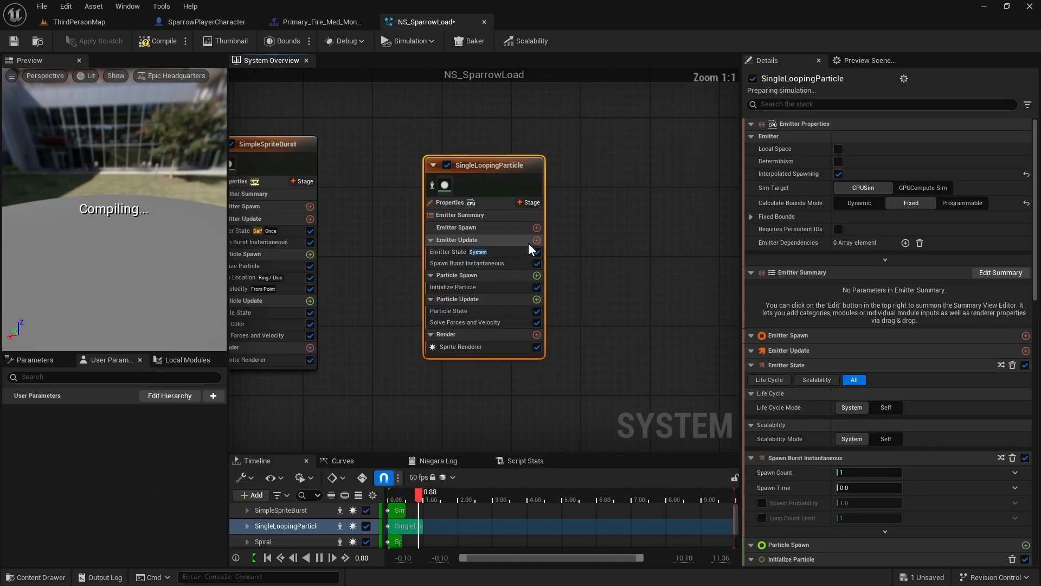
pyautogui.moveTo(590, 266); pyautogui.dragTo(645, 287, button='right')
pyautogui.moveTo(555, 187); pyautogui.dragTo(504, 166)
pyautogui.click(451, 199)
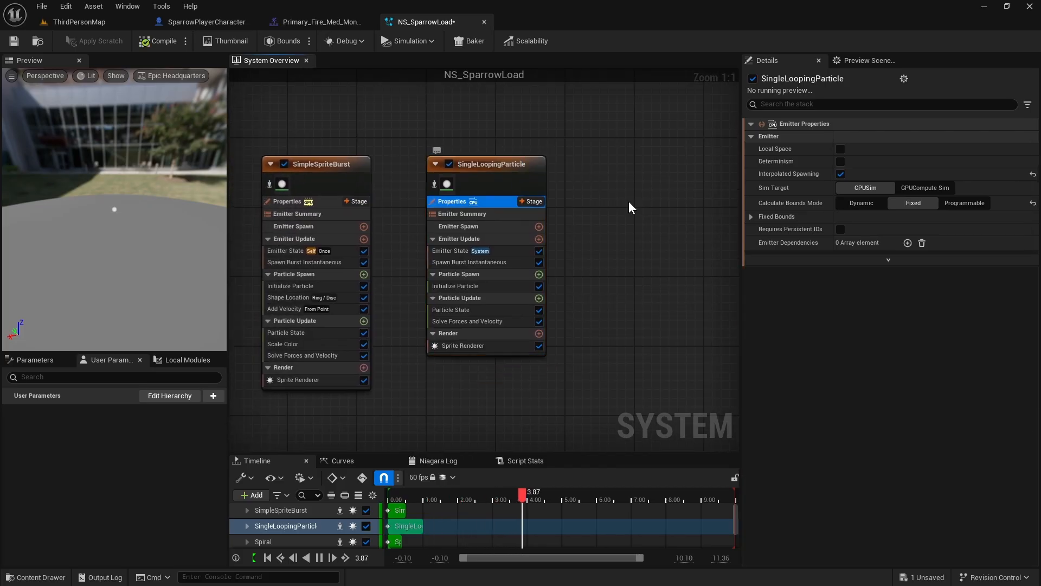
pyautogui.click(915, 186)
# - Set SingleLoopingParticle's Emitter State to Self life cycle, Once loop behavior and a Loop Duration of 0.2
pyautogui.click(457, 249)
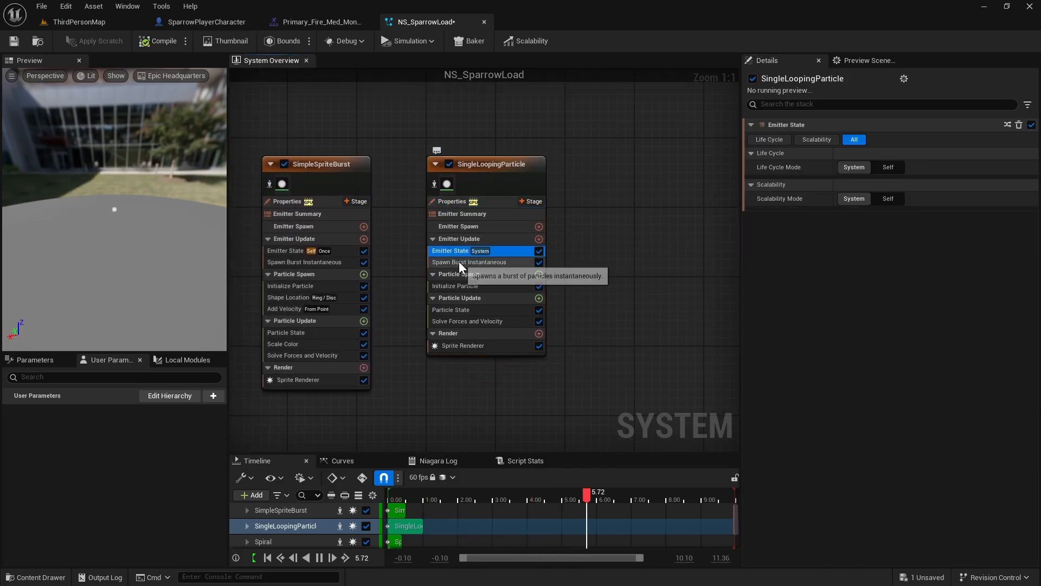
pyautogui.click(888, 167)
pyautogui.click(888, 197)
pyautogui.click(853, 228)
pyautogui.write('.')
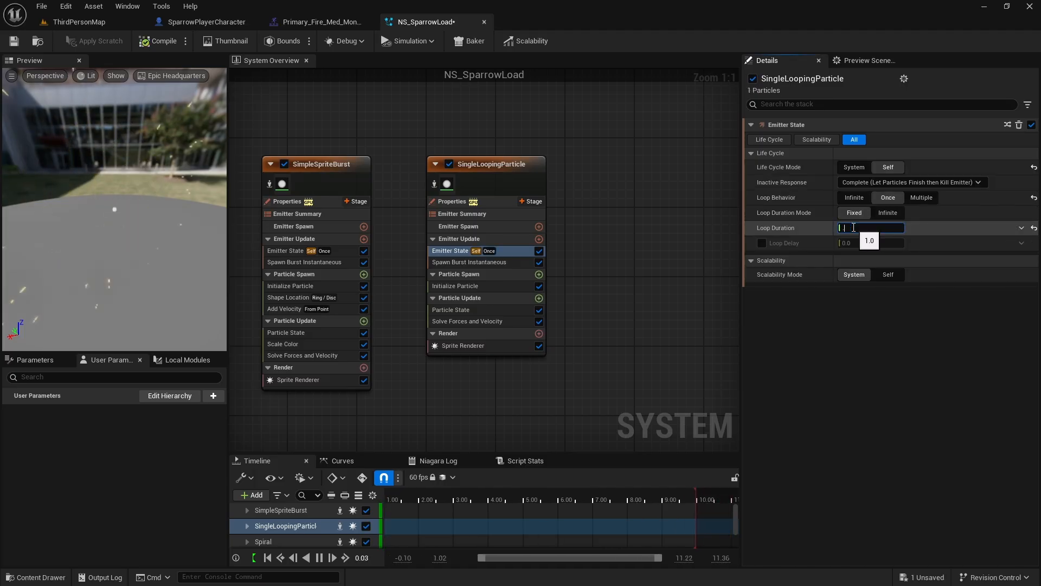
pyautogui.write('2')
pyautogui.press('Return')
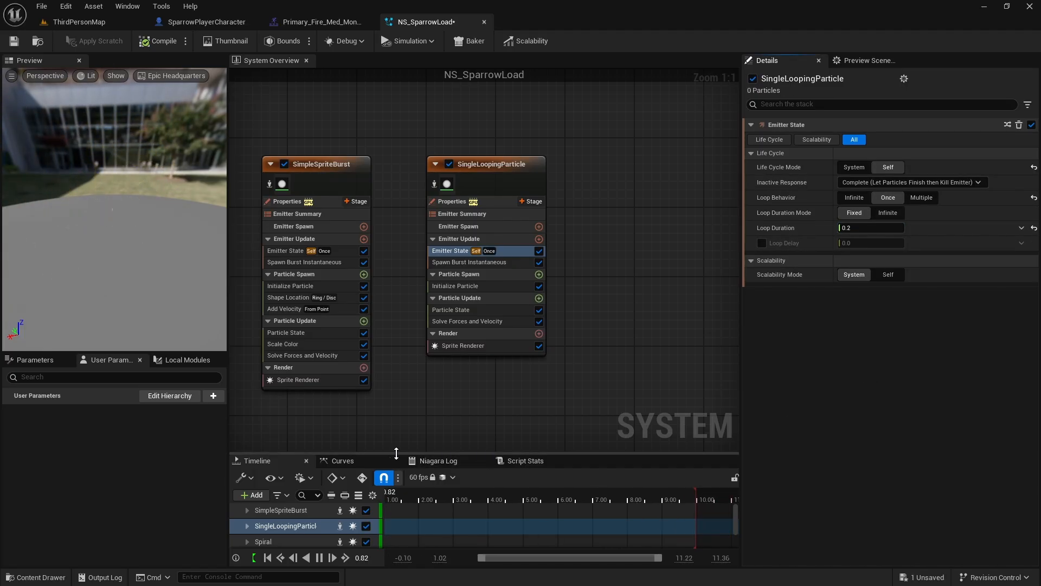
# - Check the Spiral emitter's lifetime and loop duration, and enable a Loop Delay of 0.4 on SingleLoopingParticle
pyautogui.moveTo(389, 452); pyautogui.dragTo(389, 394)
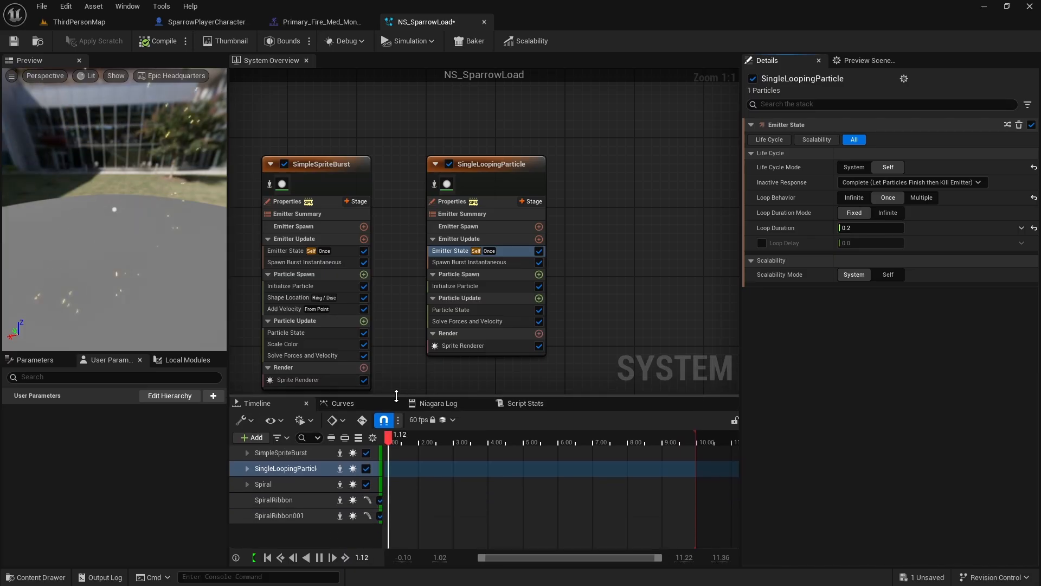
pyautogui.moveTo(523, 558); pyautogui.dragTo(505, 558)
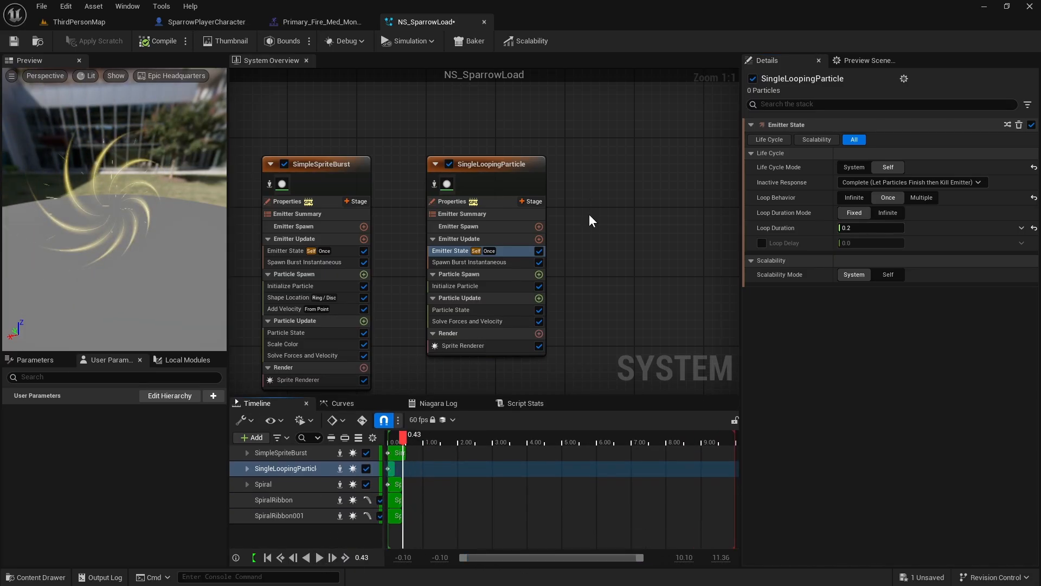
pyautogui.scroll(-4, 591, 219)
pyautogui.click(413, 167)
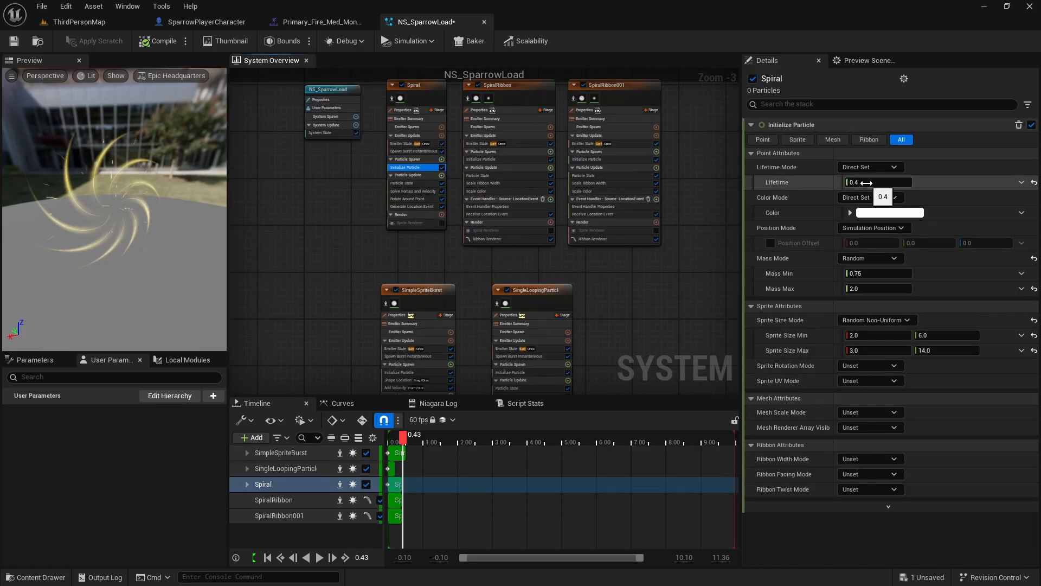
pyautogui.click(402, 143)
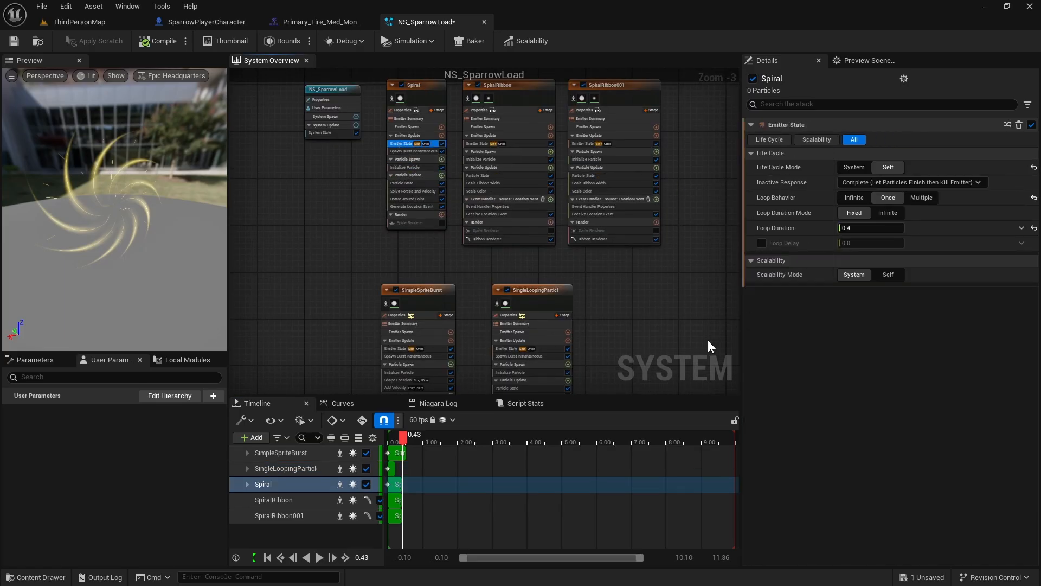
pyautogui.scroll(3, 699, 325)
pyautogui.click(481, 208)
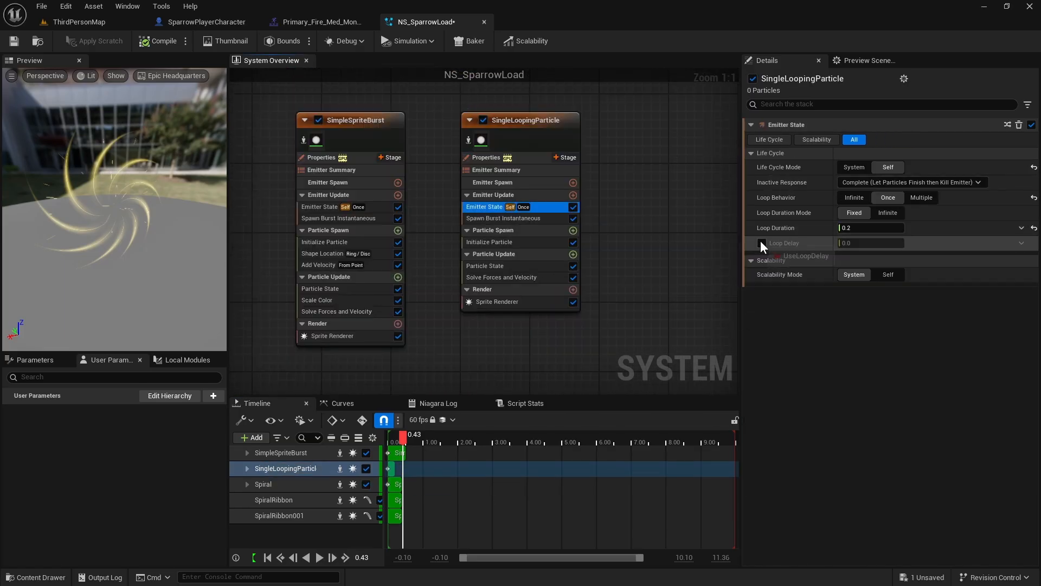
pyautogui.click(761, 242)
pyautogui.click(850, 243)
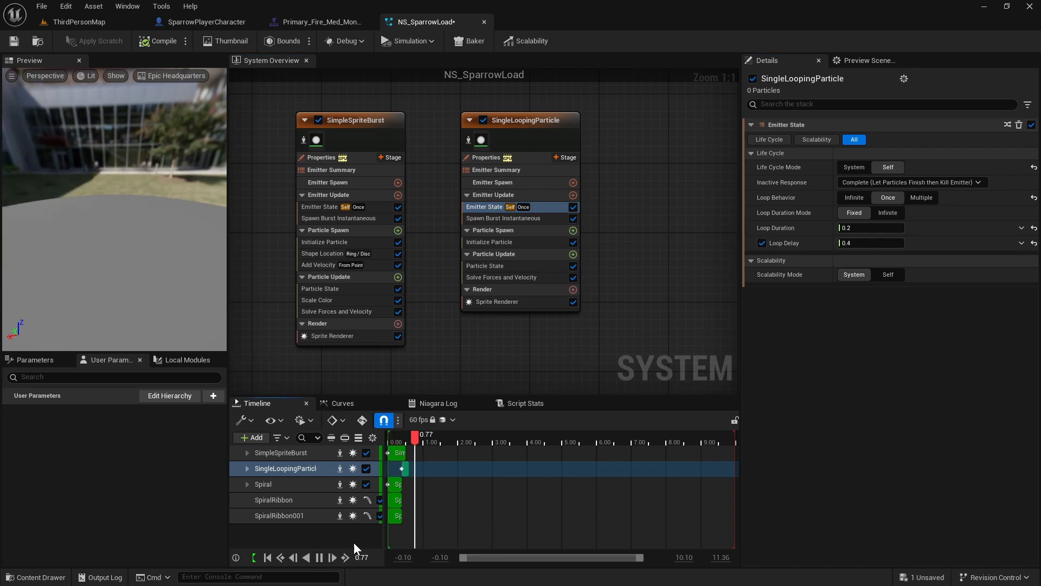
# - Set SingleLoopingParticle's initial Color Mode to Direct Set with a glowing yellow of R 10, G 7.992634, B 1.783
pyautogui.click(500, 218)
pyautogui.click(499, 242)
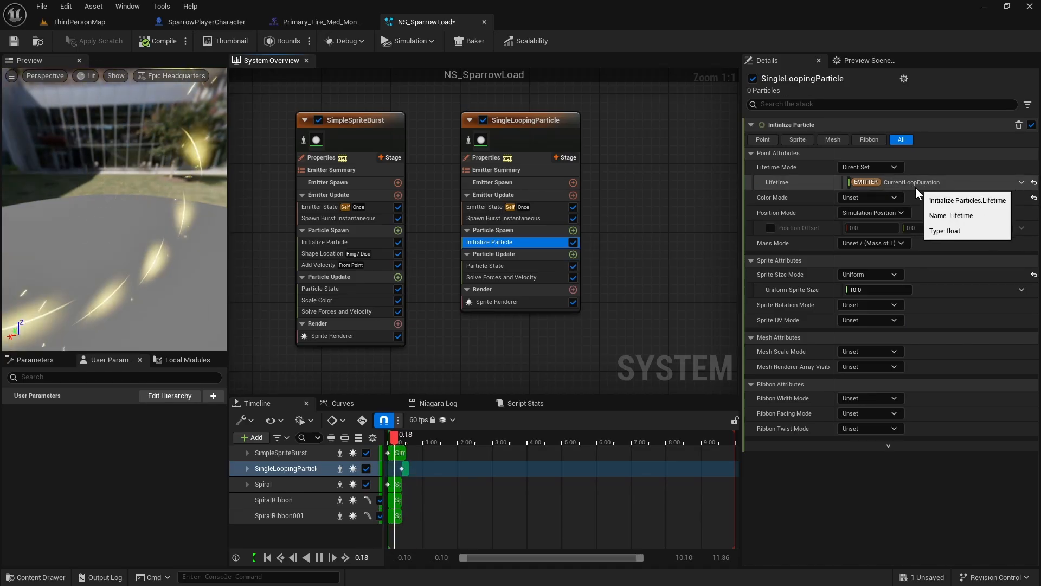
pyautogui.click(874, 197)
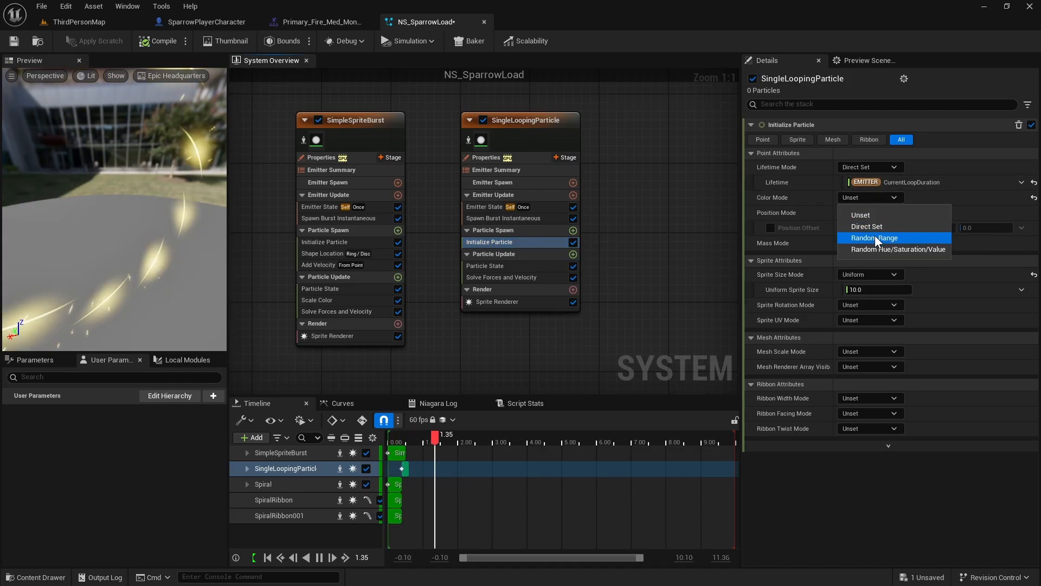
pyautogui.click(874, 227)
pyautogui.click(889, 212)
pyautogui.click(734, 340)
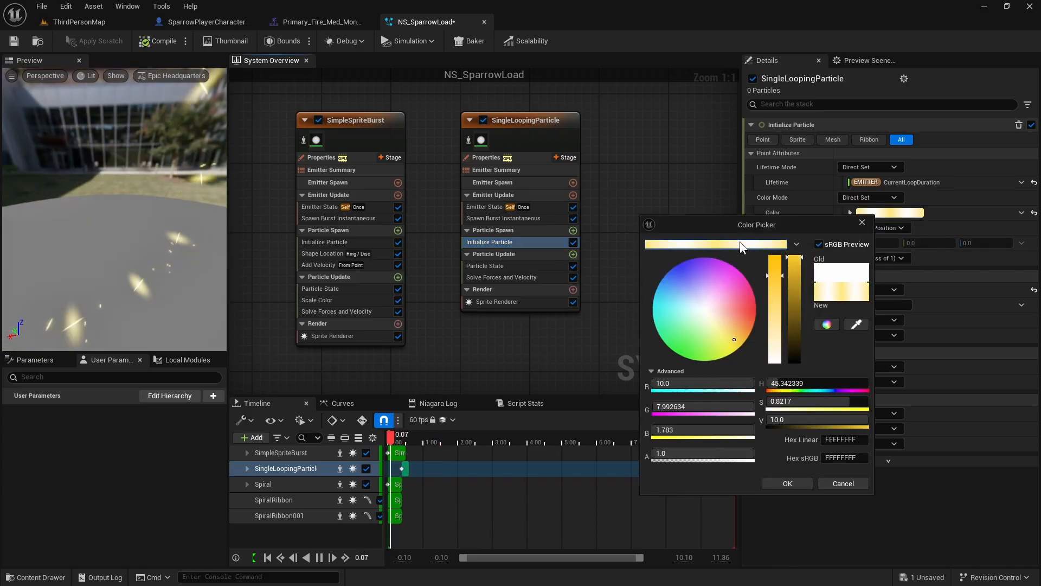
pyautogui.click(779, 480)
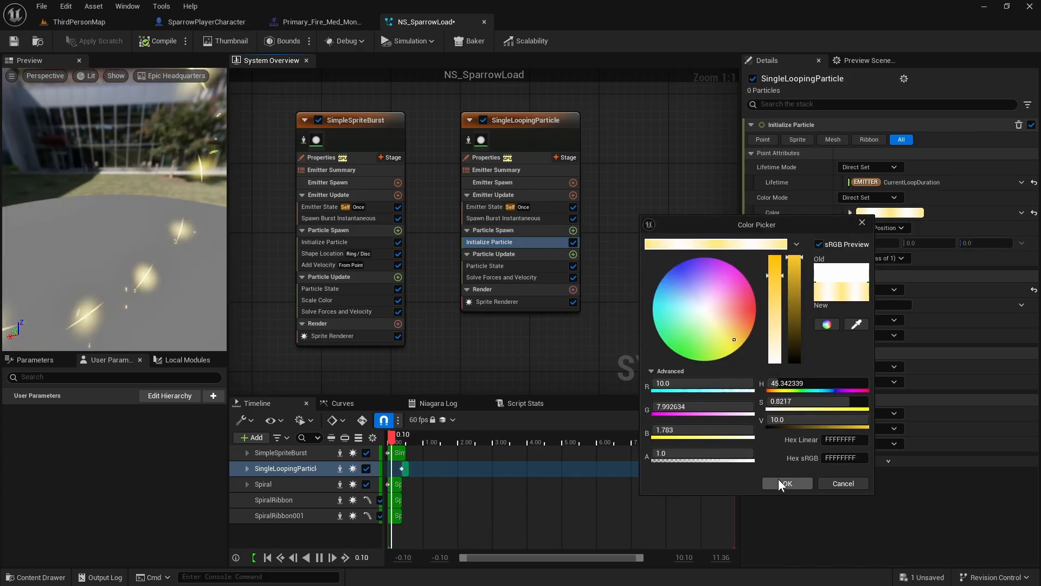
# - Add a Scale Sprite Size module with the Ramp Up Down curve to SingleLoopingParticle, and set its Uniform Sprite Size to 50
pyautogui.click(573, 254)
pyautogui.write('scale')
pyautogui.click(450, 469)
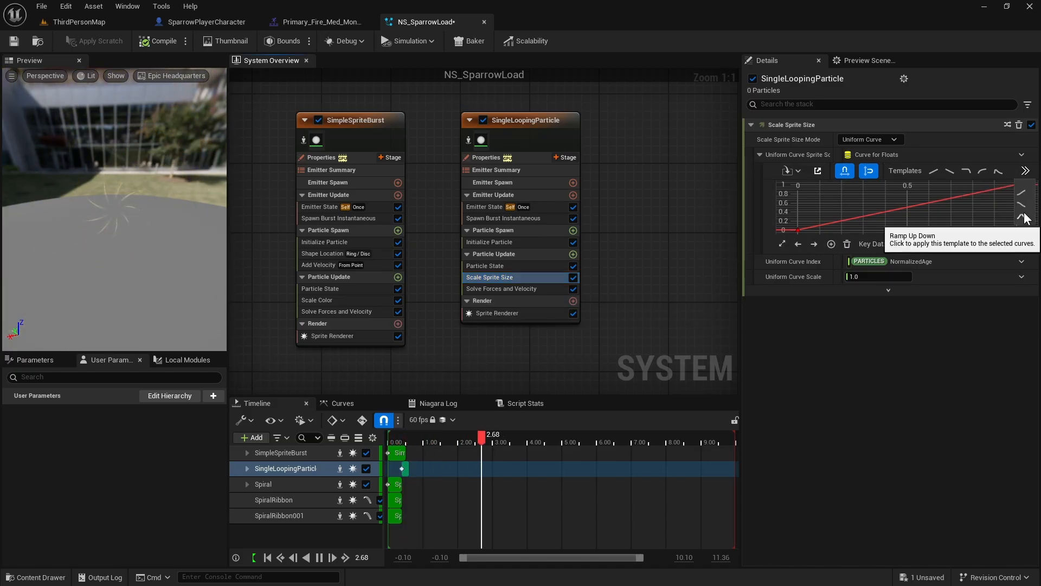
pyautogui.click(1023, 216)
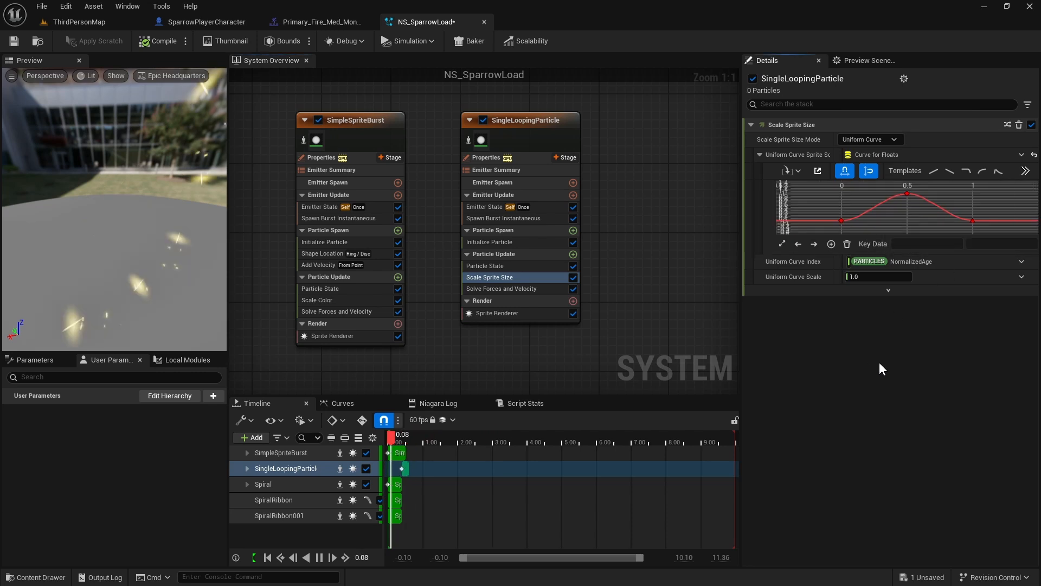
pyautogui.click(503, 242)
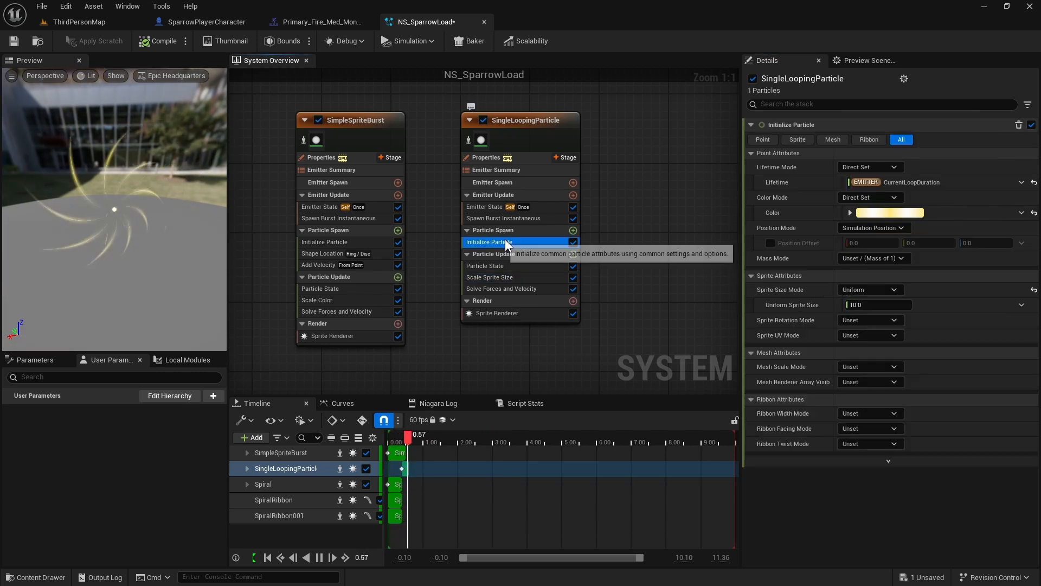
pyautogui.click(869, 305)
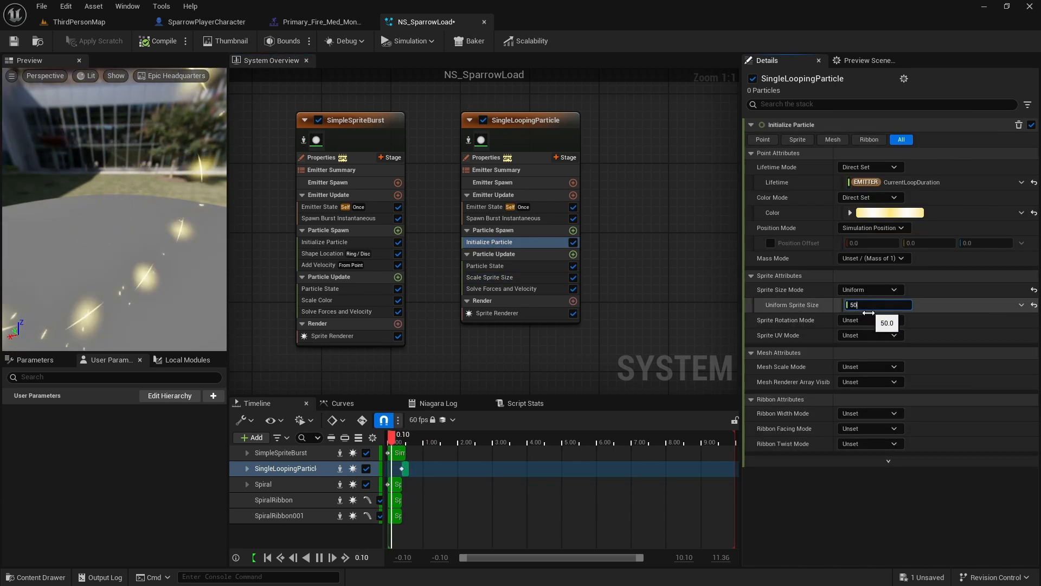
# - Add a Scale Color module to SingleLoopingParticle and drive Scale Alpha with Float from Curve using the Pulse Out template
pyautogui.click(572, 254)
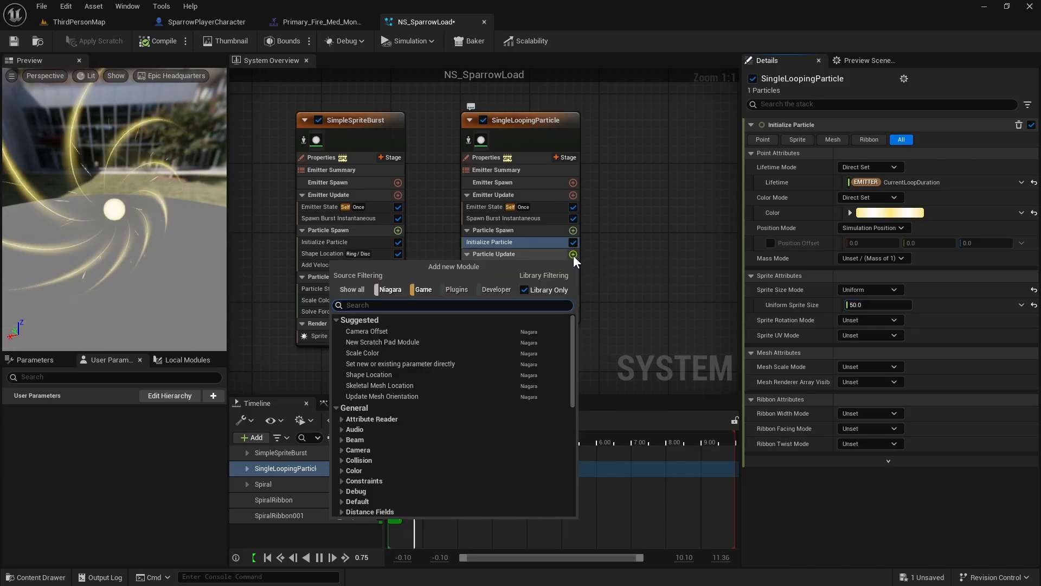
pyautogui.write('sca')
pyautogui.click(413, 332)
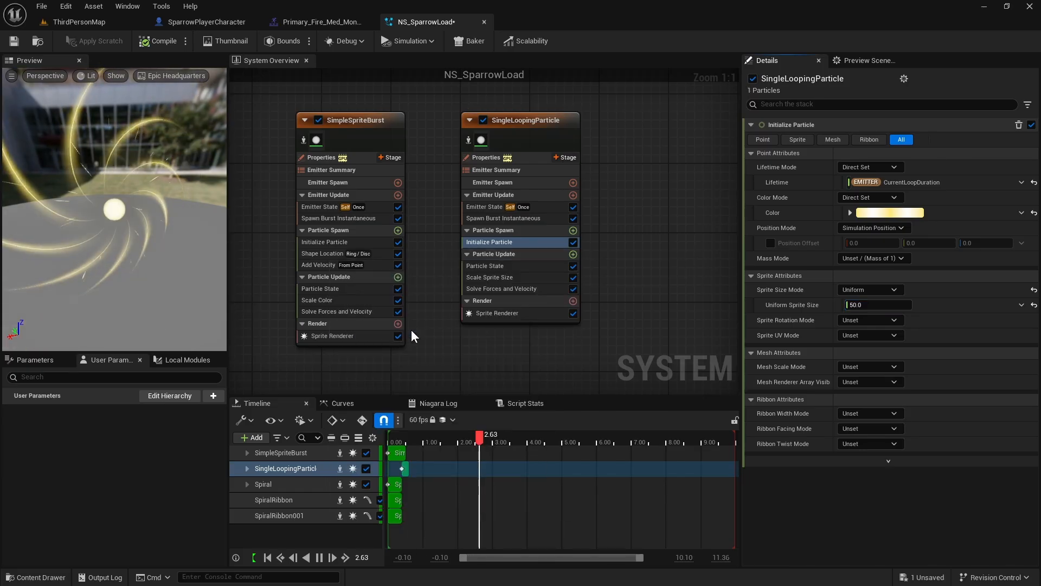
pyautogui.click(1022, 170)
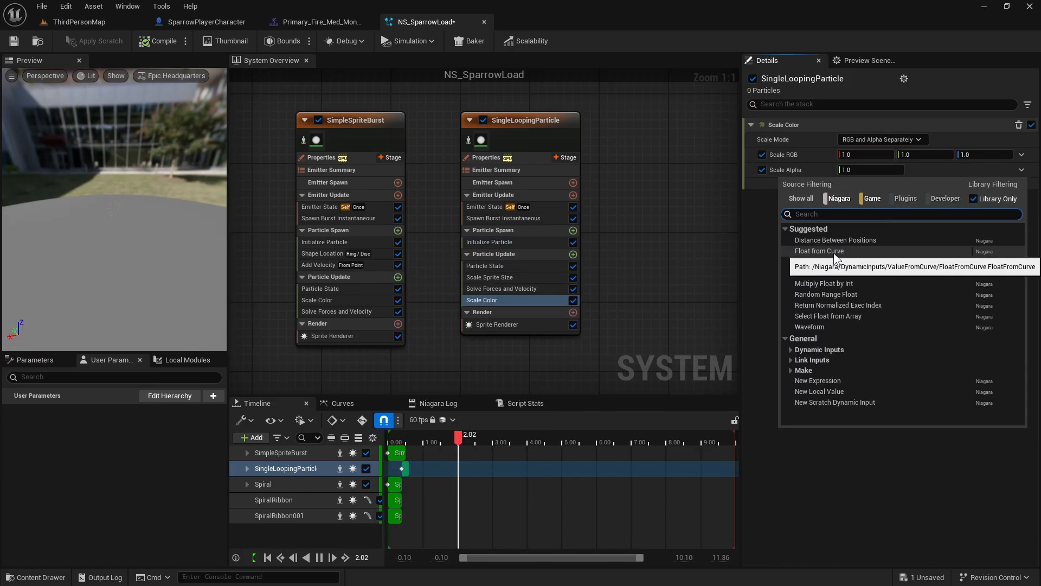
pyautogui.click(834, 251)
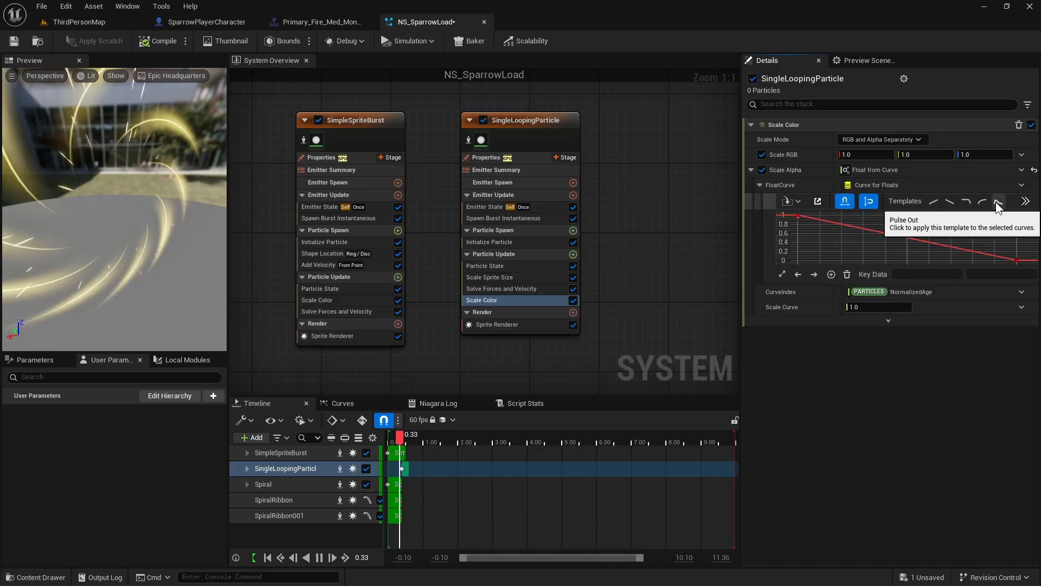
pyautogui.click(996, 202)
# - Move the Scale Alpha curve's peak key to 0.3 and flatten its outgoing tangent for a softer fade
pyautogui.click(861, 224)
pyautogui.click(916, 274)
pyautogui.write('.')
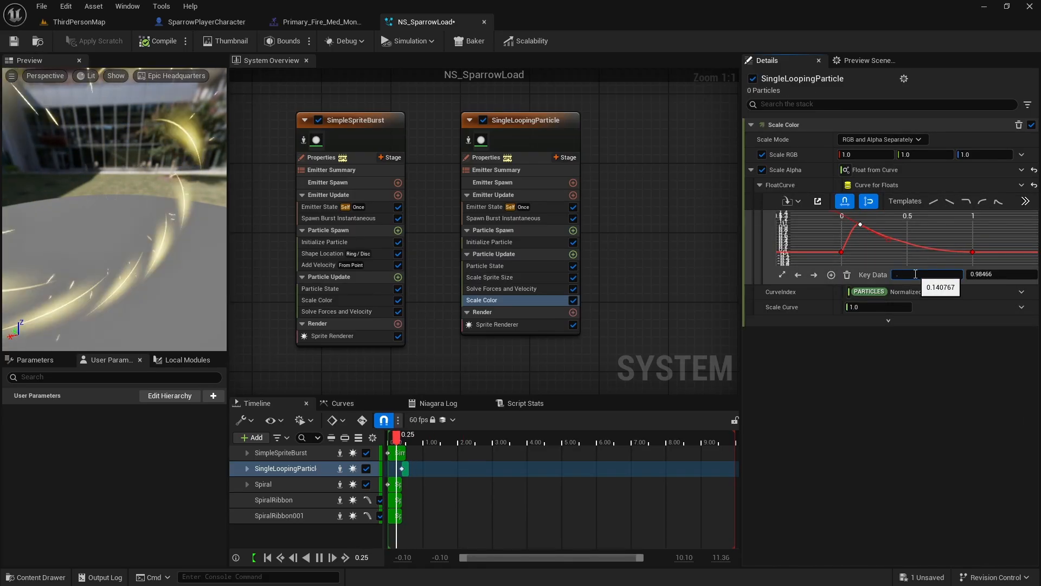
pyautogui.write('3')
pyautogui.press('Return')
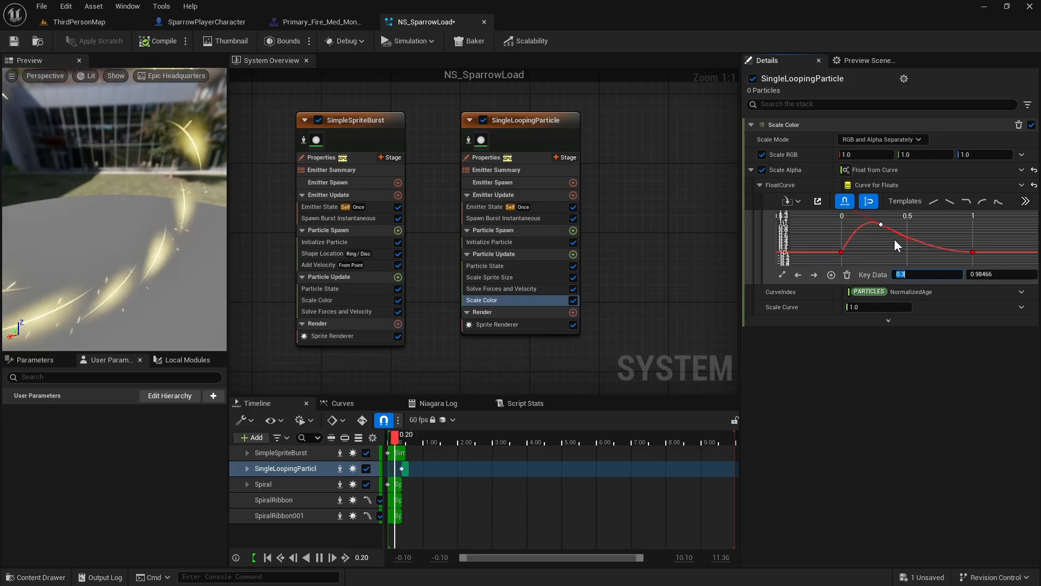
pyautogui.moveTo(912, 240); pyautogui.dragTo(918, 226)
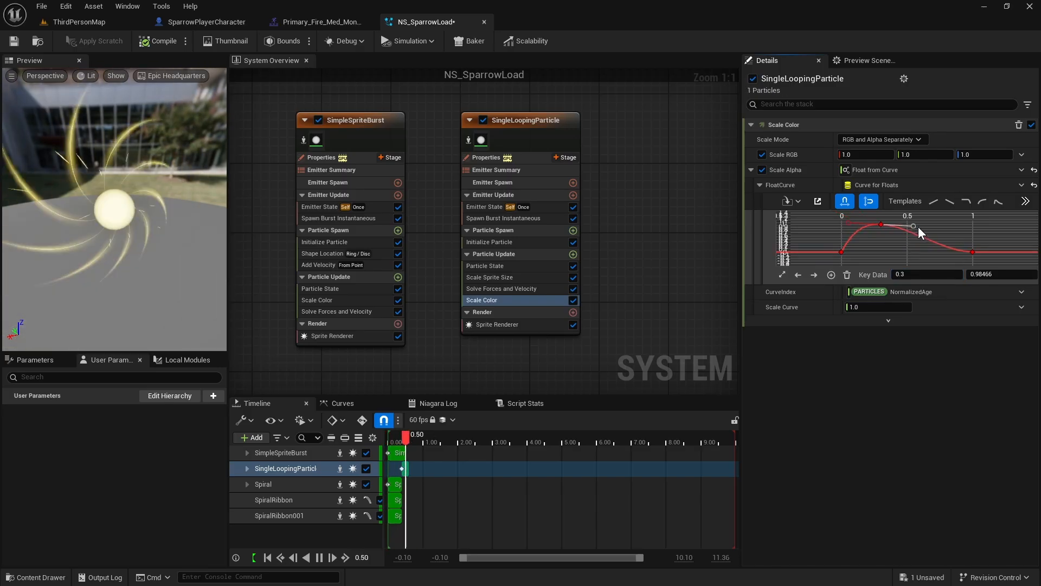
# - Assign the radial gradient material to SingleLoopingParticle's Sprite Renderer
pyautogui.click(533, 326)
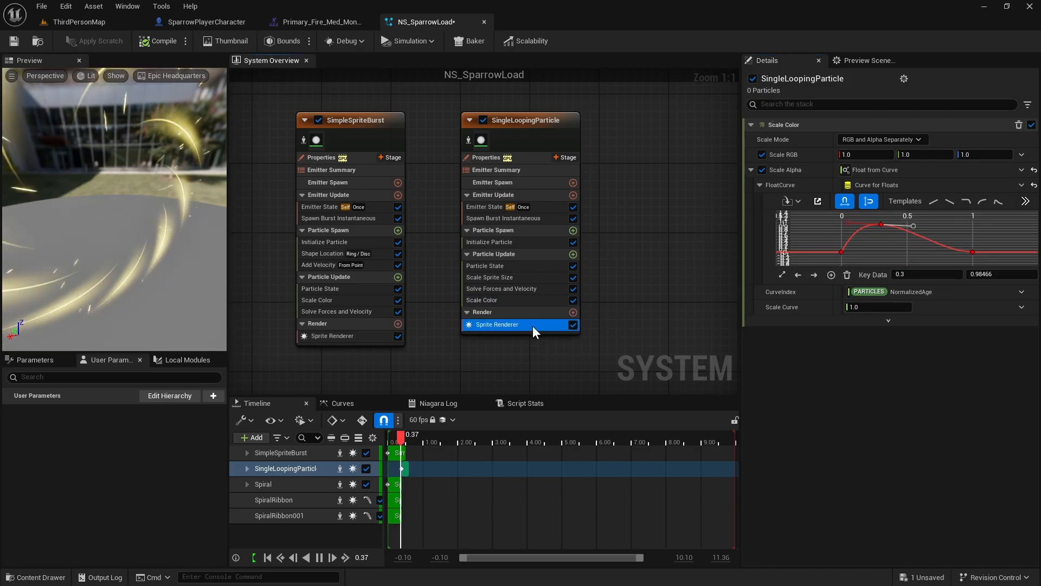
pyautogui.click(914, 153)
pyautogui.write('radial')
pyautogui.click(945, 345)
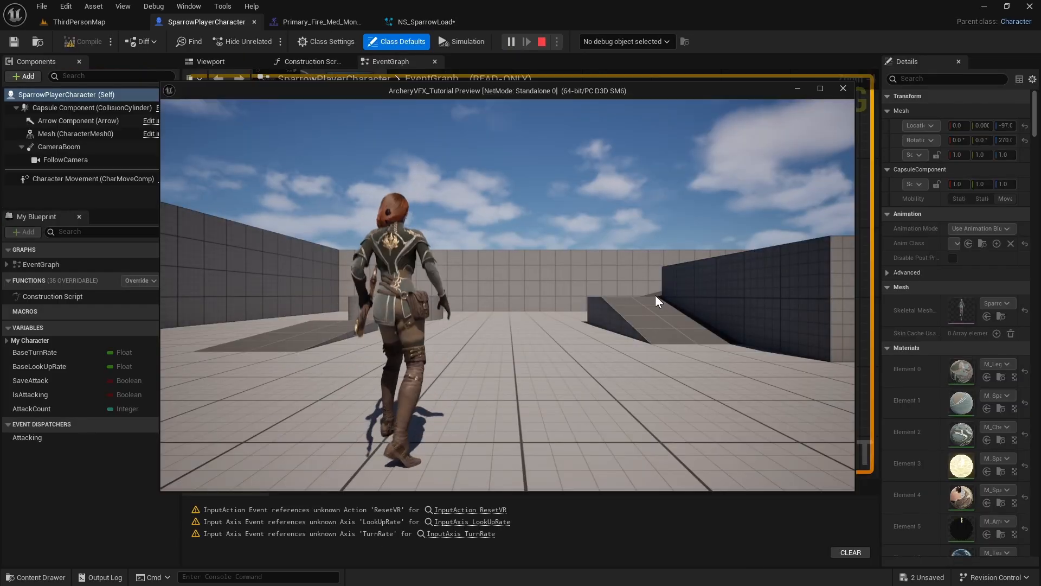
# - Test Sparrow's bow attack in the running game preview to check the charge-up effect, and end the play session
pyautogui.click(691, 327)
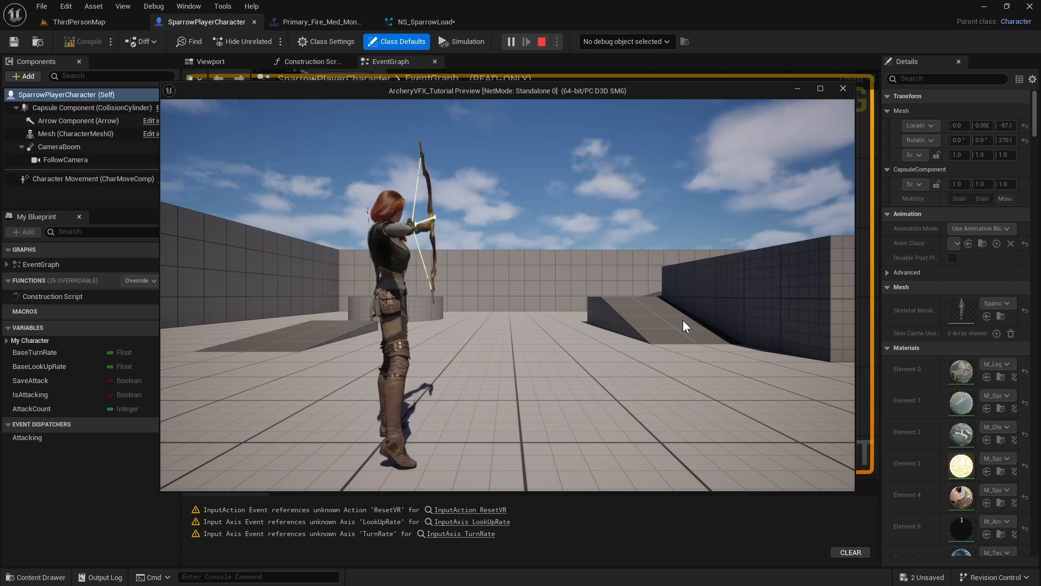
pyautogui.click(682, 320)
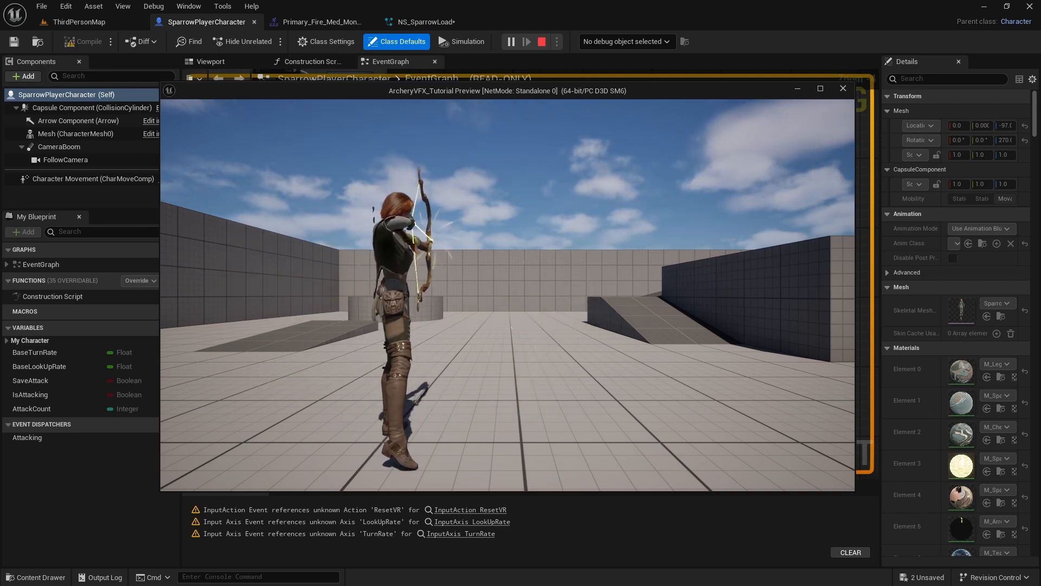
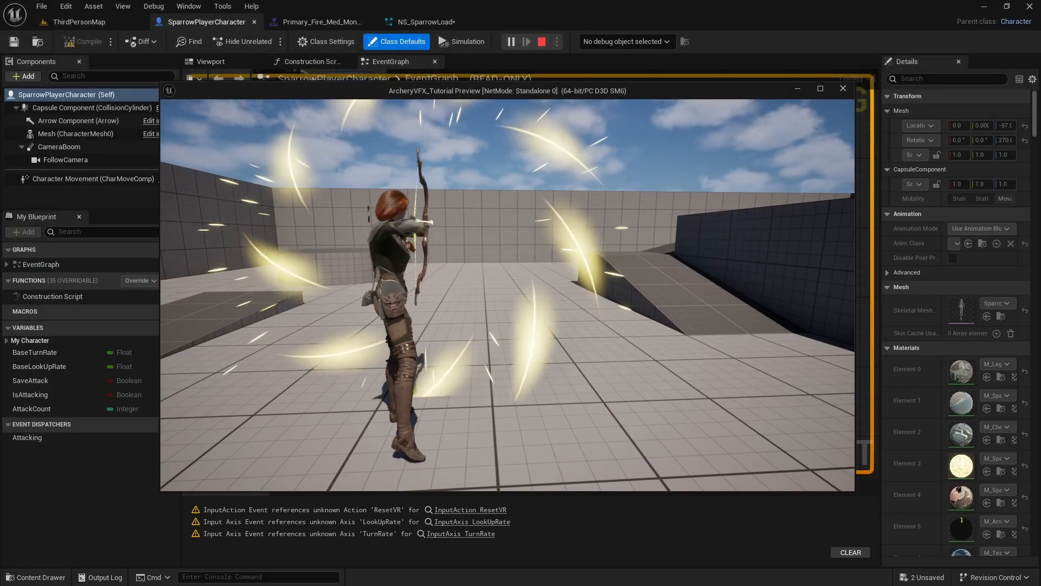
pyautogui.press('Escape')
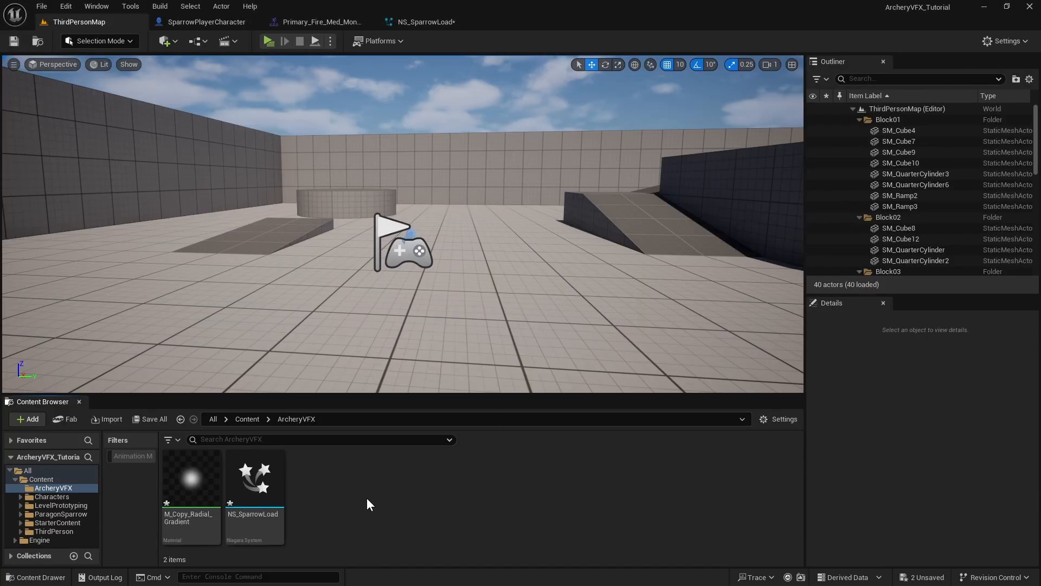
# - Create a Niagara System from the SingleLoopingParticle template in the ArcheryVFX folder and name it NS_SparrowShoot
pyautogui.rightClick(367, 497)
pyautogui.click(433, 220)
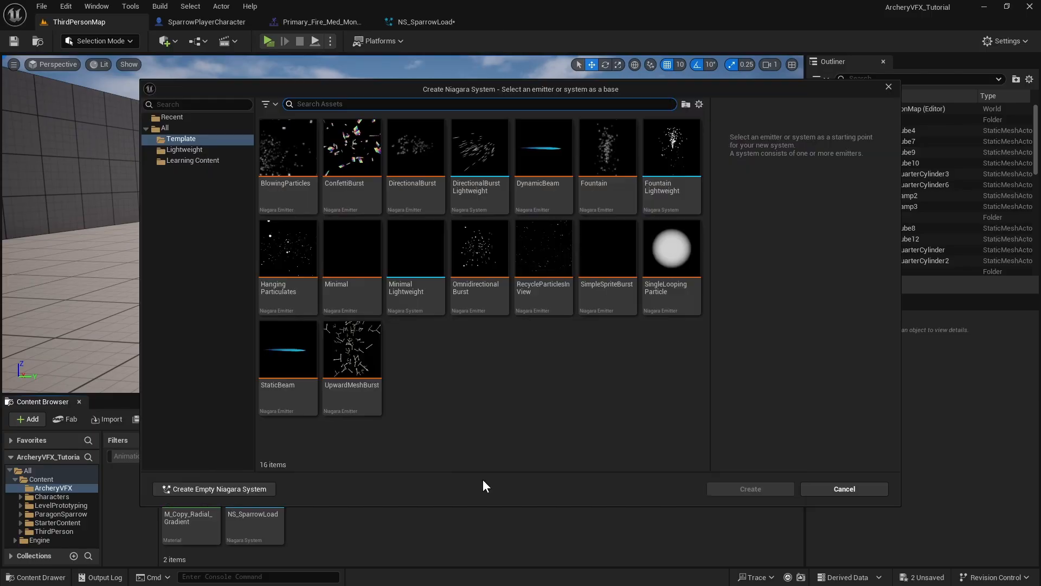
pyautogui.click(681, 255)
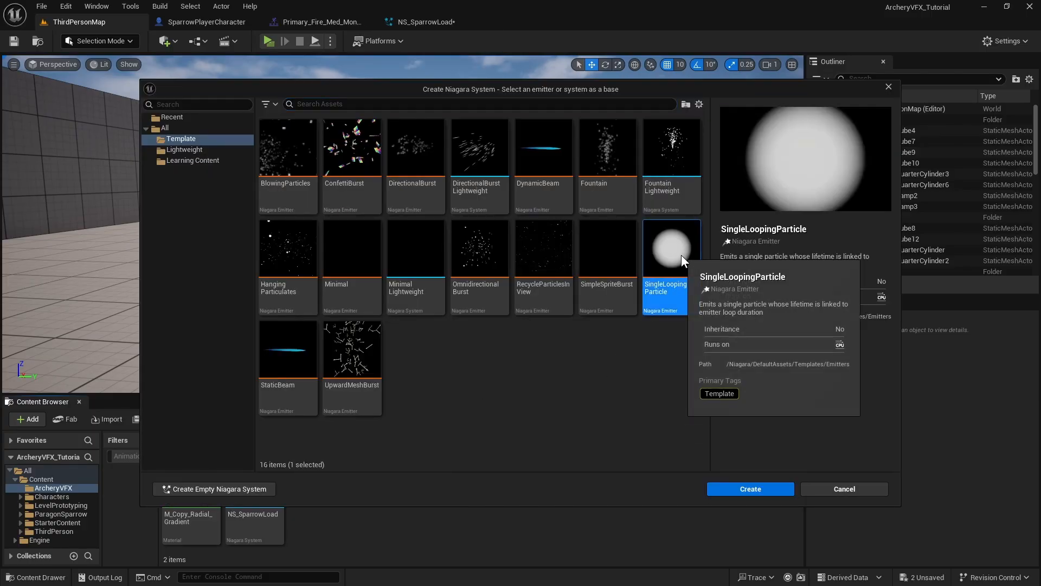
pyautogui.click(748, 486)
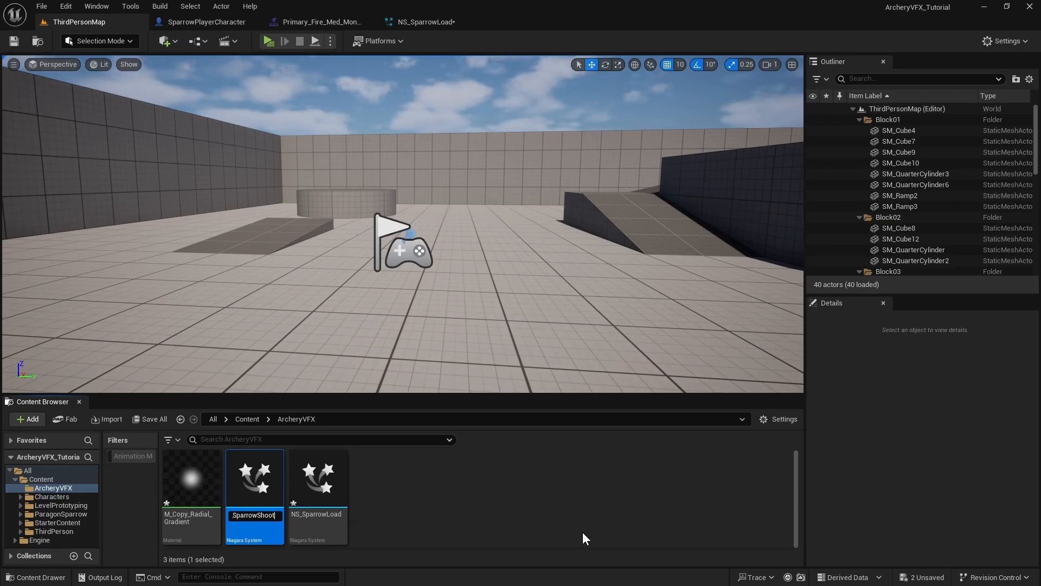
pyautogui.write('NS_SparrowShoot')
pyautogui.press('Return')
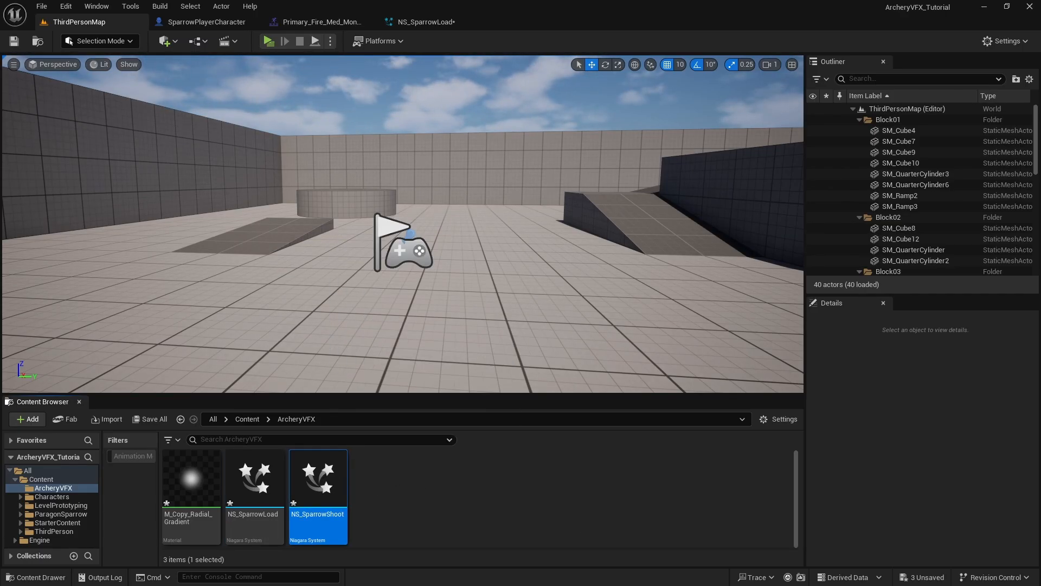
# - Open NS_SparrowShoot and set SingleLoopingParticle's Emitter State to the Self life cycle, looping Once with a shorter duration
pyautogui.press('Return')
pyautogui.click(499, 219)
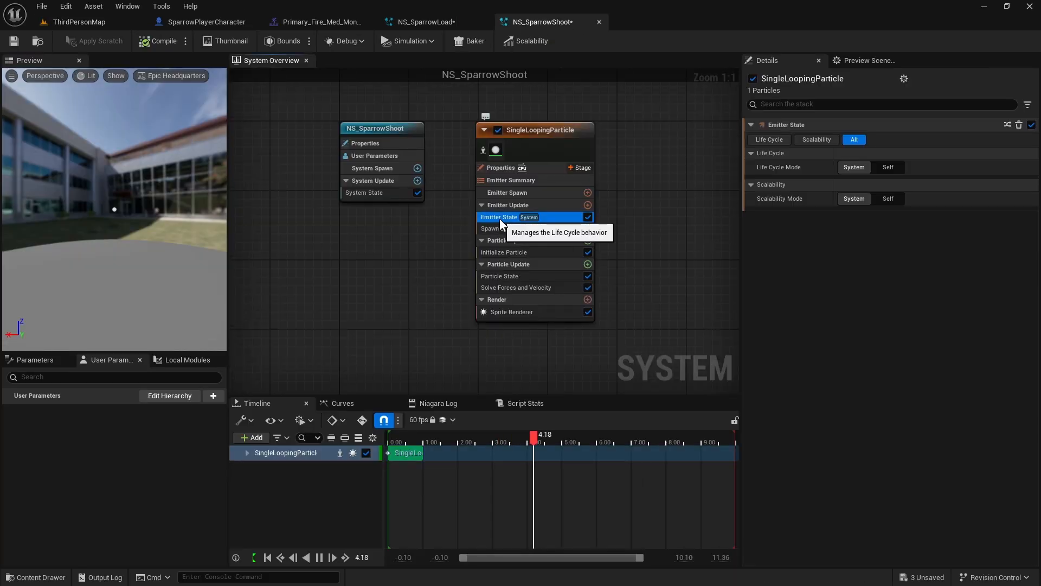
pyautogui.click(886, 167)
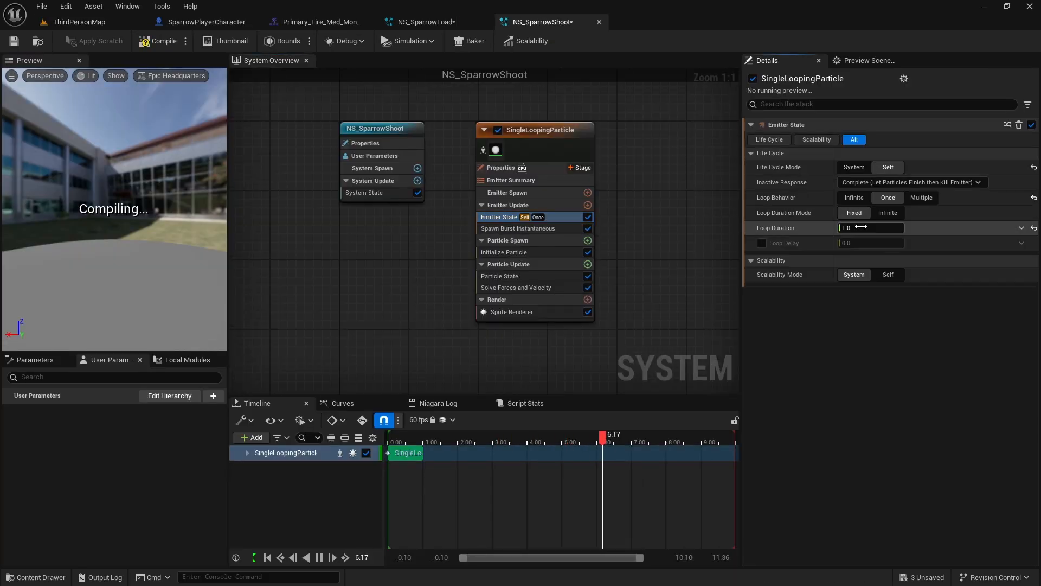
# - Give SingleLoopingParticle's Initialize Particle a direct pale yellow glowing color and a uniform sprite size of 30
pyautogui.click(504, 252)
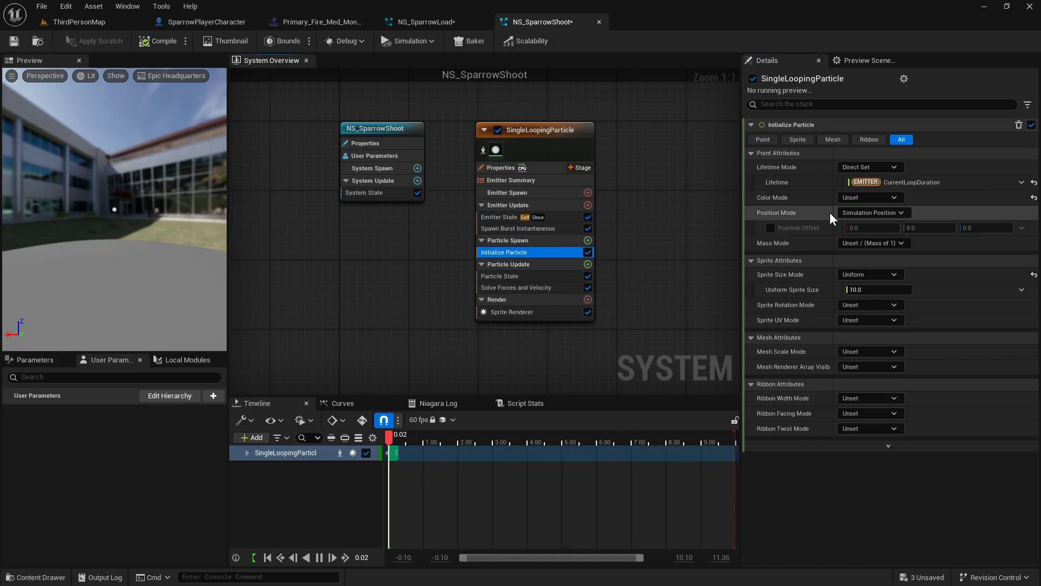
pyautogui.click(871, 198)
pyautogui.click(879, 209)
pyautogui.click(878, 214)
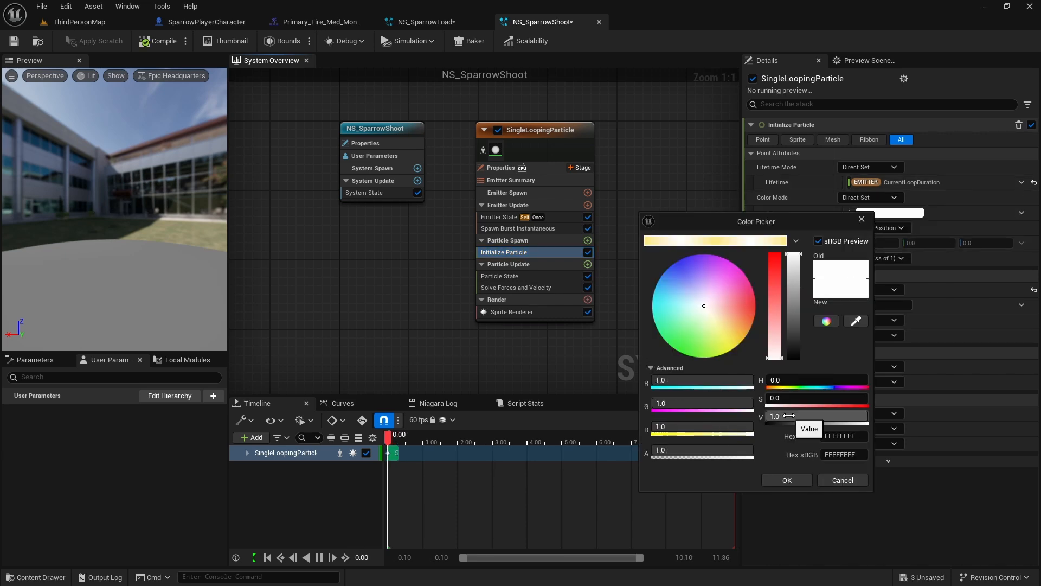
pyautogui.click(730, 247)
pyautogui.click(872, 309)
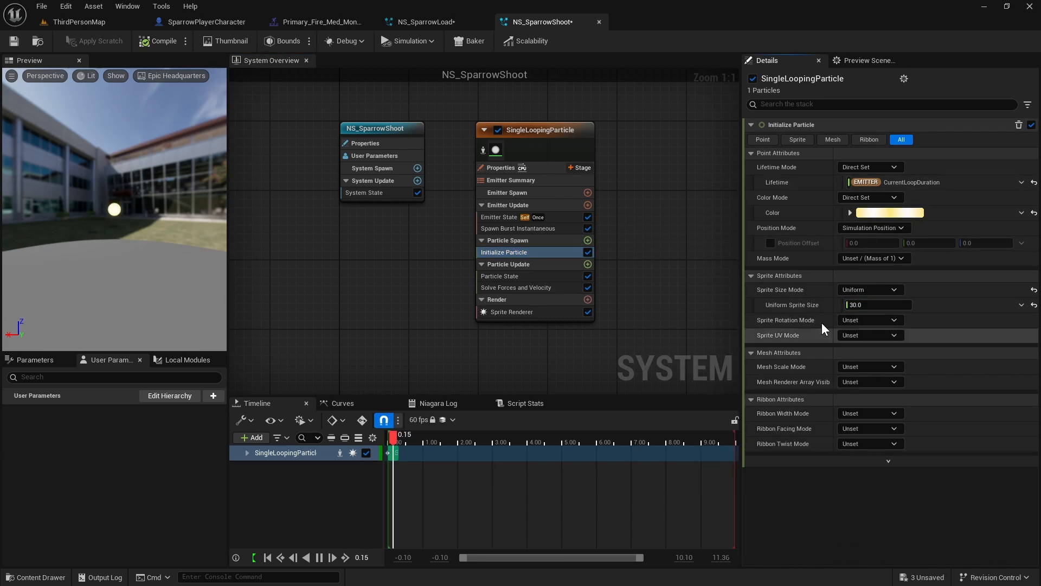
# - Add a Scale Sprite Size module to SingleLoopingParticle's Particle Update
pyautogui.click(588, 264)
pyautogui.write('sca')
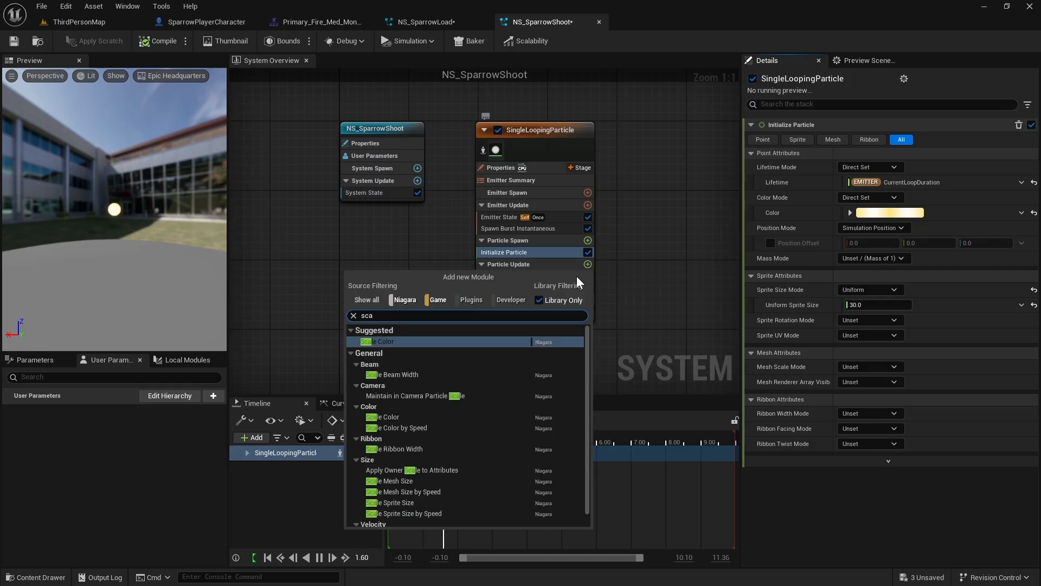
pyautogui.click(477, 502)
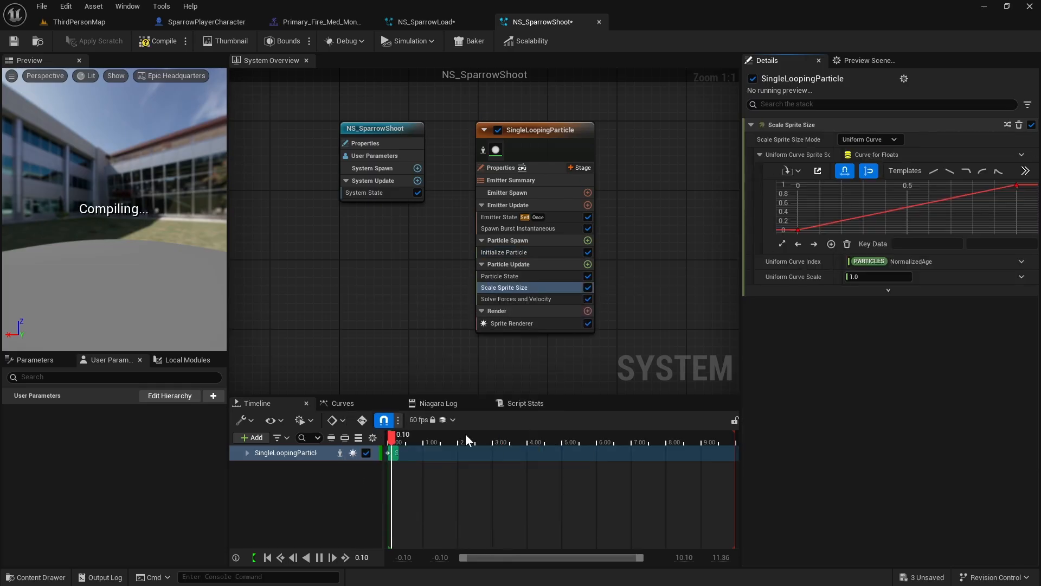
# - Add a Play Niagara Particle Effect notify at the start of notify track 2 in Sparrow's Primary_Fire_Med montage
pyautogui.click(321, 22)
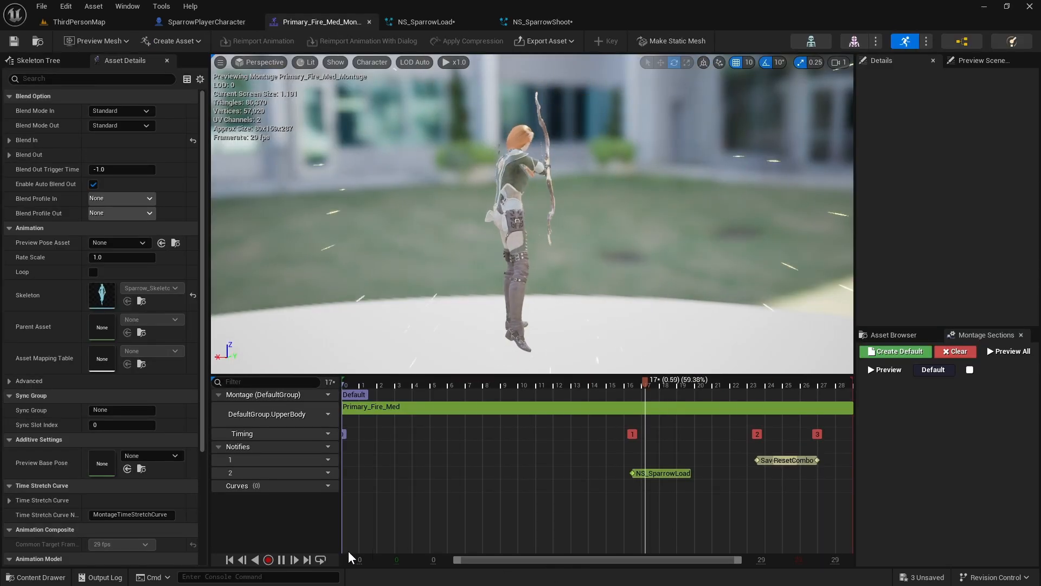
pyautogui.click(281, 560)
pyautogui.click(350, 383)
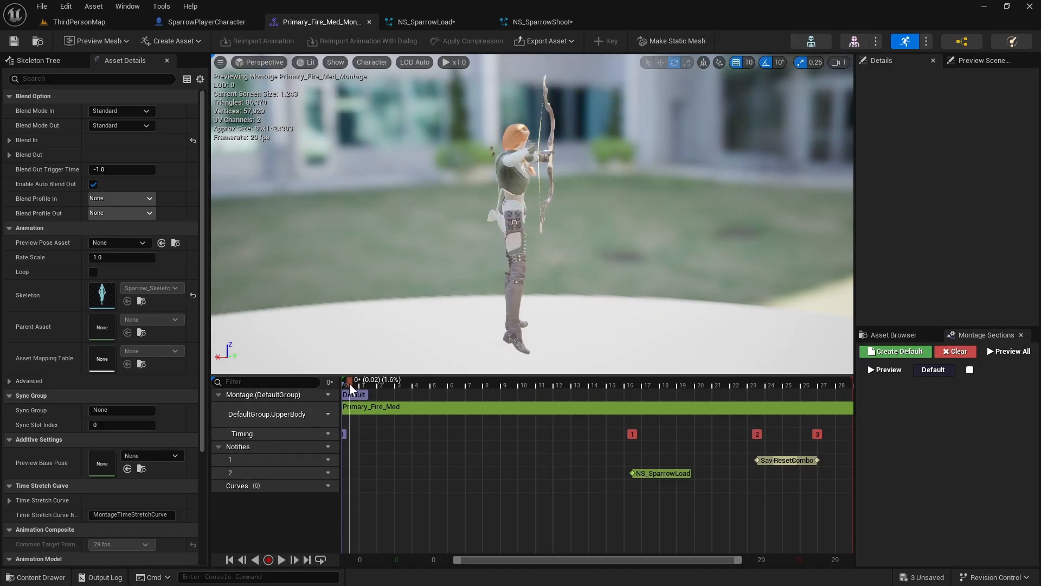
pyautogui.moveTo(343, 384); pyautogui.dragTo(343, 385)
pyautogui.rightClick(351, 473)
pyautogui.moveTo(382, 496)
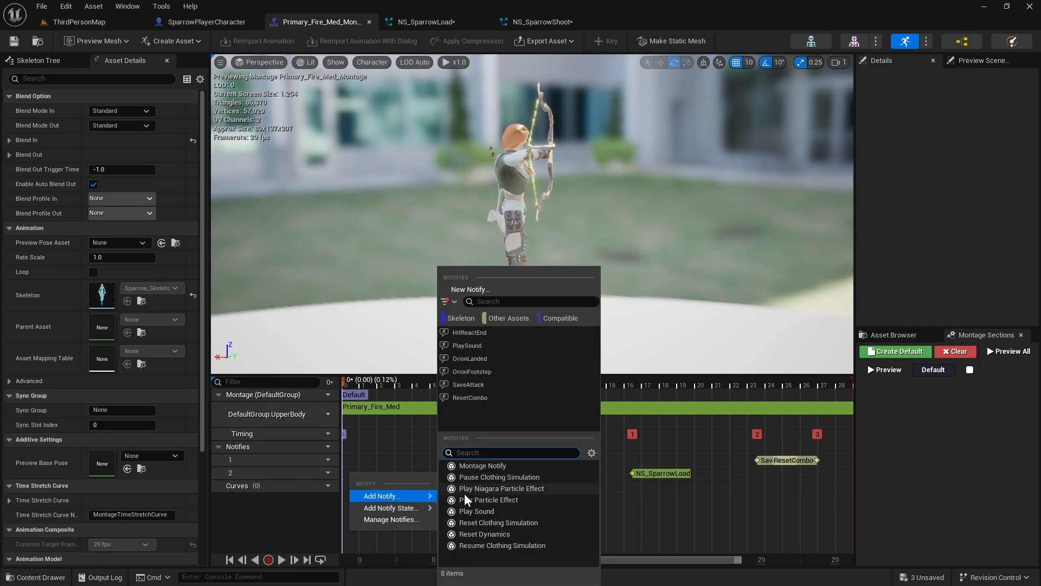
pyautogui.click(497, 489)
# - Assign NS_SparrowShoot to the new notify, attach it to the arrow_anchor socket, and play the montage
pyautogui.click(385, 473)
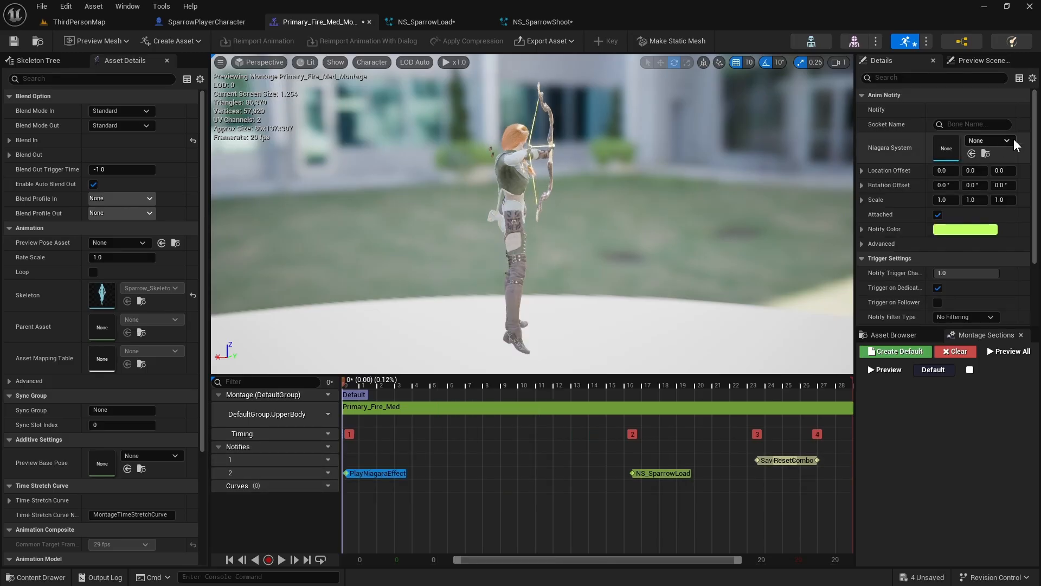
pyautogui.click(999, 142)
pyautogui.click(970, 307)
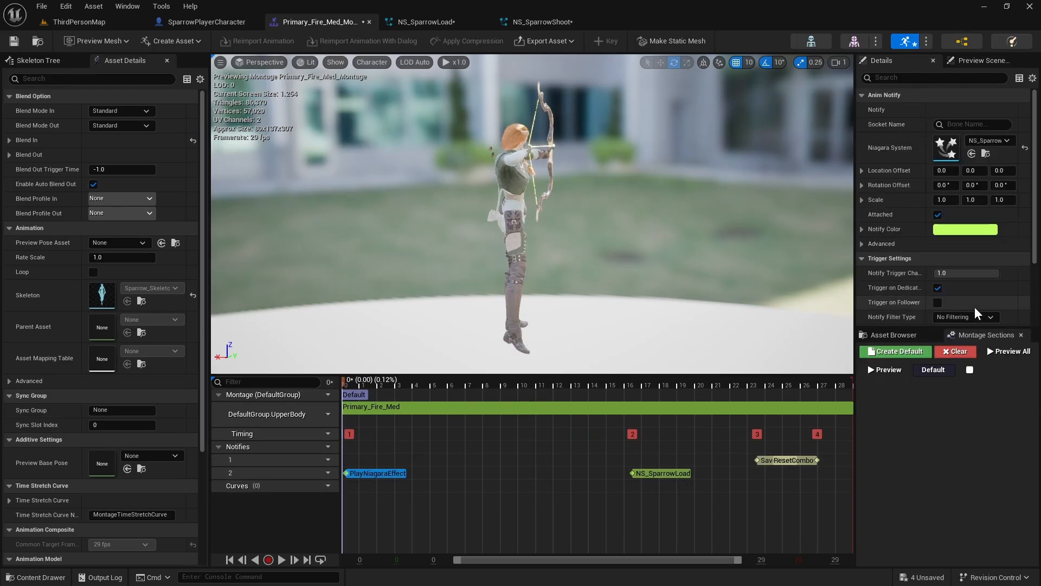
pyautogui.click(966, 125)
pyautogui.write('arro')
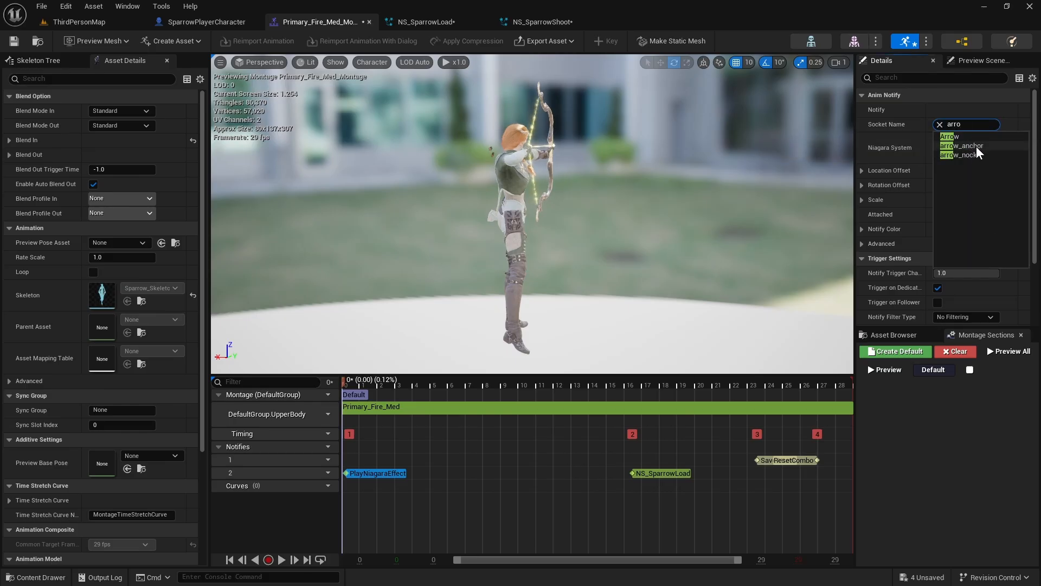
pyautogui.click(976, 147)
pyautogui.click(281, 560)
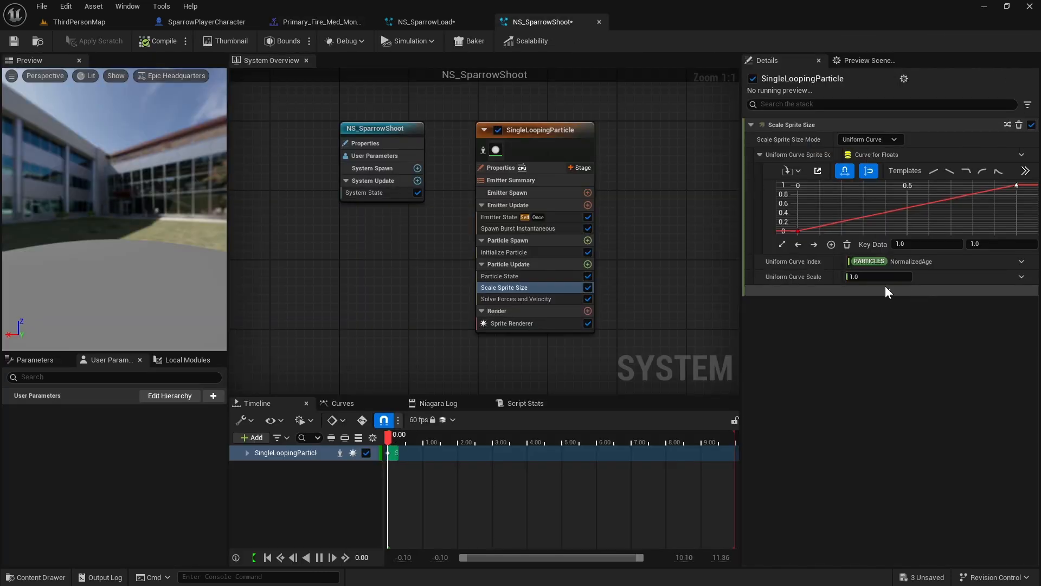
# - Set the Scale Sprite Size module's Uniform Curve Scale to 3.0 and check the effect in the firing montage
pyautogui.click(865, 277)
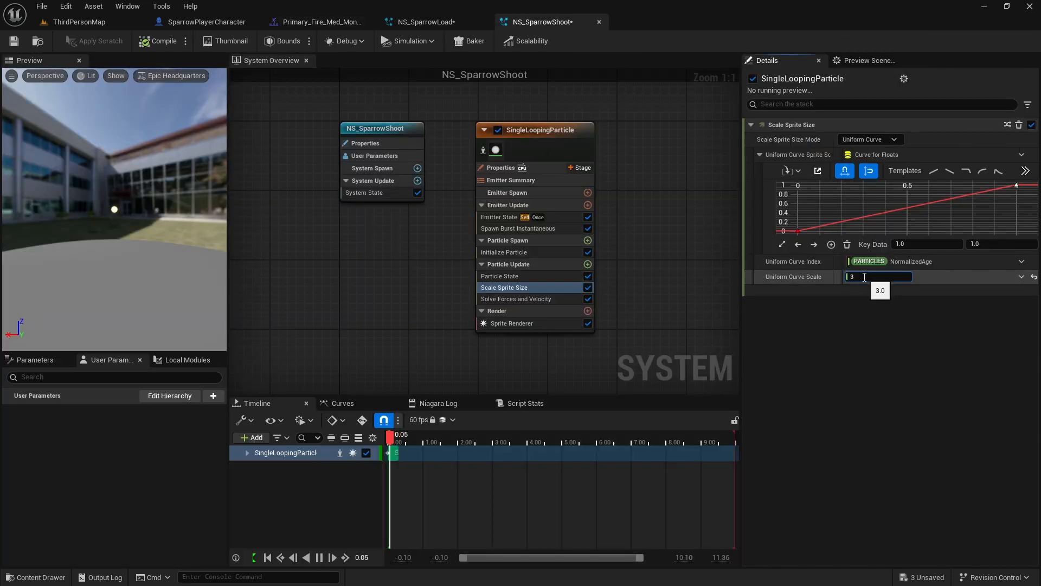
pyautogui.write('3')
pyautogui.press('Return')
pyautogui.click(308, 21)
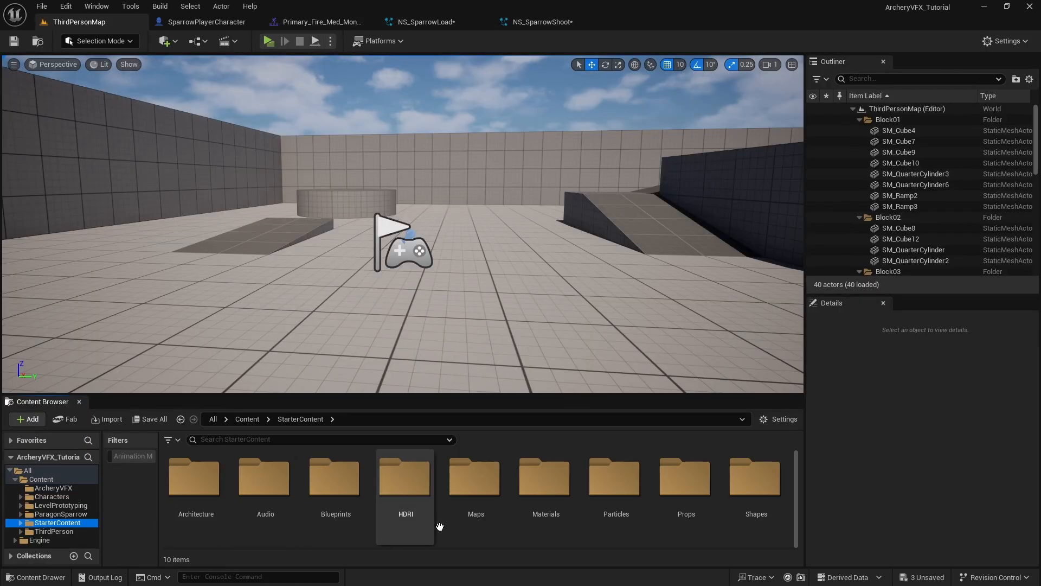
# - Bring the M_Burst material from StarterContent's Particles/Materials folder into the ArcheryVFX folder
pyautogui.doubleClick(615, 483)
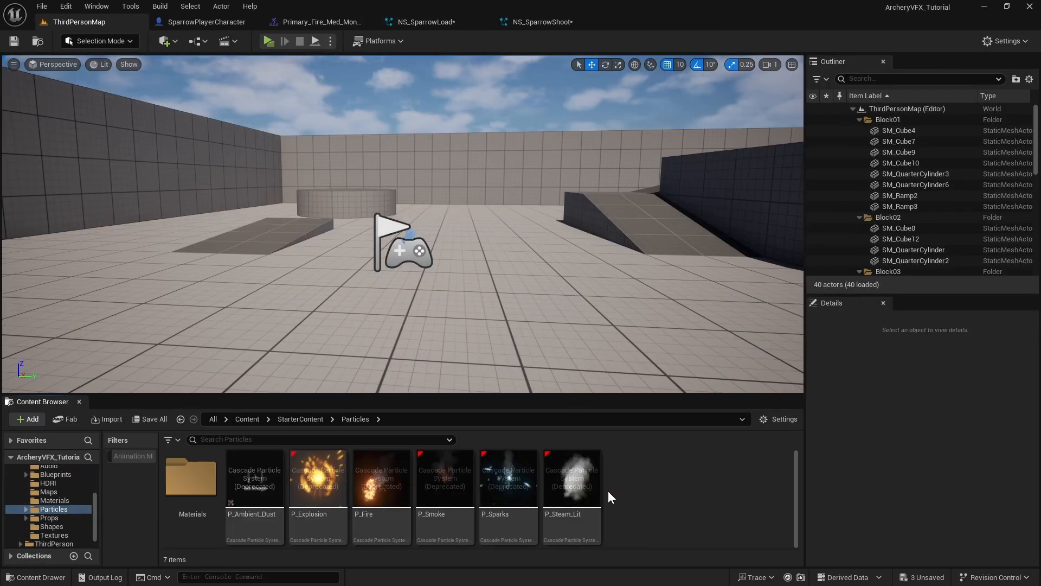
pyautogui.doubleClick(190, 482)
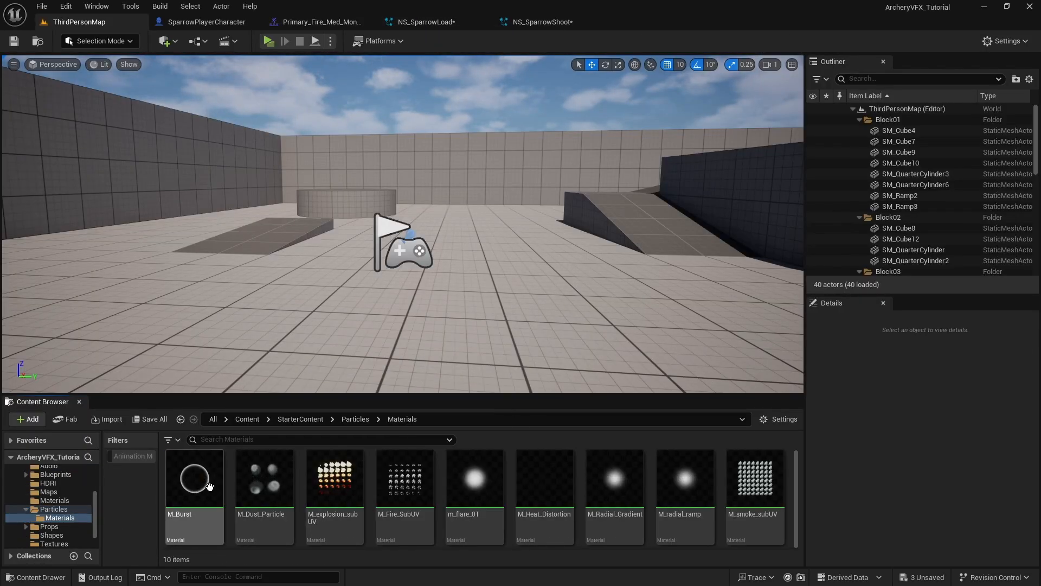
pyautogui.moveTo(205, 484)
pyautogui.scroll(4, 44, 511)
pyautogui.moveTo(202, 476); pyautogui.dragTo(54, 483)
pyautogui.click(88, 520)
pyautogui.click(53, 483)
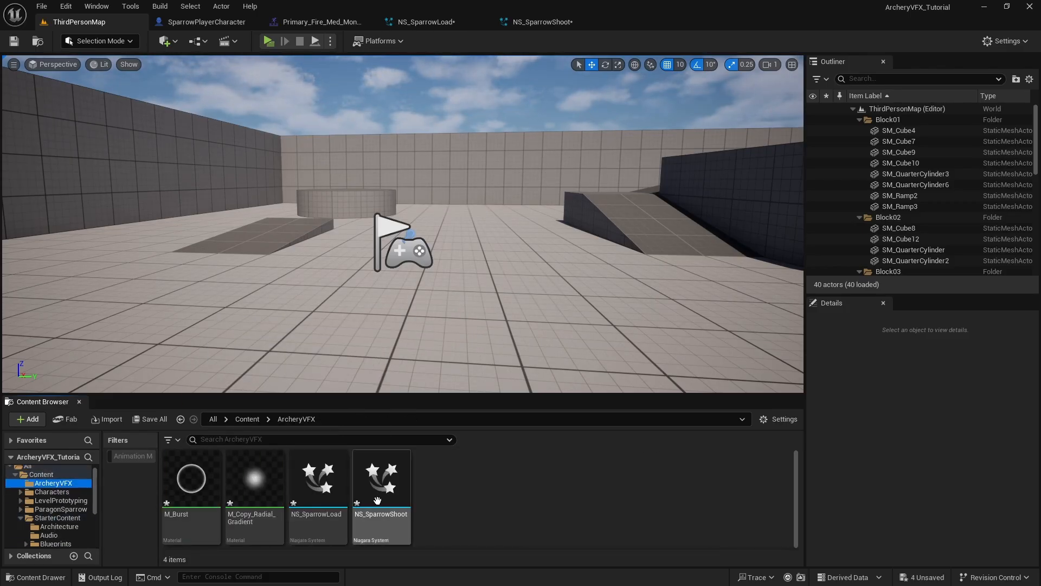
# - In the M_Burst material, set the Dynamic Parameter node's default R value to 1.0 and inspect the preview
pyautogui.doubleClick(203, 477)
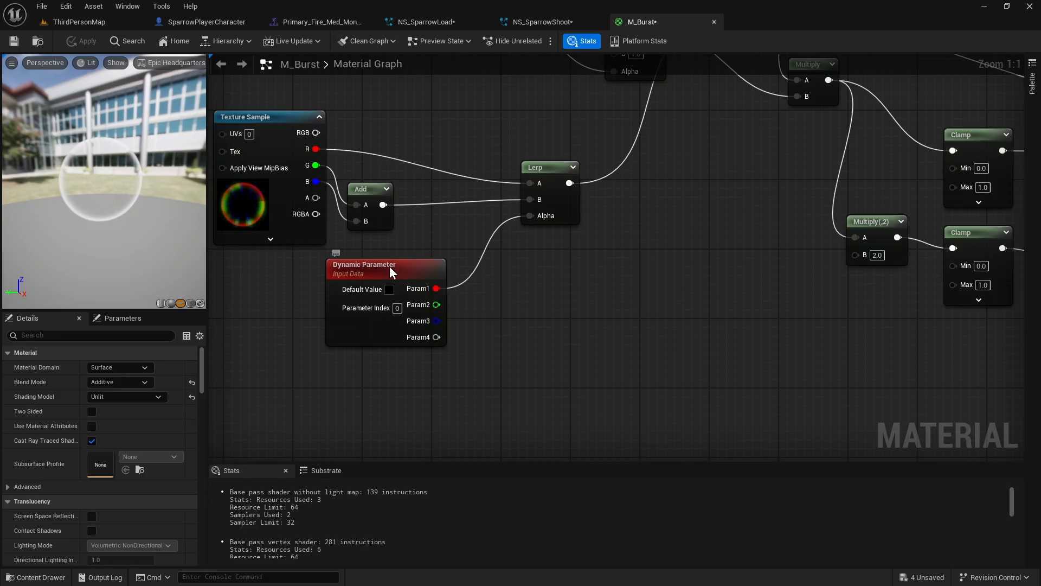
pyautogui.click(390, 271)
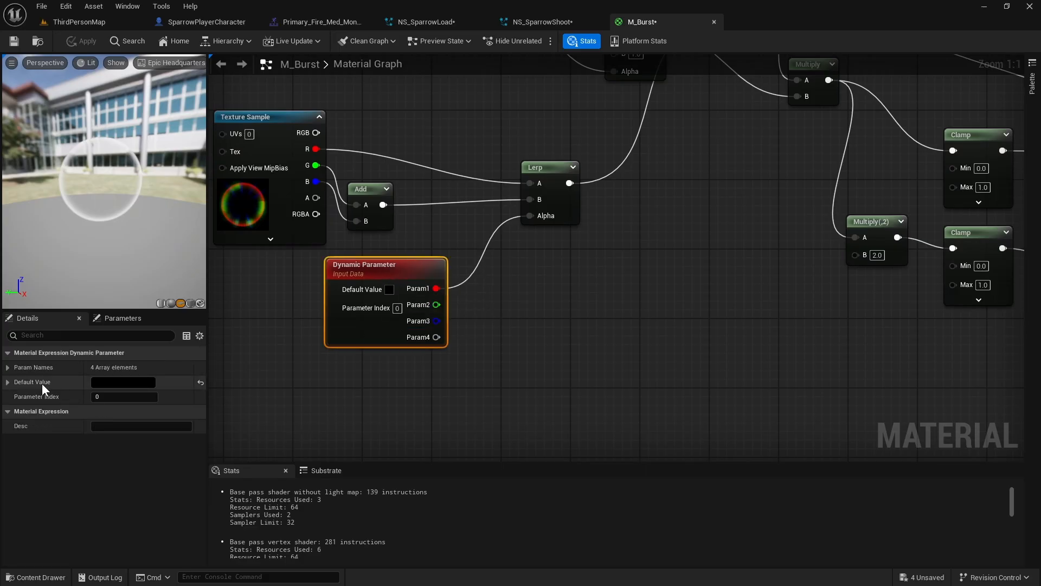
pyautogui.click(8, 382)
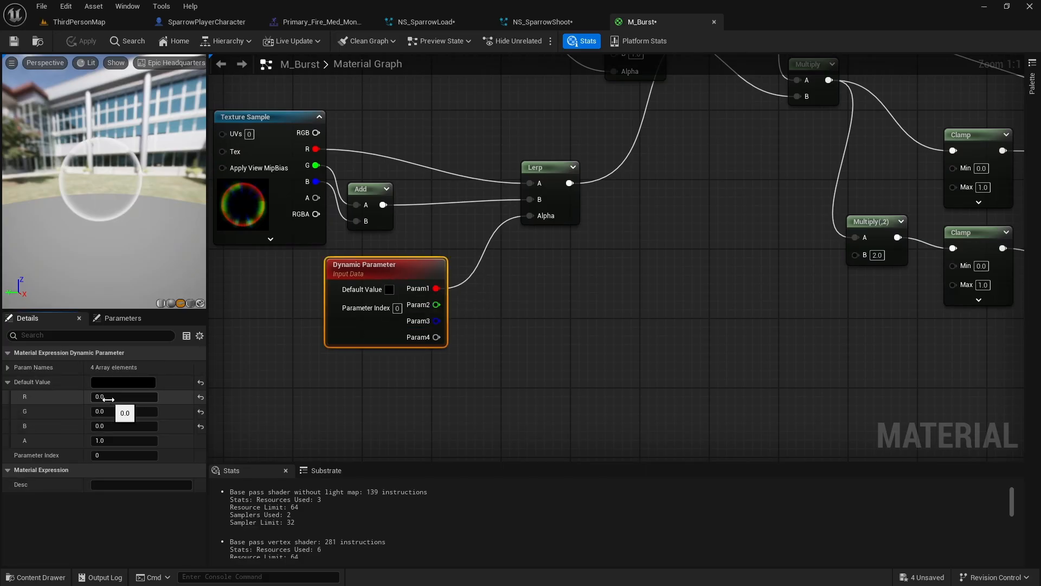
pyautogui.click(110, 399)
pyautogui.write('1')
pyautogui.press('Return')
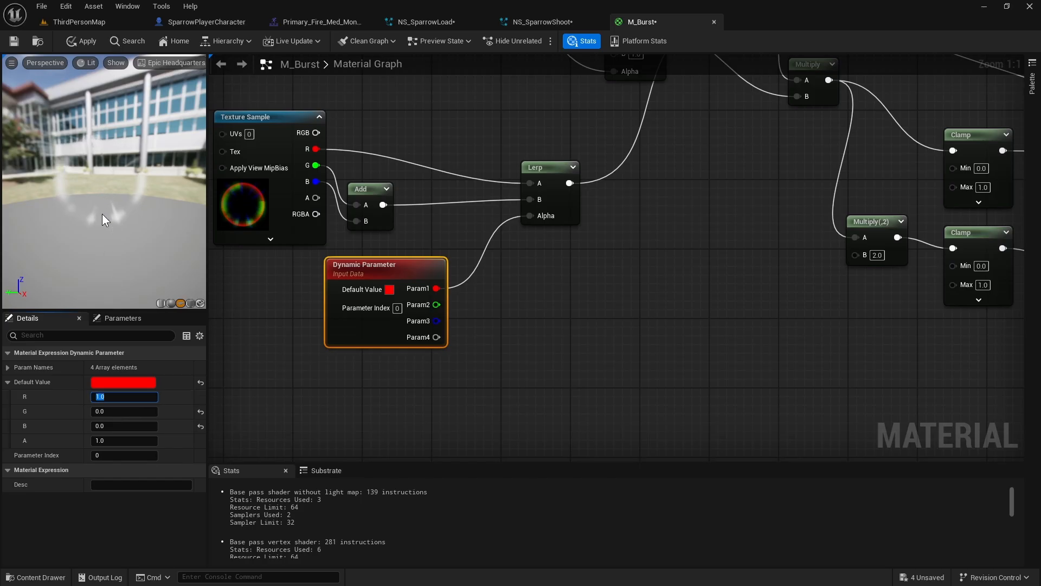
pyautogui.moveTo(102, 236); pyautogui.dragTo(105, 262)
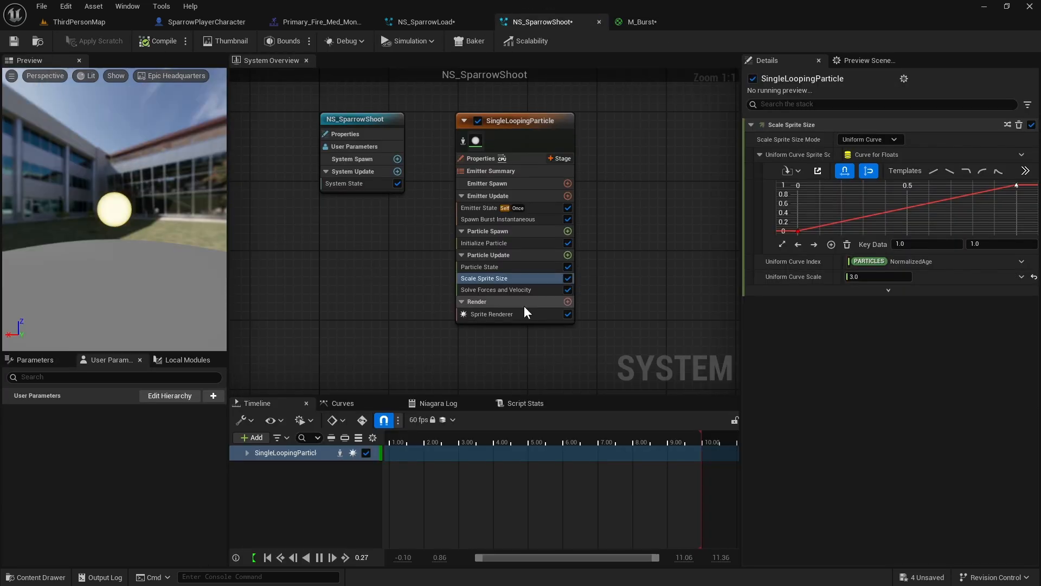
# - Assign the M_Burst material to SingleLoopingParticle's Sprite Renderer in NS_SparrowShoot
pyautogui.click(508, 315)
pyautogui.click(927, 154)
pyautogui.write('burs')
pyautogui.click(959, 317)
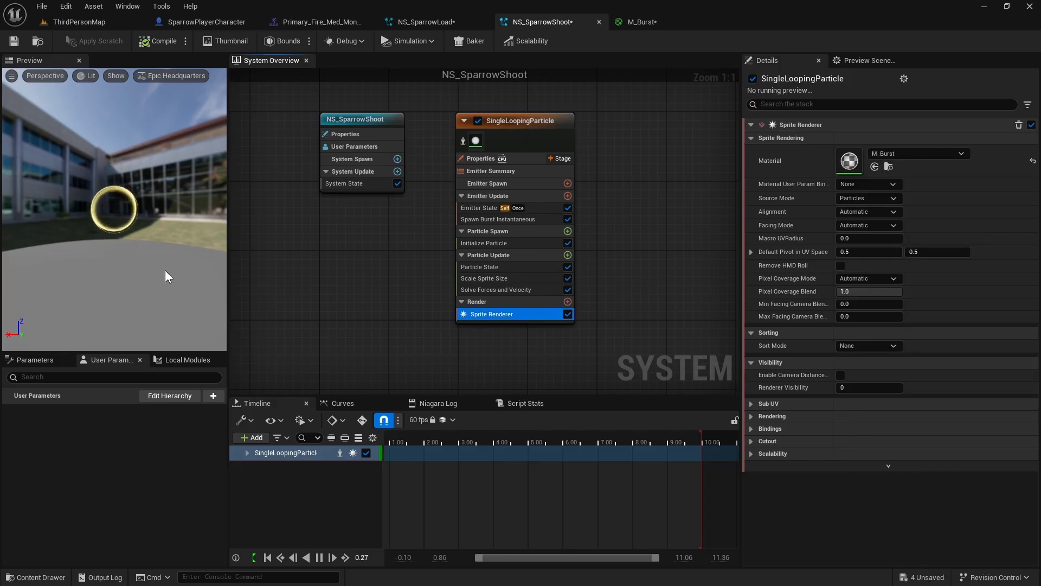
# - Add Dynamic Material Parameters to Particle Update and disable the three parameters below Param1 in index 0
pyautogui.click(568, 255)
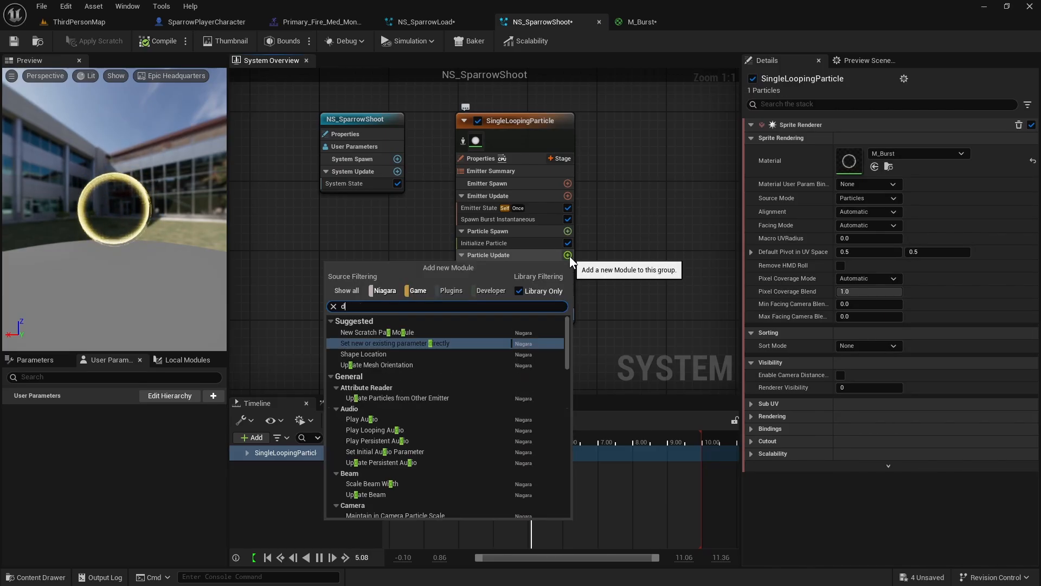
pyautogui.write('dyna')
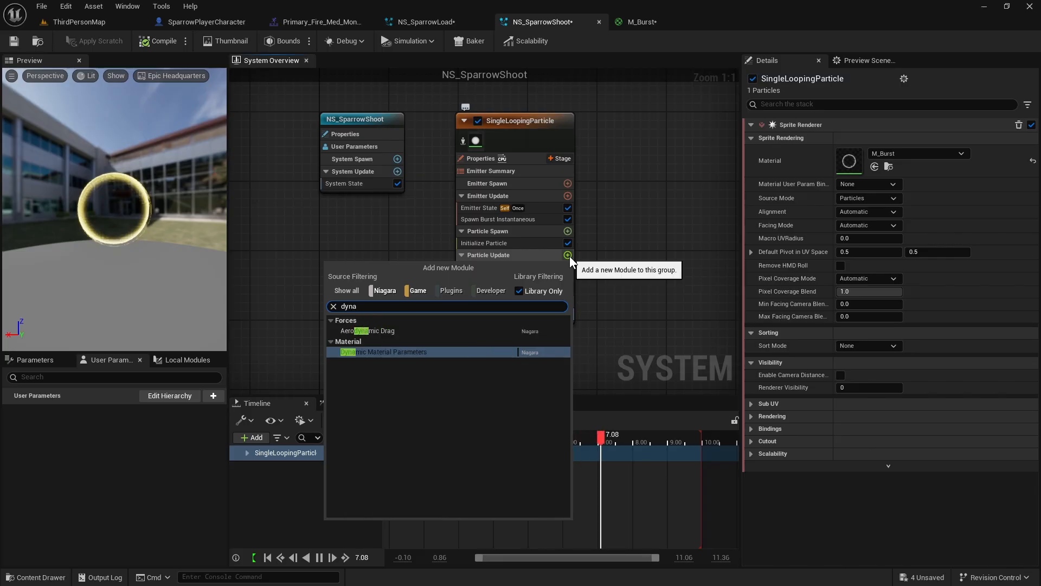
pyautogui.click(459, 351)
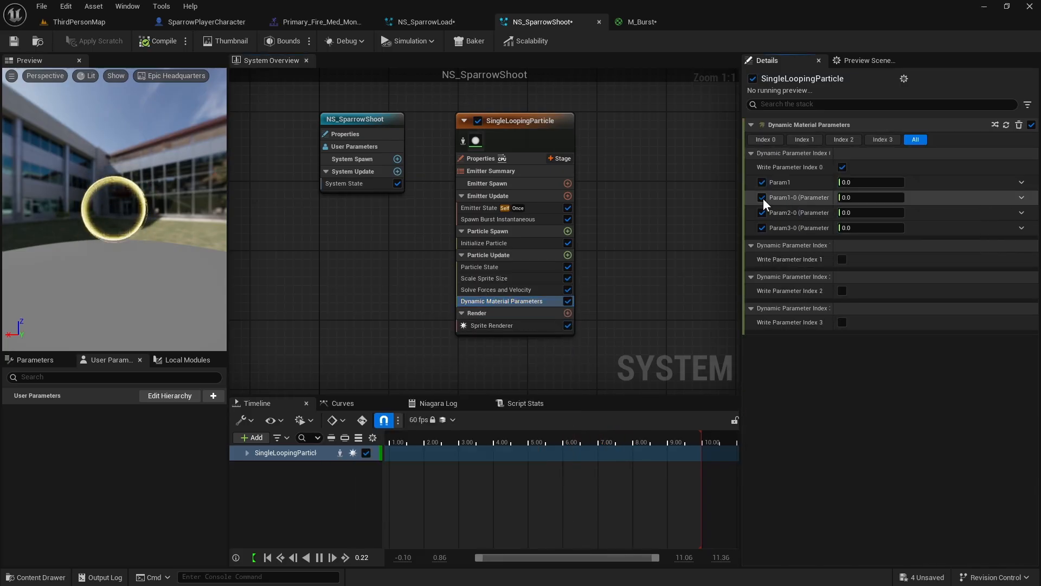
pyautogui.click(762, 197)
pyautogui.click(762, 213)
pyautogui.click(762, 227)
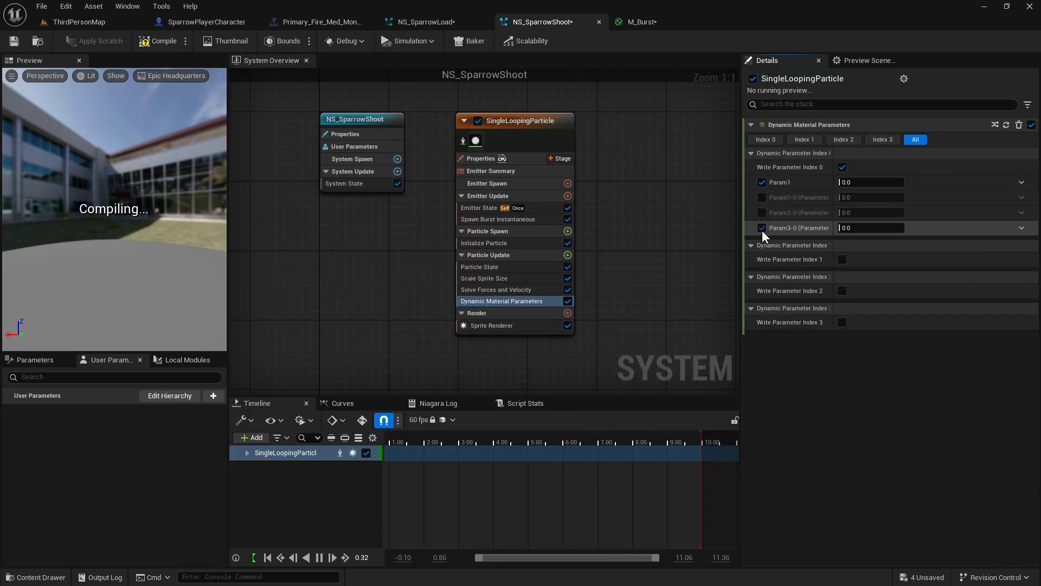
# - Drive Param1 with a Float from Curve using the rising linear template, and move its end key to 0.6
pyautogui.click(1022, 183)
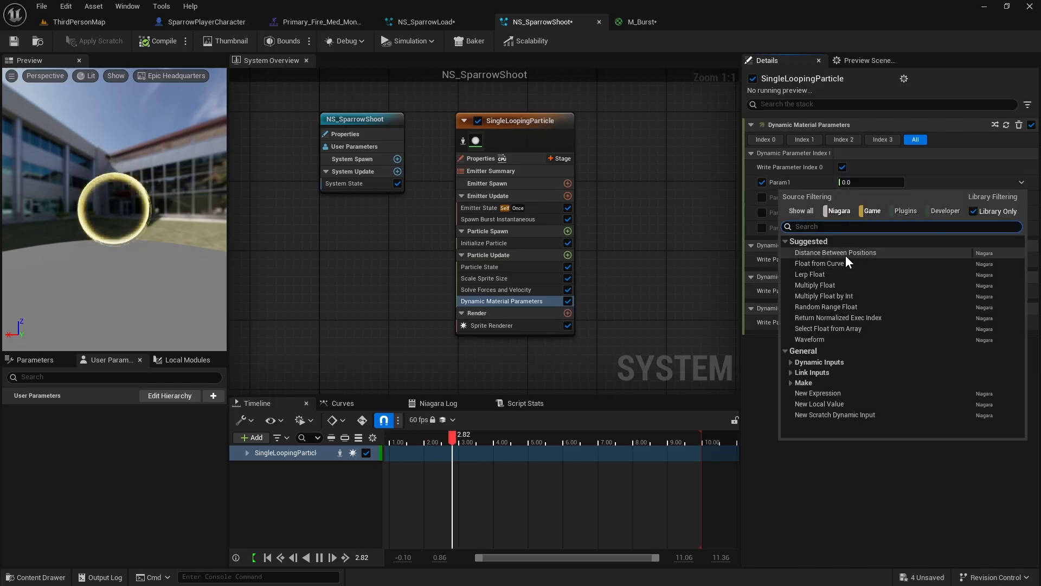
pyautogui.click(819, 263)
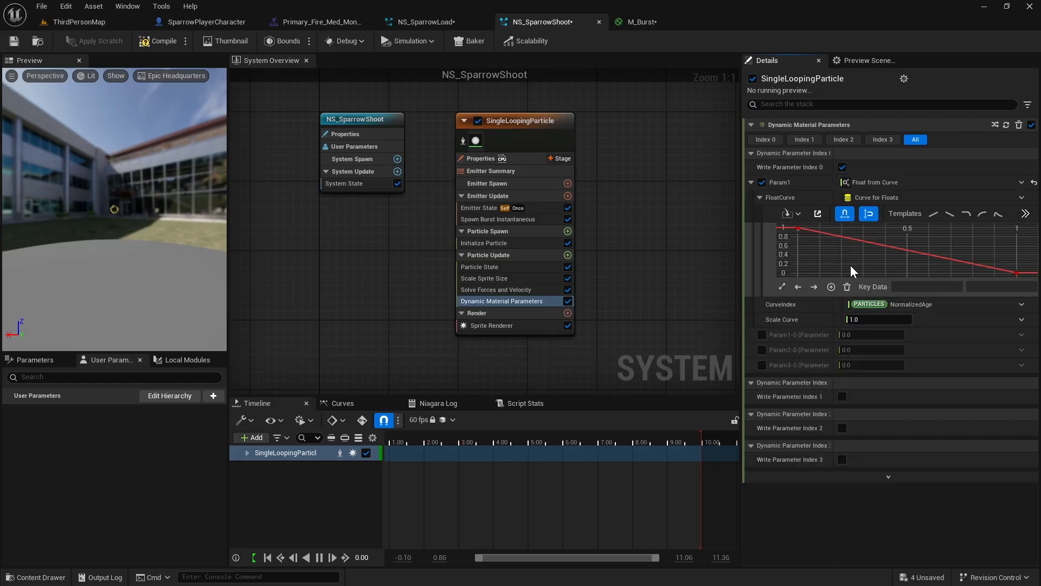
pyautogui.click(935, 214)
pyautogui.click(973, 237)
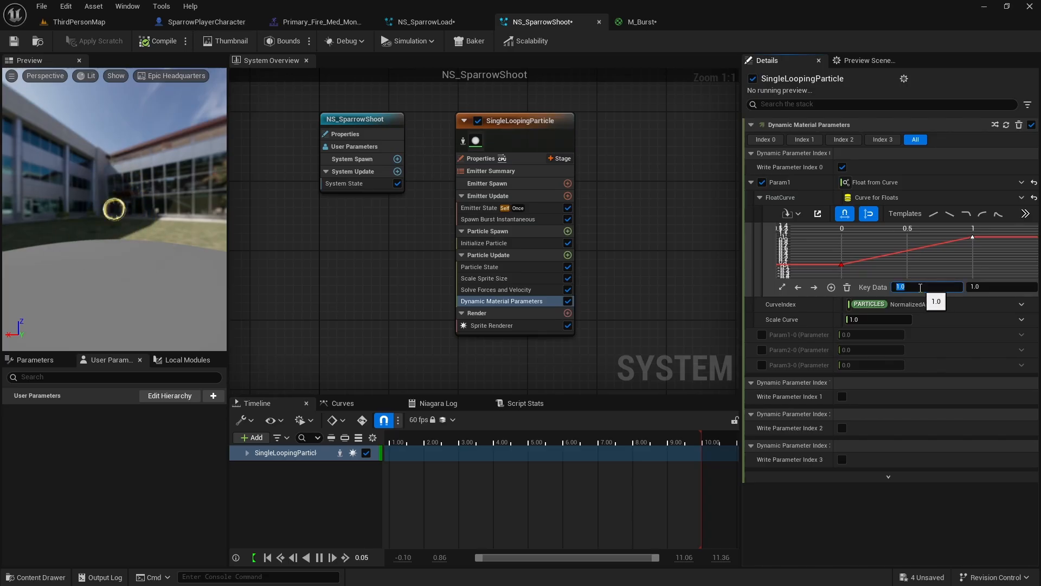
pyautogui.write('.6')
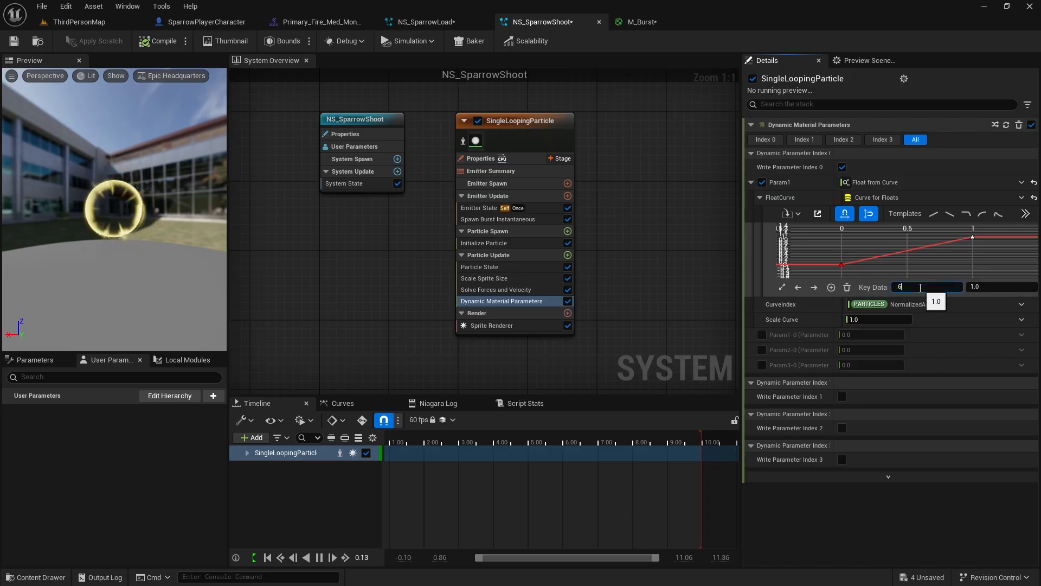
# - Check the effect in the firing montage, and set Uniform Curve Scale to 5.0 in SingleLoopingParticle's Scale Sprite Size module
pyautogui.click(320, 21)
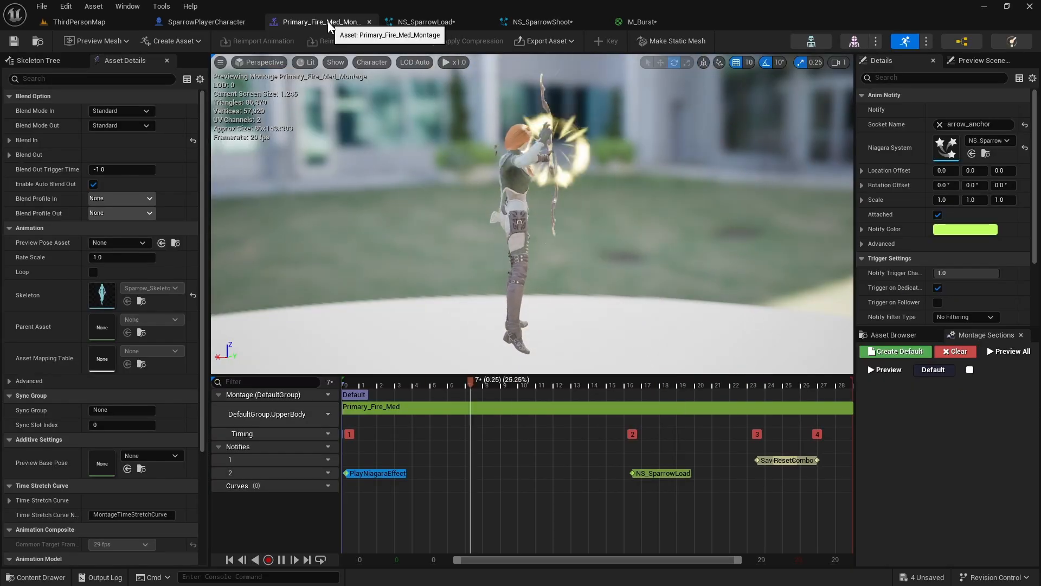
pyautogui.click(540, 22)
pyautogui.click(490, 277)
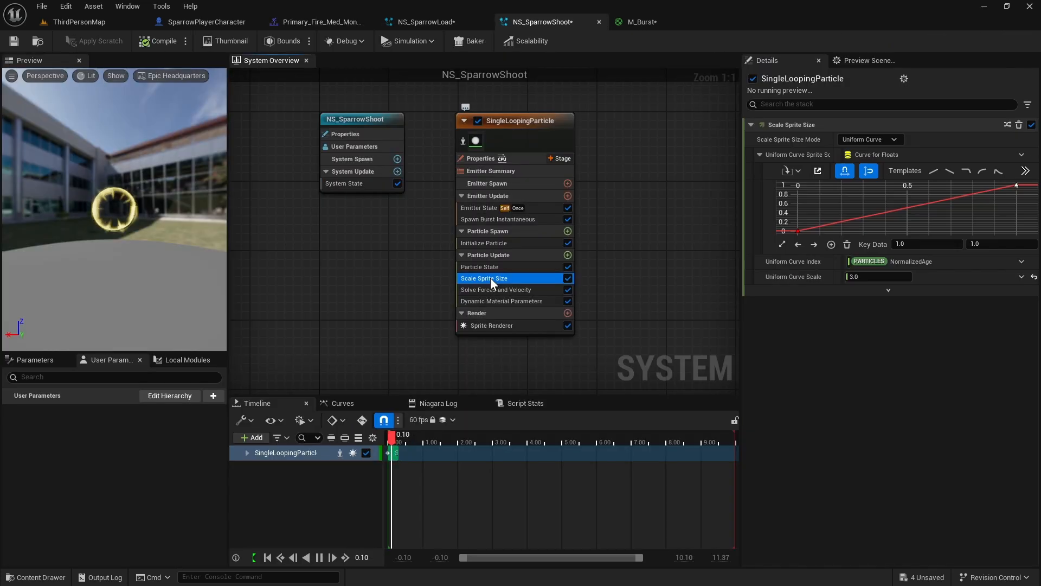
pyautogui.moveTo(858, 282); pyautogui.dragTo(881, 282)
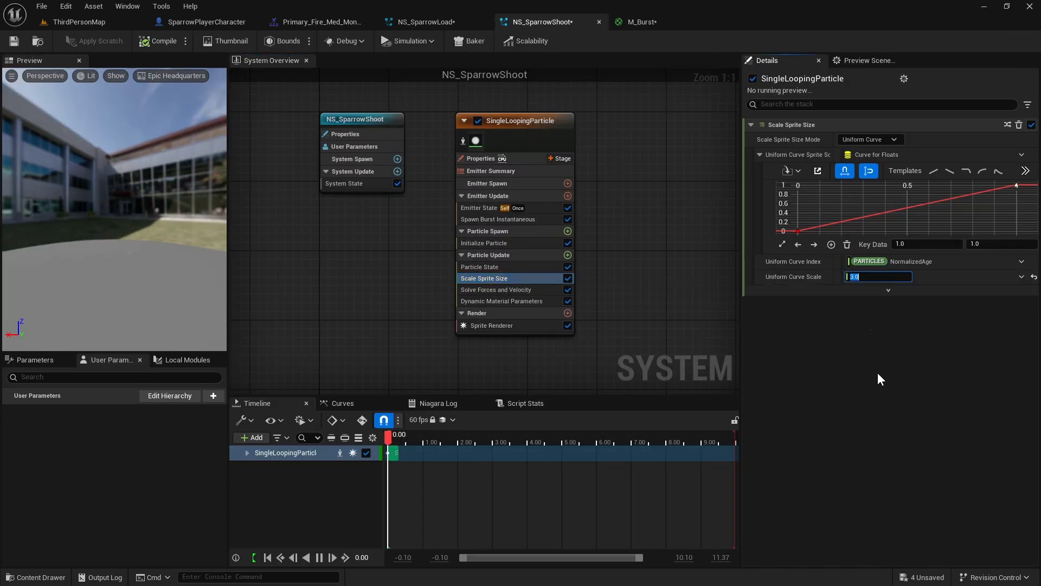
# - Add a Scale Color module to Particle Update and drive its Scale Alpha with a Float from Curve
pyautogui.click(568, 255)
pyautogui.write('sca')
pyautogui.click(386, 332)
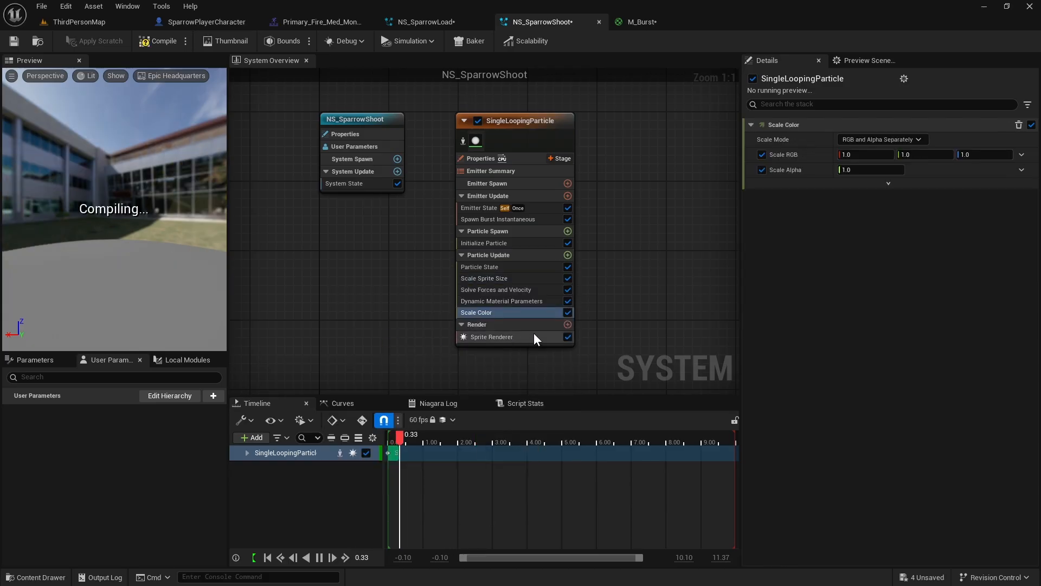
pyautogui.click(1020, 171)
pyautogui.click(822, 251)
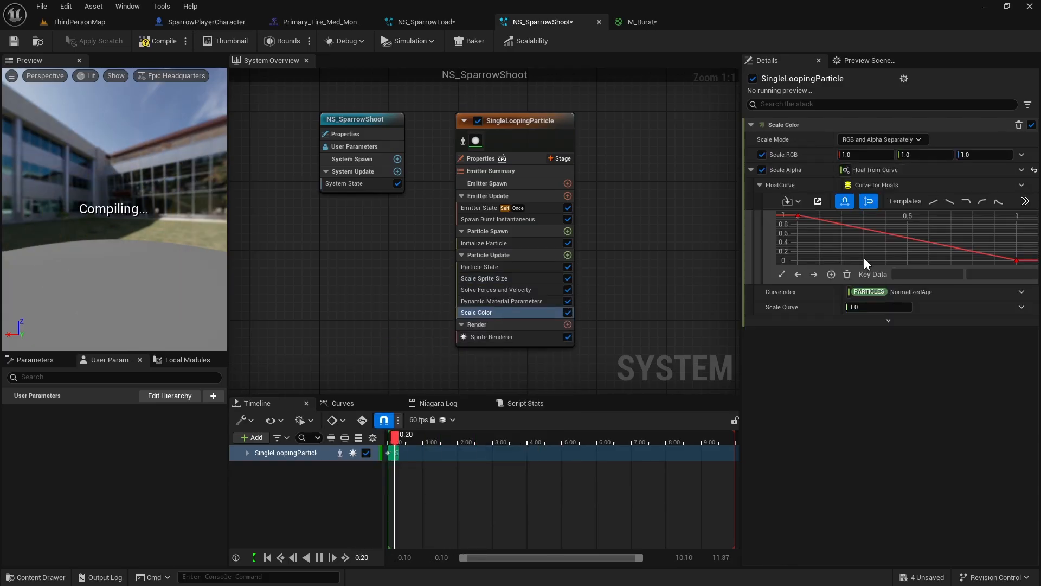
# - Shape the Scale Alpha curve to rise smoothly from 0 to a peak key at 0.5 and fall back to 0 at 1
pyautogui.click(999, 204)
pyautogui.click(860, 224)
pyautogui.click(937, 275)
pyautogui.write('0.5')
pyautogui.press('Return')
pyautogui.moveTo(935, 233); pyautogui.dragTo(945, 226)
pyautogui.click(842, 252)
pyautogui.moveTo(858, 224); pyautogui.dragTo(866, 230)
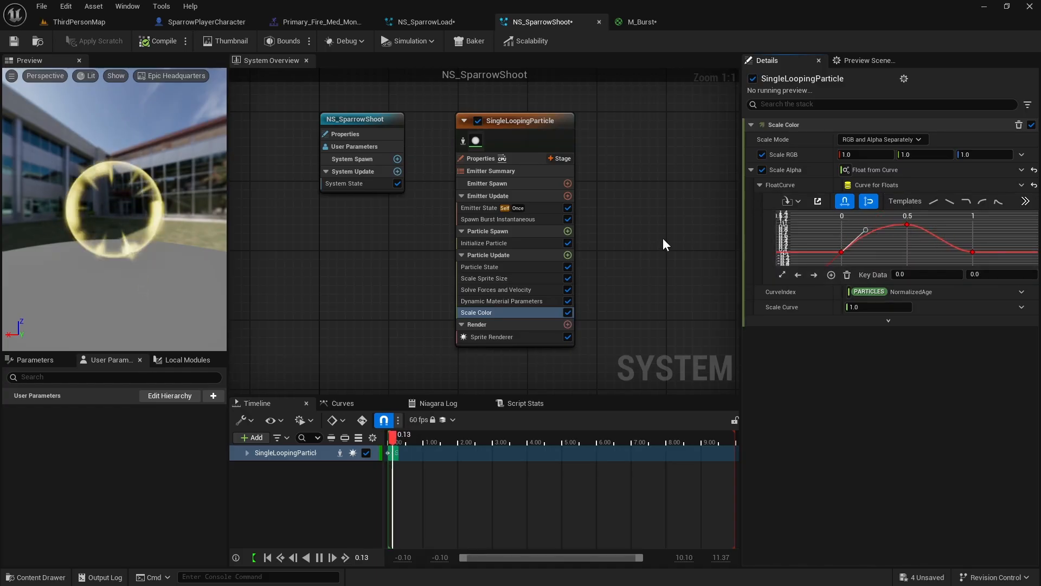
# - Set Sprite Rotation Mode to Random in SingleLoopingParticle's Initialize Particle module
pyautogui.moveTo(547, 228); pyautogui.dragTo(492, 220, button='right')
pyautogui.click(471, 234)
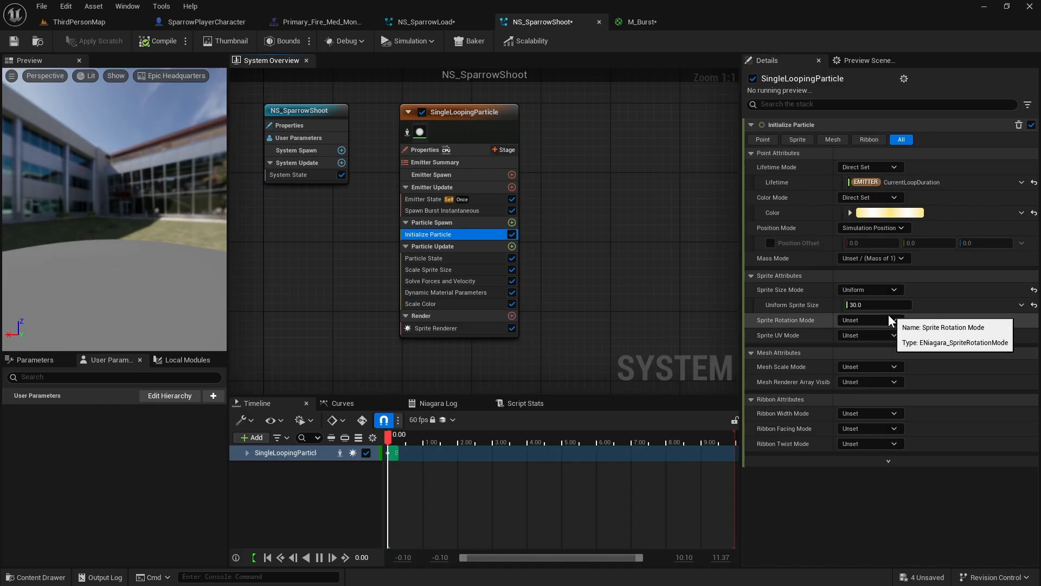
pyautogui.click(878, 320)
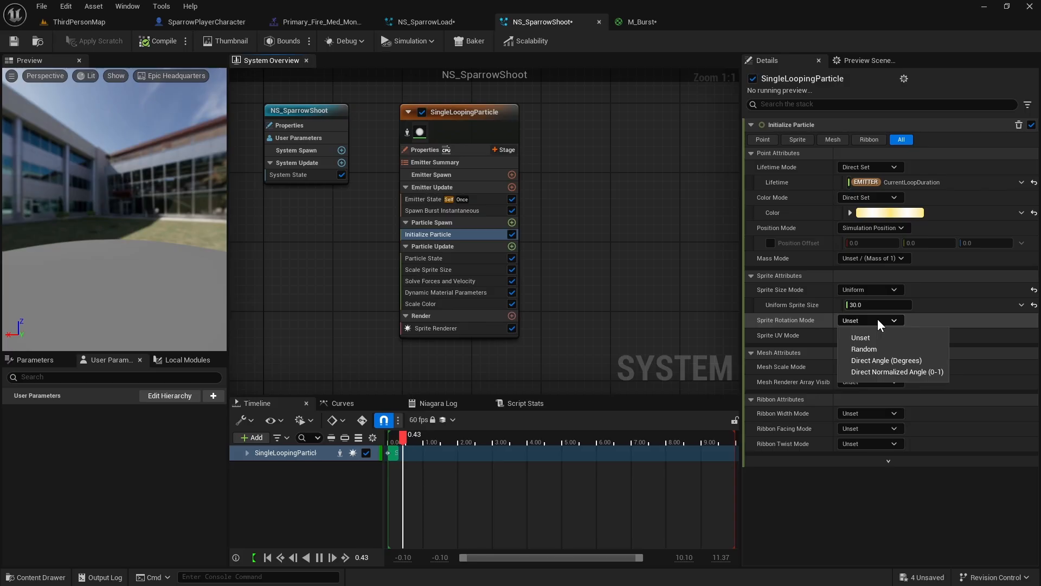
pyautogui.click(874, 350)
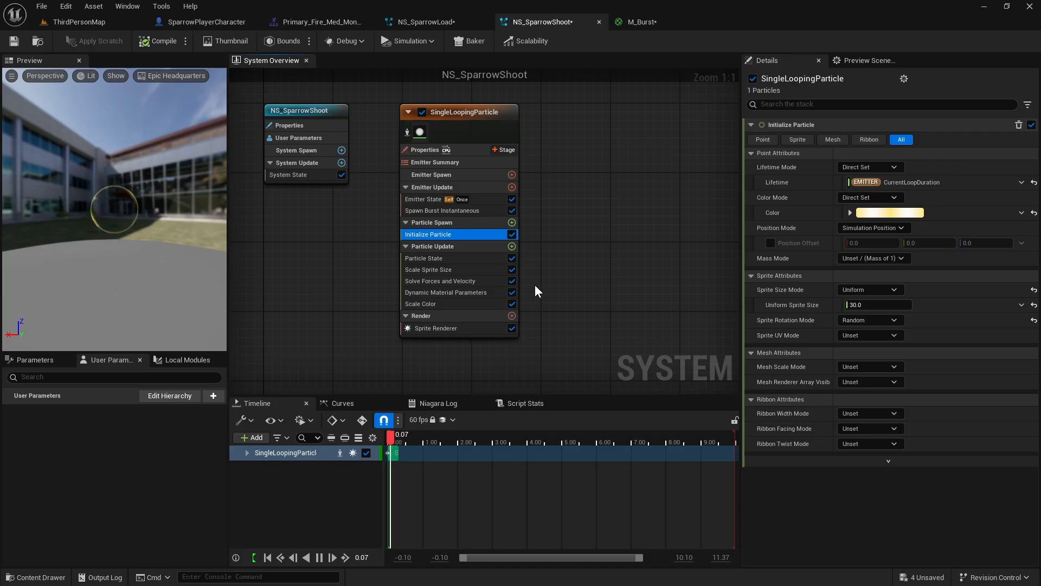
# - Duplicate the SingleLoopingParticle emitter and place the copy beside the original
pyautogui.moveTo(595, 211); pyautogui.dragTo(540, 212, button='right')
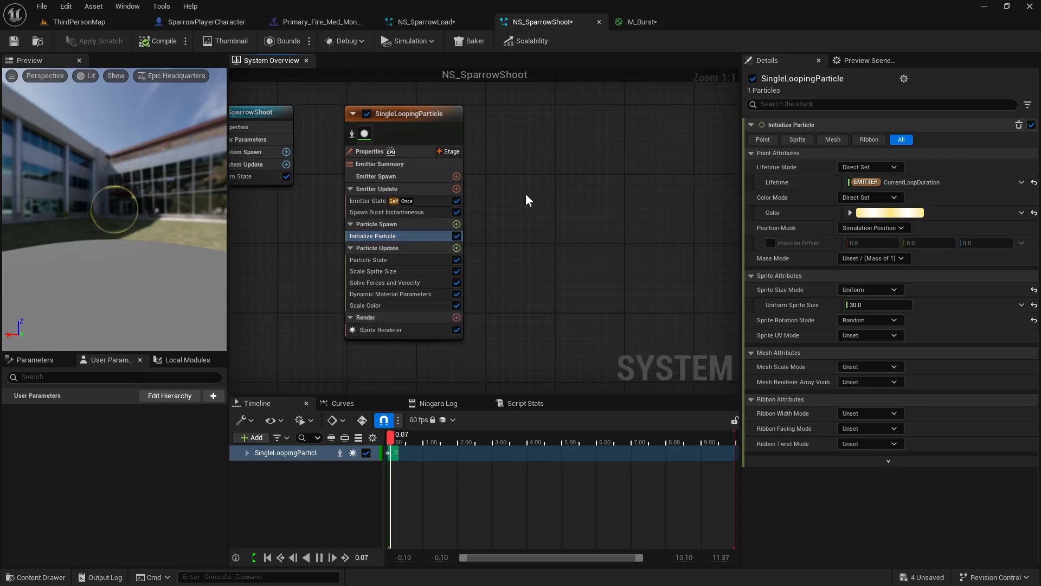
pyautogui.click(444, 128)
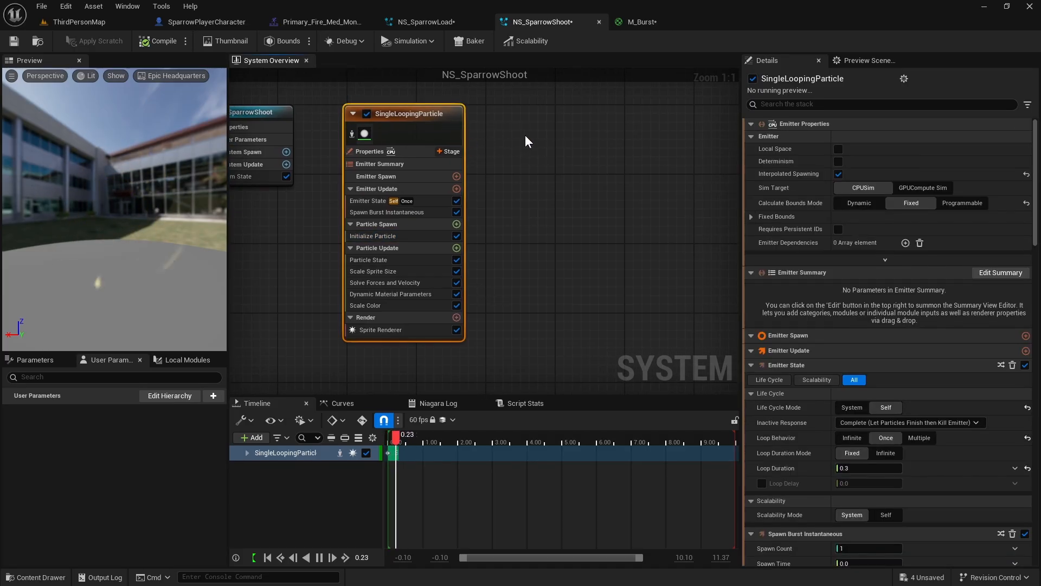
pyautogui.hotkey('ctrl', 'v')
pyautogui.moveTo(601, 141); pyautogui.dragTo(569, 122)
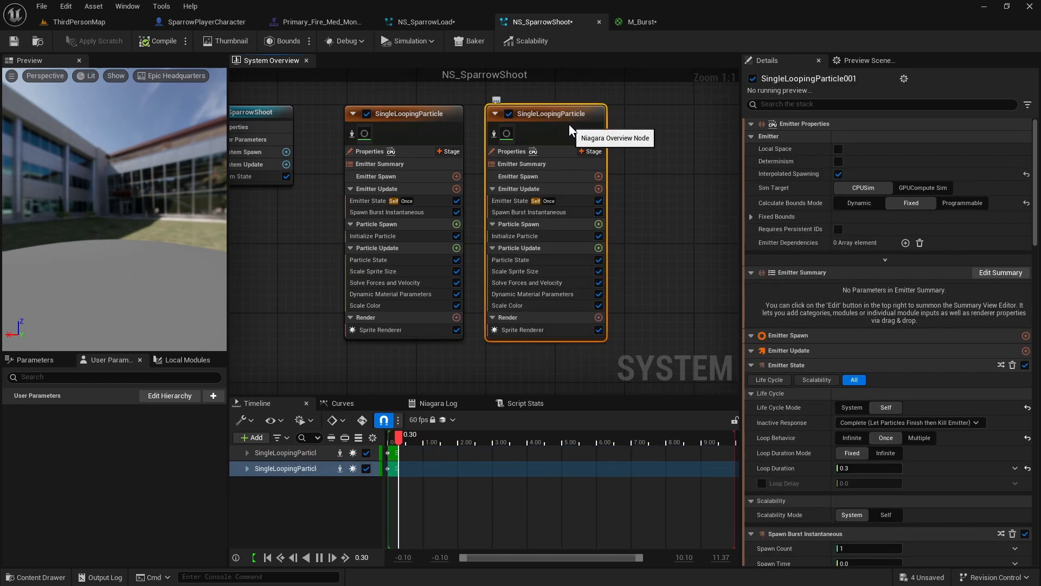
# - Lengthen the copied emitter's Loop Duration slightly and set its Uniform Sprite Size to 60
pyautogui.click(513, 200)
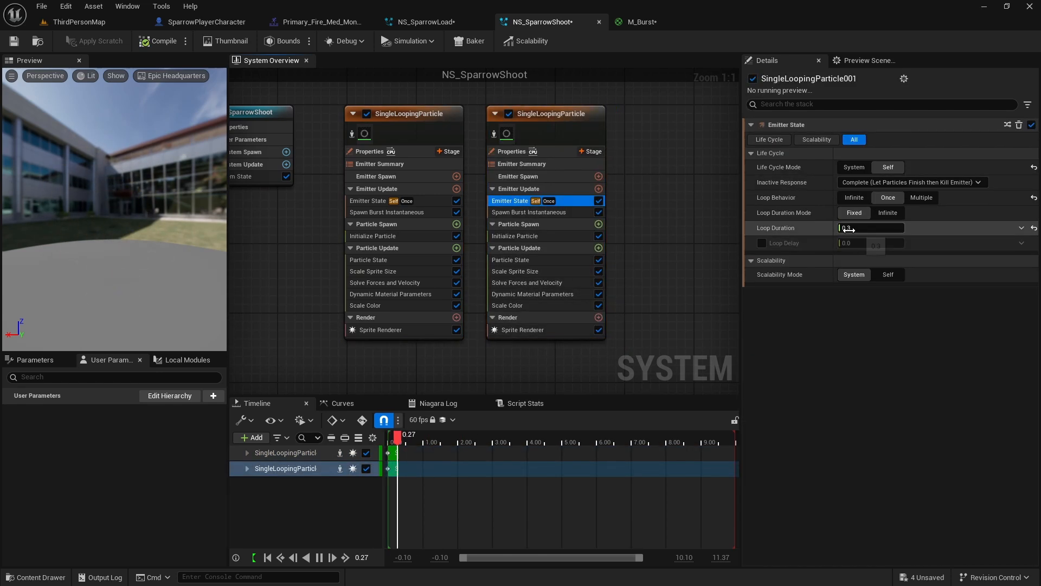
pyautogui.click(515, 236)
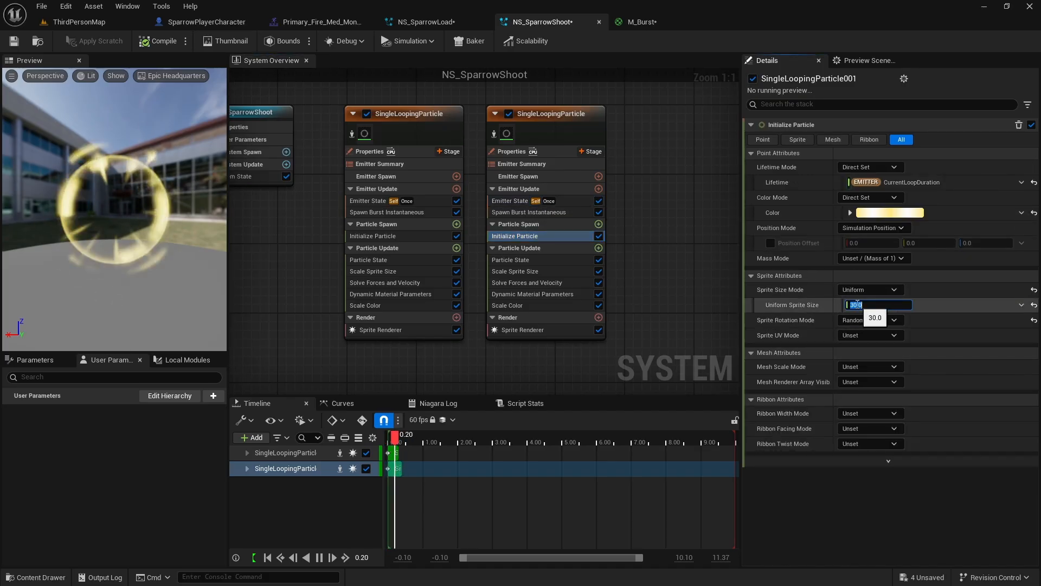
pyautogui.write('60')
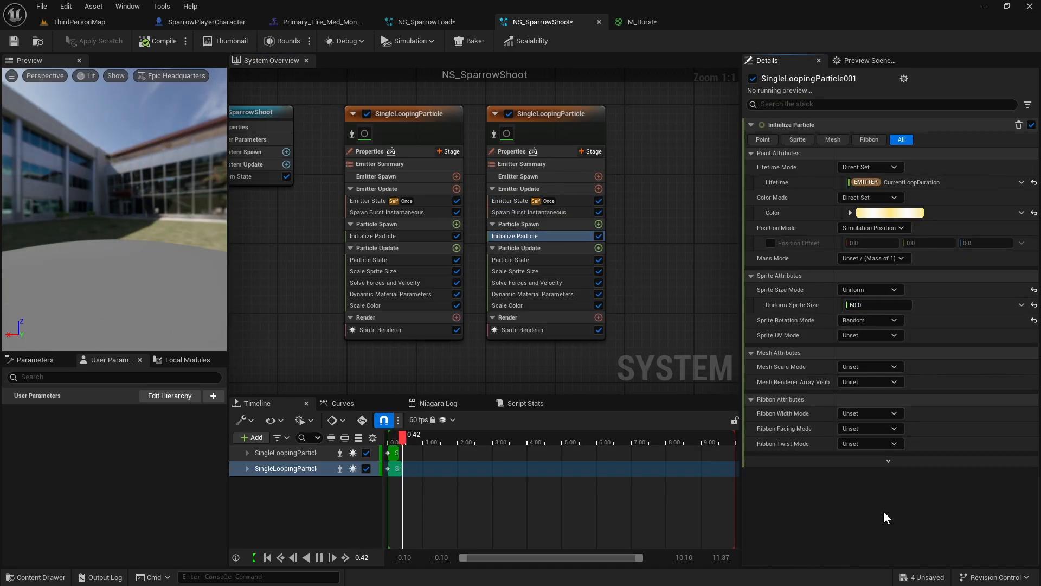
# - In the original emitter's Scale Sprite Size curve, set the start key's value to 1 and the end key's value to 2
pyautogui.click(536, 270)
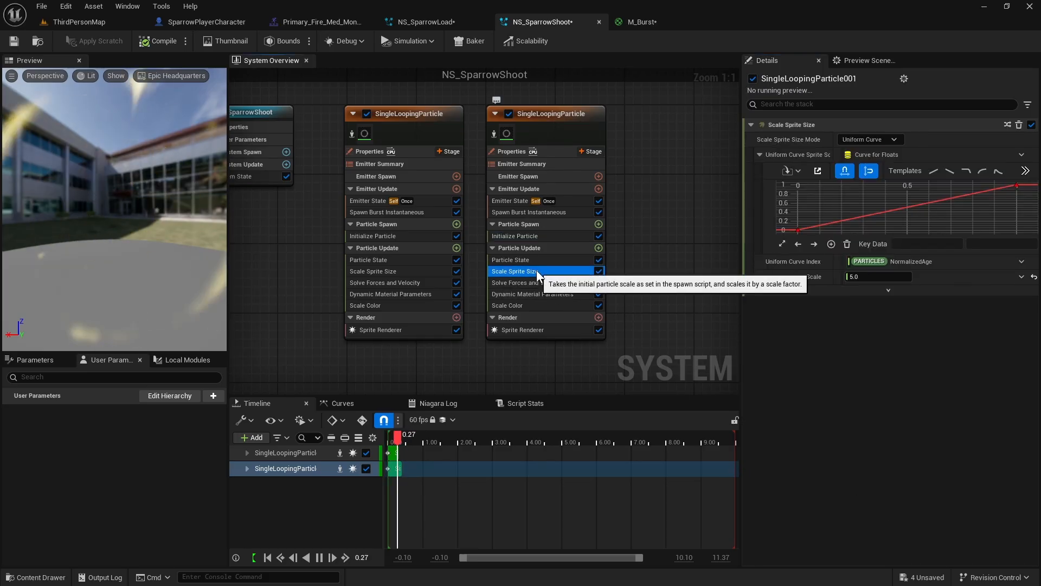
pyautogui.click(393, 274)
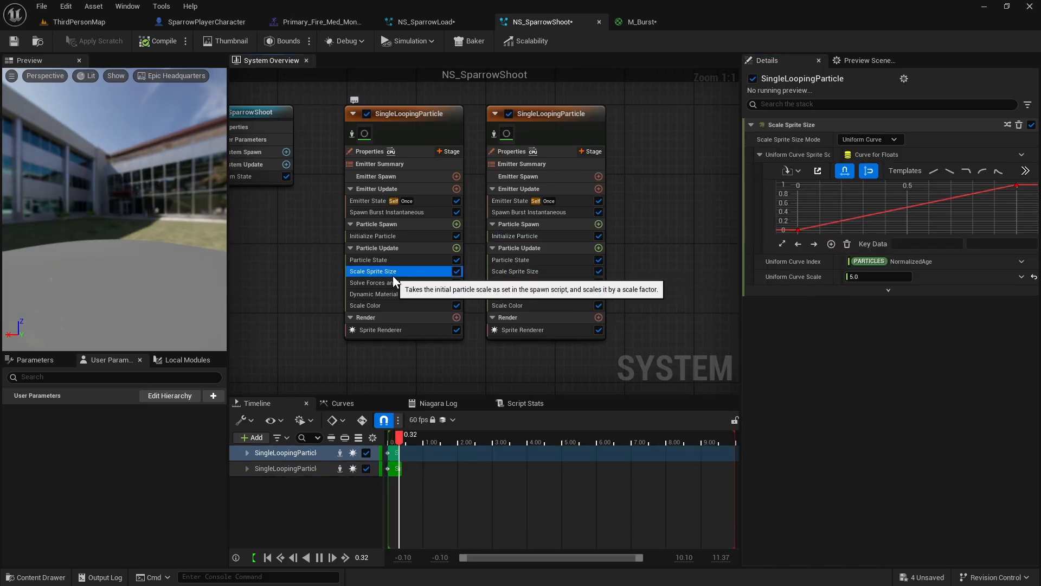
pyautogui.moveTo(798, 230)
pyautogui.click(798, 229)
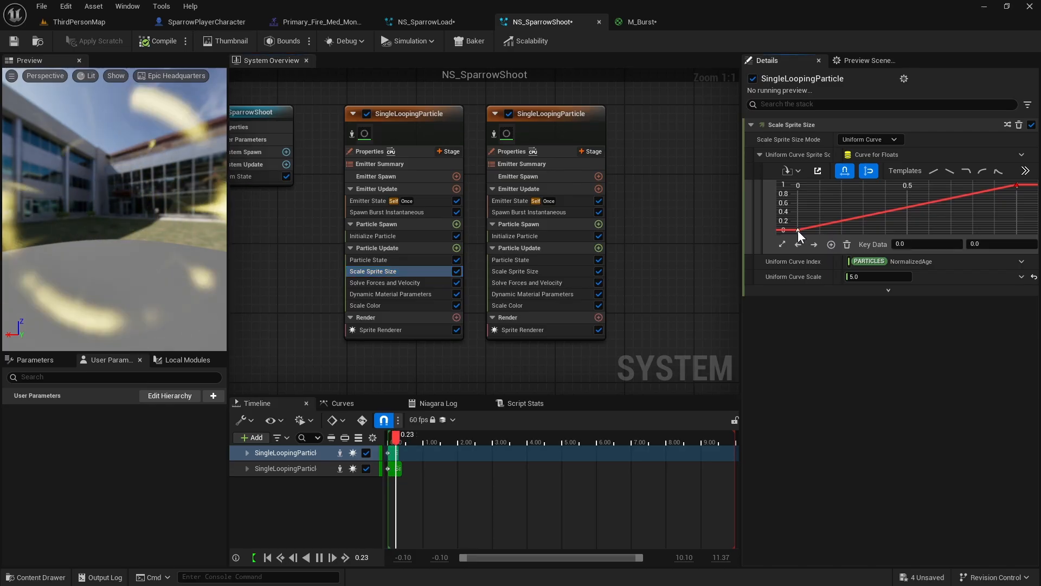
pyautogui.moveTo(1016, 187)
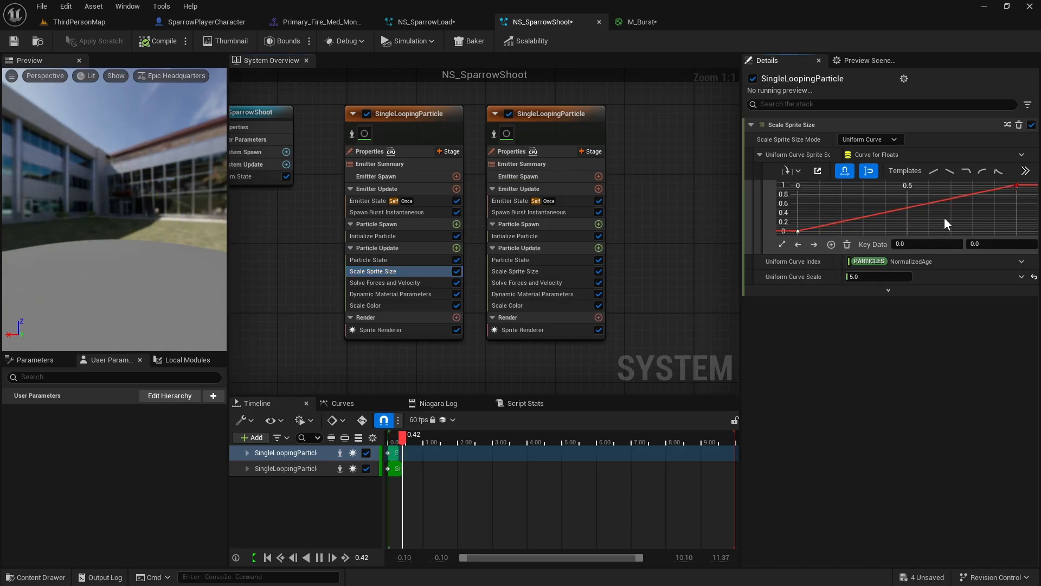
pyautogui.click(986, 245)
pyautogui.write('1')
pyautogui.press('Return')
pyautogui.click(1016, 186)
pyautogui.click(986, 245)
pyautogui.write('2')
pyautogui.press('Return')
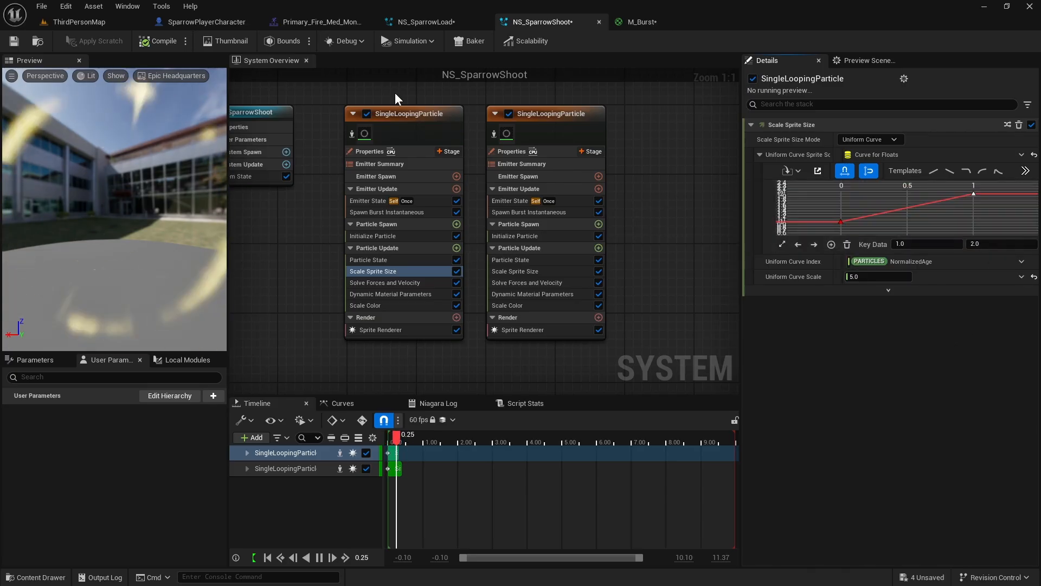
# - Make the copied emitter's Scale Sprite Size curve run from 1 to 2, and adjust the Uniform Curve Scale in both emitters
pyautogui.click(515, 271)
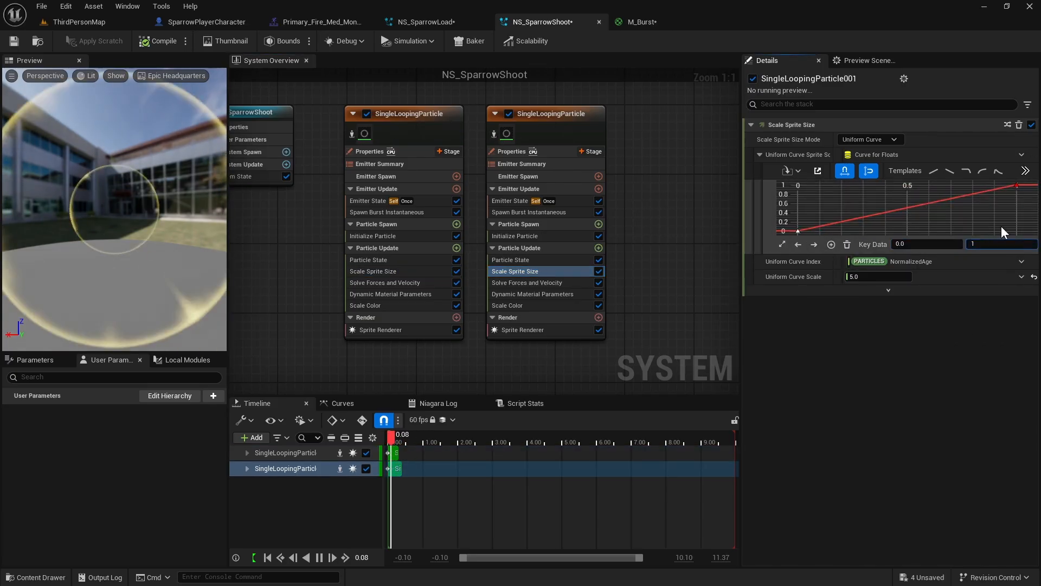
pyautogui.click(330, 21)
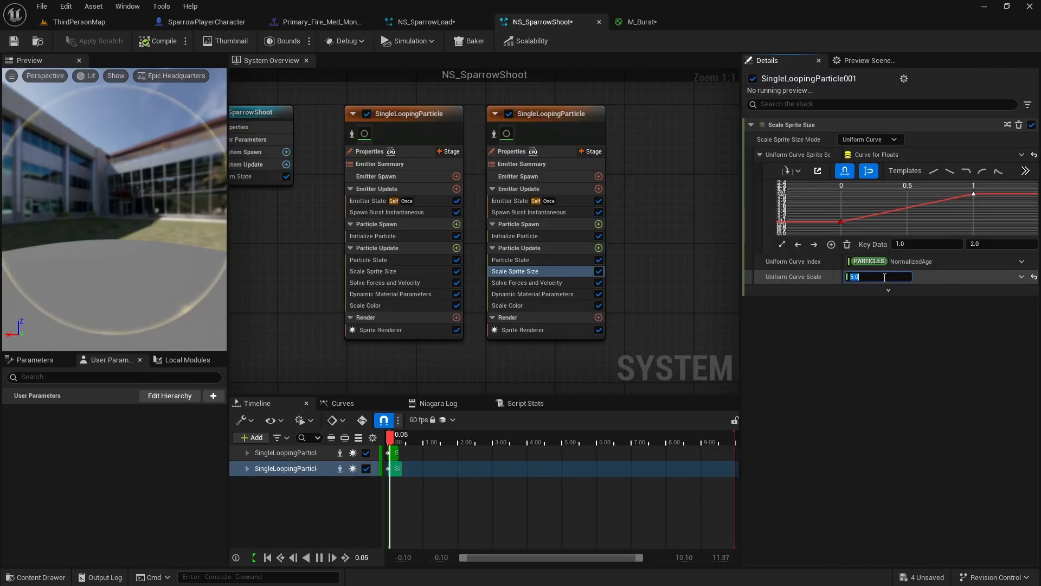
pyautogui.click(373, 272)
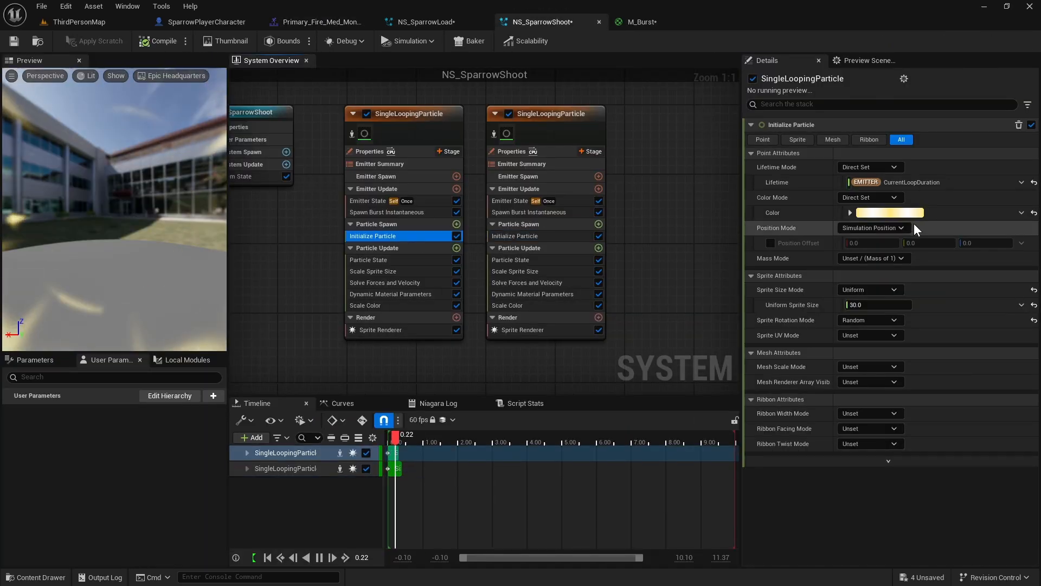
# - Set the V value of the original emitter's Initialize Particle color to 100
pyautogui.click(890, 212)
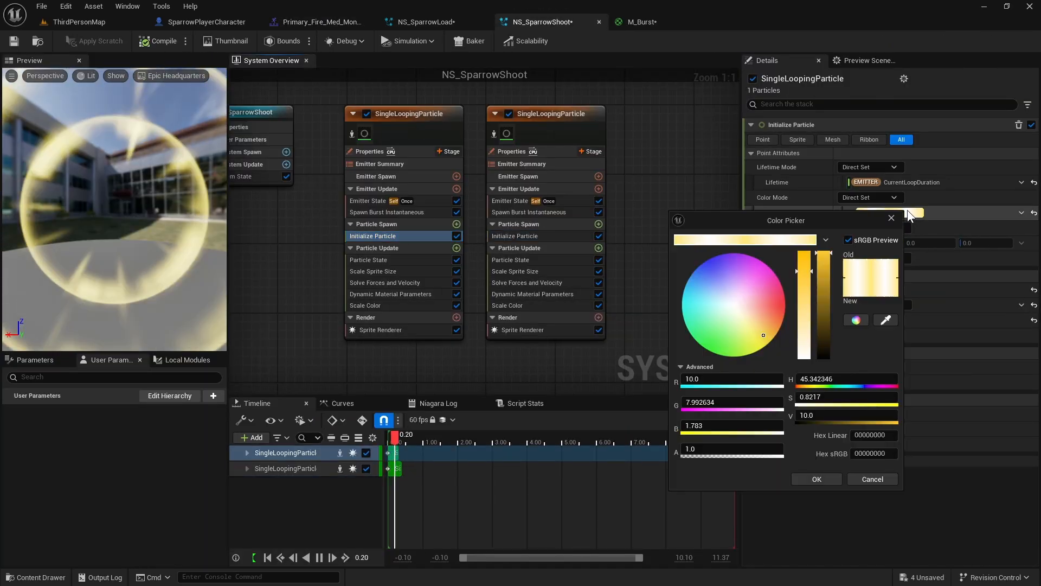
pyautogui.click(835, 415)
pyautogui.write('100')
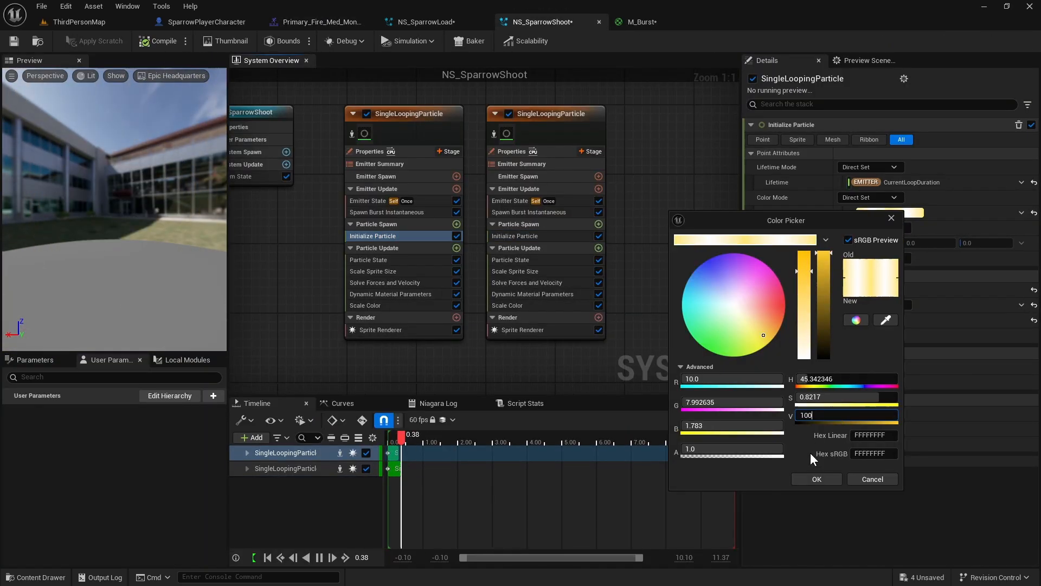
pyautogui.click(816, 477)
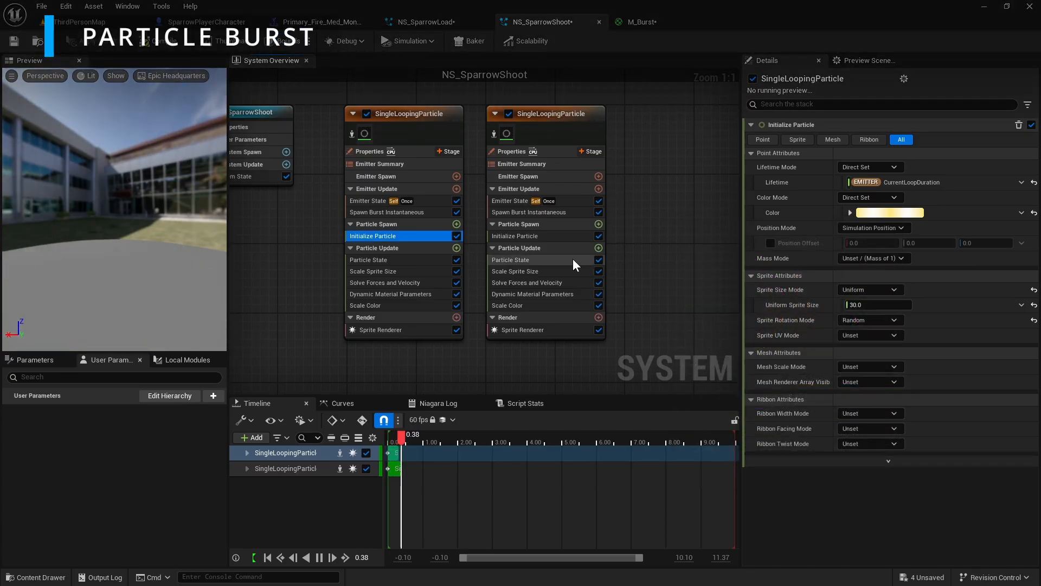
# - Add an OmnidirectionalBurst emitter from the templates to NS_SparrowShoot, beside the existing emitters
pyautogui.click(391, 294)
pyautogui.scroll(-2, 551, 193)
pyautogui.scroll(1, 556, 194)
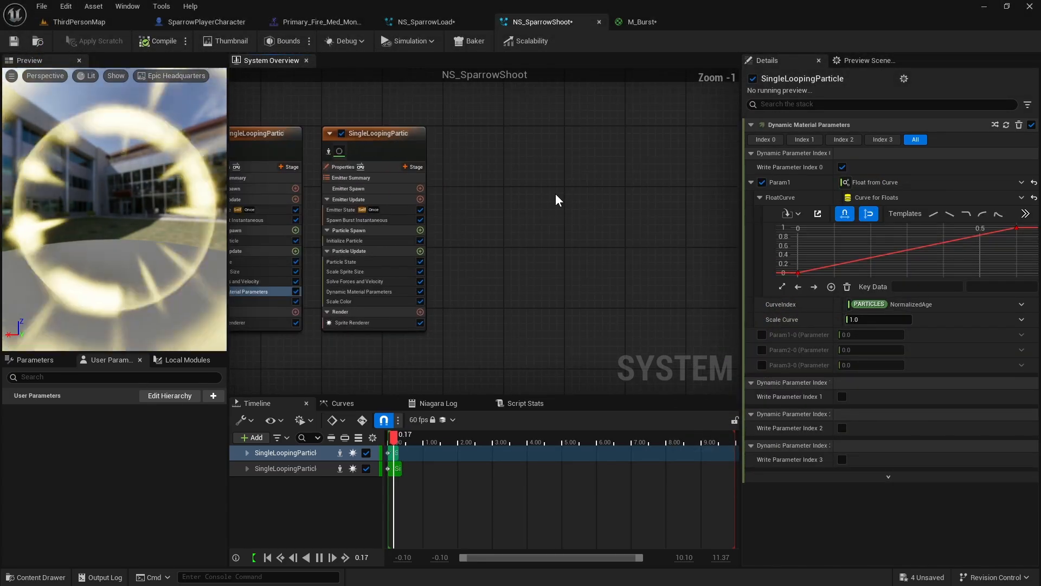
pyautogui.rightClick(548, 172)
pyautogui.click(571, 186)
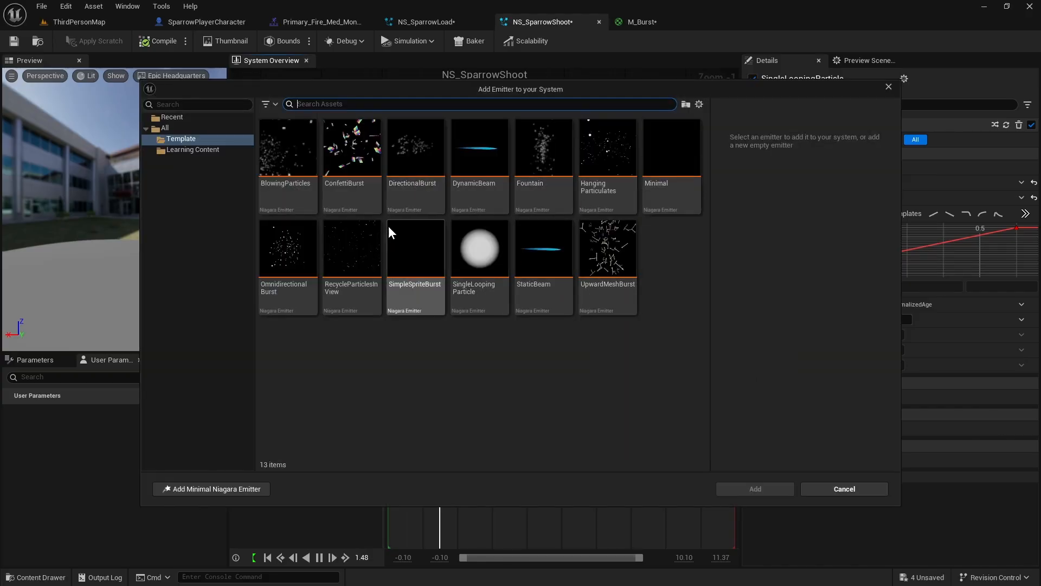
pyautogui.click(298, 256)
pyautogui.click(755, 488)
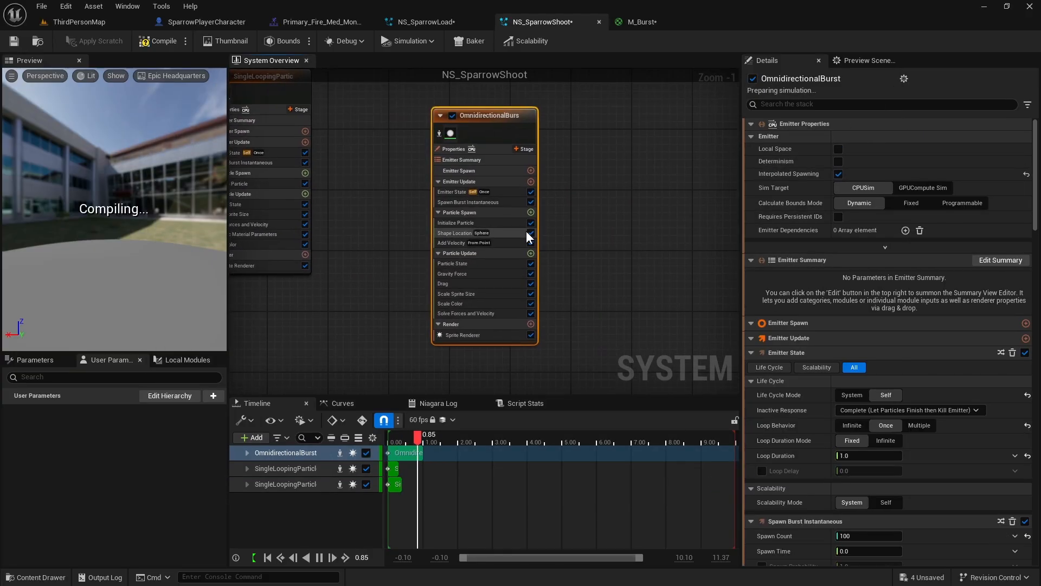
# - Set OmnidirectionalBurst's Spawn Burst Instantaneous count to 50
pyautogui.click(491, 194)
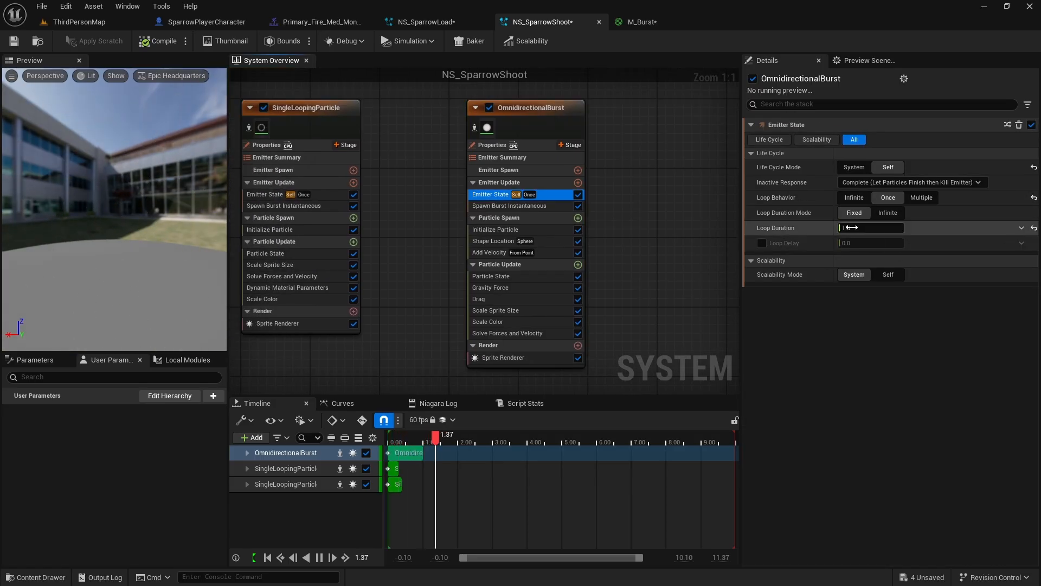
pyautogui.click(504, 206)
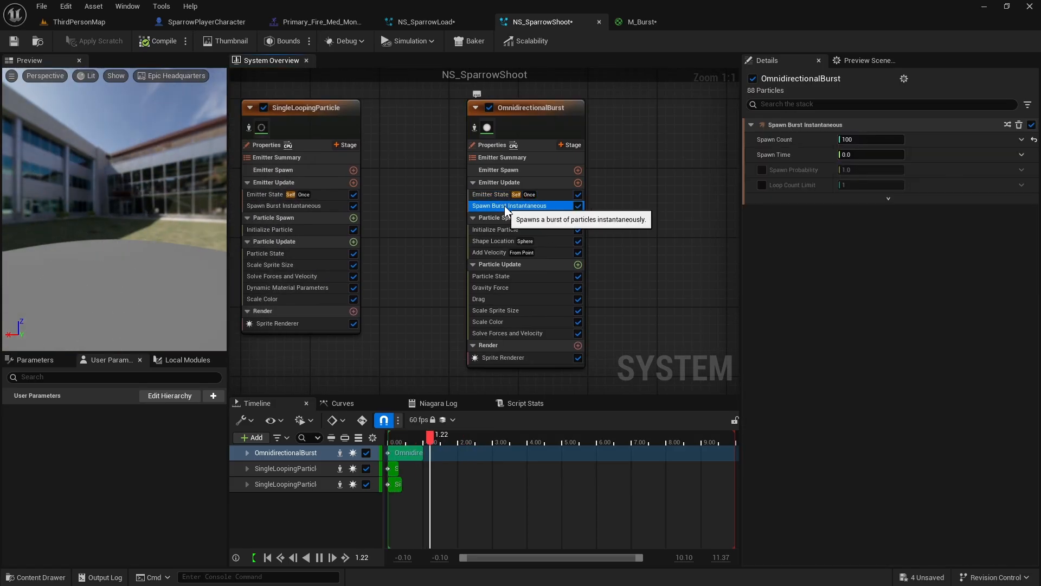
pyautogui.click(857, 140)
pyautogui.write('50')
pyautogui.press('Return')
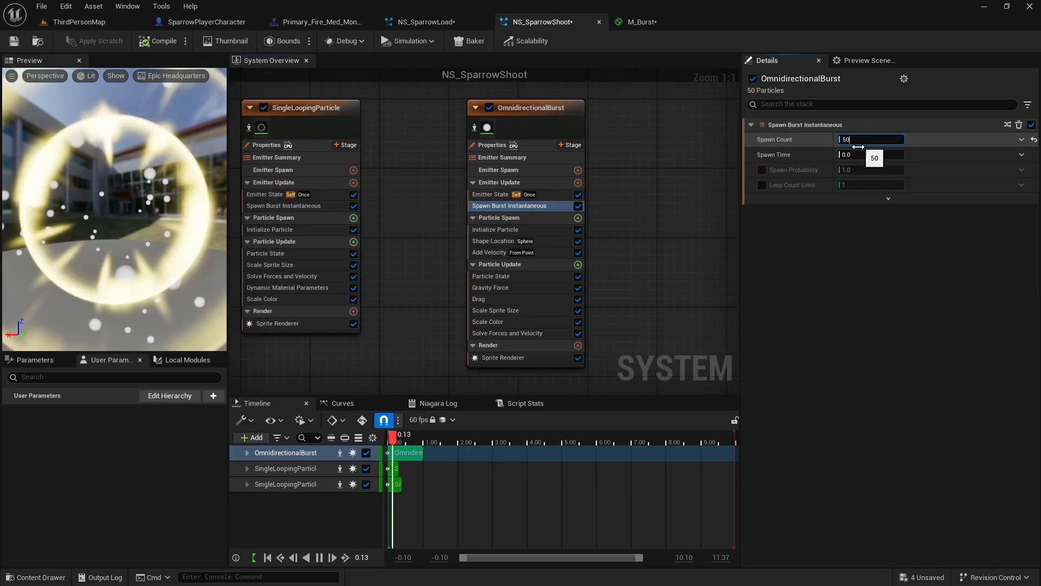
# - In OmnidirectionalBurst's Initialize Particle, set Lifetime Min to 0.8 and Lifetime Max to 1.5
pyautogui.click(509, 230)
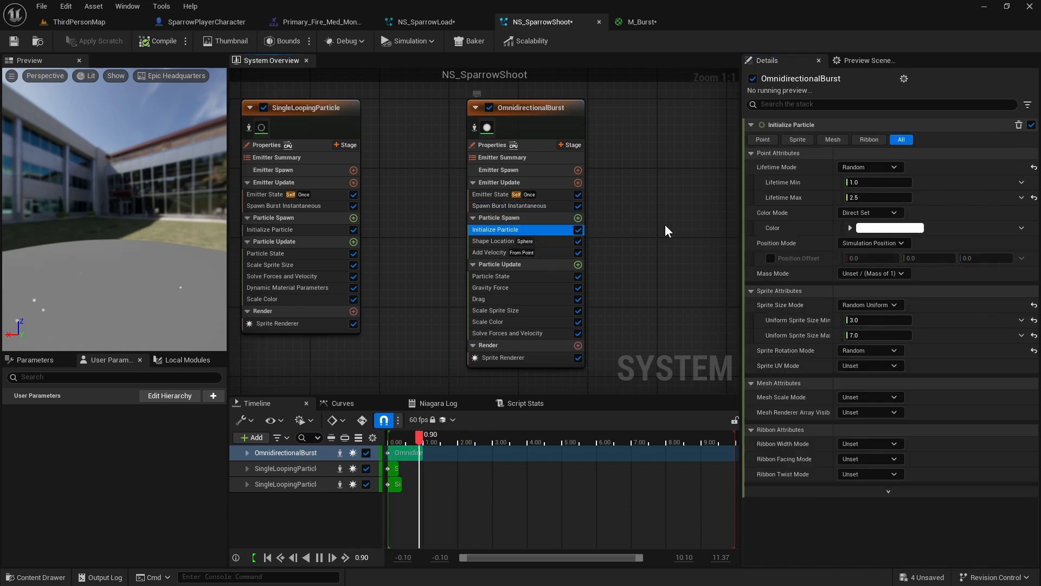
pyautogui.click(858, 182)
pyautogui.write('0.8')
pyautogui.press('Tab')
pyautogui.write('1.5')
# - Apply the saved glowing yellow color to OmnidirectionalBurst's particles and set their uniform sprite size range to 0.5–1.5
pyautogui.click(890, 228)
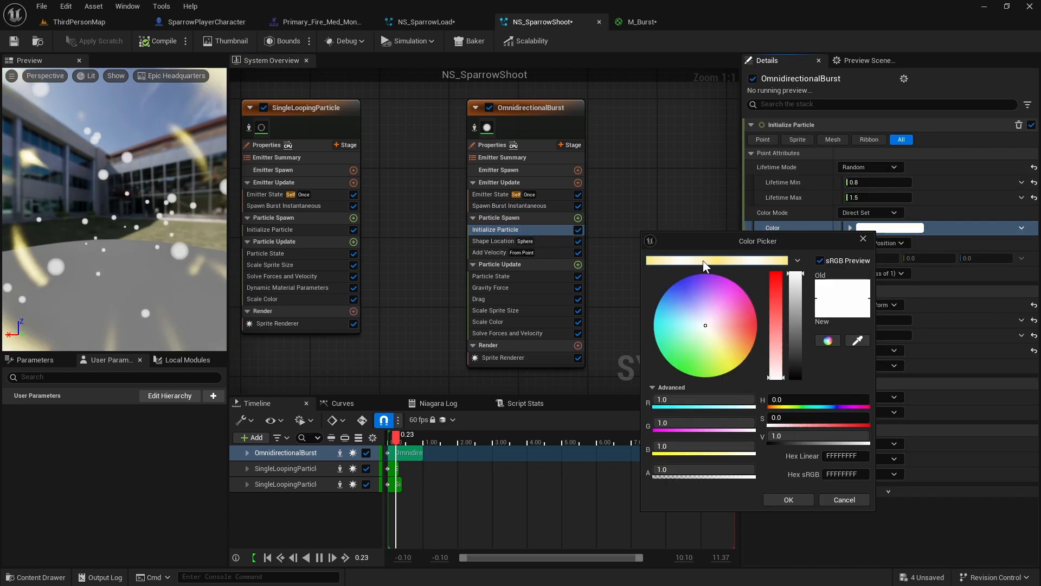
pyautogui.click(790, 497)
pyautogui.click(863, 320)
pyautogui.write('.5')
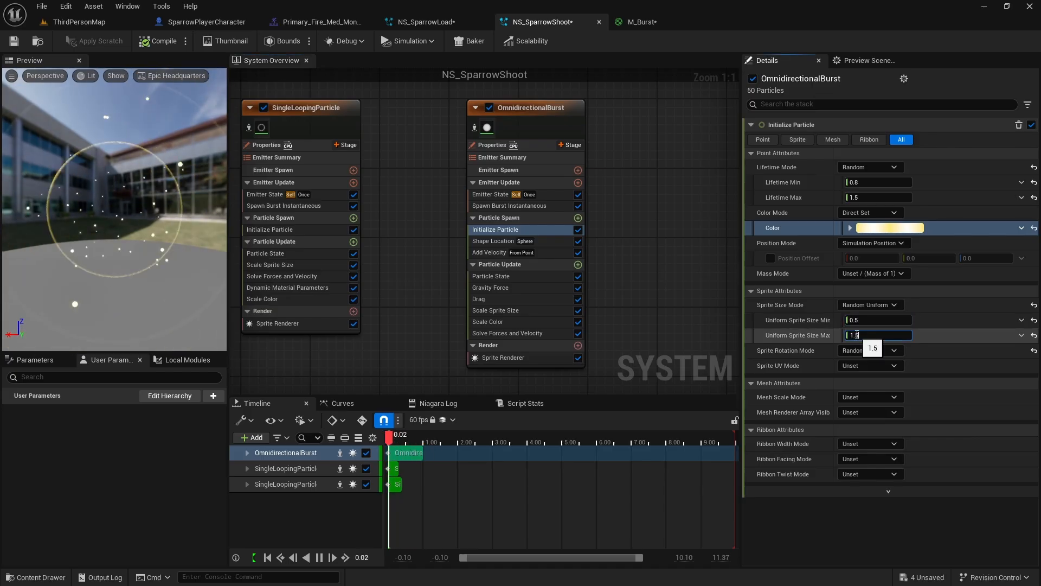
# - Set OmnidirectionalBurst's vertical gravity to -400 and its Add Velocity random speed range to 400–600
pyautogui.click(498, 287)
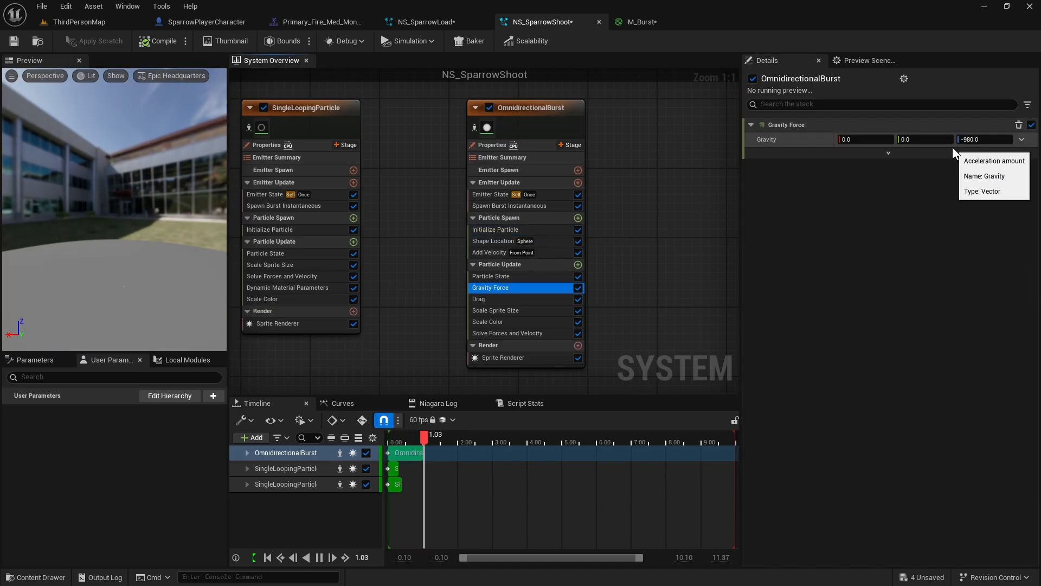
pyautogui.write('-400')
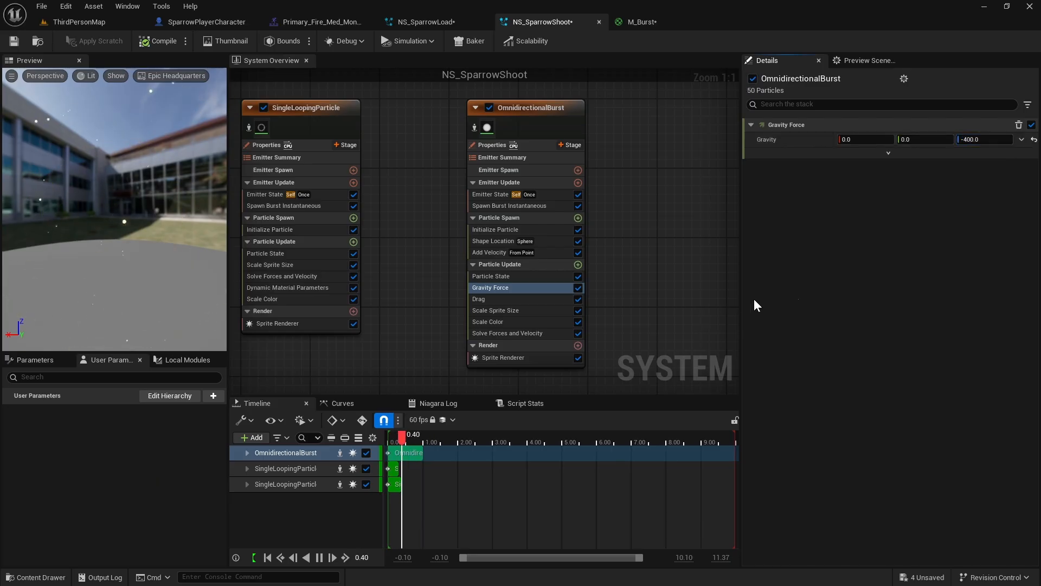
pyautogui.click(491, 252)
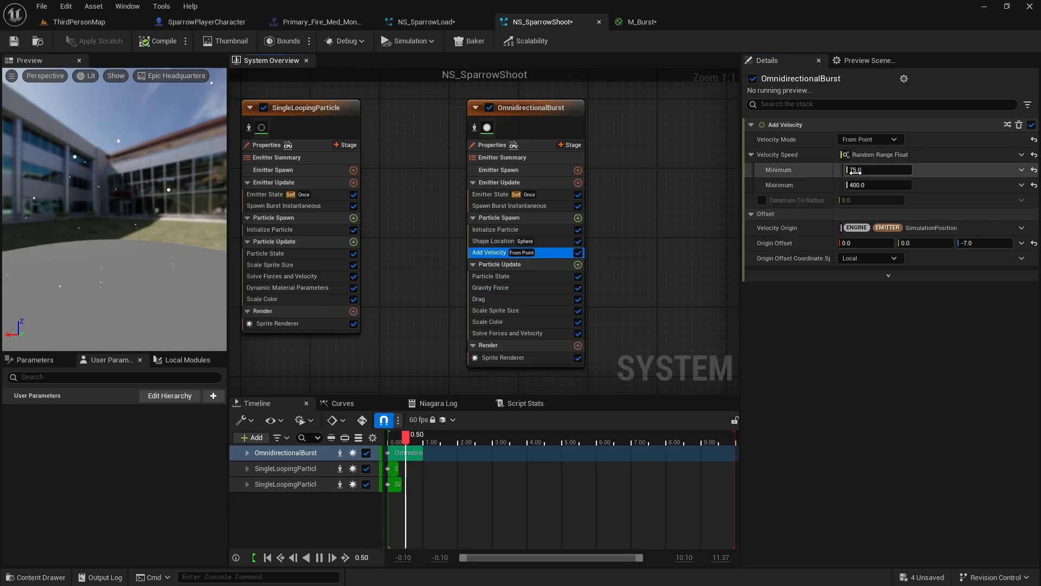
pyautogui.write('400')
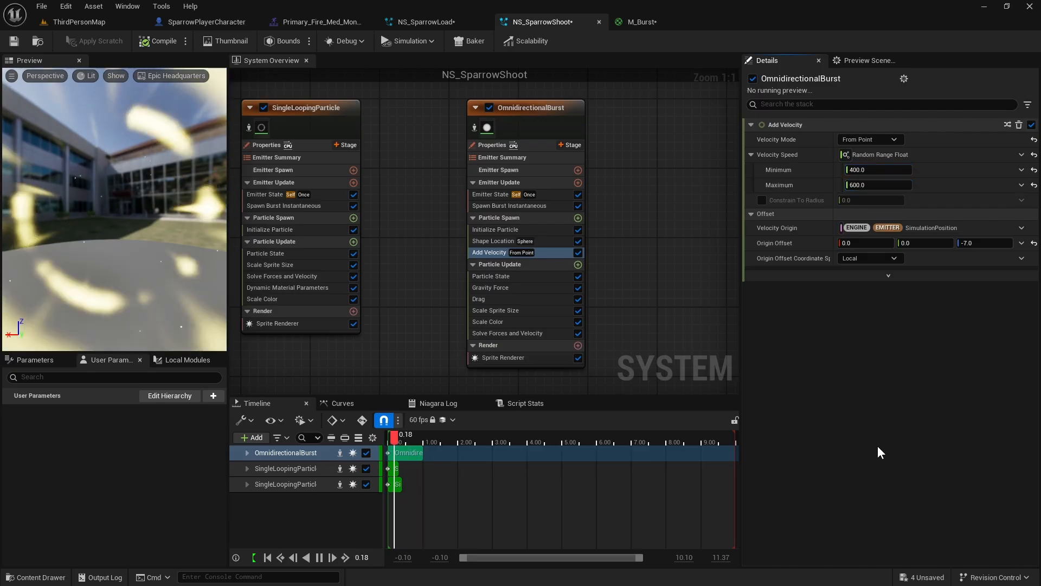
# - Disable OmnidirectionalBurst's Scale Sprite Size module and check the burst in the Primary_Fire_Med montage
pyautogui.click(574, 310)
pyautogui.click(578, 310)
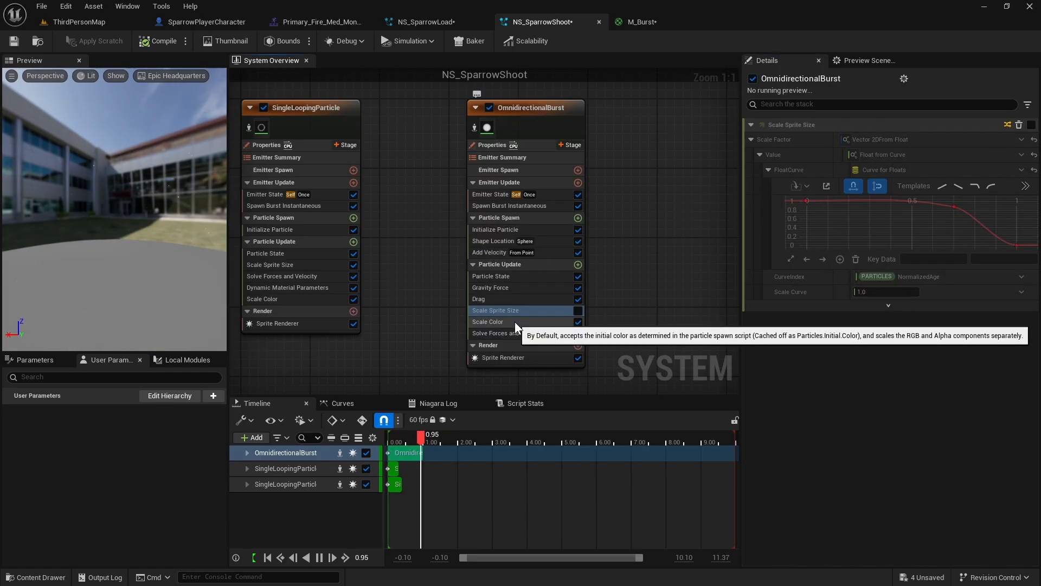
pyautogui.click(491, 252)
pyautogui.click(321, 22)
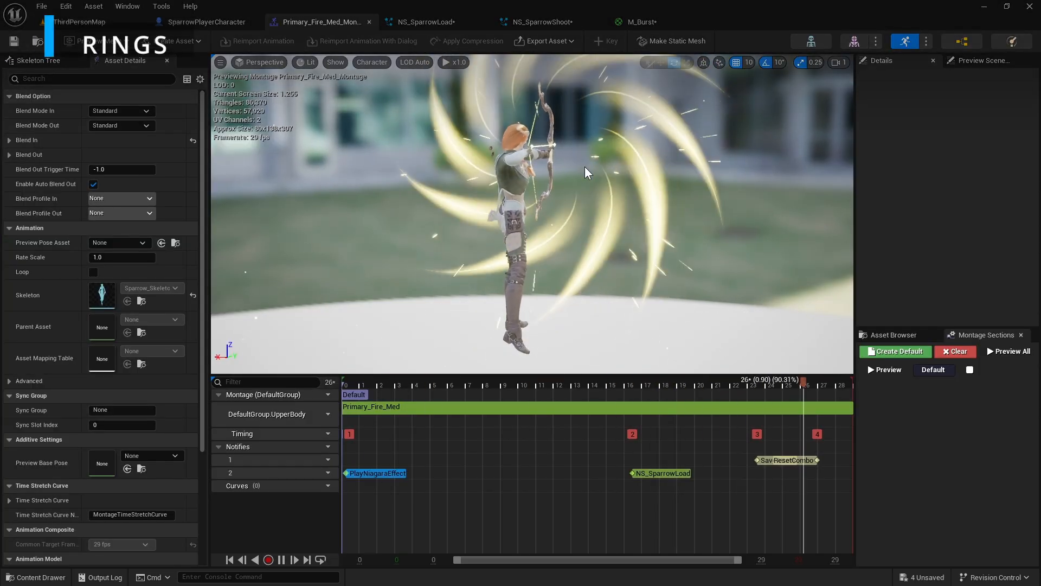
# - Return to NS_SparrowShoot and add a SimpleSpriteBurst emitter from the templates beside OmnidirectionalBurst
pyautogui.click(540, 22)
pyautogui.moveTo(641, 304); pyautogui.dragTo(545, 291, button='right')
pyautogui.scroll(1, 544, 291)
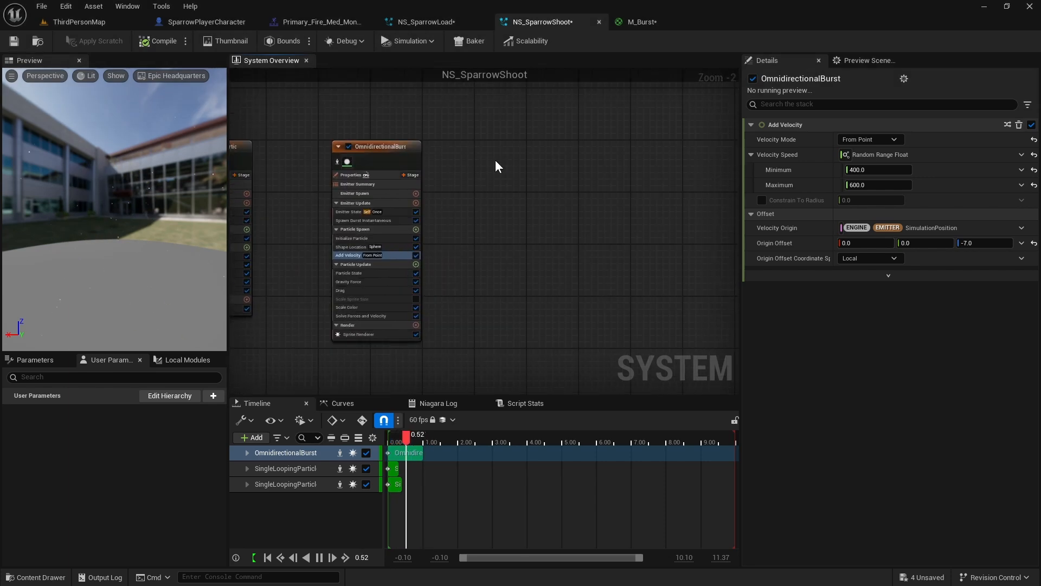
pyautogui.rightClick(495, 166)
pyautogui.click(548, 183)
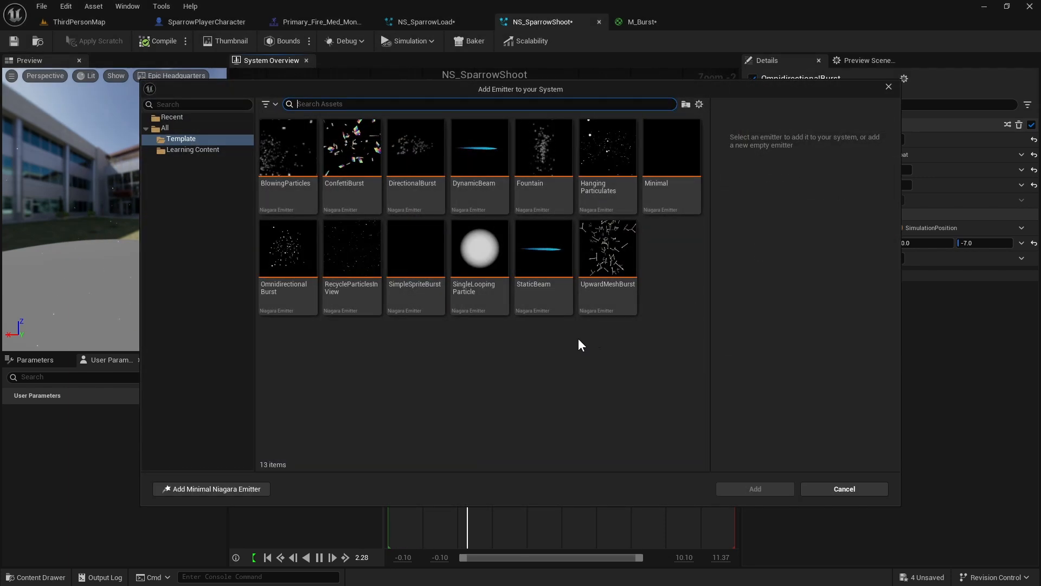
pyautogui.click(431, 262)
pyautogui.click(755, 489)
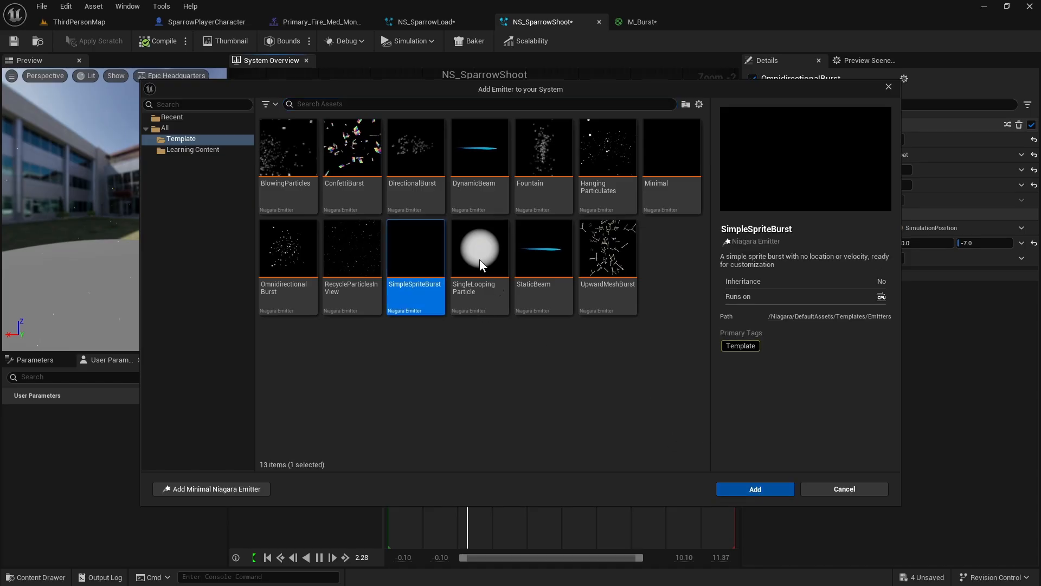
# - Set SimpleSpriteBurst's loop duration to 1 and bind its particle lifetime to the emitter's CurrentLoopDuration
pyautogui.click(502, 261)
pyautogui.click(870, 228)
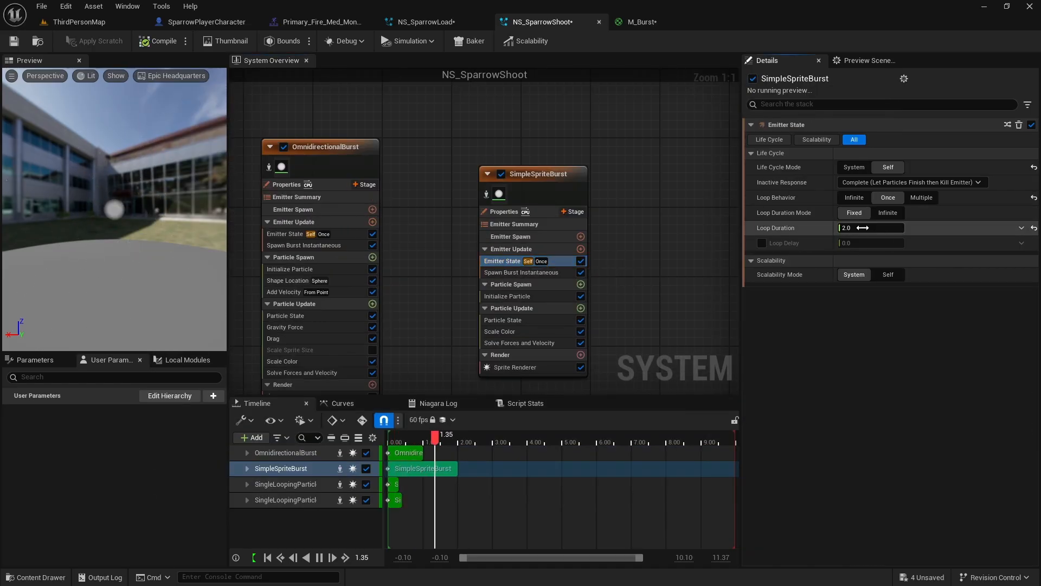
pyautogui.write('1')
pyautogui.click(507, 296)
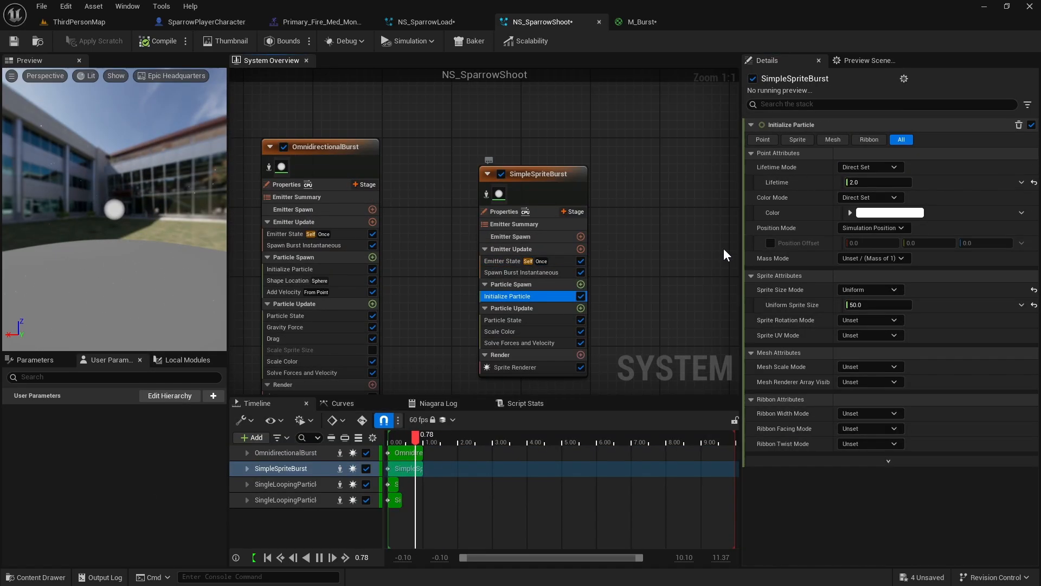
pyautogui.click(1022, 183)
pyautogui.write('curre')
pyautogui.click(889, 261)
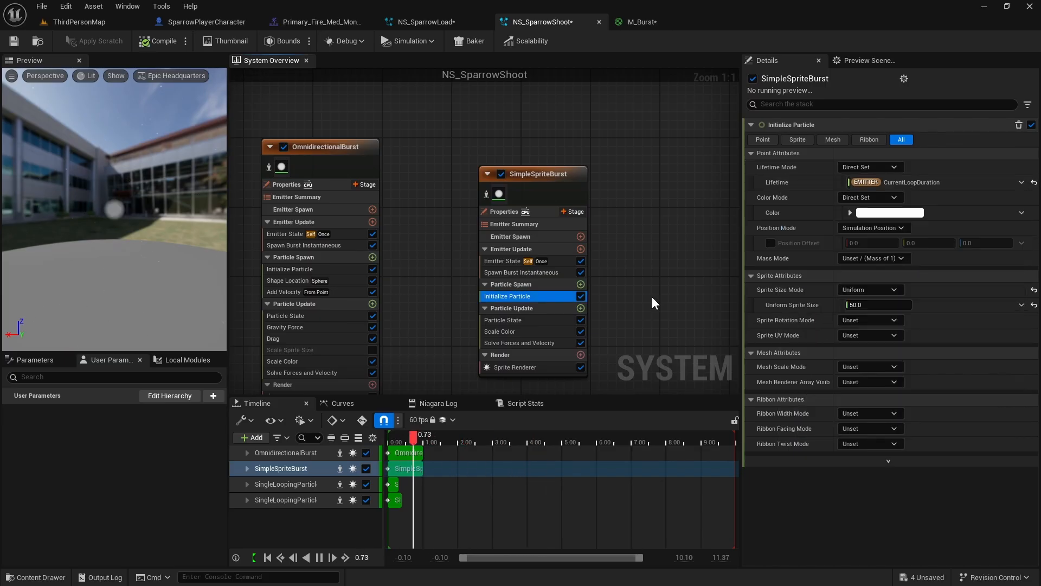
# - Apply the saved glowing yellow color to SimpleSpriteBurst's particles and set their uniform sprite size to 80
pyautogui.click(893, 216)
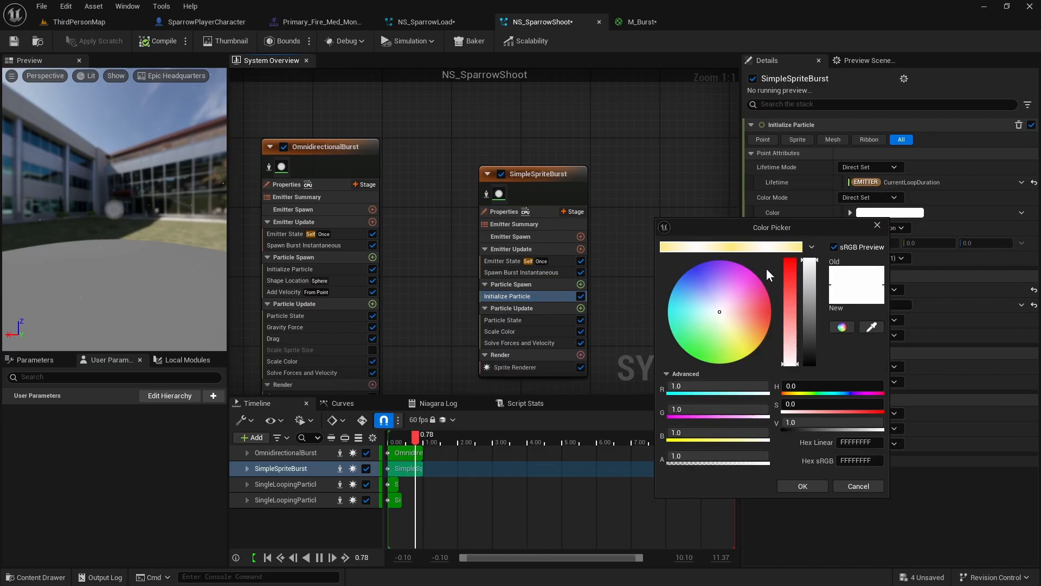
pyautogui.click(747, 245)
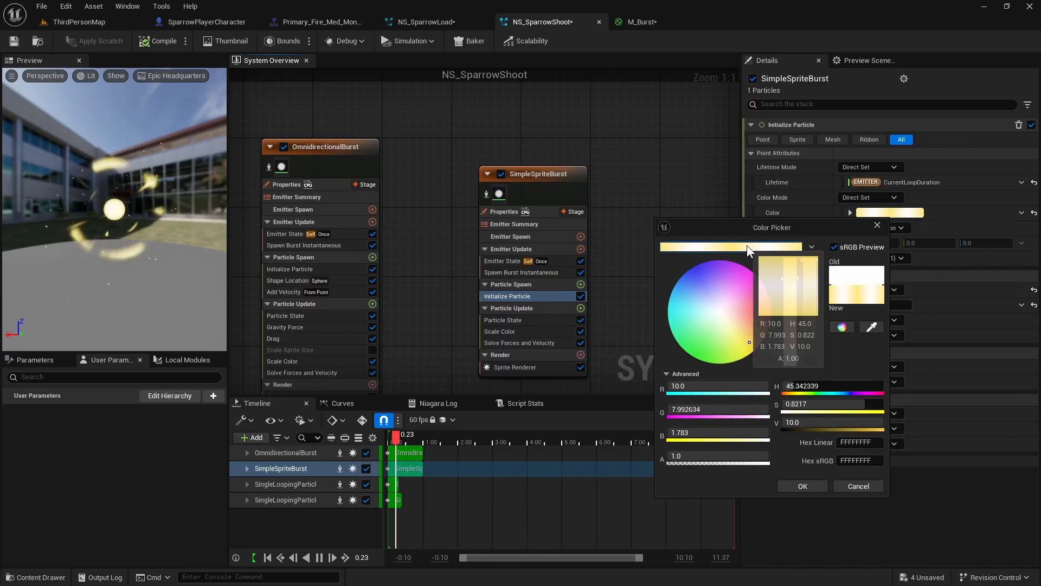
pyautogui.click(803, 486)
pyautogui.click(870, 305)
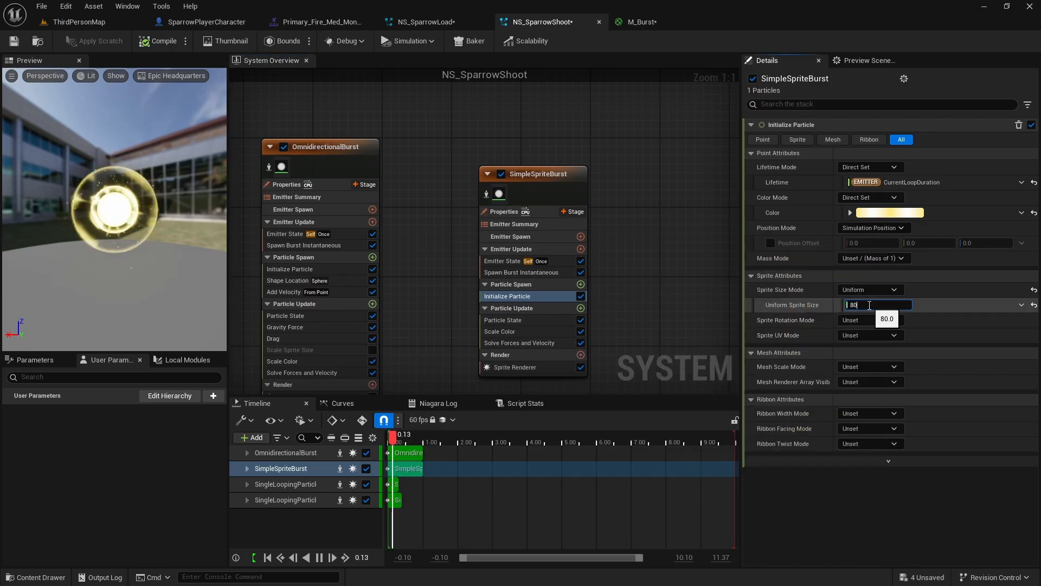
pyautogui.write('80')
pyautogui.press('Return')
# - Add a linear Add Velocity module to SimpleSpriteBurst's Particle Spawn with velocity 0, 300, 0
pyautogui.click(580, 284)
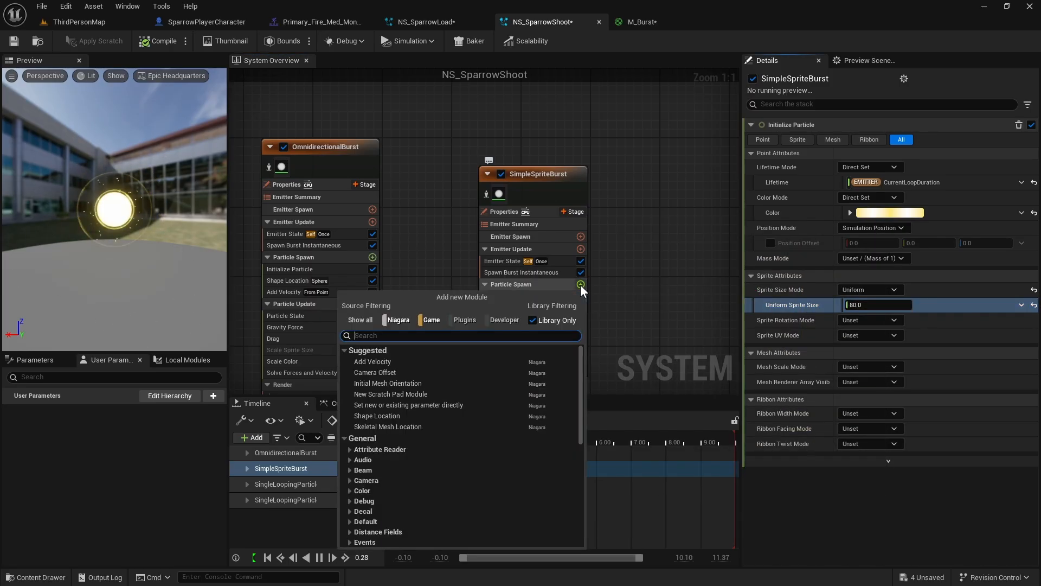
pyautogui.write('add')
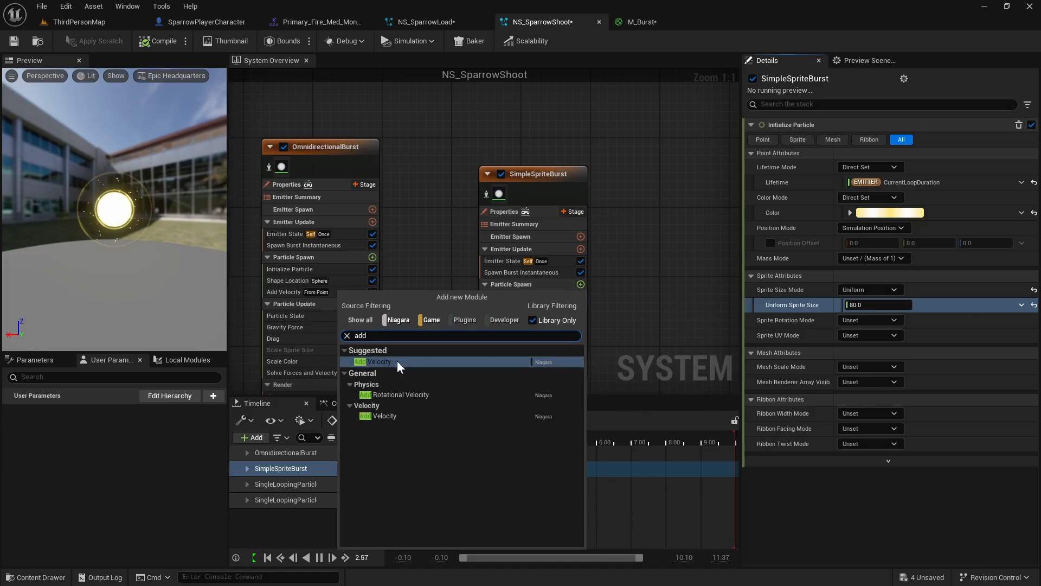
pyautogui.click(380, 362)
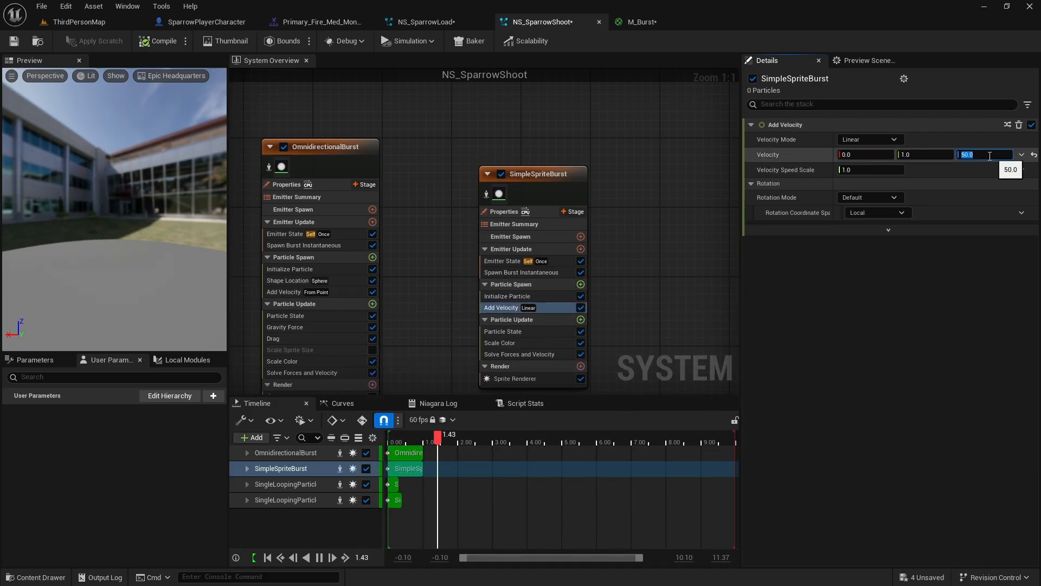
pyautogui.click(910, 155)
pyautogui.write('300')
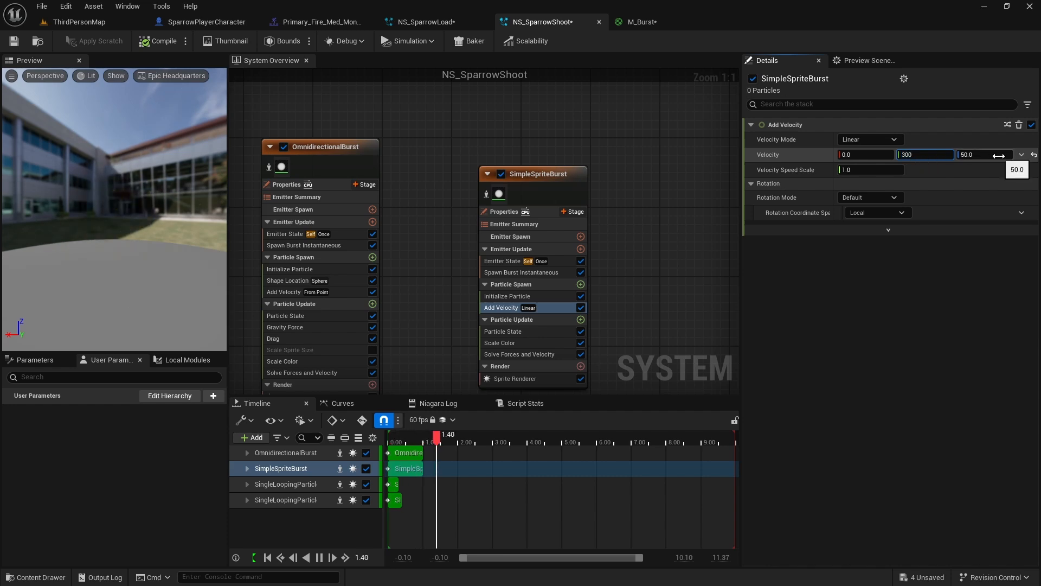
pyautogui.moveTo(999, 156); pyautogui.dragTo(963, 255)
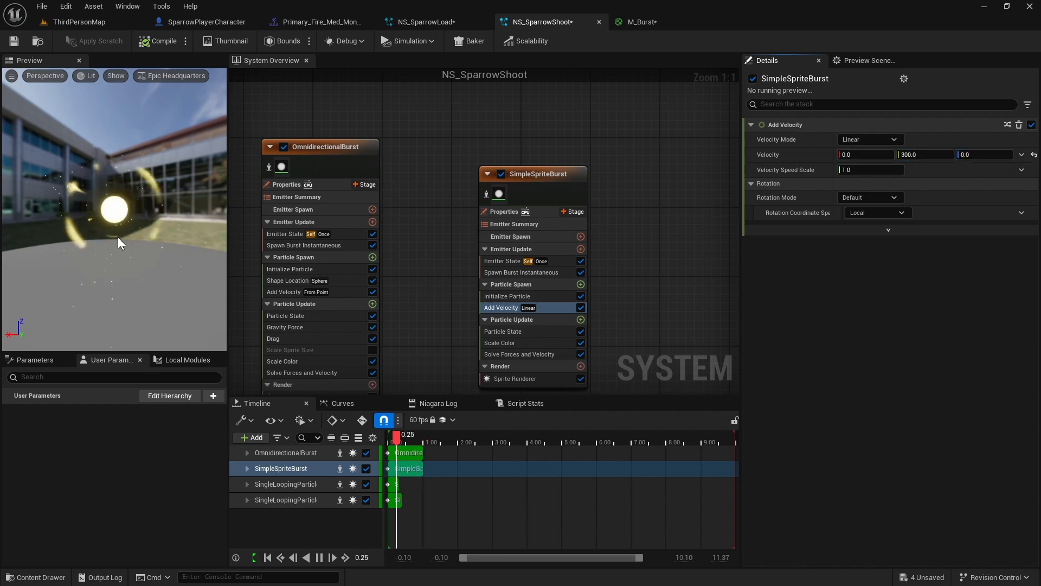
# - Bend the start of SimpleSpriteBurst's Scale Alpha curve downward so the fade drops early and eases out toward zero
pyautogui.moveTo(166, 256); pyautogui.dragTo(161, 256)
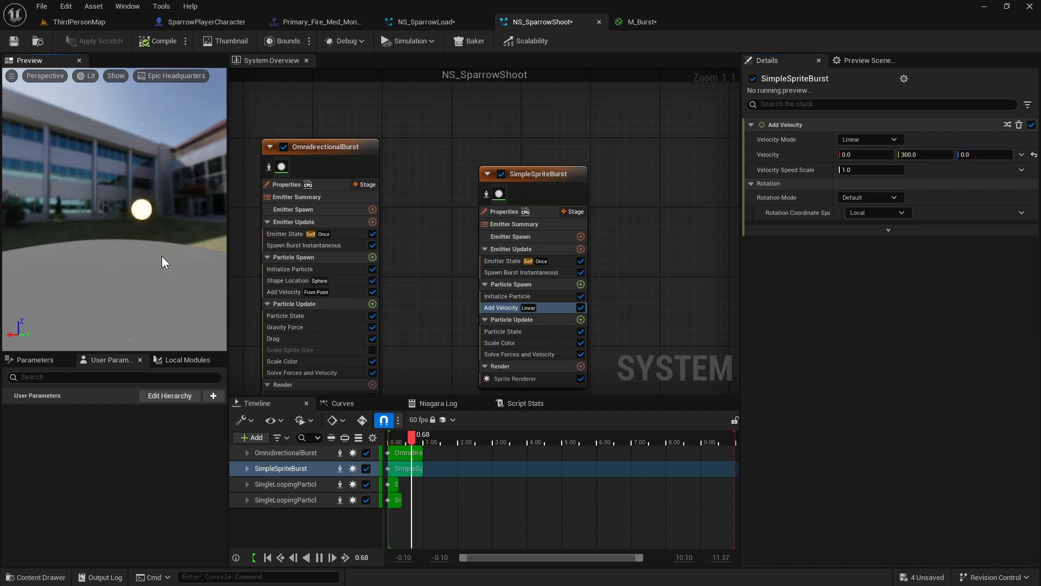
pyautogui.scroll(-2, 632, 320)
pyautogui.click(510, 287)
pyautogui.click(798, 215)
pyautogui.moveTo(828, 216); pyautogui.dragTo(831, 229)
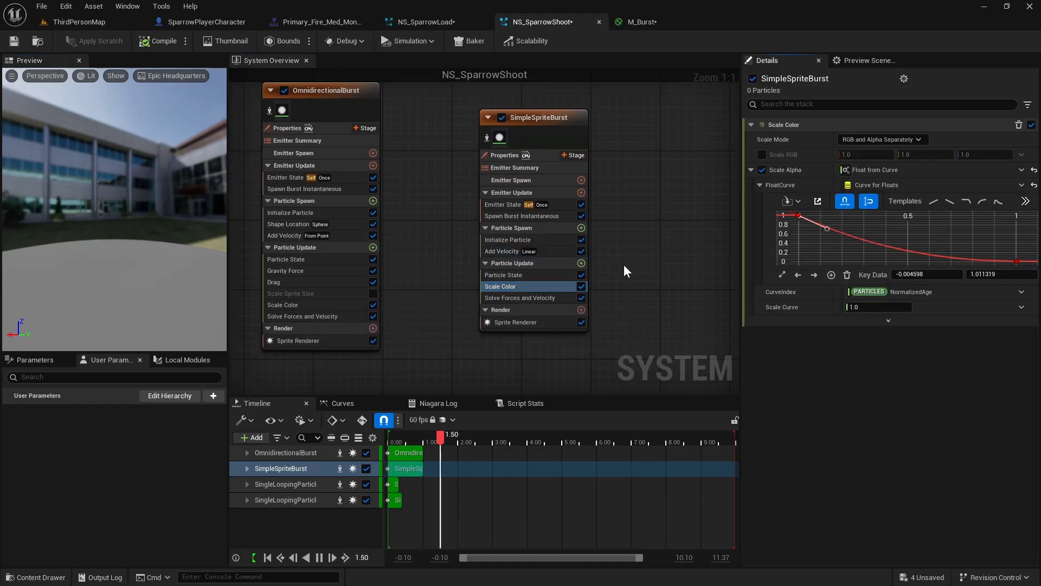
# - Add a Drag module to SimpleSpriteBurst's Particle Update and set its drag to 3
pyautogui.click(581, 263)
pyautogui.write('drag')
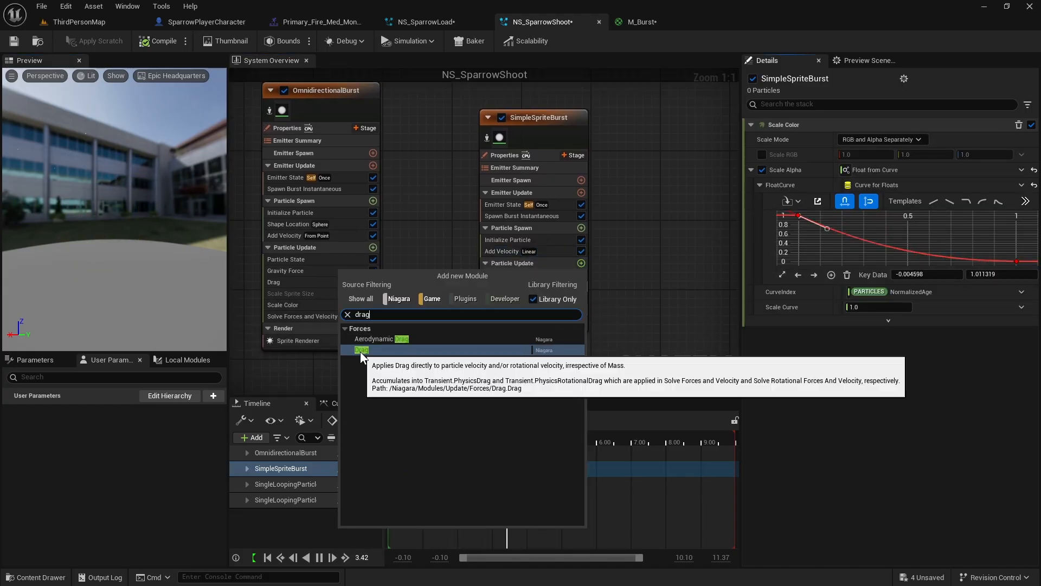
pyautogui.click(377, 350)
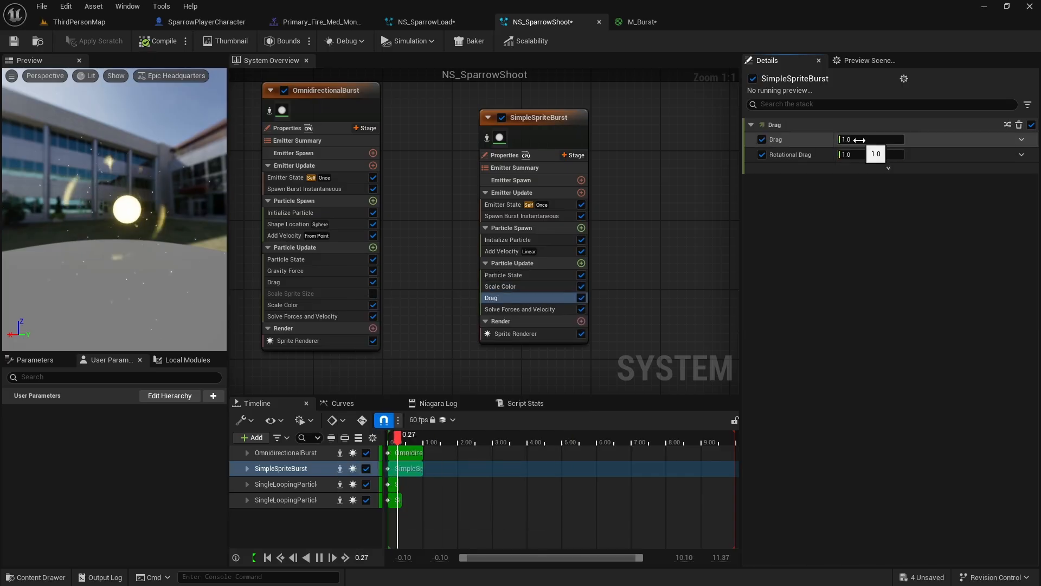
pyautogui.click(876, 221)
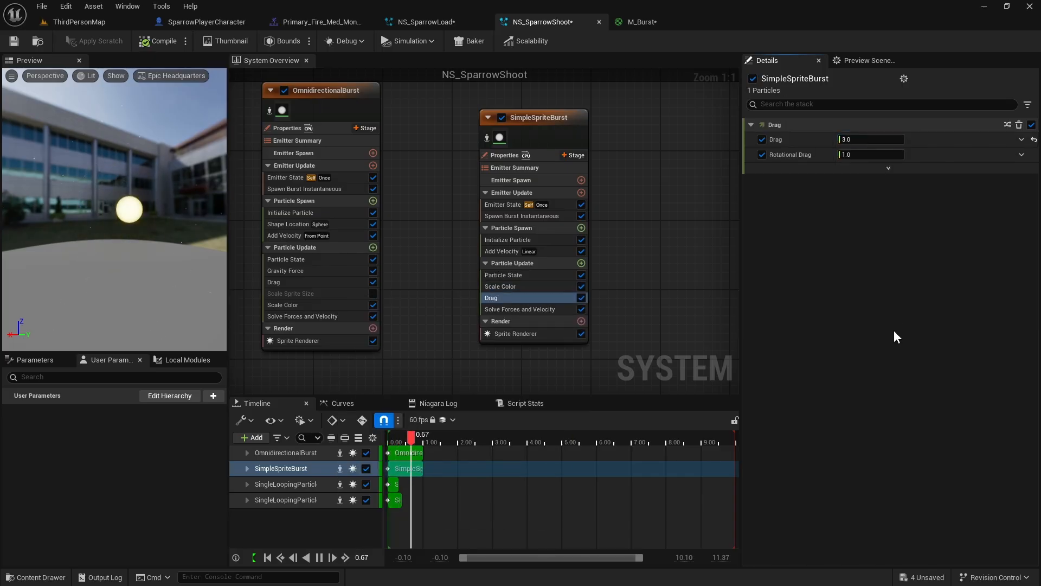
# - Assign the M_Burst material to SimpleSpriteBurst's Sprite Renderer
pyautogui.click(522, 332)
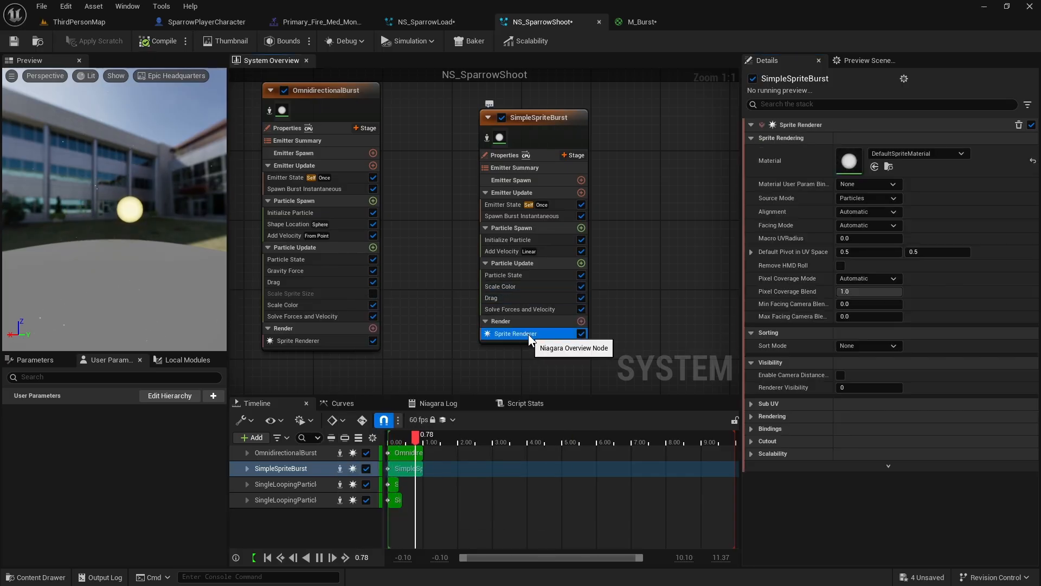
pyautogui.click(902, 154)
pyautogui.write('burst')
pyautogui.click(933, 318)
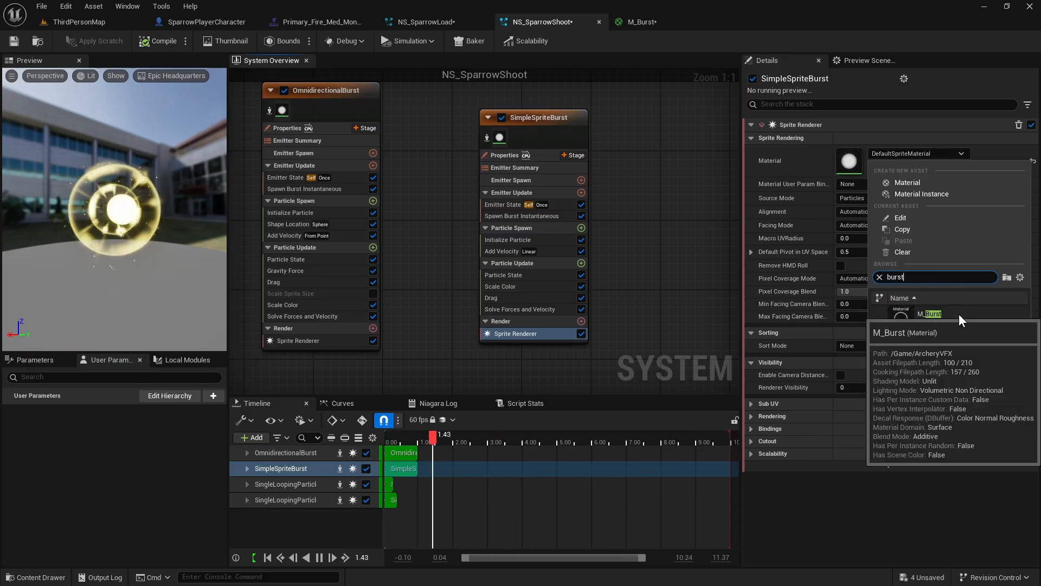
# - Add a Scale Sprite Size module to SimpleSpriteBurst's Particle Update and set the curve's first key value to 1
pyautogui.click(552, 263)
pyautogui.write('sca')
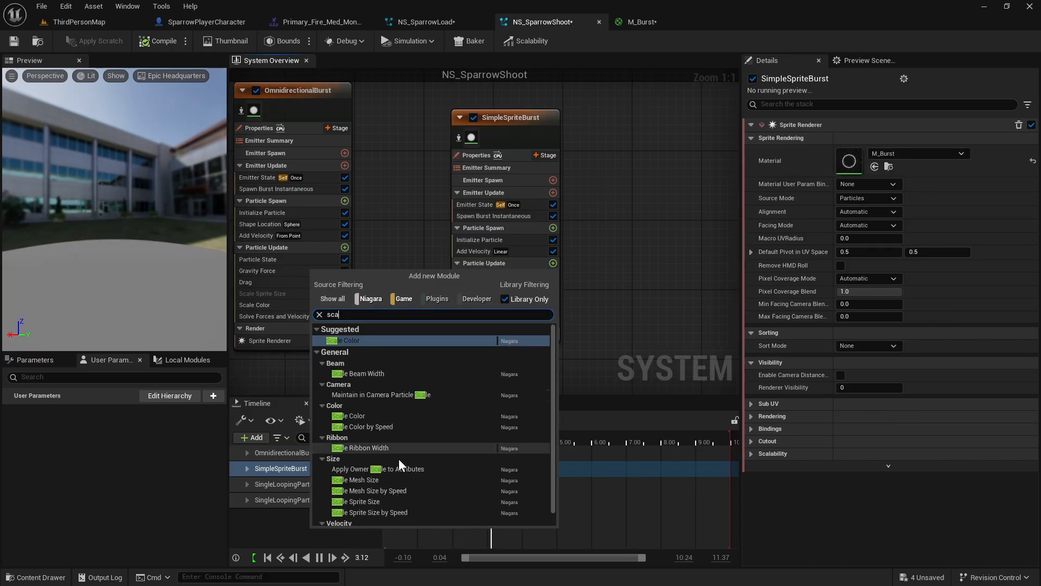
pyautogui.click(385, 502)
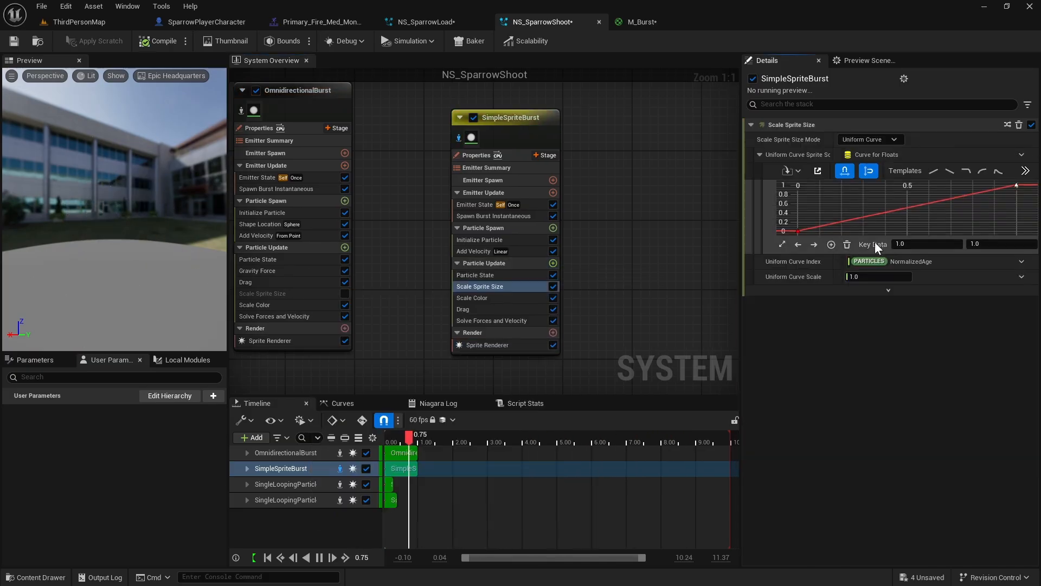
pyautogui.click(799, 231)
pyautogui.click(981, 244)
pyautogui.write('1')
pyautogui.click(981, 326)
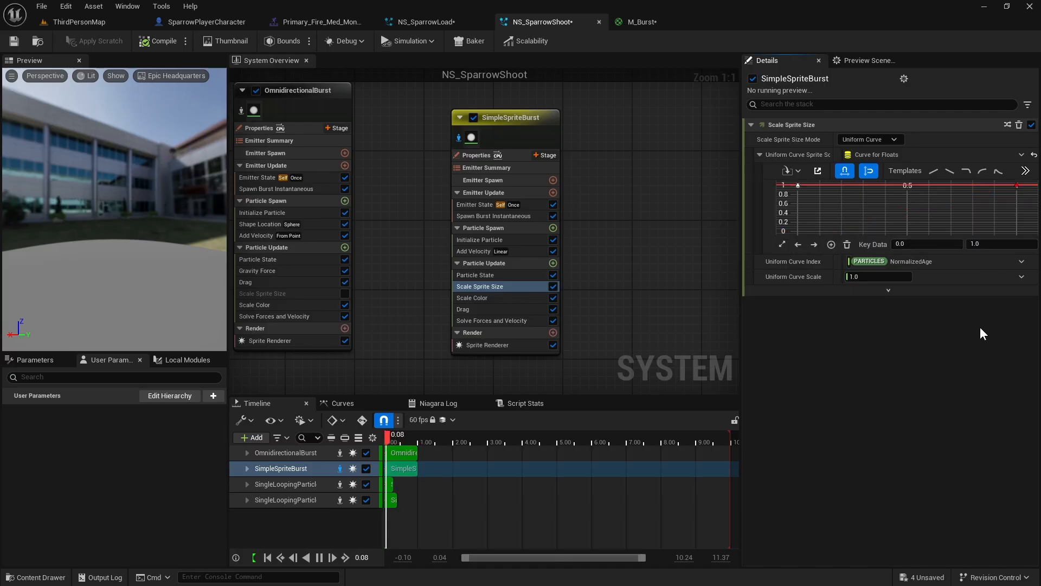
# - Set the last key of SimpleSpriteBurst's sprite size curve to 2 and adjust that key's interpolation
pyautogui.click(1017, 185)
pyautogui.click(988, 244)
pyautogui.write('2')
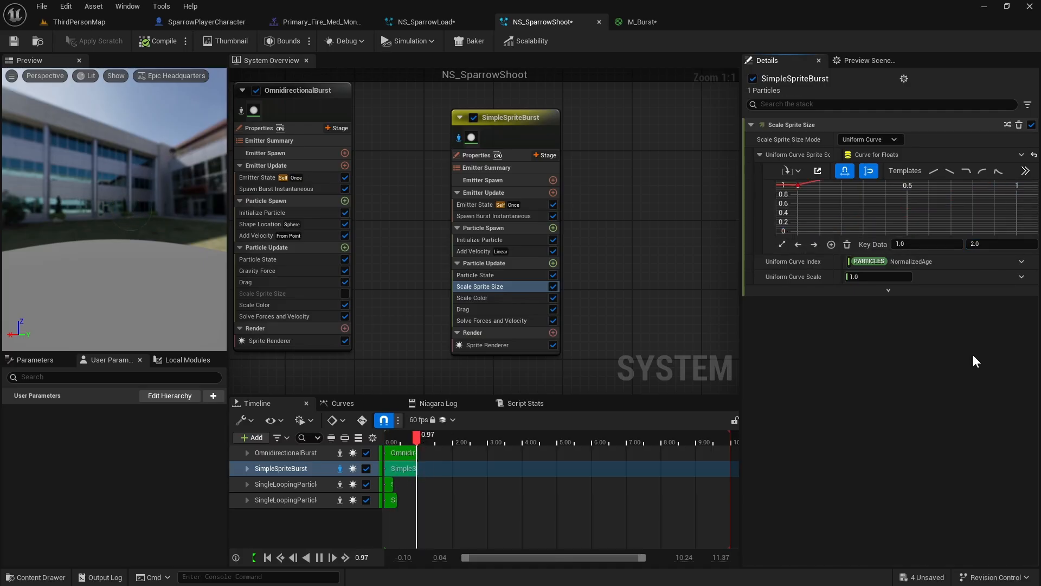
pyautogui.click(782, 245)
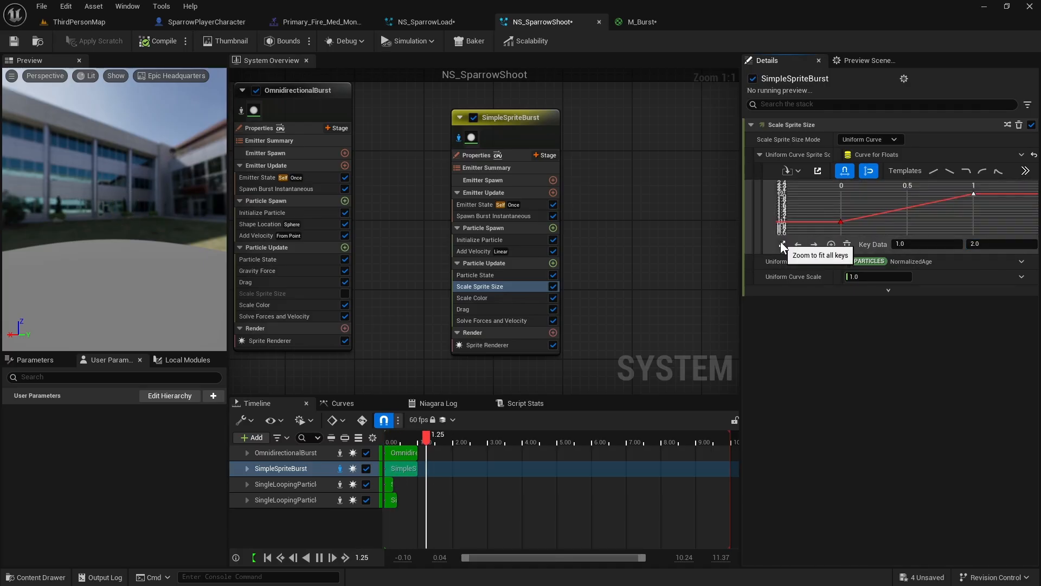
pyautogui.rightClick(974, 193)
pyautogui.click(913, 329)
pyautogui.click(841, 221)
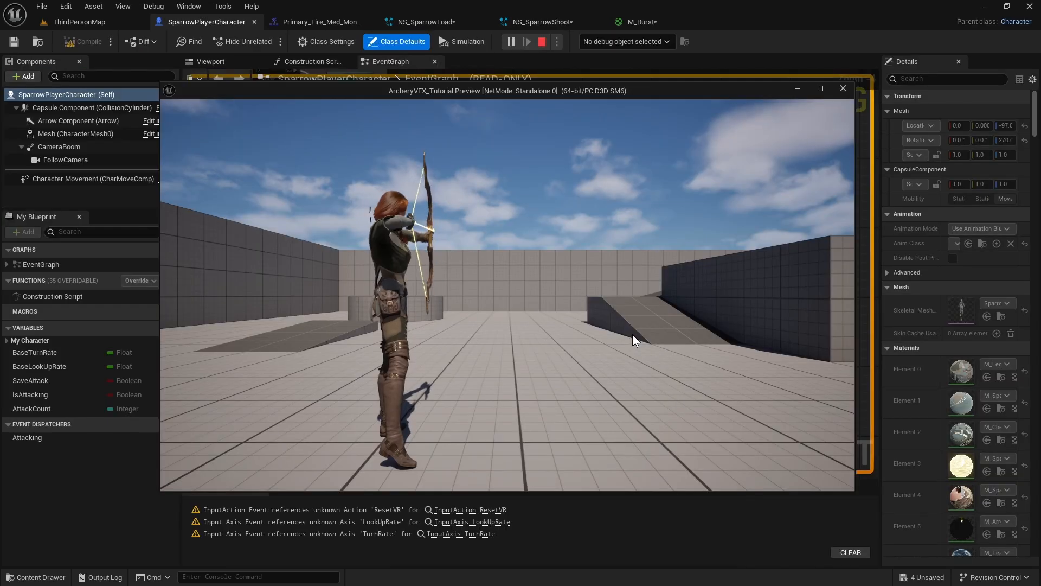
# - Fire the bow in the running game preview to check the shooting effect
pyautogui.click(632, 334)
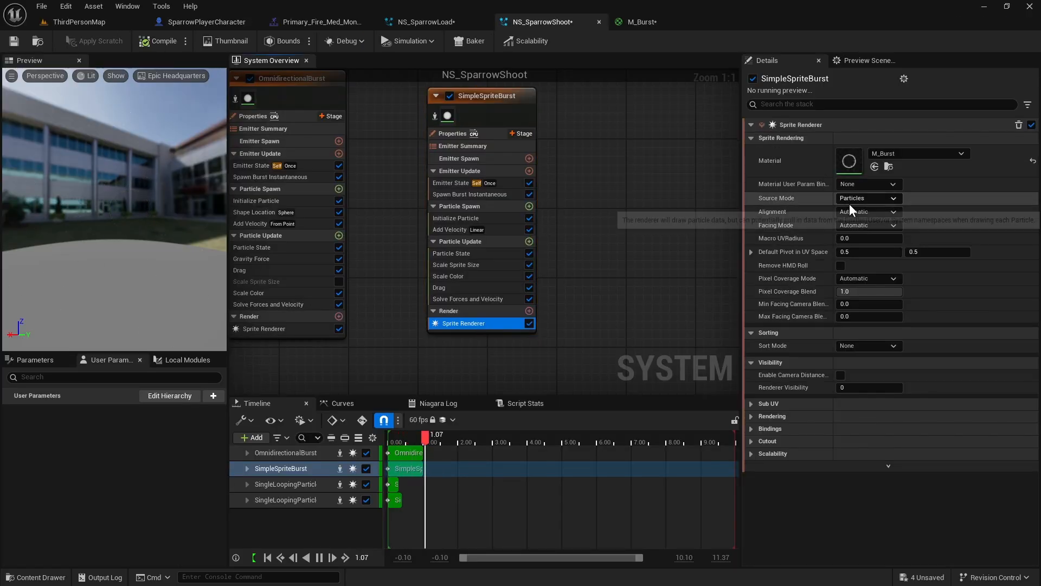
# - Set SimpleSpriteBurst's Sprite Renderer to Custom Alignment and its facing mode to Custom Facing Vector
pyautogui.click(863, 212)
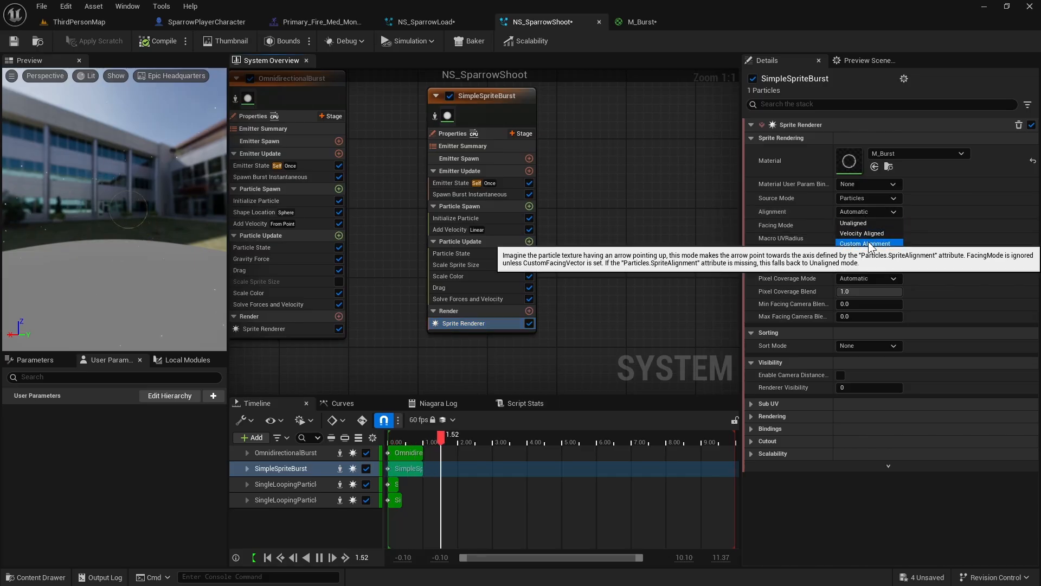
pyautogui.click(868, 243)
pyautogui.click(870, 226)
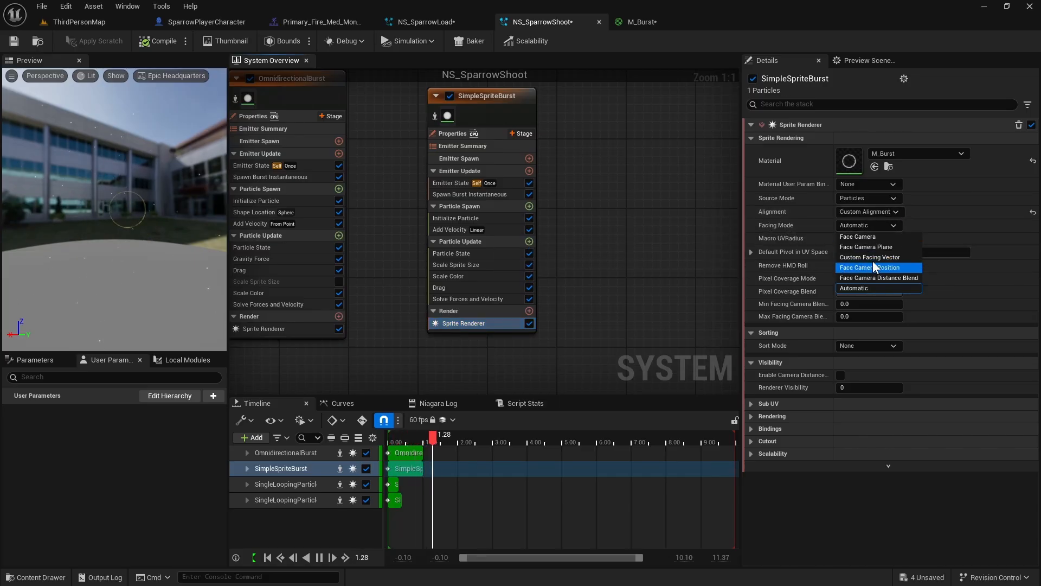
pyautogui.click(870, 258)
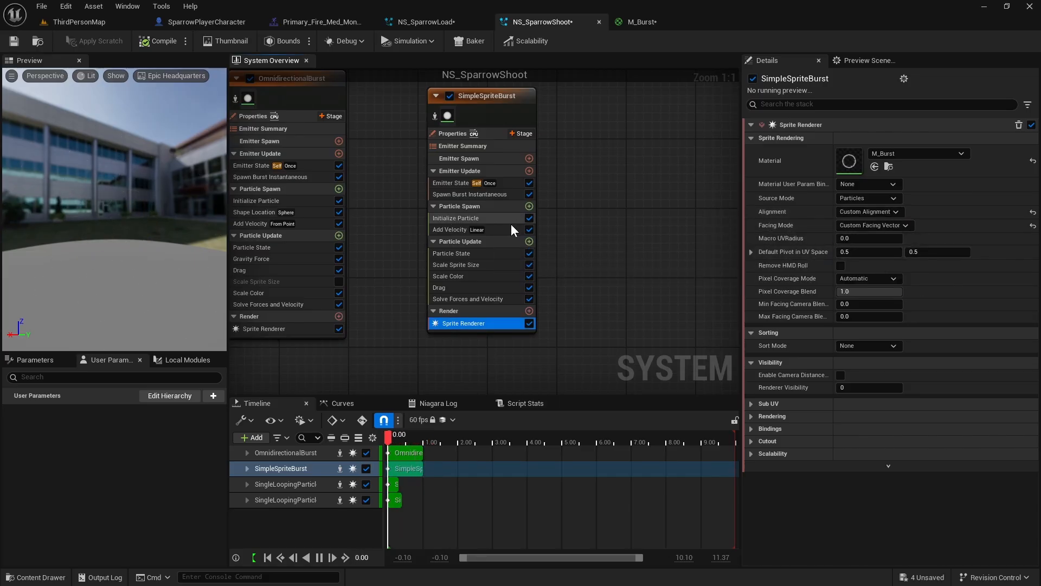
# - Add a Sprite Facing and Alignment module to SimpleSpriteBurst's Particle Spawn group
pyautogui.click(529, 206)
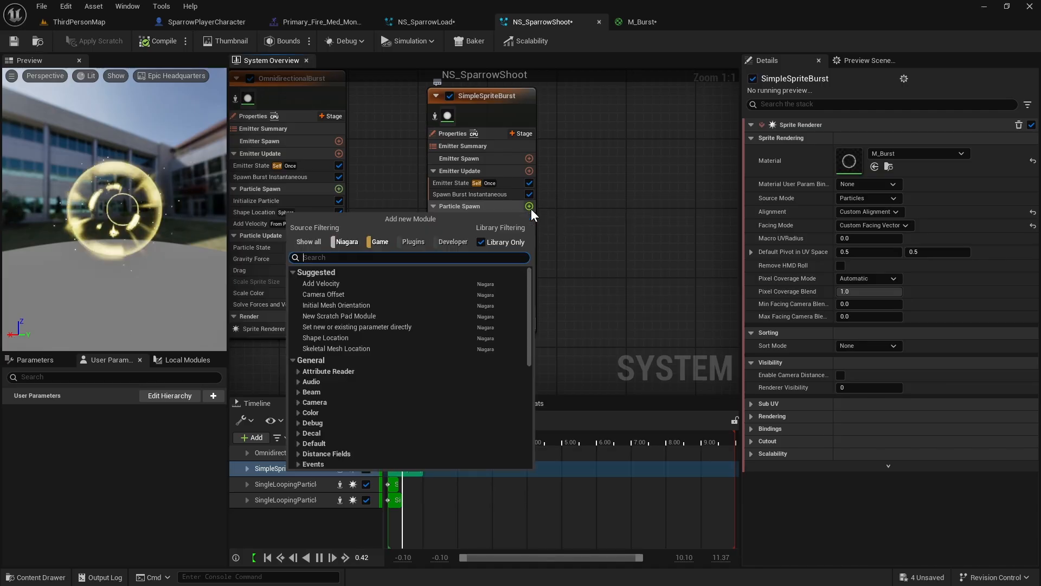
pyautogui.write('facing')
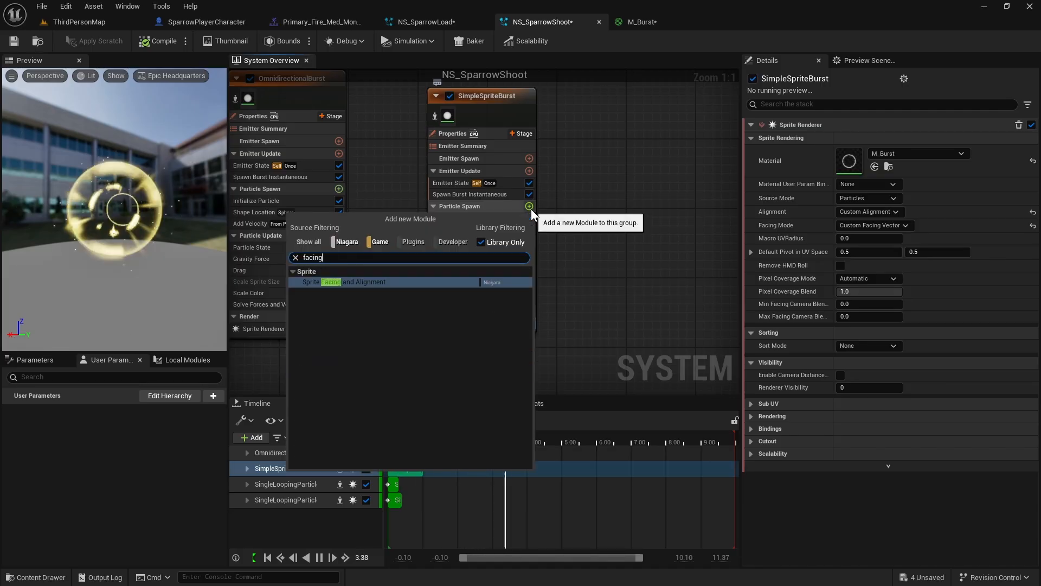
pyautogui.click(382, 281)
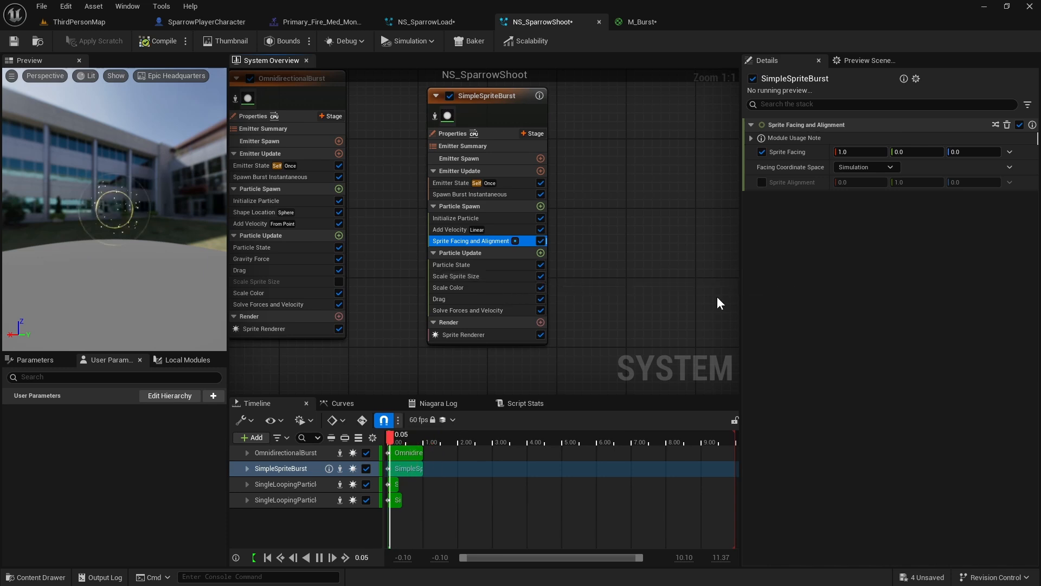
# - Set the Sprite Facing vector to 0, 1, 0 and its facing coordinate space to Local
pyautogui.click(901, 152)
pyautogui.write('1')
pyautogui.click(859, 152)
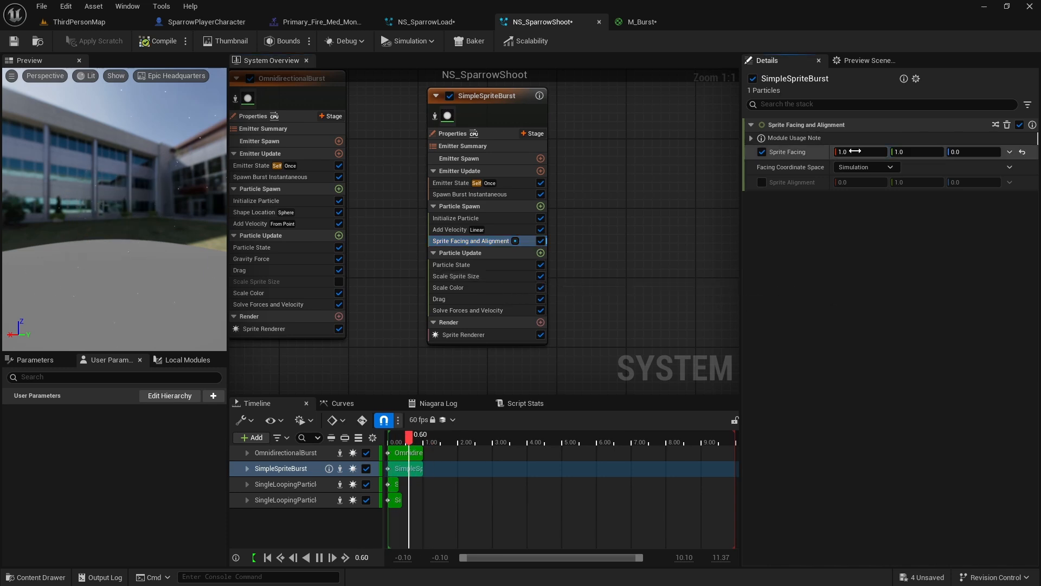
pyautogui.write('0')
pyautogui.press('Return')
pyautogui.click(883, 167)
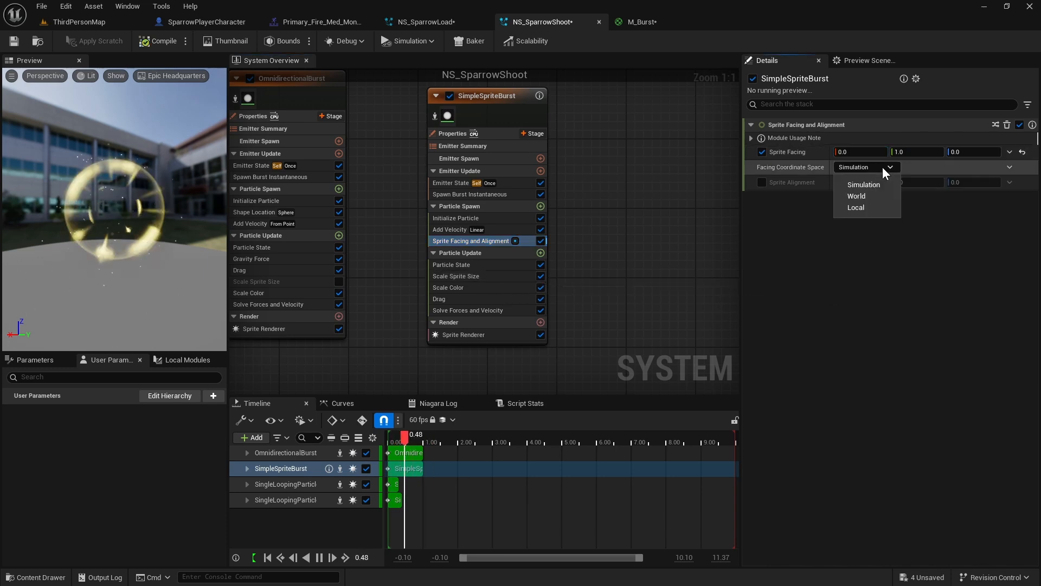
pyautogui.click(867, 205)
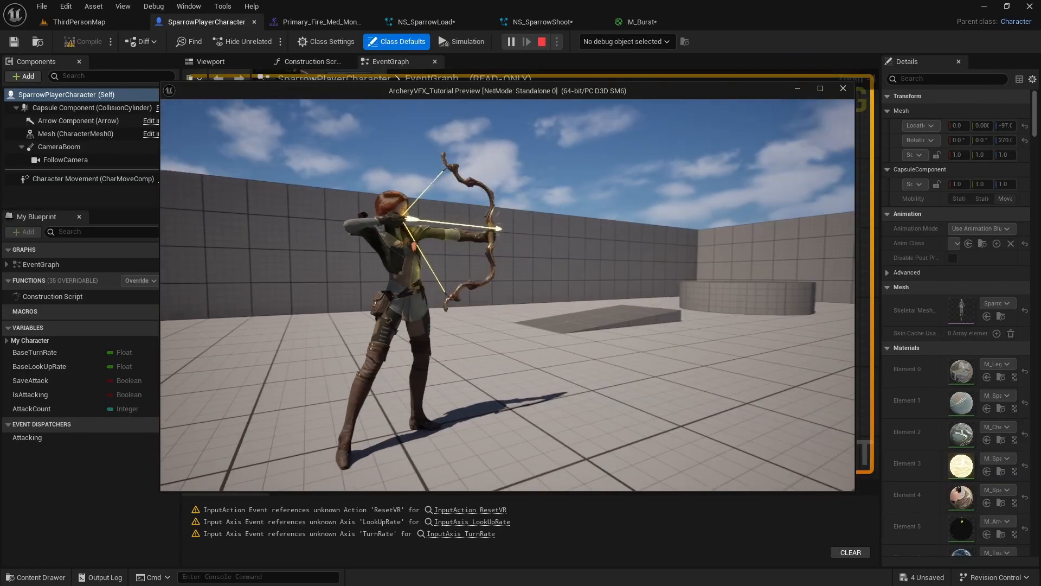
# - Fire the bow in the running game preview to check the ring orientation, and return to NS_SparrowShoot
pyautogui.click(399, 342)
pyautogui.press('Escape')
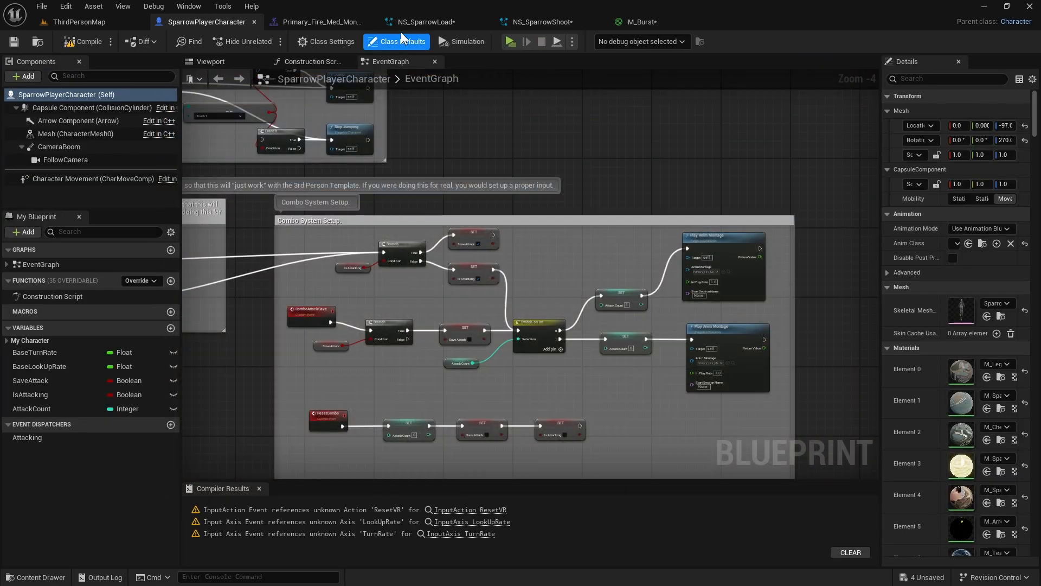
pyautogui.click(527, 22)
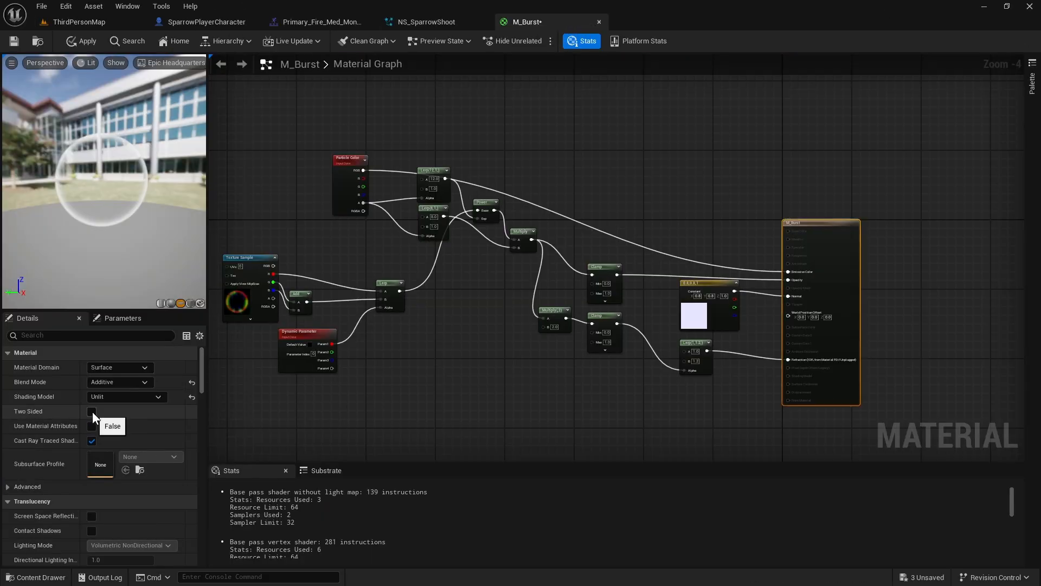
# - Make the M_Burst material two-sided, apply the change and save the material
pyautogui.click(92, 411)
pyautogui.click(82, 41)
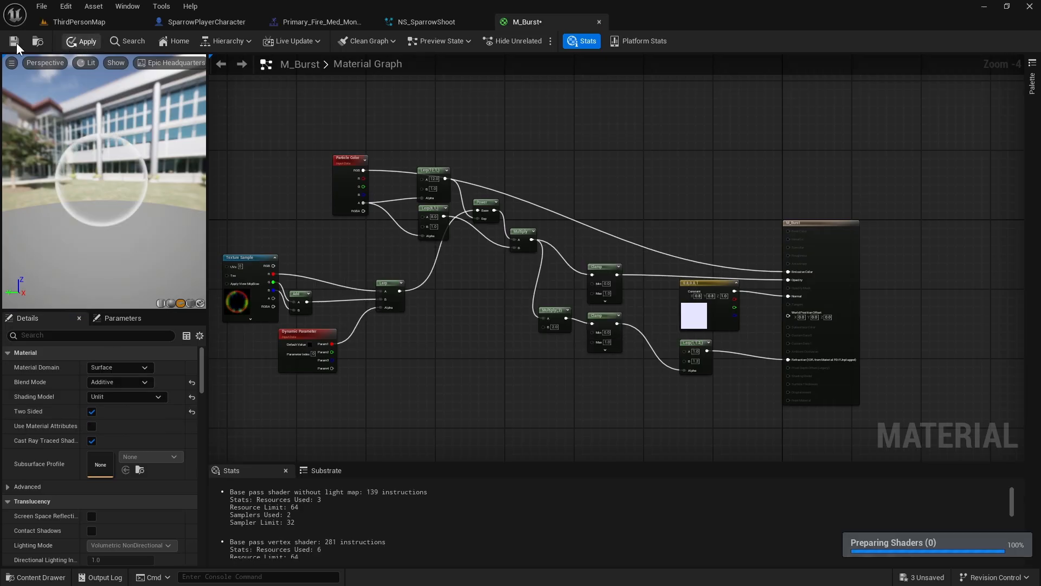
pyautogui.click(16, 43)
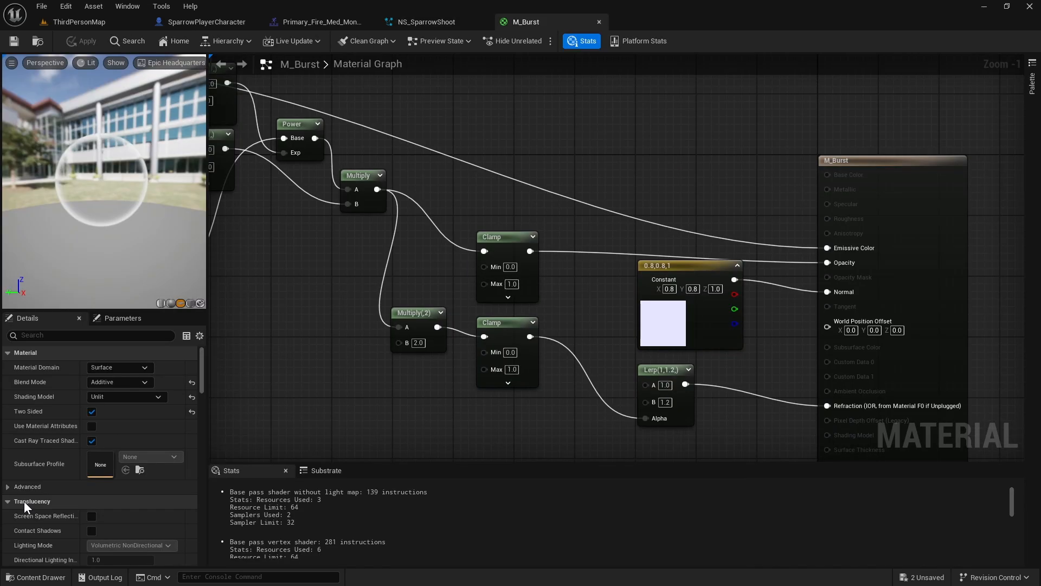
# - Reset M_Burst's refraction method to its default in the material's refraction settings
pyautogui.scroll(-8, 14, 493)
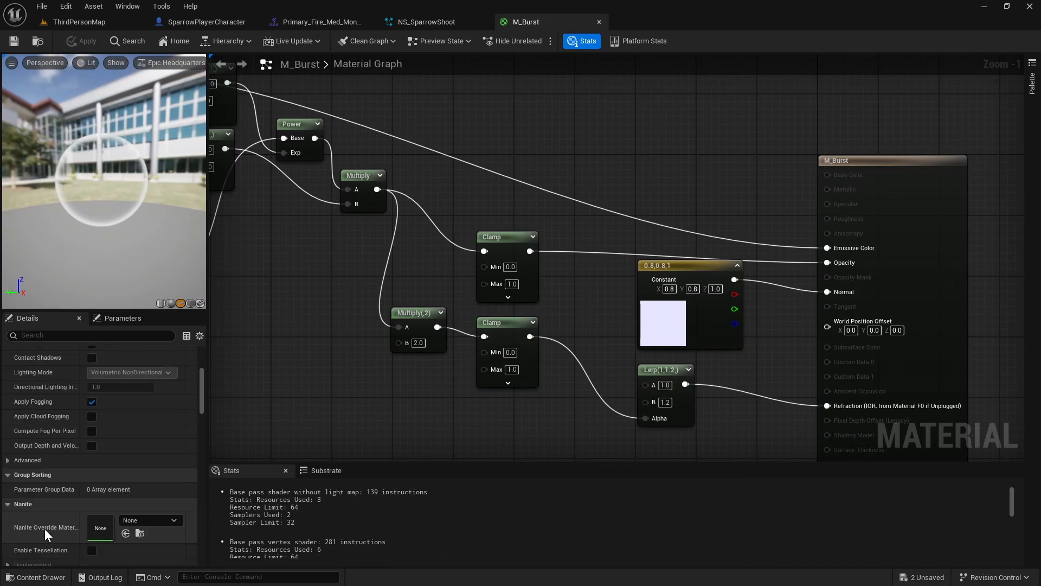
pyautogui.click(17, 449)
pyautogui.scroll(-4, 43, 472)
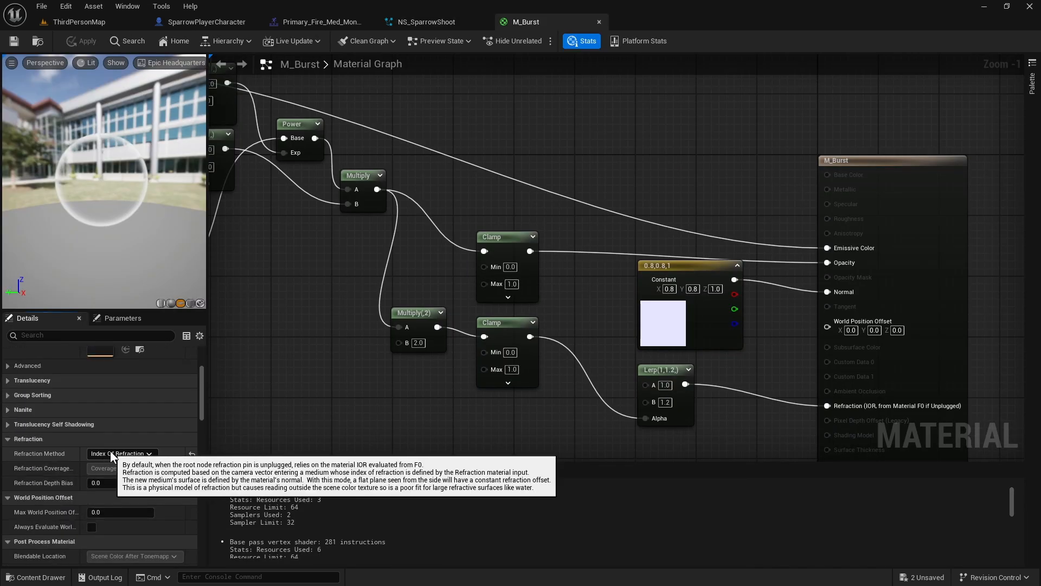
pyautogui.click(192, 453)
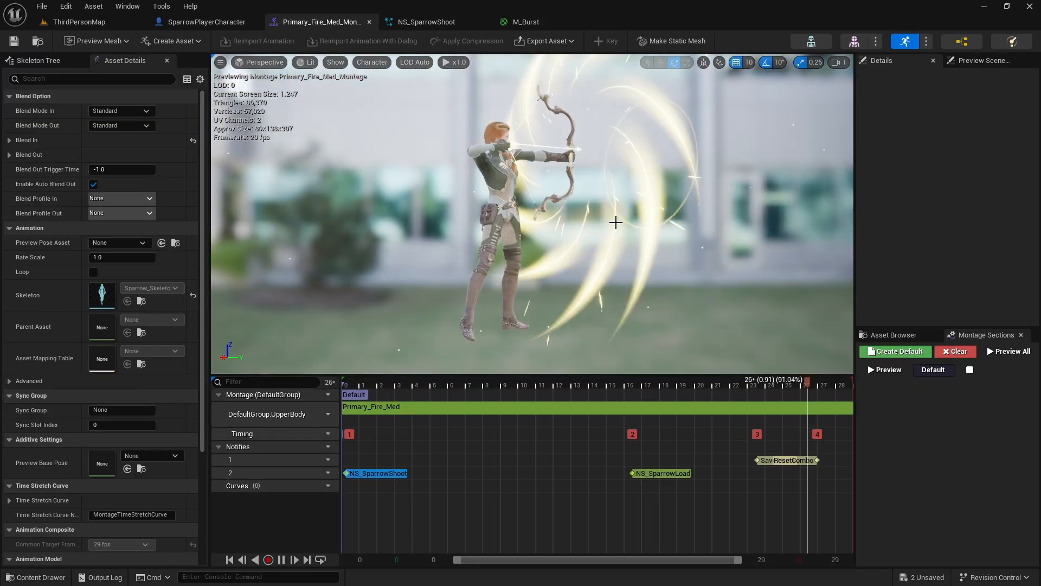
# - Duplicate the SimpleSpriteBurst emitter in NS_SparrowShoot, place the copy beside it and set the copy's loop duration to 0.9
pyautogui.click(427, 25)
pyautogui.moveTo(468, 127); pyautogui.dragTo(500, 108)
pyautogui.hotkey('ctrl', 'd')
pyautogui.moveTo(611, 123); pyautogui.dragTo(662, 105)
pyautogui.click(576, 185)
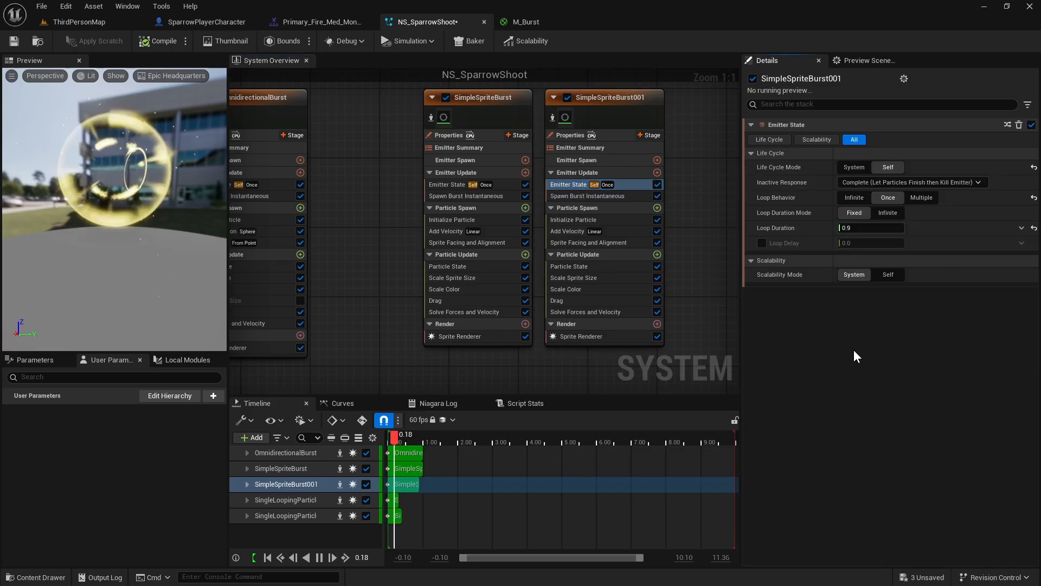
# - Set SimpleSpriteBurst001's uniform sprite size to 50 and its linear Y velocity to 450
pyautogui.click(586, 222)
pyautogui.click(861, 305)
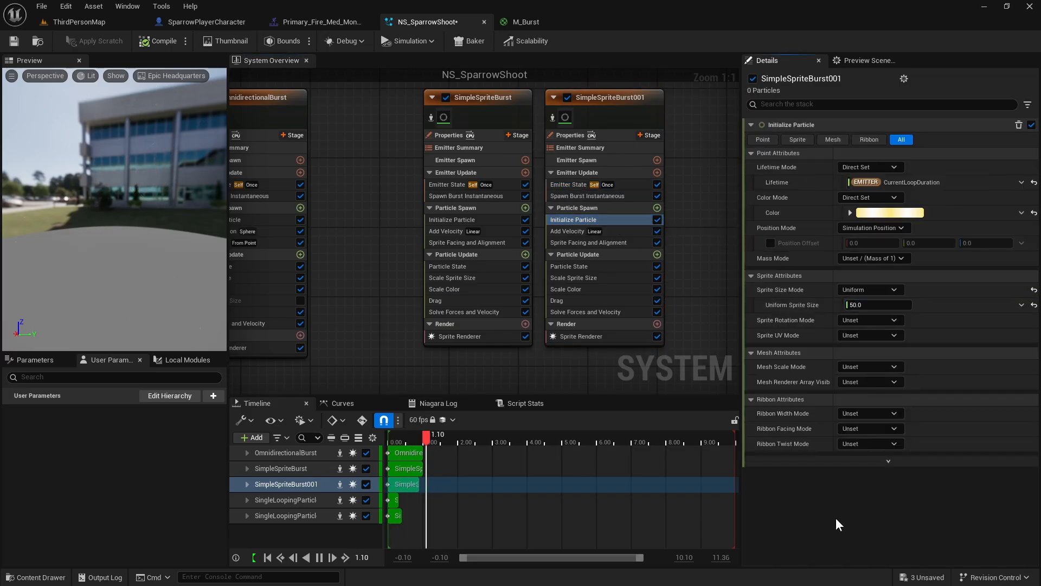
pyautogui.click(567, 232)
pyautogui.click(911, 155)
pyautogui.write('1')
pyautogui.write('50')
# - Duplicate SimpleSpriteBurst001, place the copy beside it and shorten the copy's loop duration
pyautogui.click(480, 112)
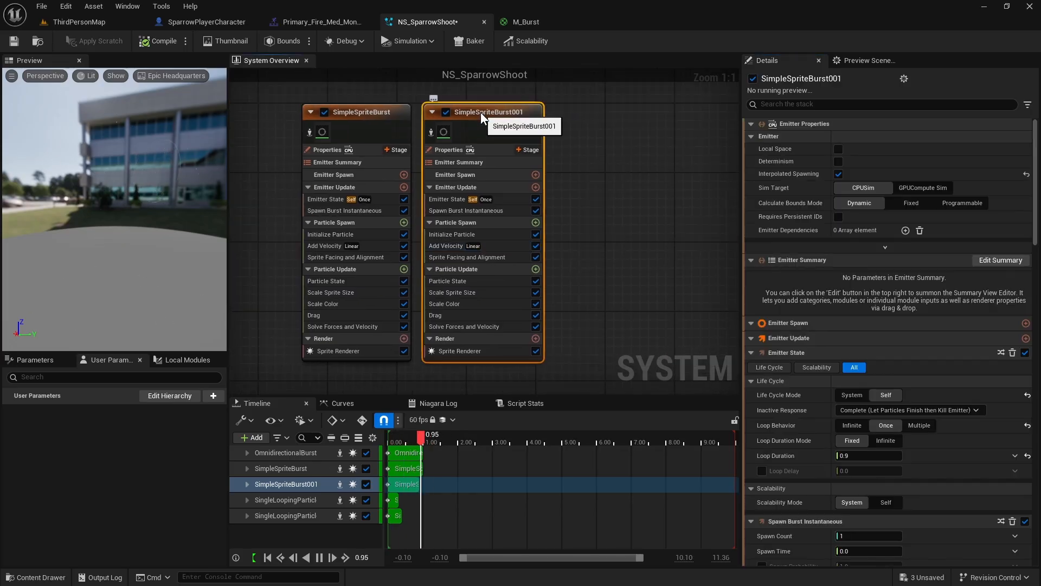
pyautogui.hotkey('ctrl', 'd')
pyautogui.moveTo(583, 131); pyautogui.dragTo(662, 123)
pyautogui.click(577, 199)
pyautogui.click(869, 228)
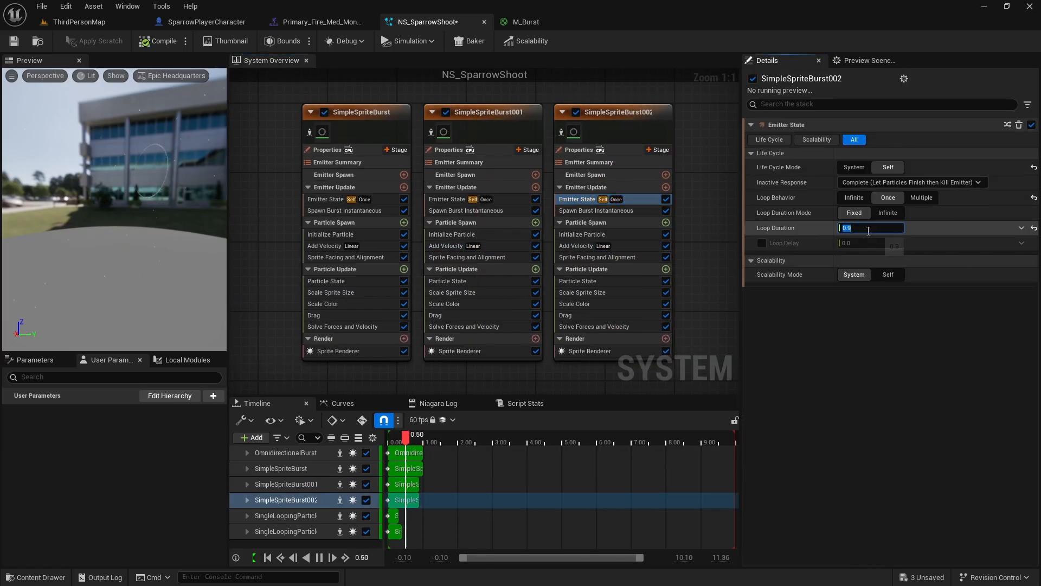
# - Set SimpleSpriteBurst002's linear Y velocity to 600
pyautogui.click(584, 234)
pyautogui.click(577, 246)
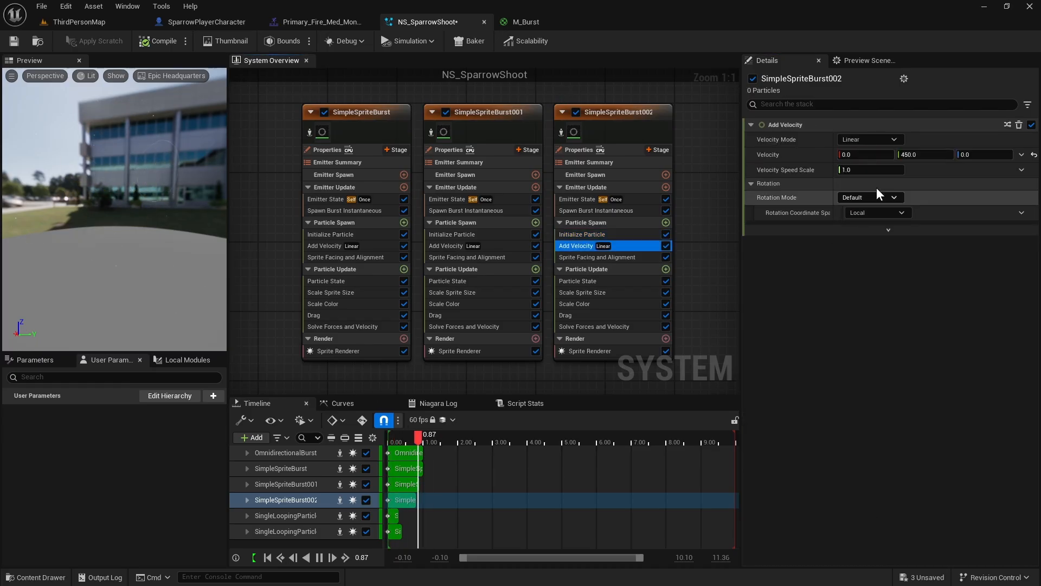
pyautogui.click(913, 155)
pyautogui.write('600')
pyautogui.click(897, 370)
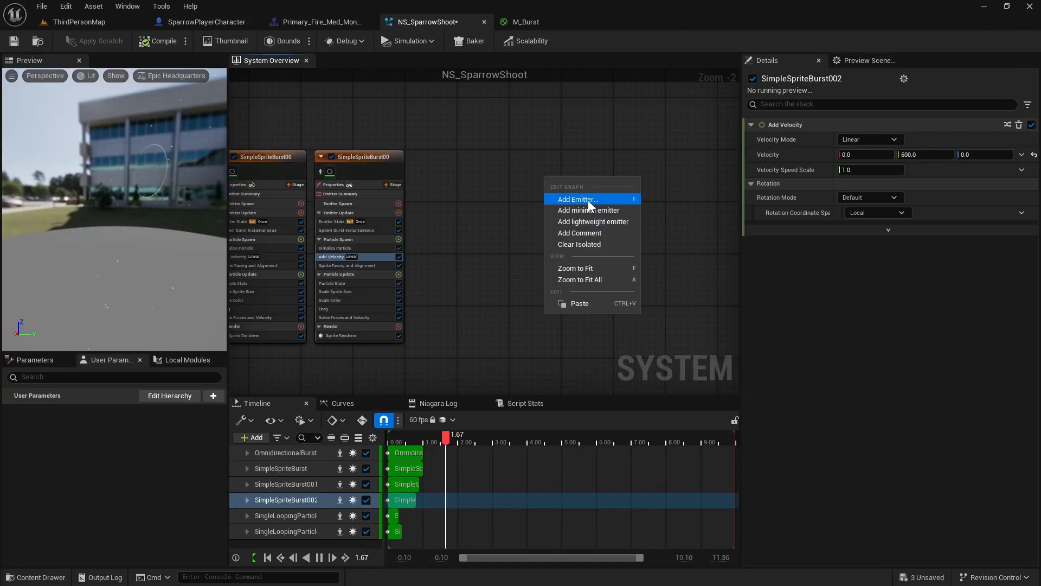
# - Add a SingleLoopingParticle template emitter and give it a Self life cycle that loops once with a 0.3 duration
pyautogui.click(588, 199)
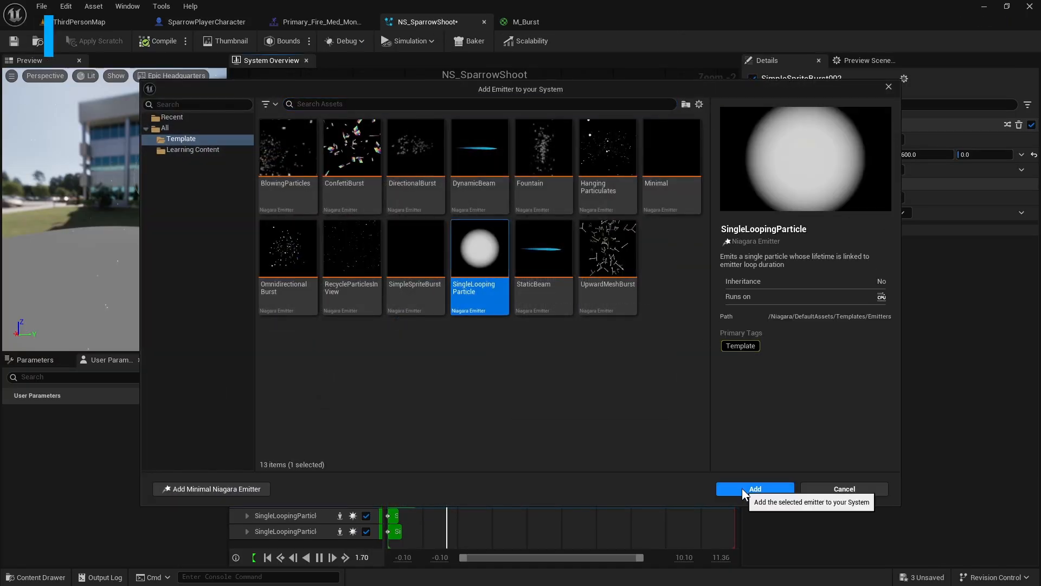
pyautogui.click(742, 488)
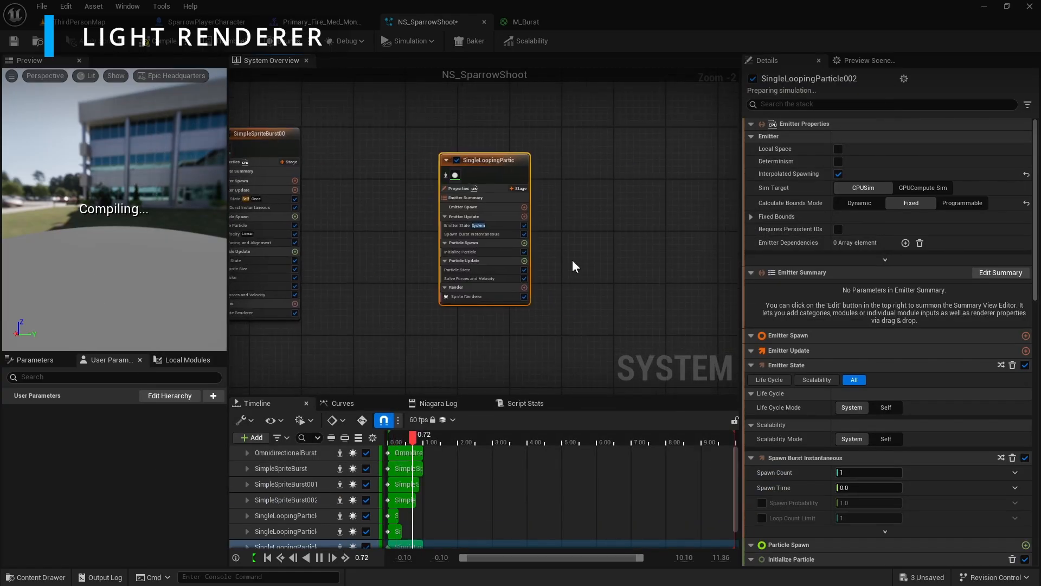
pyautogui.scroll(2, 480, 229)
pyautogui.click(481, 229)
pyautogui.click(886, 168)
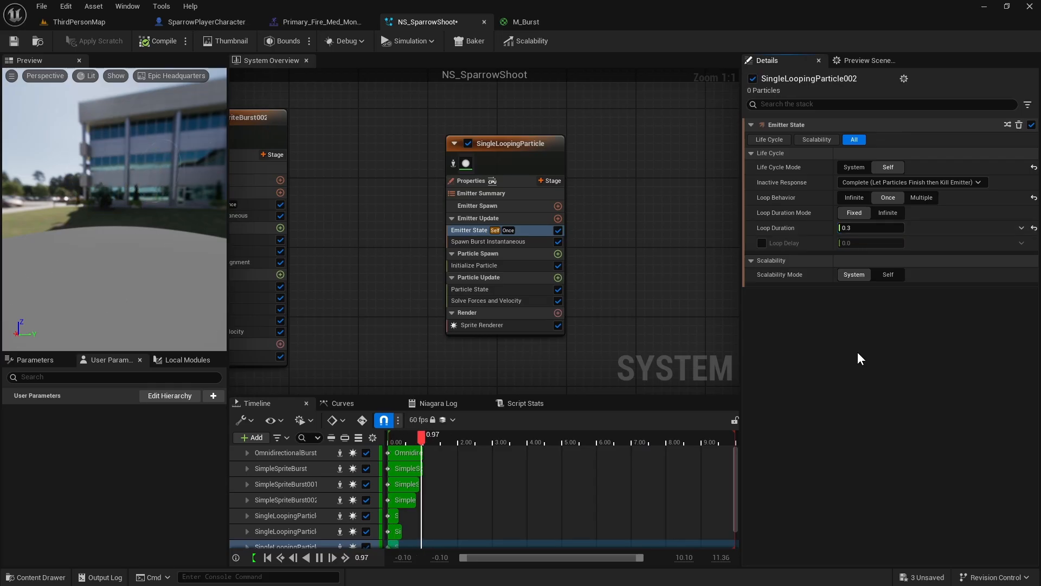
# - Give the new SingleLoopingParticle the glowing golden yellow colour (RGB about 10, 8, 1.8) and a uniform sprite size of 150
pyautogui.click(477, 265)
pyautogui.click(883, 216)
pyautogui.click(739, 242)
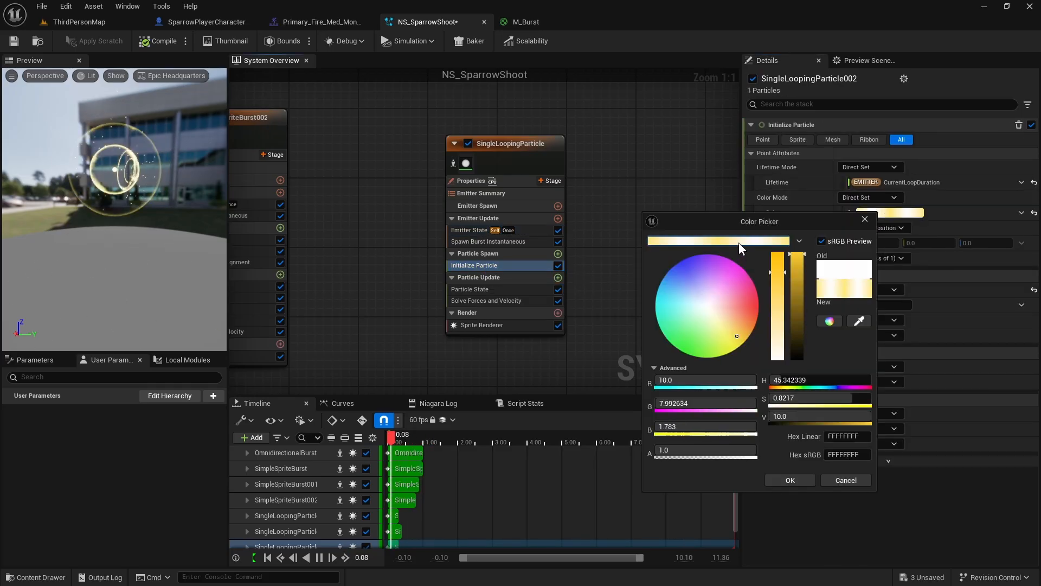
pyautogui.click(791, 481)
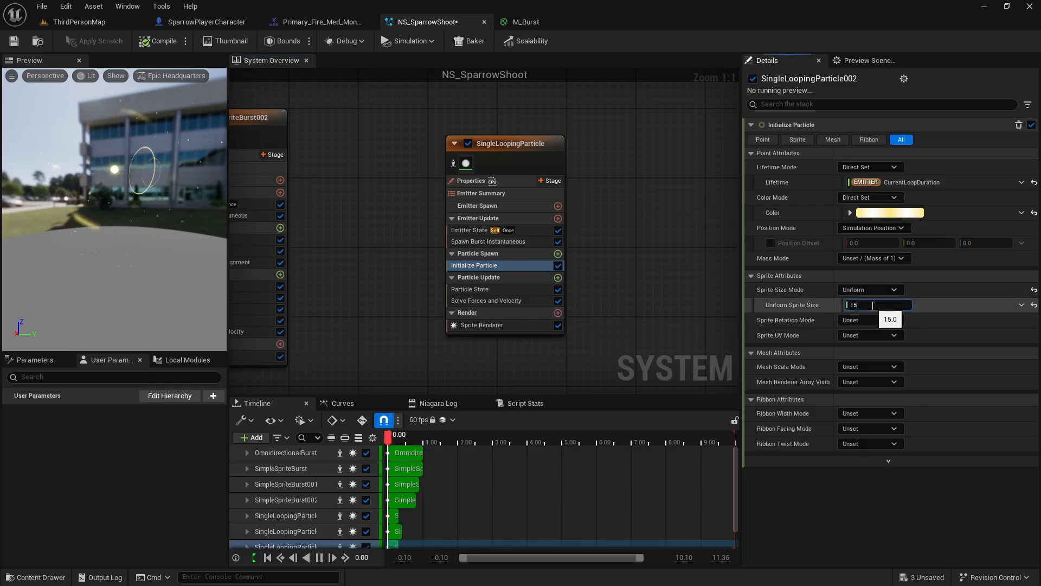
pyautogui.write('50')
# - Add a Scale Color module to the new SingleLoopingParticle's Particle Update group
pyautogui.click(557, 278)
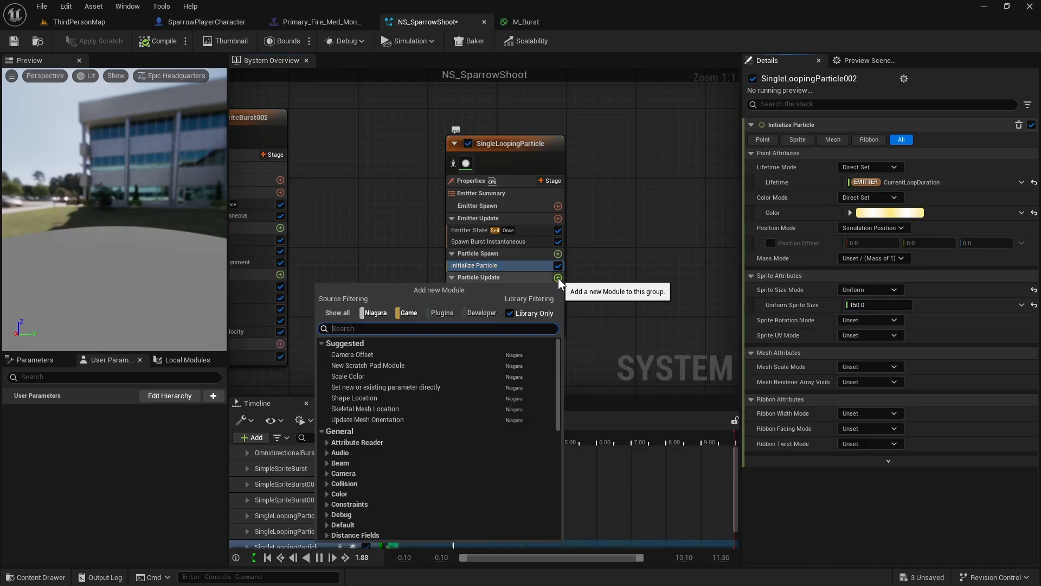
pyautogui.write('sca')
pyautogui.click(411, 353)
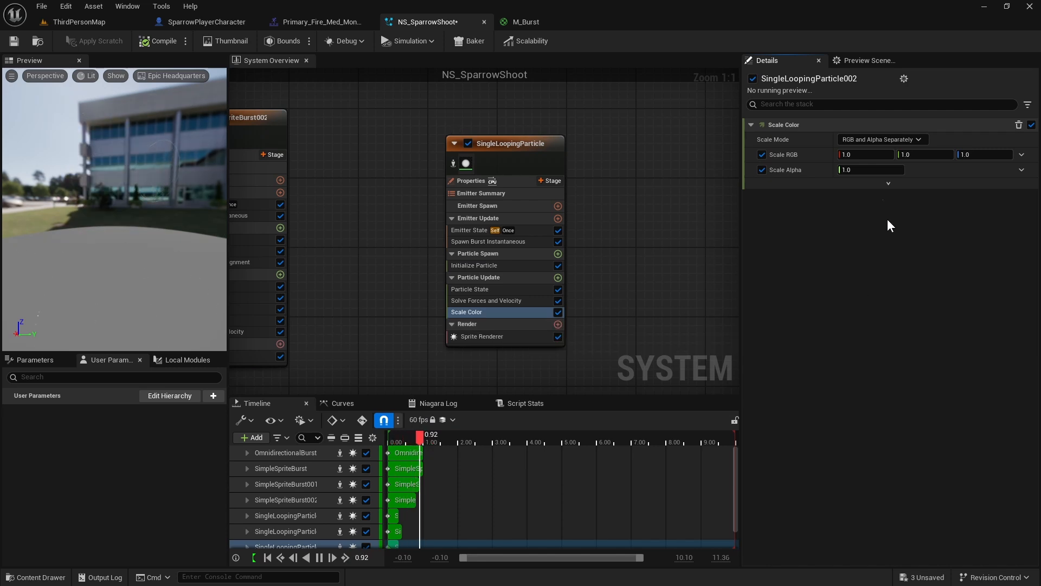
# - Drive Scale Alpha with a float curve using the smooth rise-and-fall template, and steepen the first key's tangent
pyautogui.click(1021, 170)
pyautogui.click(825, 249)
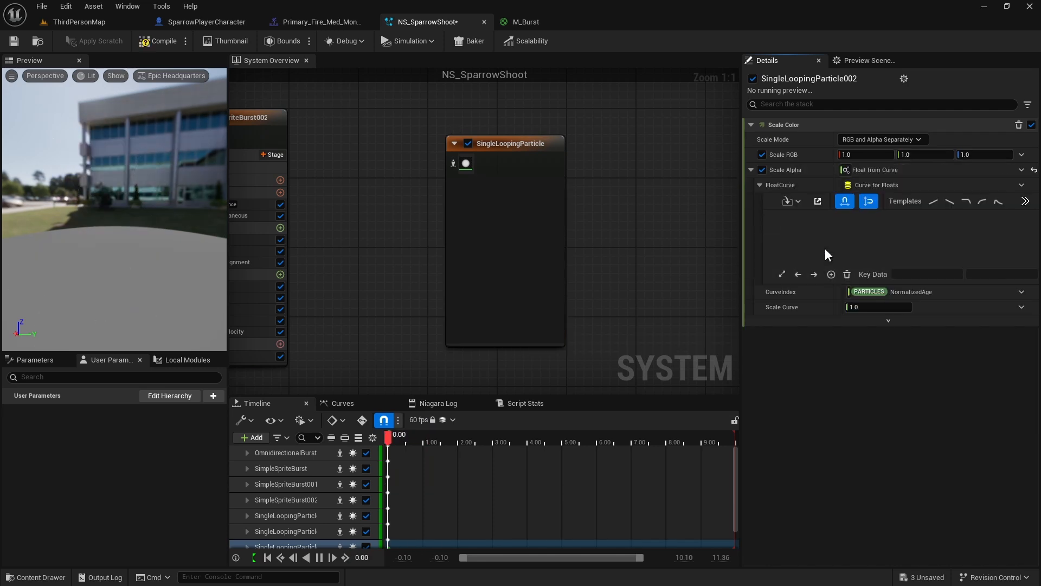
pyautogui.click(1025, 201)
pyautogui.click(1025, 249)
pyautogui.click(843, 253)
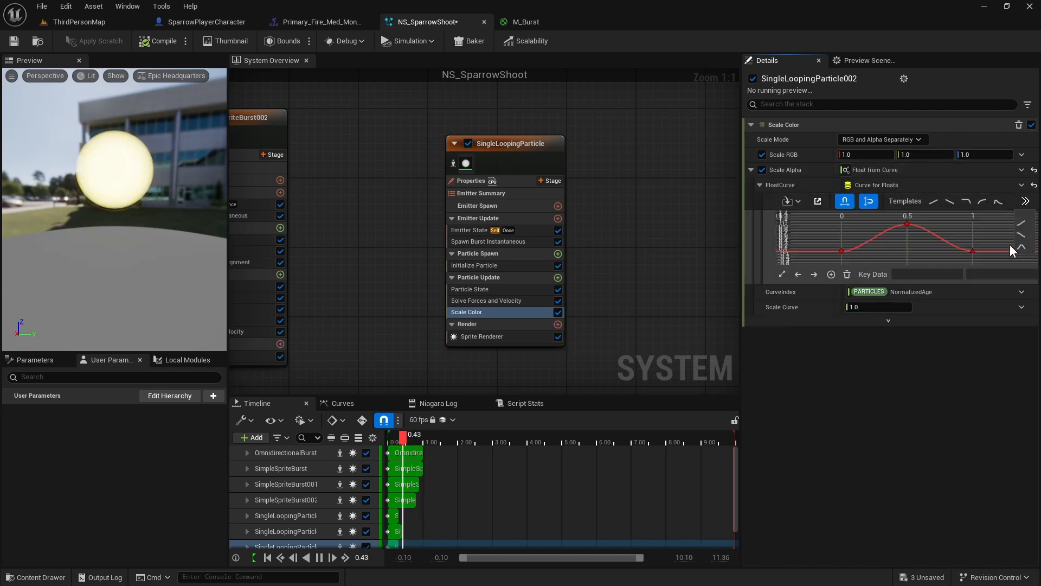
pyautogui.moveTo(872, 252); pyautogui.dragTo(863, 229)
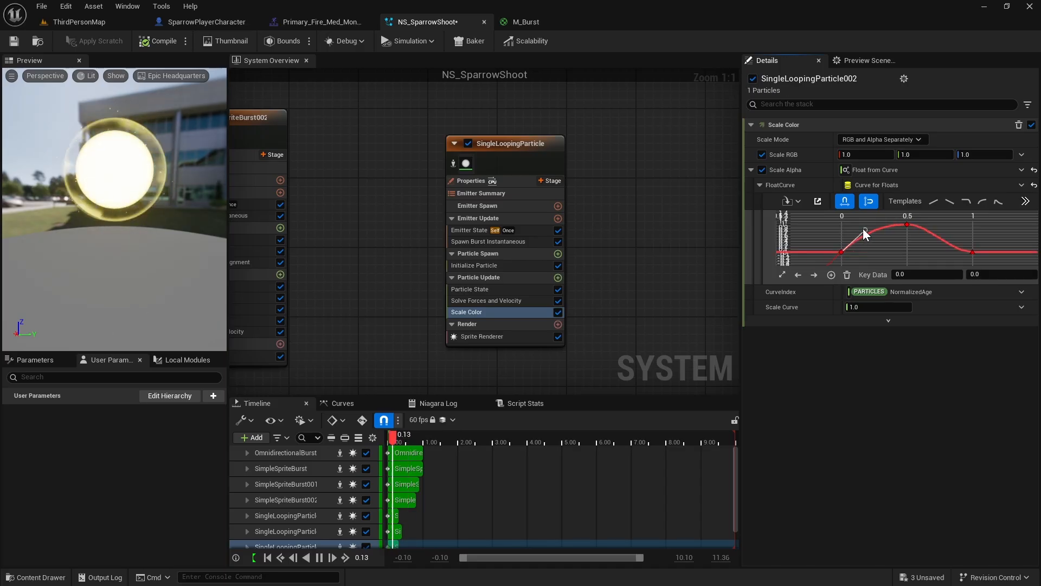
# - Add a Light Renderer to the new SingleLoopingParticle emitter and disable its Sprite Renderer
pyautogui.click(557, 324)
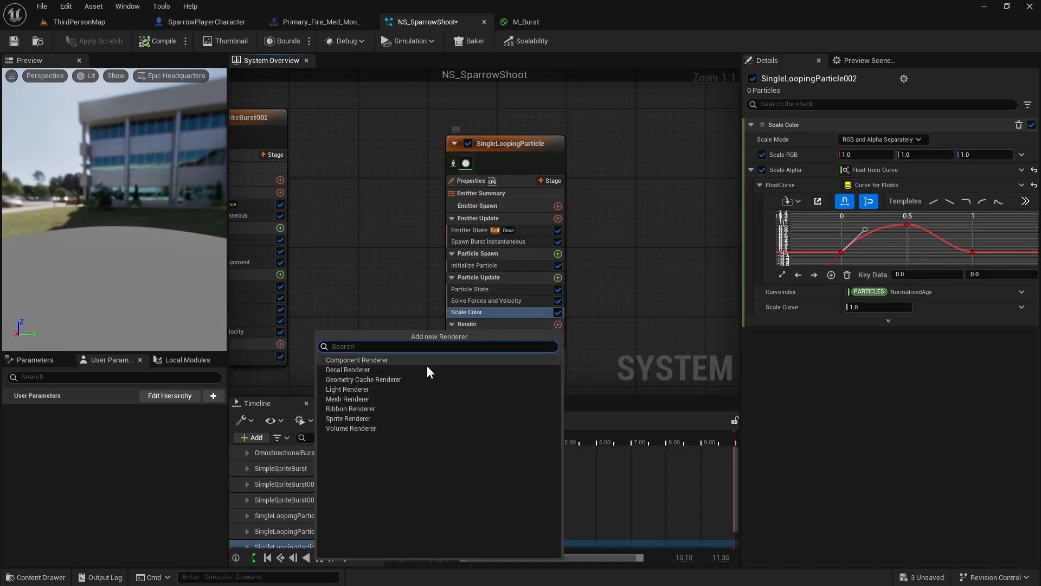
pyautogui.click(353, 392)
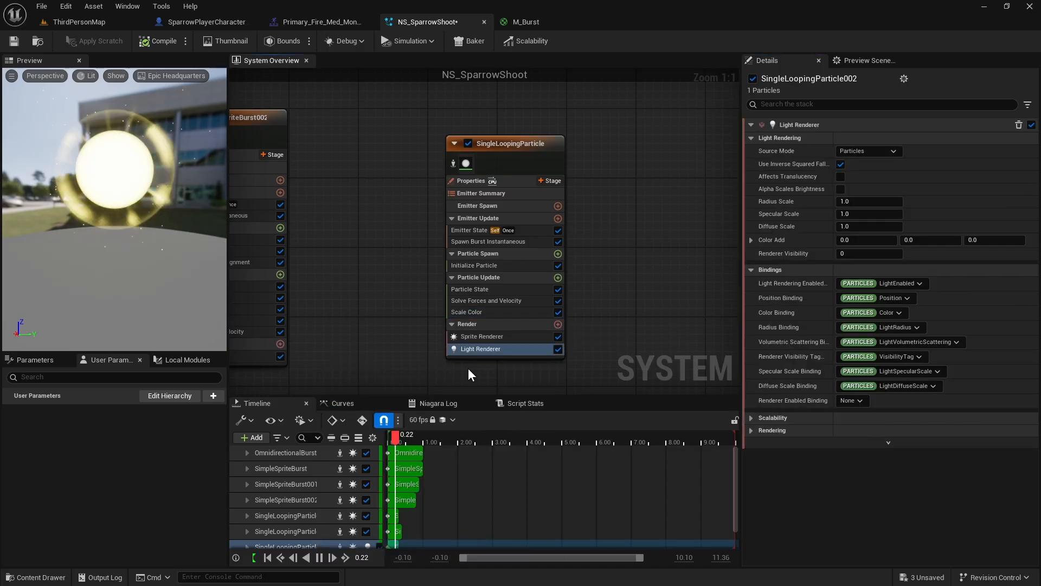
pyautogui.click(558, 336)
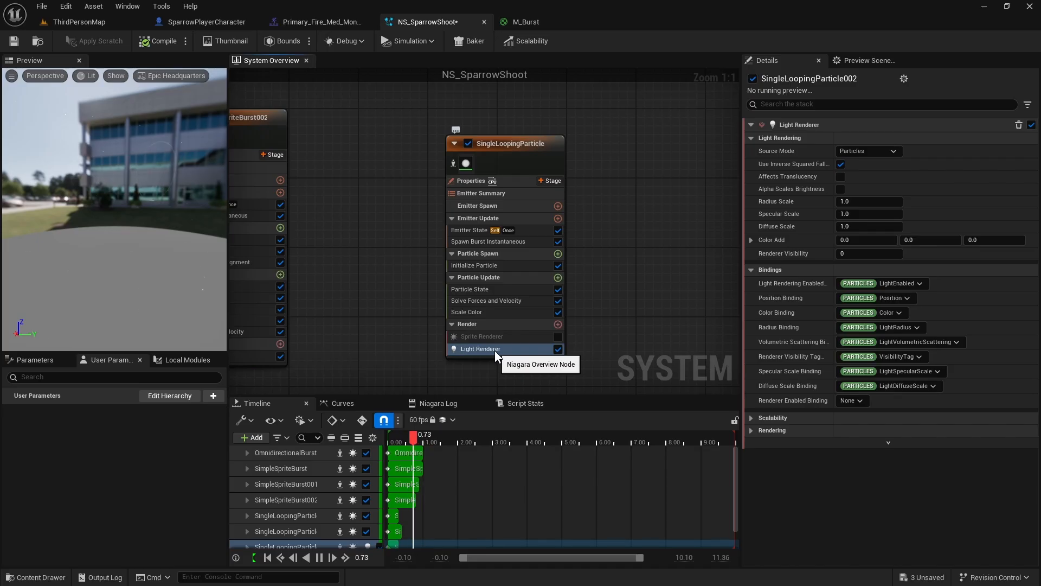
# - Turn off inverse squared falloff and enable Alpha Scales Brightness on the new emitter's Light Renderer
pyautogui.click(840, 163)
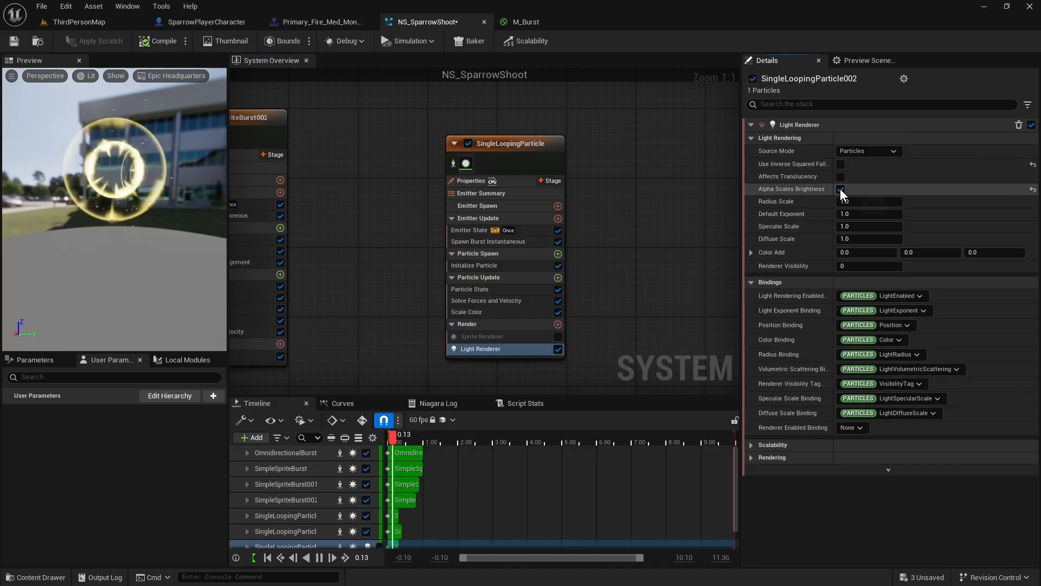
pyautogui.click(840, 189)
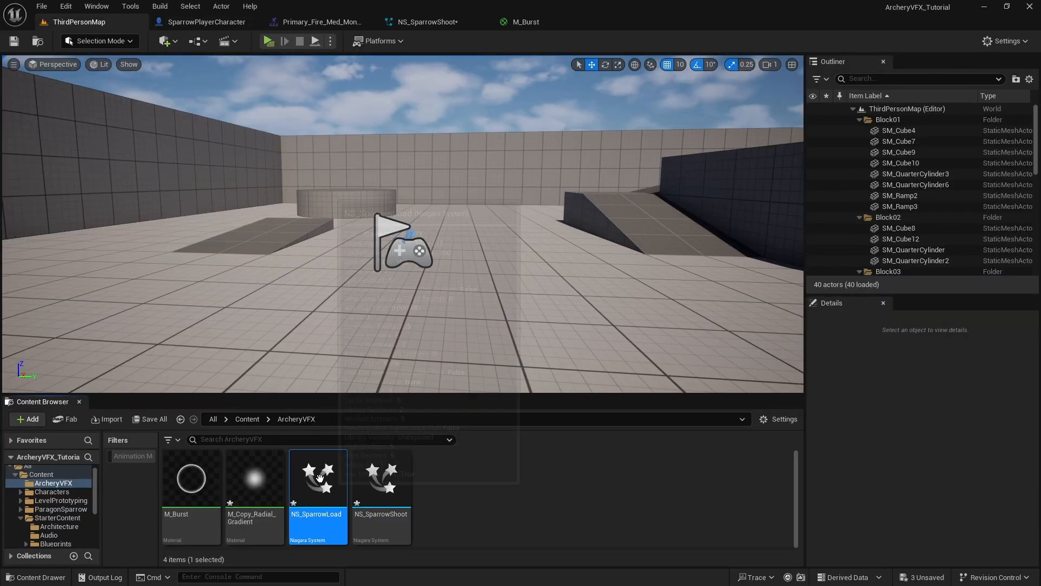
# - Open the NS_SparrowLoad system and add a new SingleLoopingParticle emitter to it
pyautogui.doubleClick(319, 478)
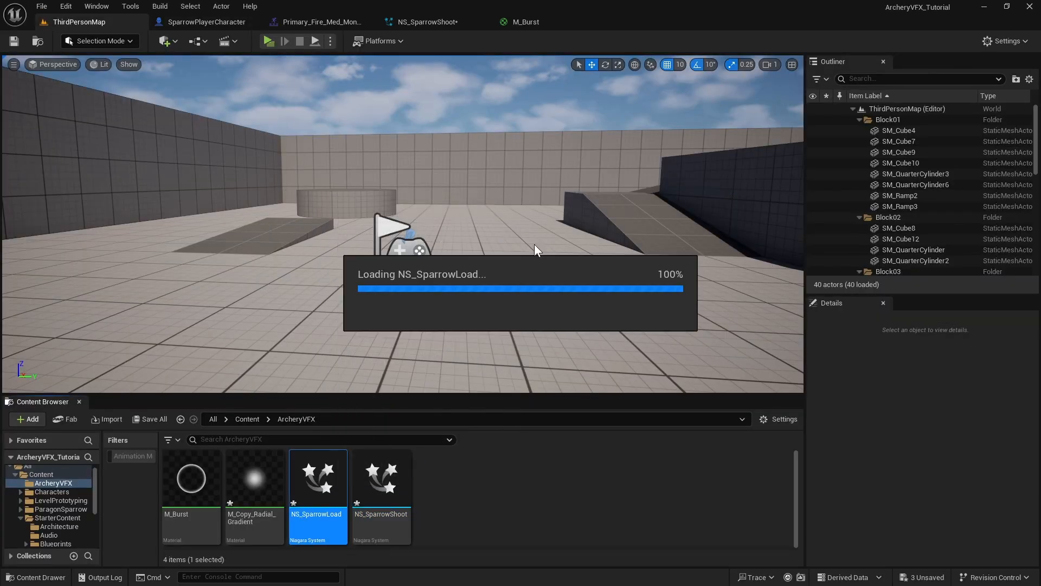
pyautogui.moveTo(512, 273); pyautogui.dragTo(447, 250, button='right')
pyautogui.scroll(1, 448, 251)
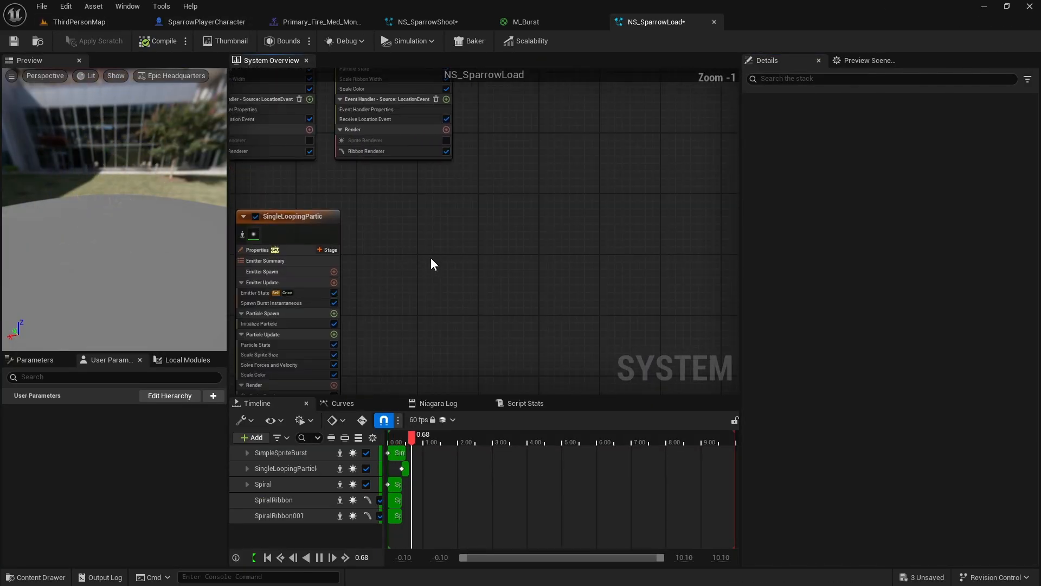
pyautogui.rightClick(417, 222)
pyautogui.click(443, 243)
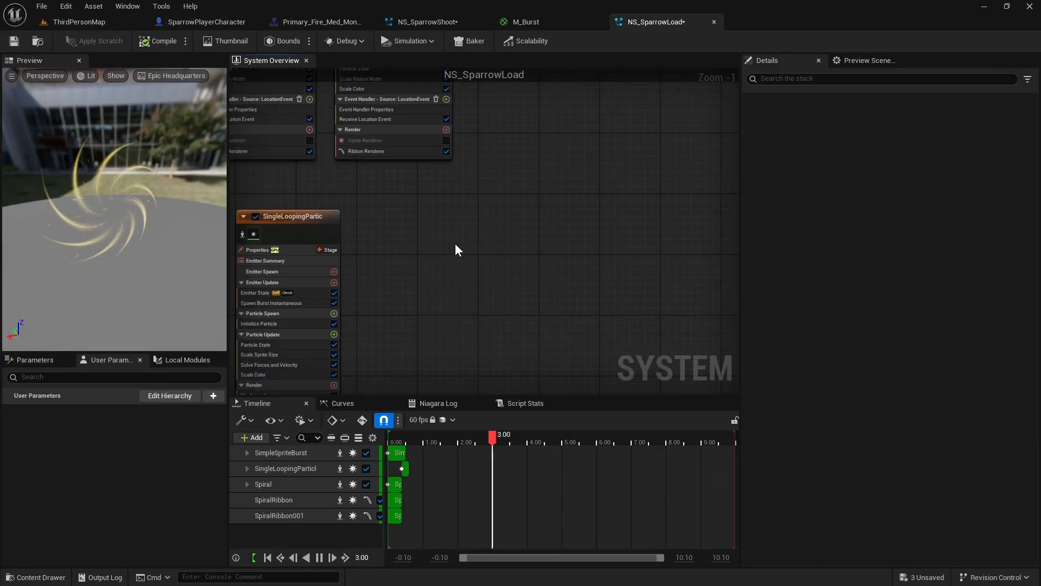
pyautogui.click(482, 266)
pyautogui.click(773, 490)
pyautogui.scroll(1, 461, 300)
# - Set the new emitter's Life Cycle Mode to Self, looping once with a loop duration of 0.5
pyautogui.click(451, 233)
pyautogui.click(888, 167)
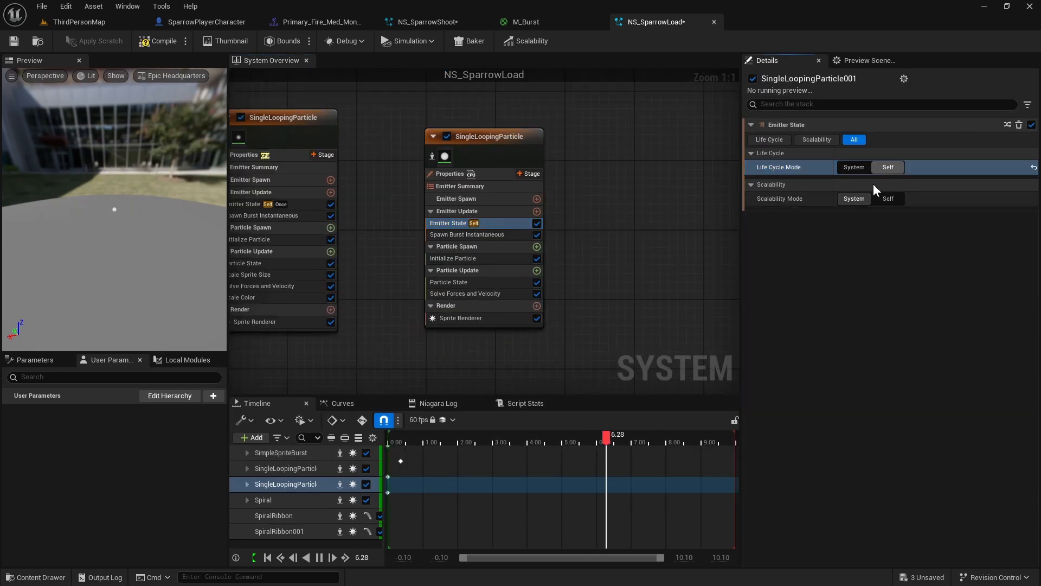
pyautogui.click(914, 377)
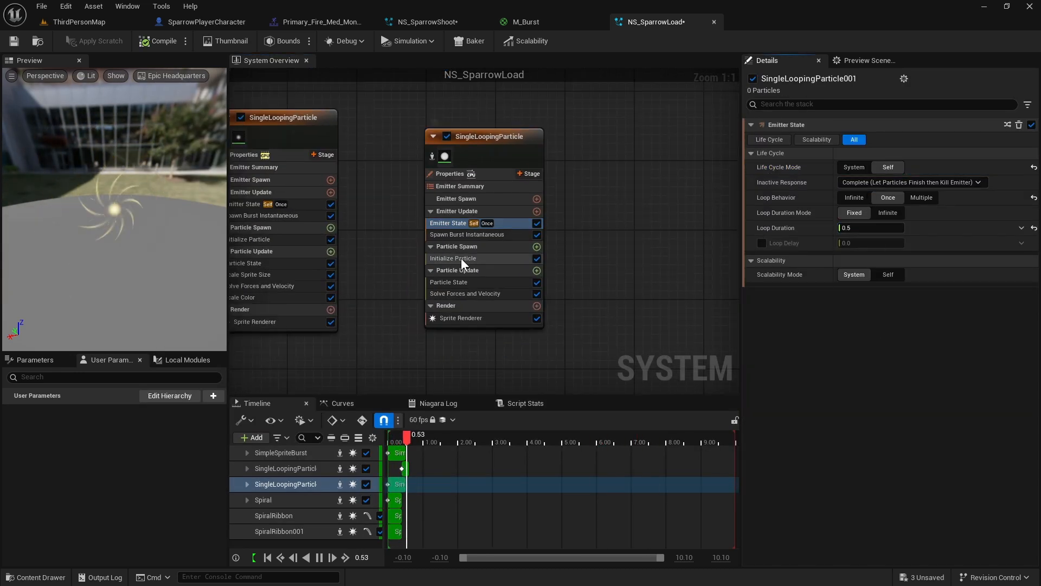
# - Initialize the particle with the CurrentLoopDuration lifetime, a glowing golden colour (RGB about 10, 8, 1.8) and a uniform sprite size of 100
pyautogui.click(462, 261)
pyautogui.click(877, 197)
pyautogui.click(875, 226)
pyautogui.click(888, 214)
pyautogui.click(765, 241)
pyautogui.click(792, 416)
pyautogui.write('1')
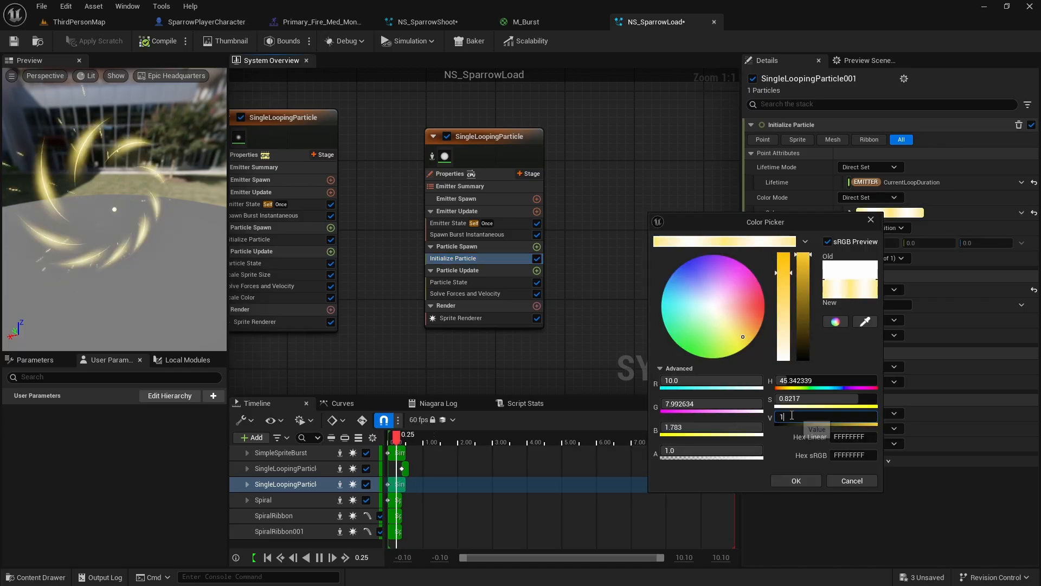
pyautogui.press('Return')
pyautogui.click(863, 305)
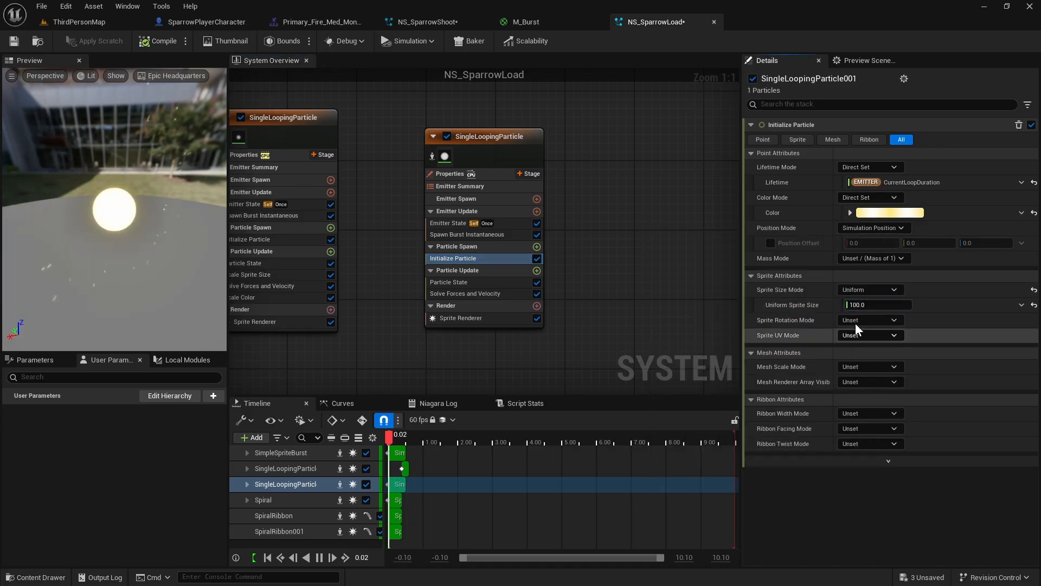
# - Add a Scale Color module whose Scale Alpha follows a float curve rising to its peak at 0.8 and falling to zero
pyautogui.click(537, 270)
pyautogui.write('sca')
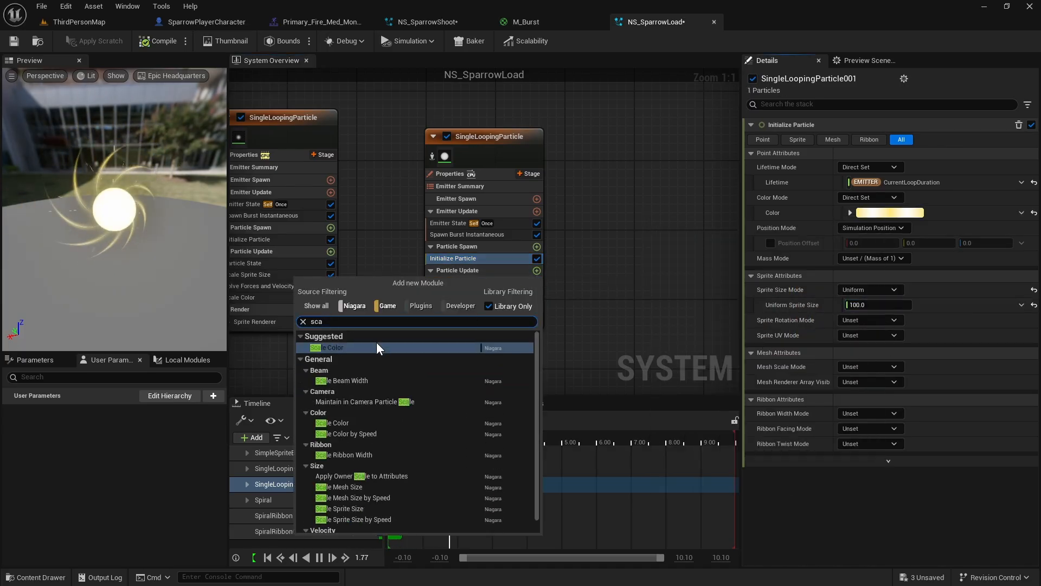
pyautogui.click(377, 347)
pyautogui.click(1022, 169)
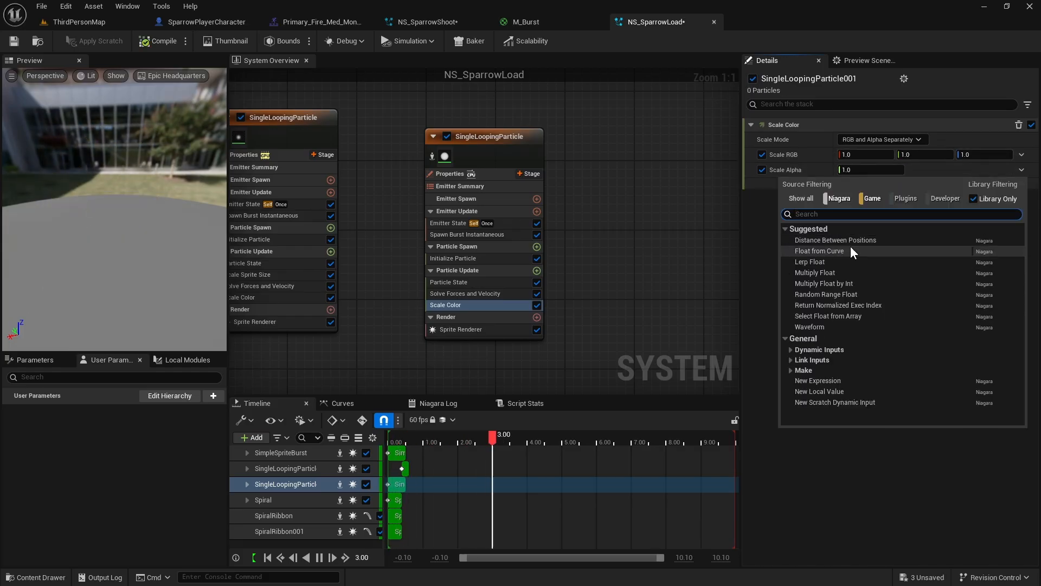
pyautogui.click(851, 251)
pyautogui.moveTo(860, 225); pyautogui.dragTo(946, 224)
# - Add a Light Renderer with radius scale 2, no inverse squared falloff and Alpha Scales Brightness enabled, and disable the Sprite Renderer
pyautogui.click(537, 317)
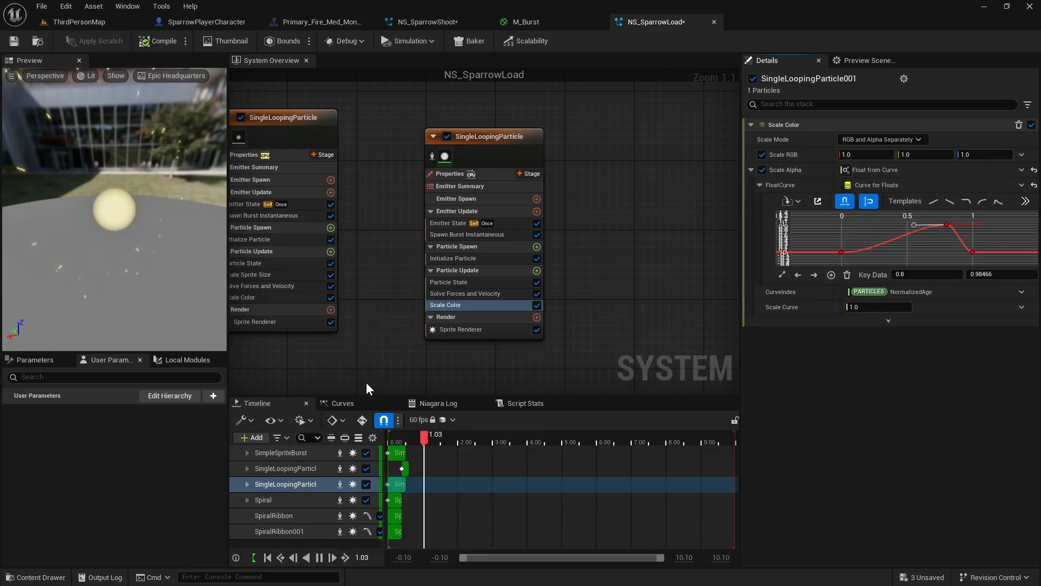
pyautogui.click(347, 384)
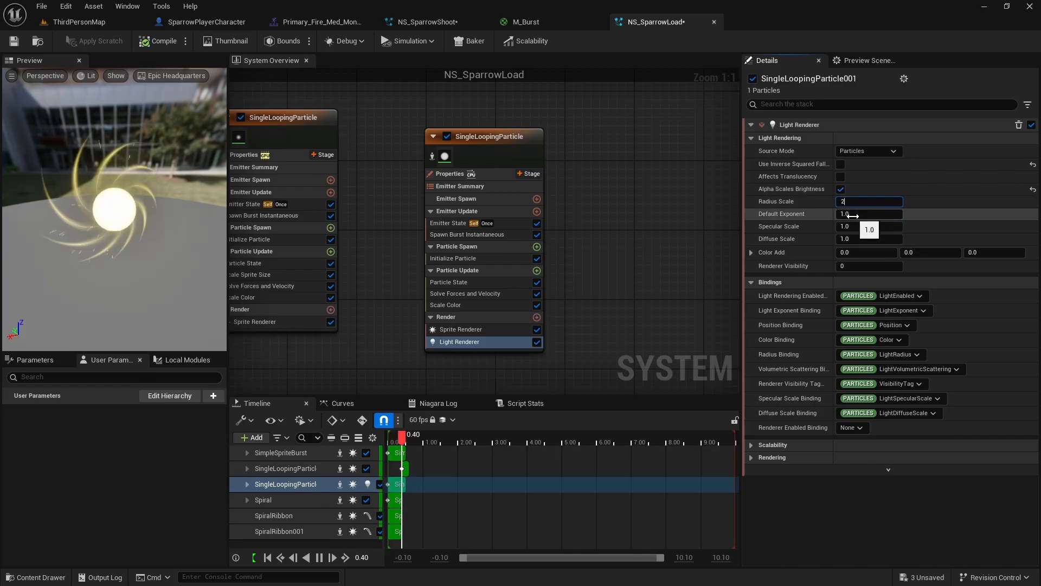
pyautogui.click(537, 330)
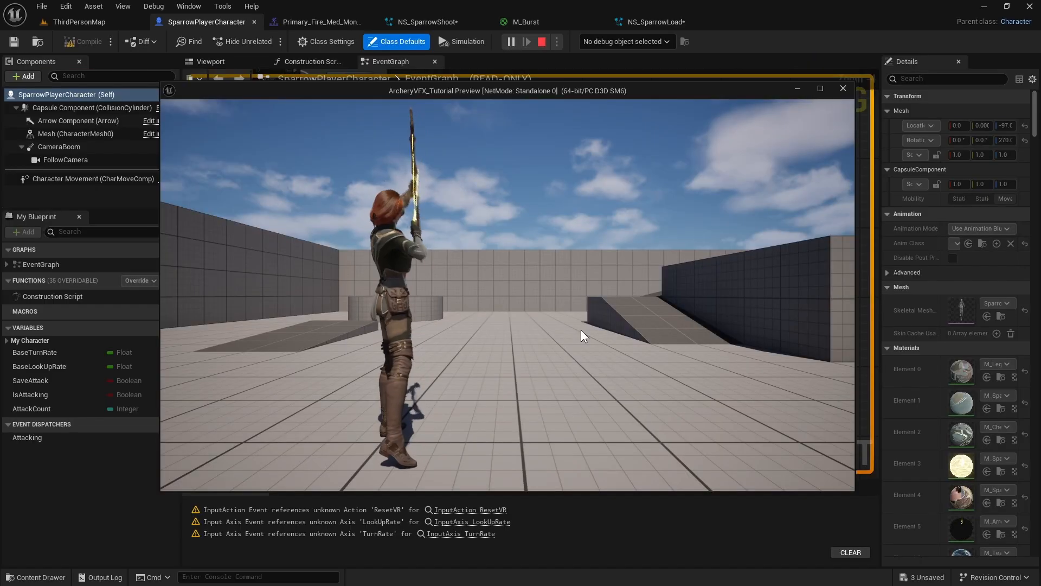
# - Play-test Sparrow's bow attack in the preview game to check the charge-up and shot lights
pyautogui.click(605, 333)
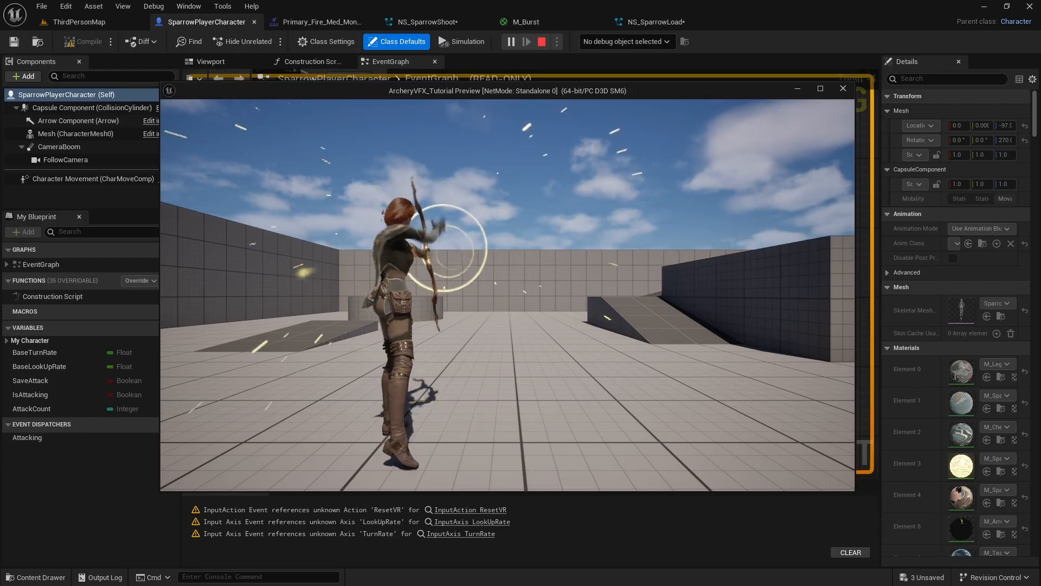
pyautogui.click(606, 334)
pyautogui.click(605, 334)
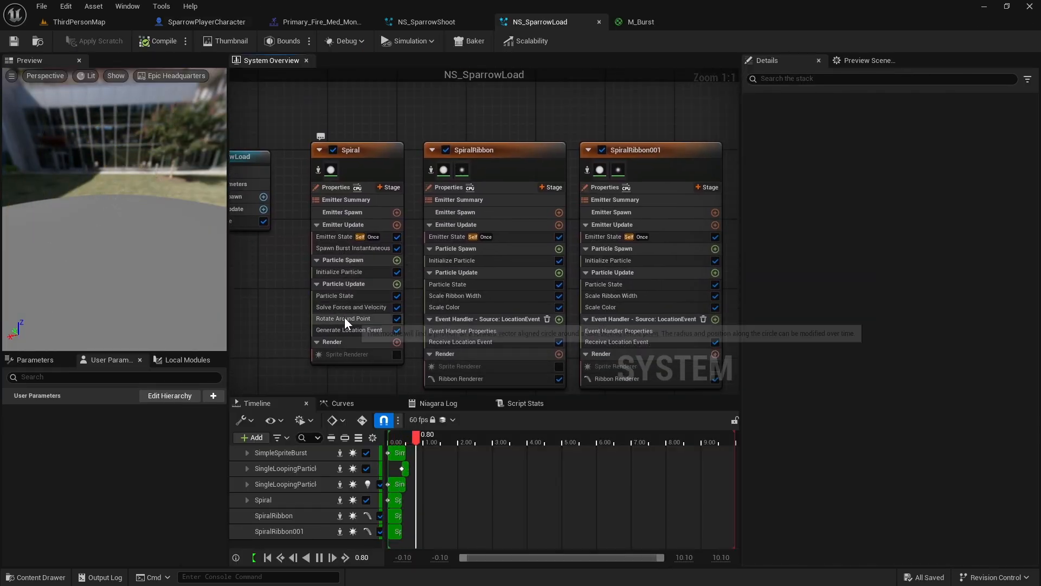
# - Give the Spiral emitter's Rotate Around Point module a random-range rotation rate with a minimum of -1
pyautogui.click(344, 318)
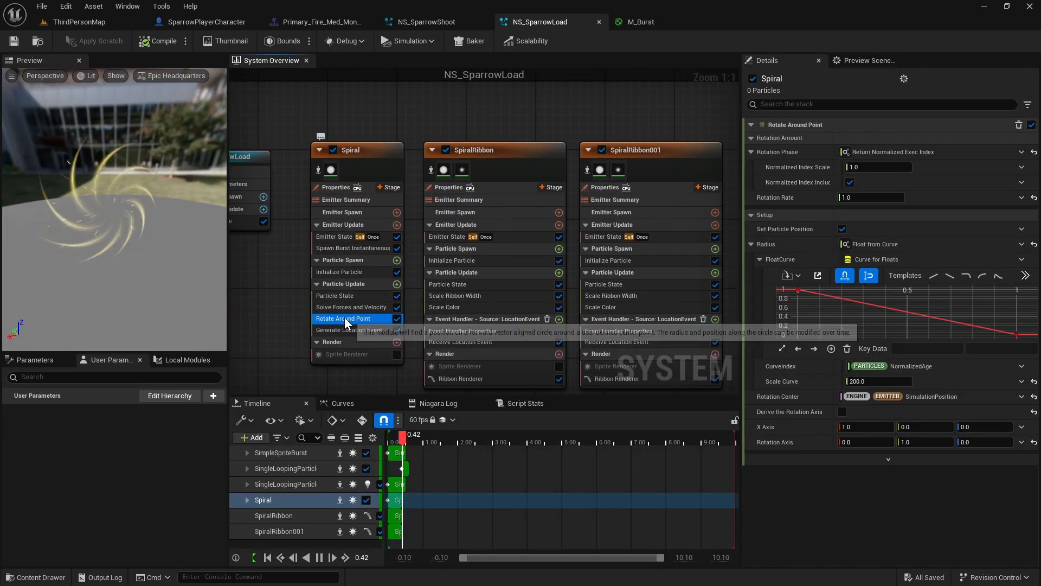
pyautogui.click(1022, 197)
pyautogui.click(829, 321)
pyautogui.click(864, 212)
pyautogui.write('-1')
pyautogui.click(955, 213)
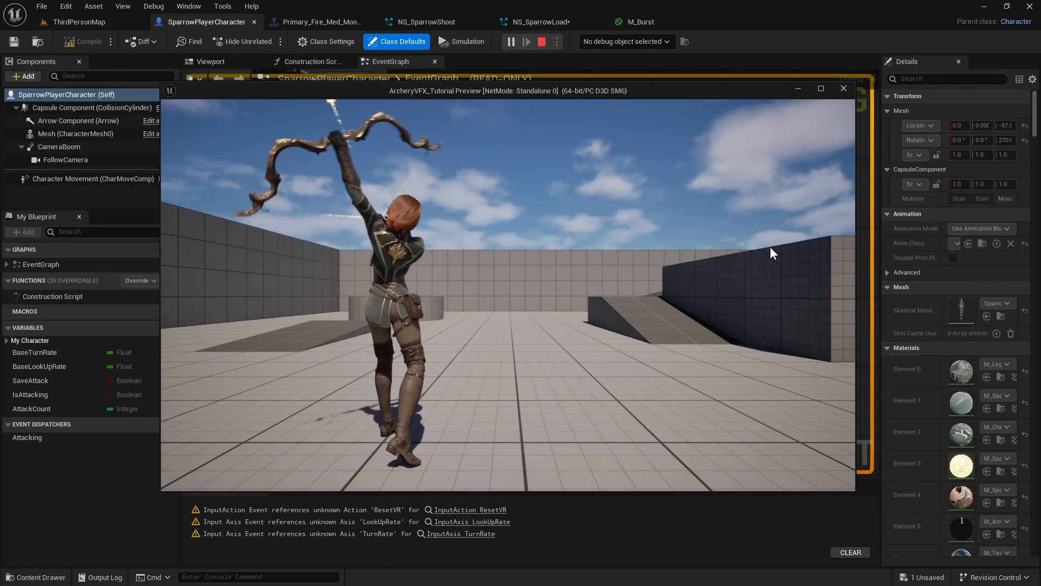
# - Fire Sparrow's bow repeatedly in the preview game to check the randomized spiral rotation
pyautogui.click(696, 293)
pyautogui.click(696, 293)
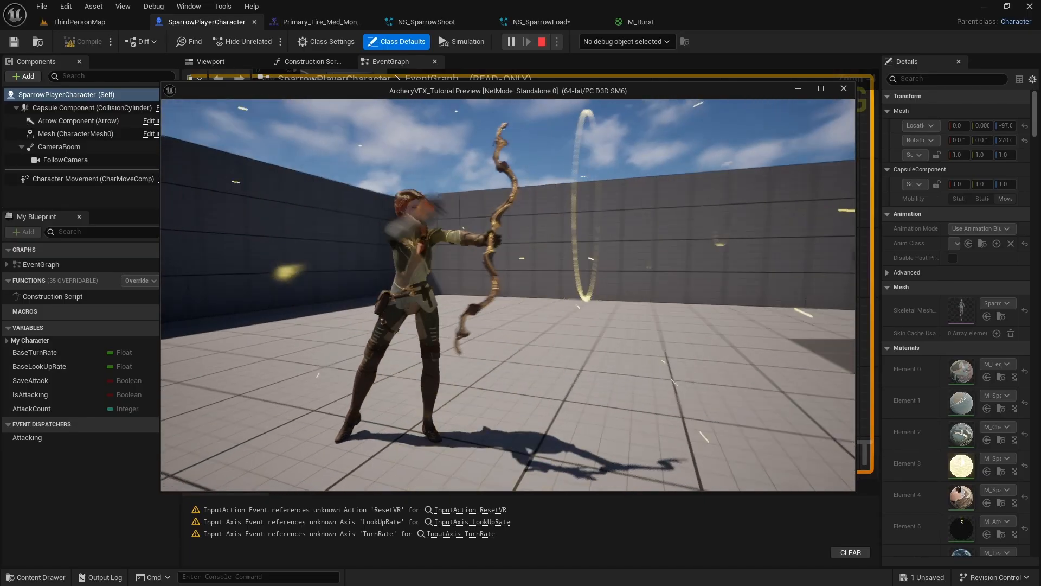